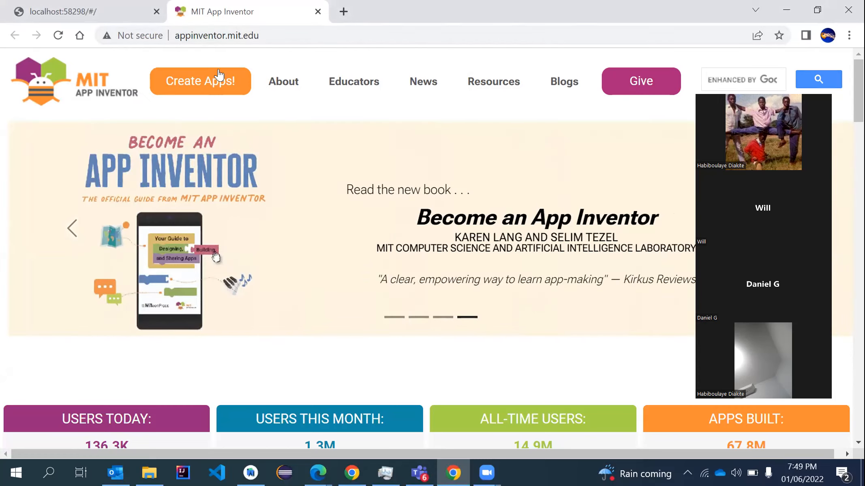
Enter the app creation workspace, dismiss the welcome notice and start a new project.
click(198, 81)
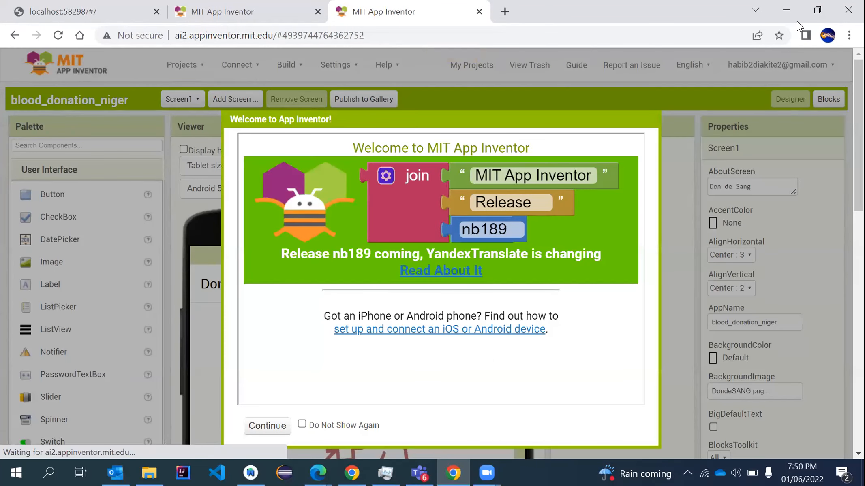
key(Return)
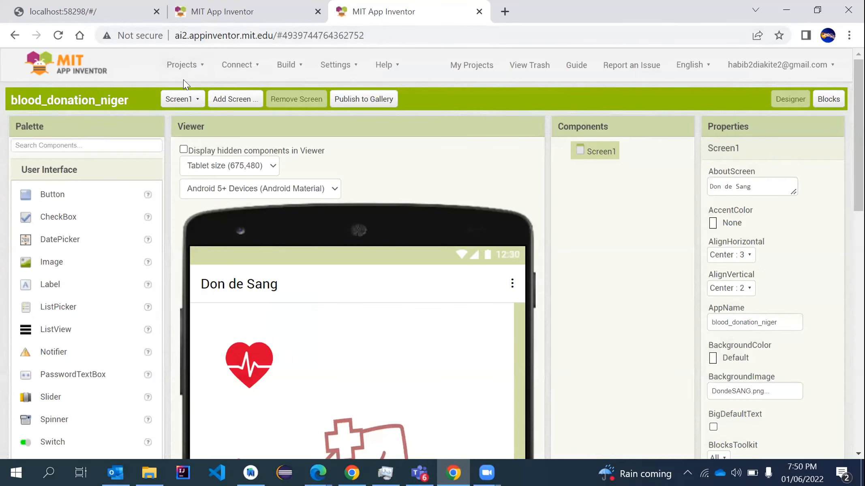
click(191, 63)
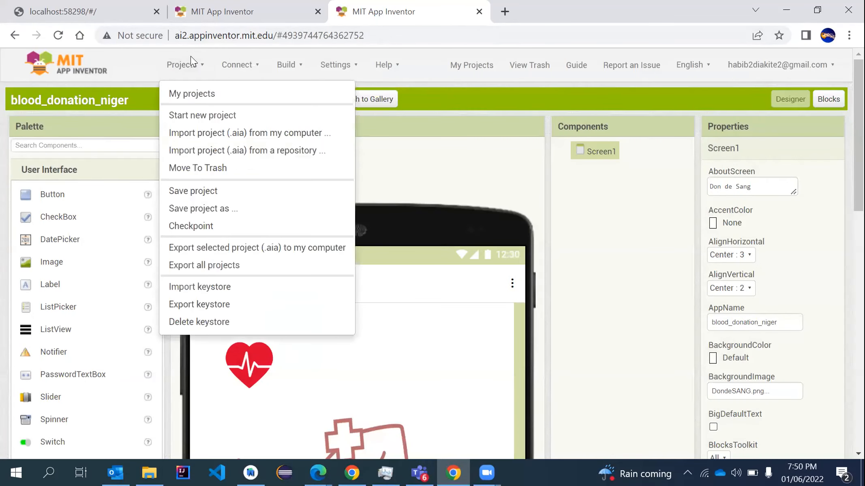
click(191, 111)
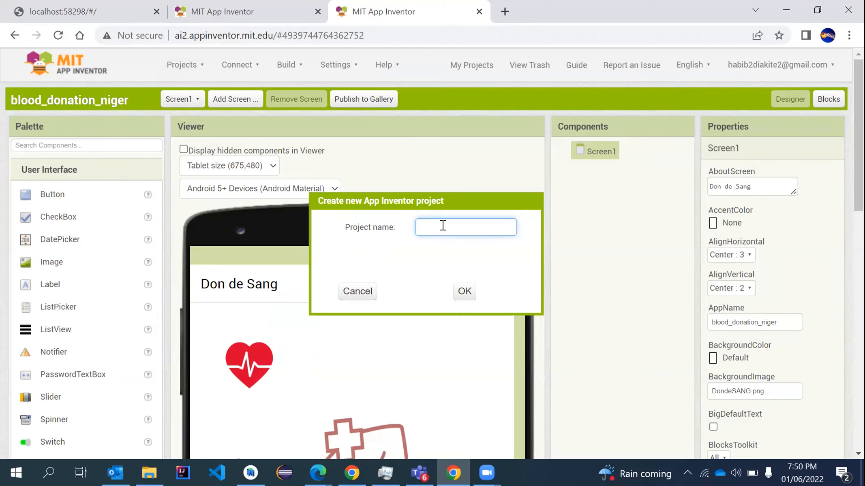
text(2)
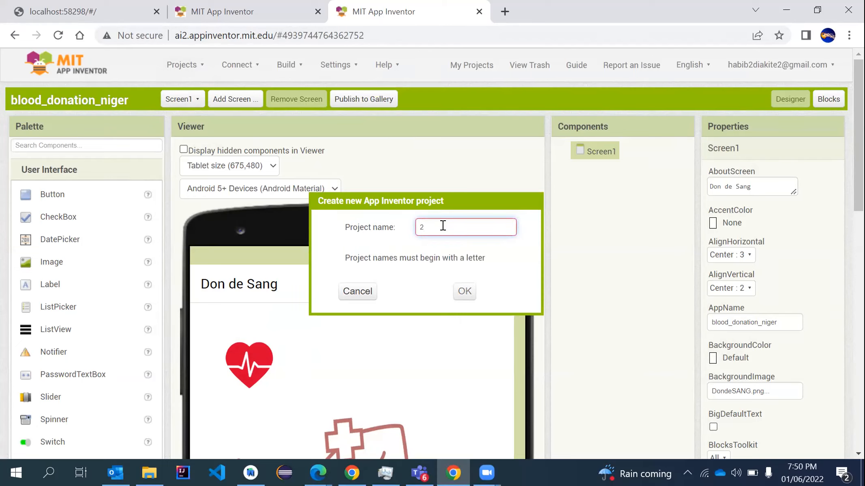
key(BackSpace)
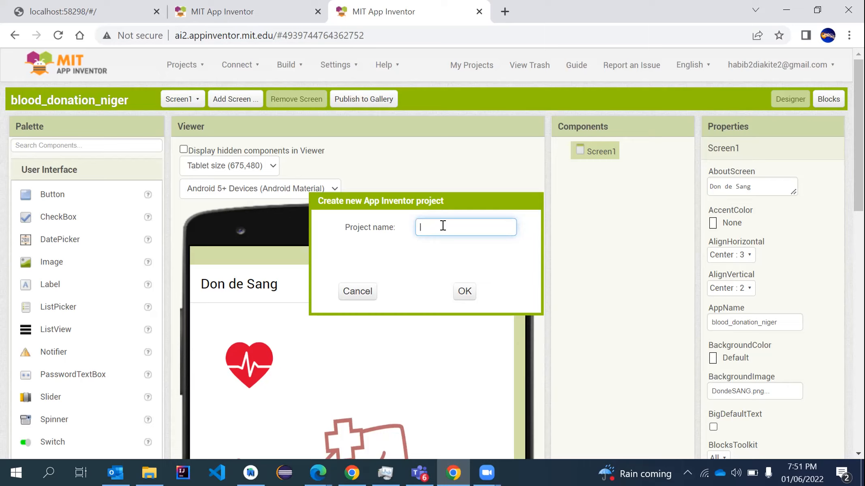
text(twowaychat)
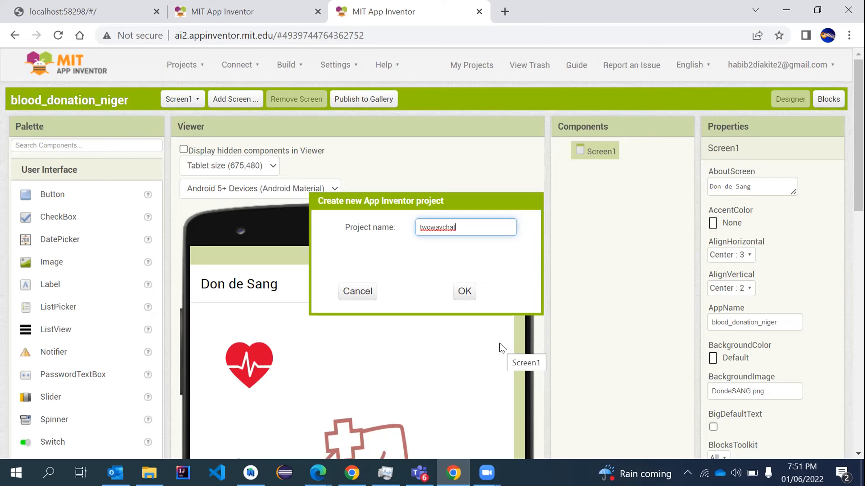
key(BackSpace)
key(BackSpace)
key(BackSpace)
key(BackSpace)
key(BackSpace)
key(BackSpace)
key(BackSpace)
key(BackSpace)
key(BackSpace)
Name the new project ChatRoom and create it.
text(ChatRo)
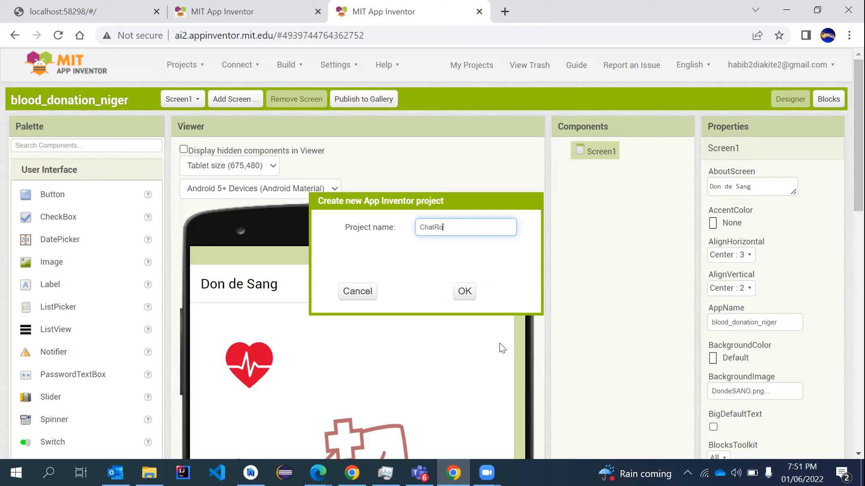
text(om)
click(462, 291)
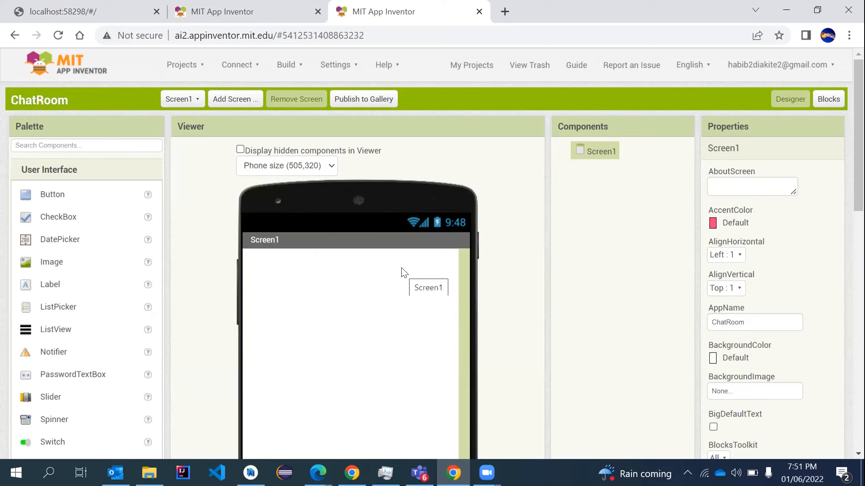
Look over the new project's designer, including its palette, phone preview, component tree and Screen1 properties.
scroll(401, 268, down, 3)
scroll(401, 268, up, 2)
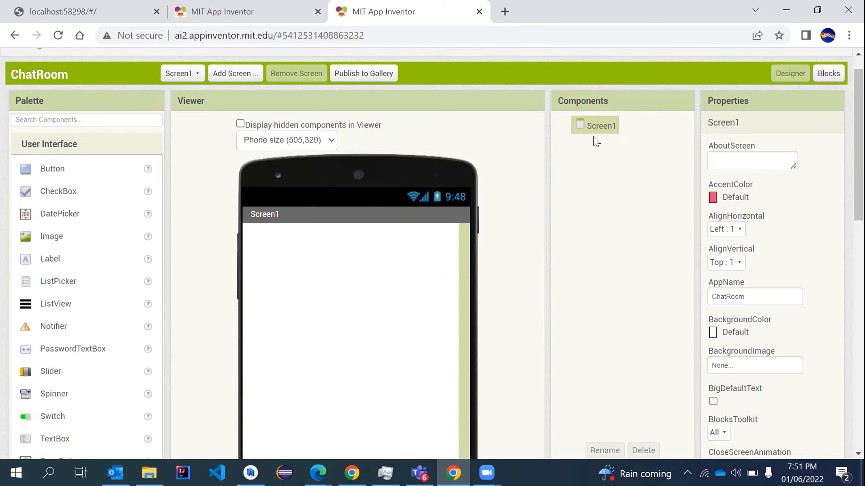
scroll(604, 128, down, 1)
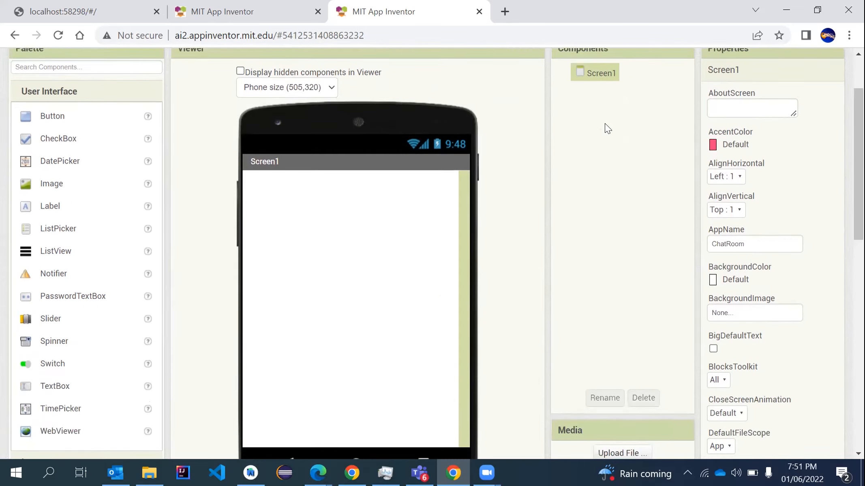
scroll(602, 141, up, 1)
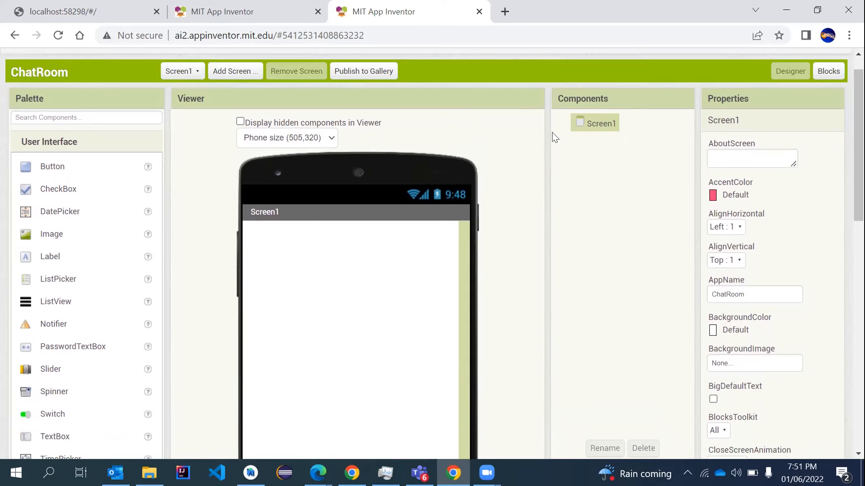
scroll(553, 134, down, 3)
scroll(553, 133, up, 3)
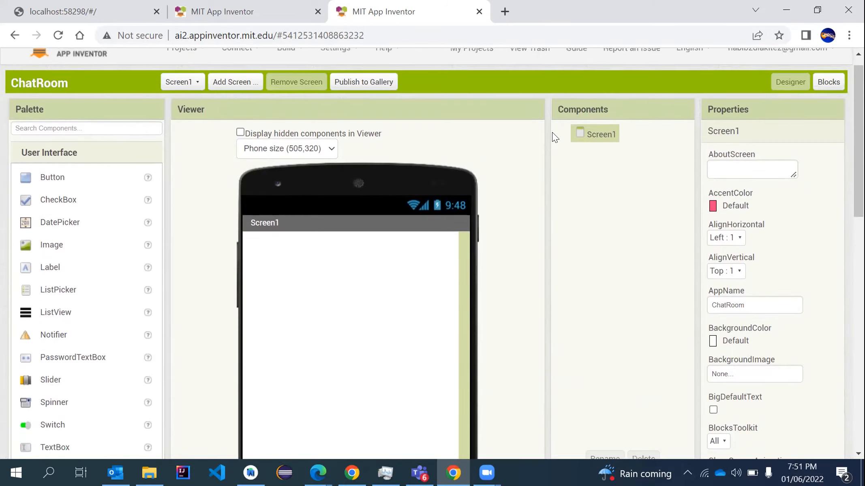
scroll(552, 132, down, 2)
scroll(552, 132, up, 1)
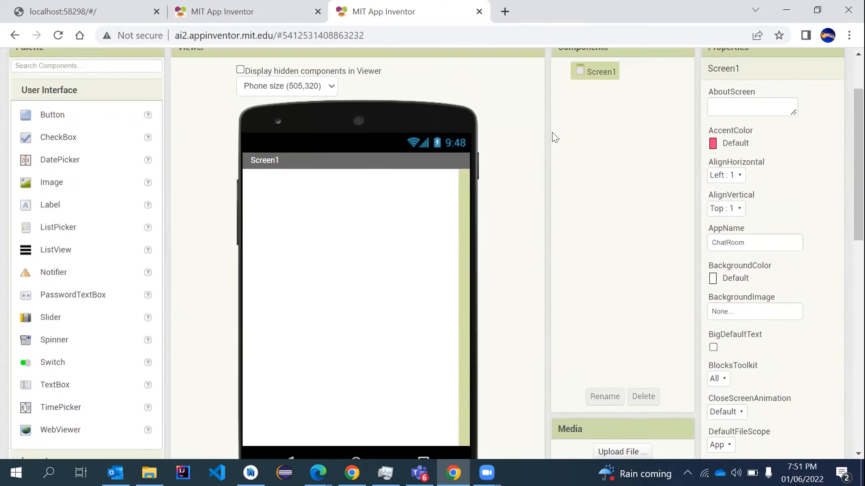
scroll(552, 132, down, 2)
scroll(552, 133, up, 3)
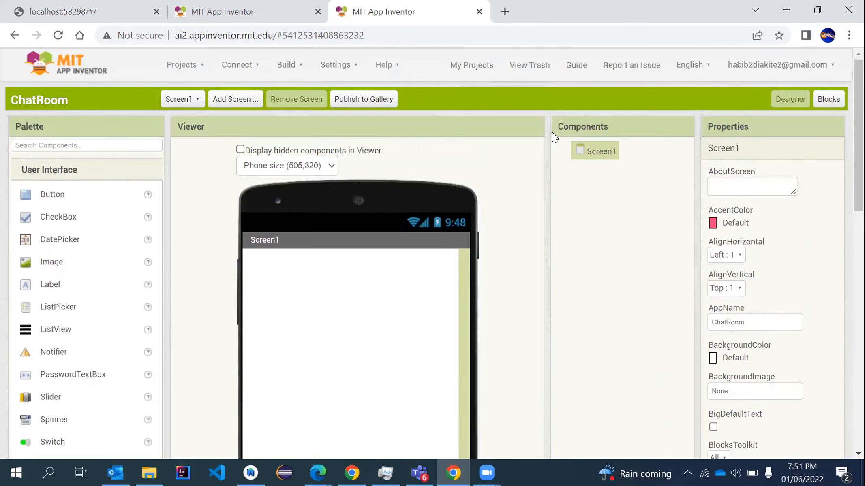
scroll(552, 133, down, 2)
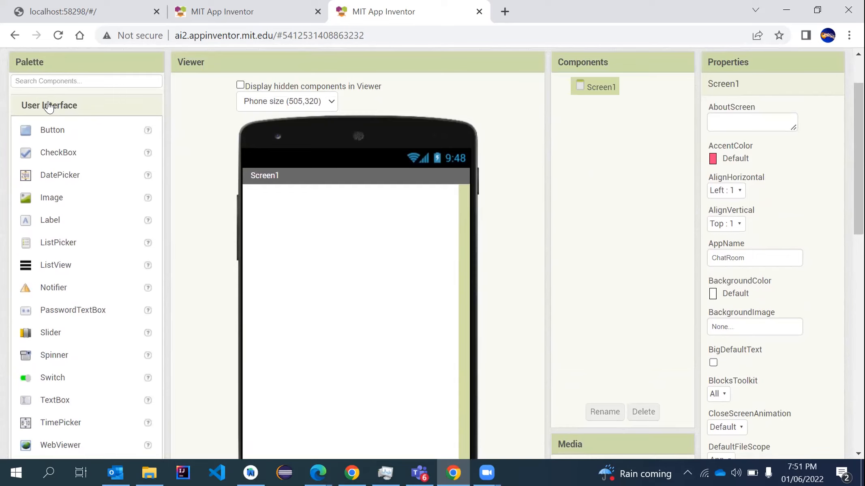
Examine the components offered in the palette's Storage, Experimental and User Interface categories.
scroll(153, 152, down, 5)
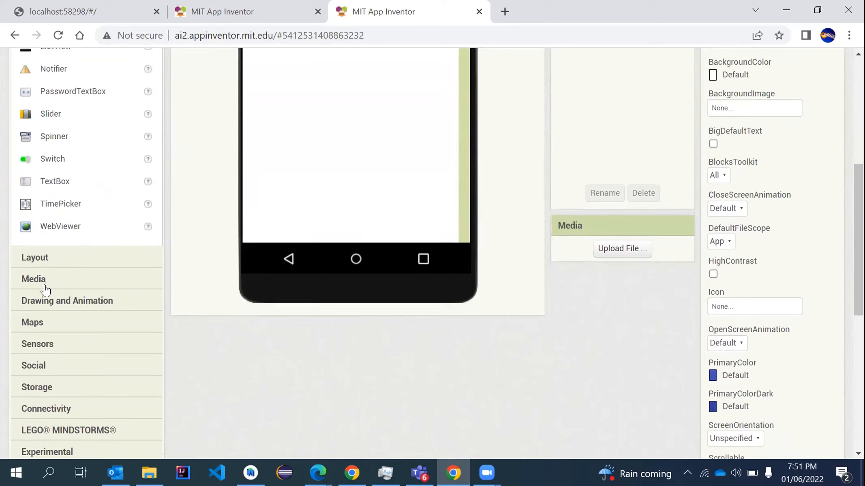
scroll(45, 290, down, 2)
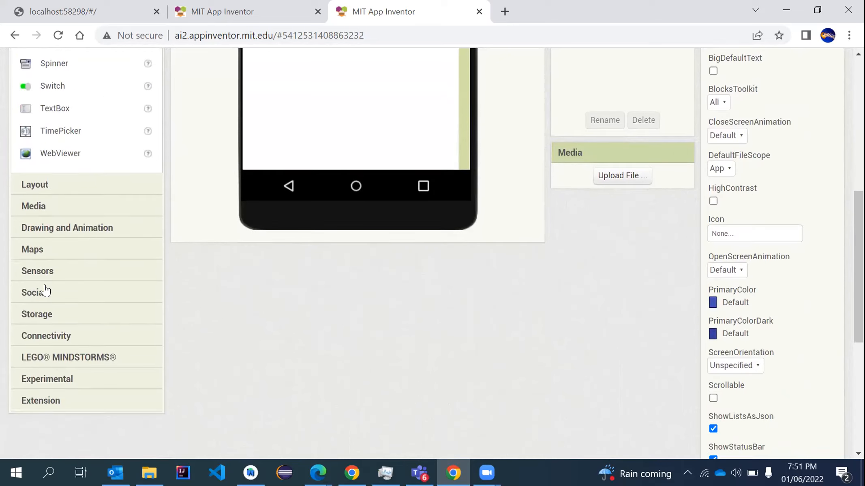
click(44, 318)
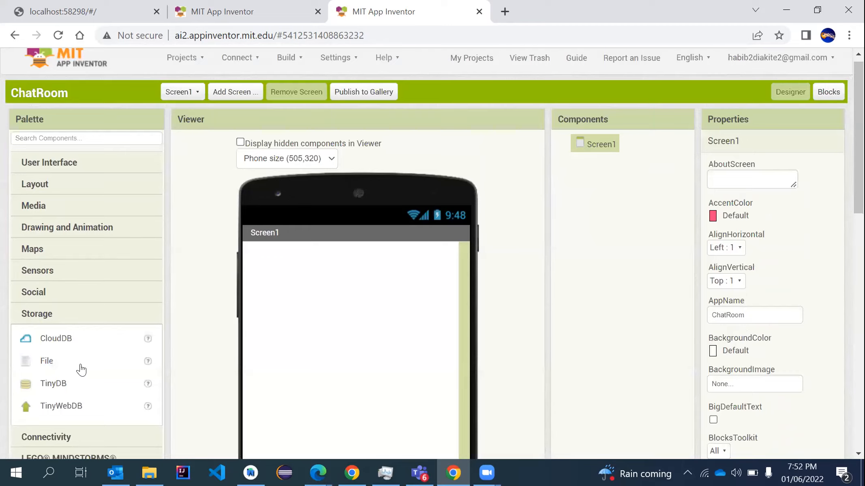
scroll(80, 368, down, 2)
scroll(81, 366, down, 3)
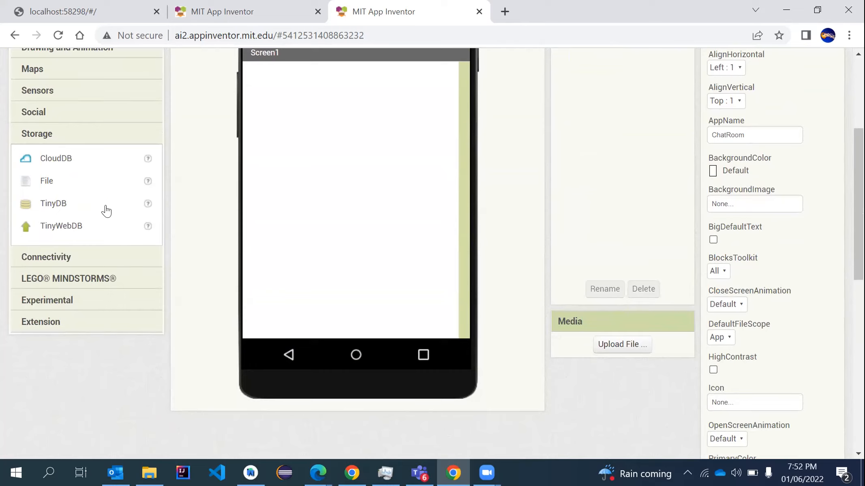
click(55, 219)
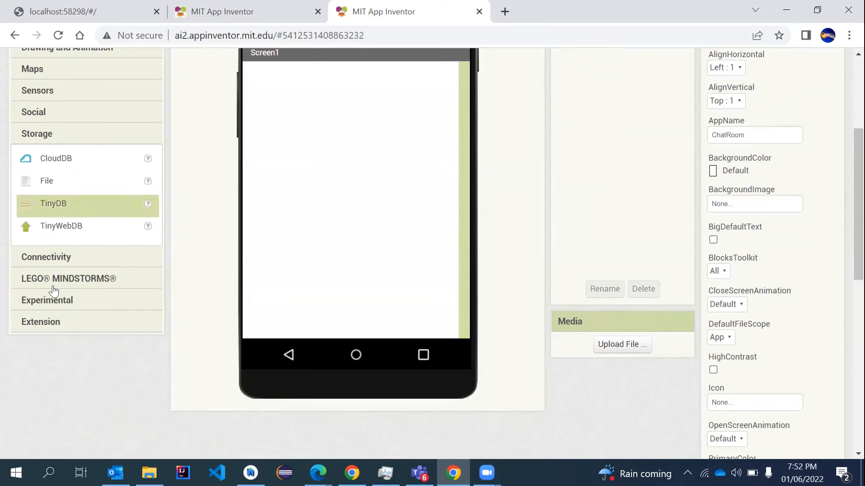
click(56, 300)
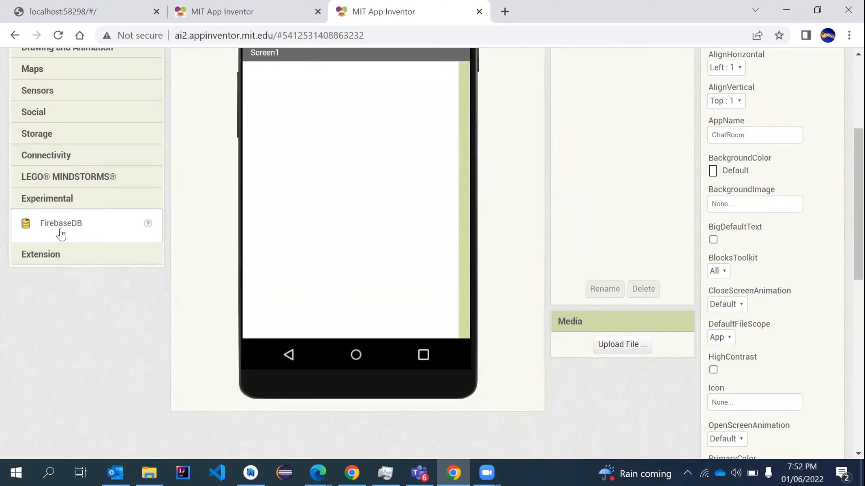
scroll(60, 234, up, 5)
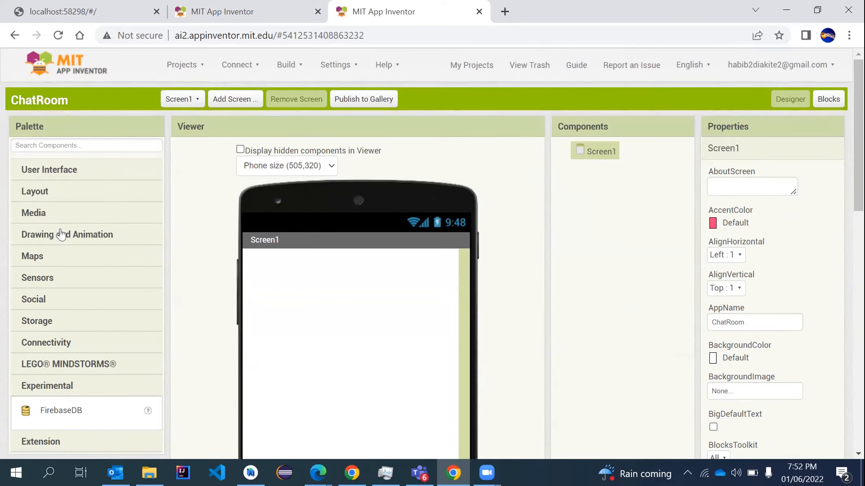
click(56, 174)
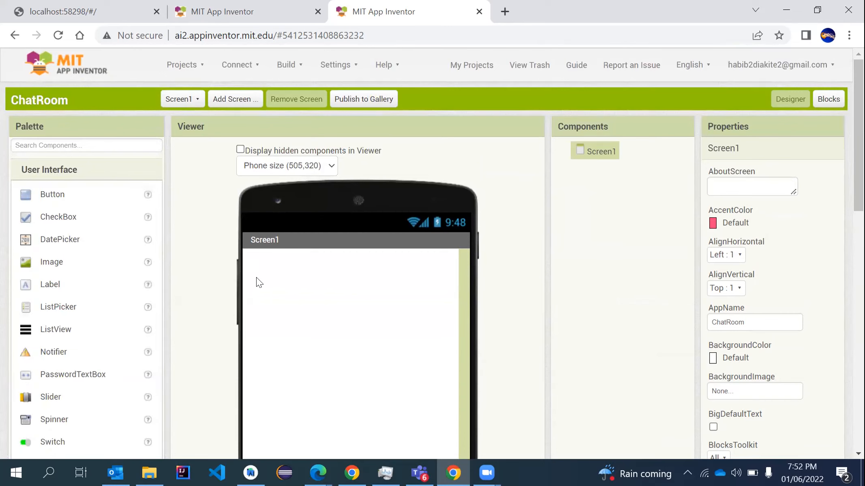
scroll(257, 280, down, 2)
scroll(256, 277, down, 1)
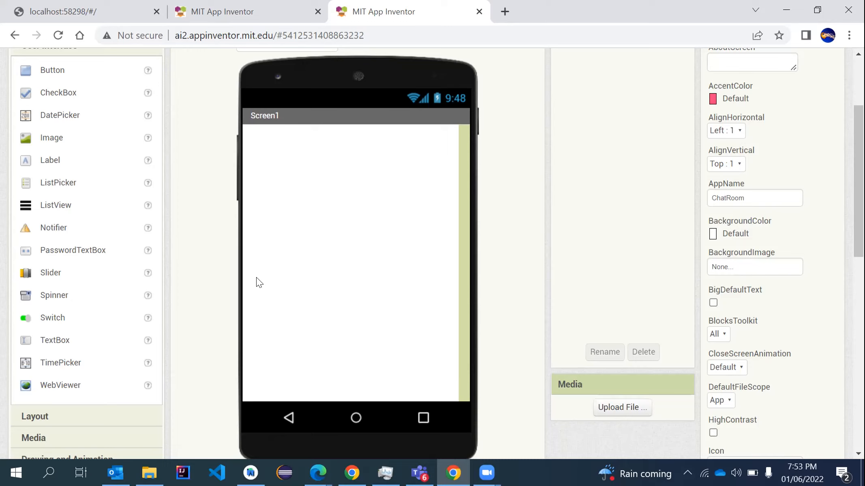
scroll(256, 277, down, 1)
scroll(256, 277, up, 1)
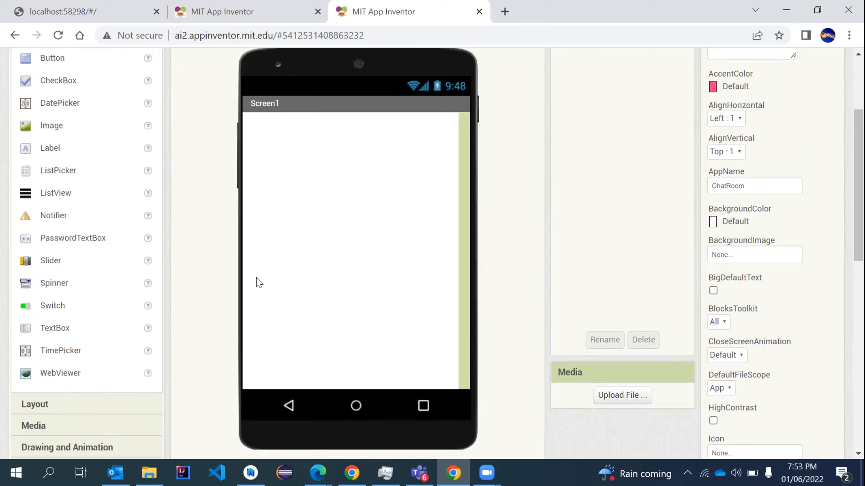
Add a HorizontalArrangement from the Layout components to Screen1.
click(56, 405)
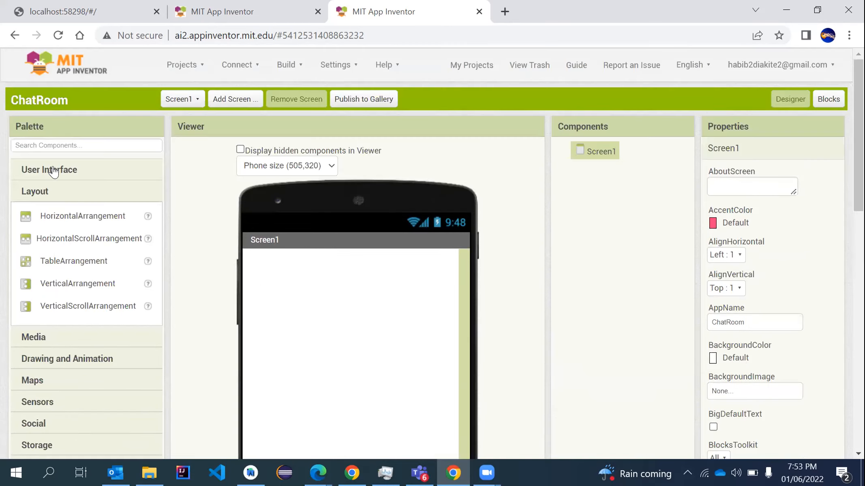
scroll(53, 172, down, 1)
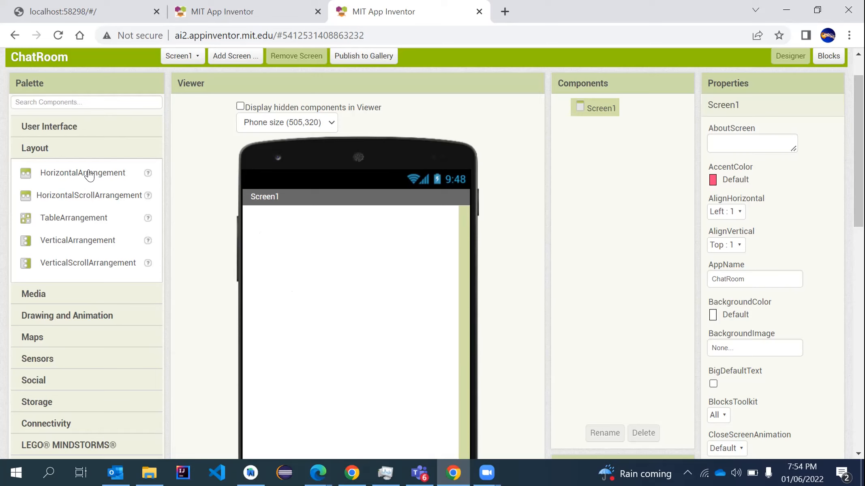
scroll(89, 175, down, 1)
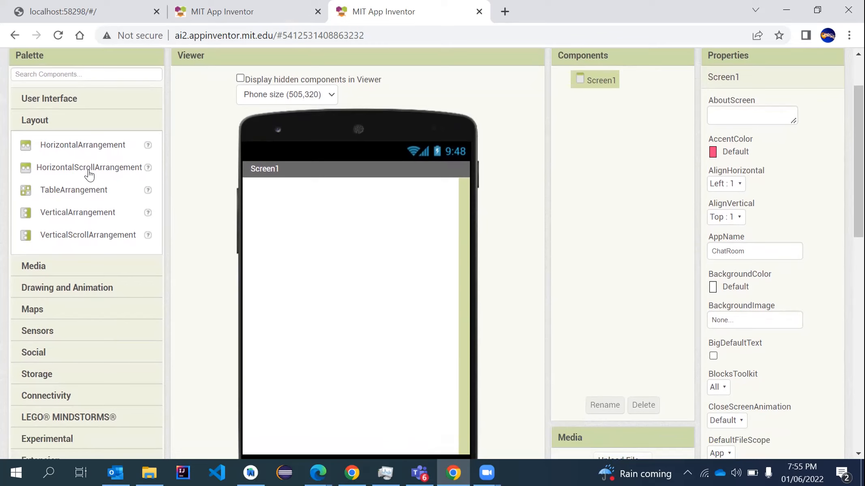
drag(59, 151, 324, 227)
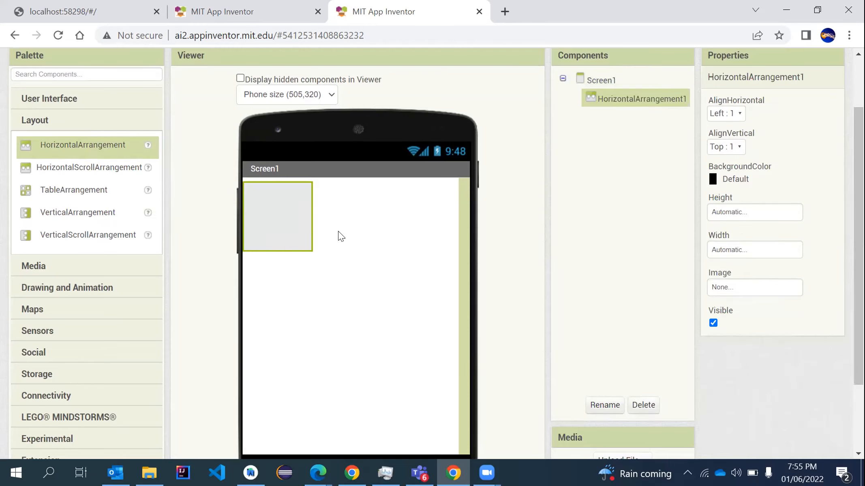
Select Screen1 and its horizontal arrangement in turn to examine their hierarchy and properties.
click(338, 233)
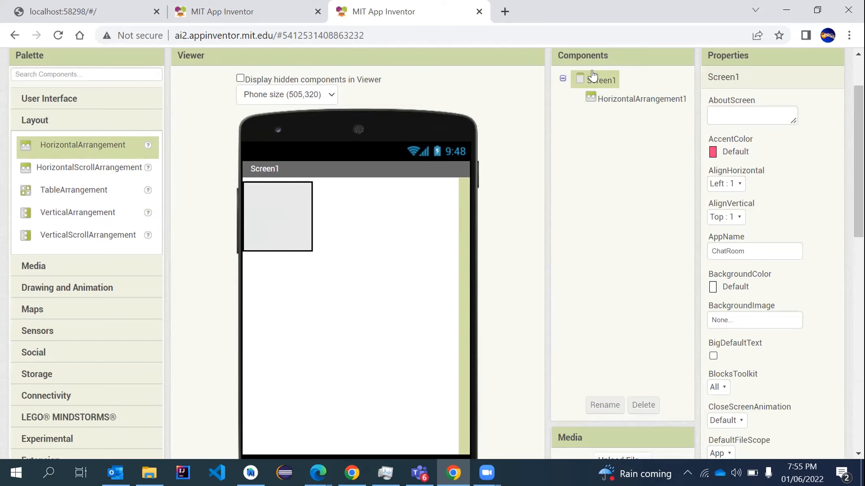
scroll(568, 139, up, 1)
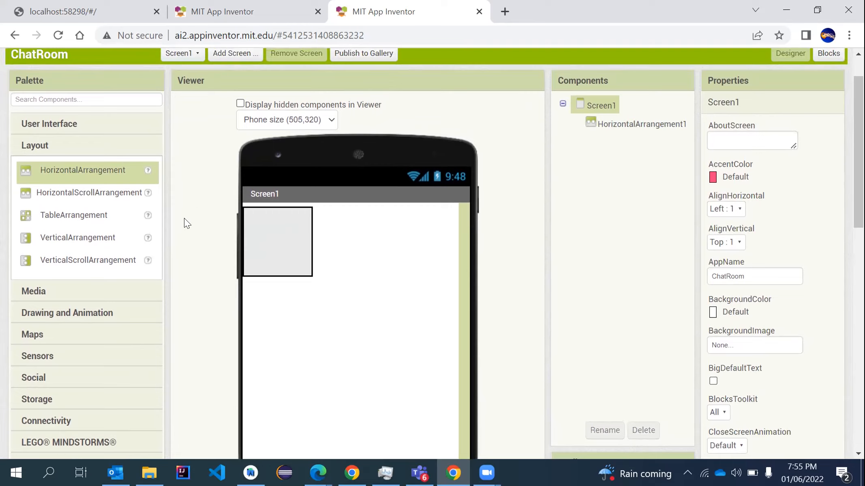
click(612, 129)
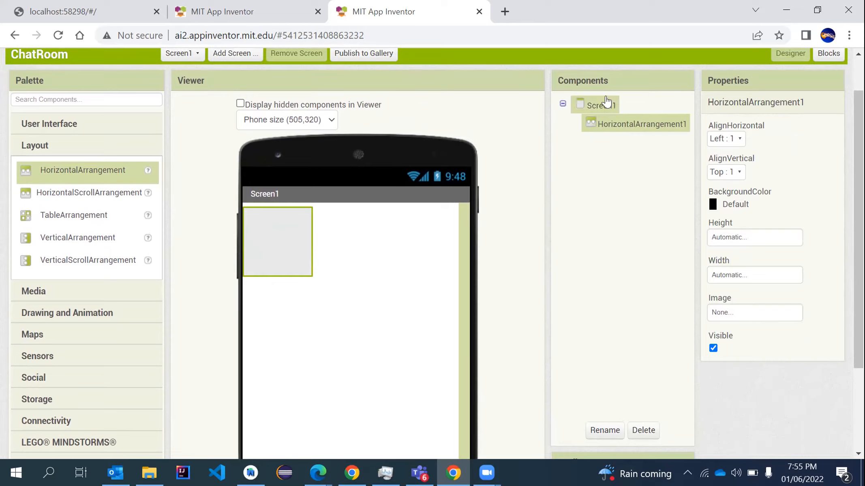
scroll(599, 103, down, 1)
scroll(598, 103, up, 1)
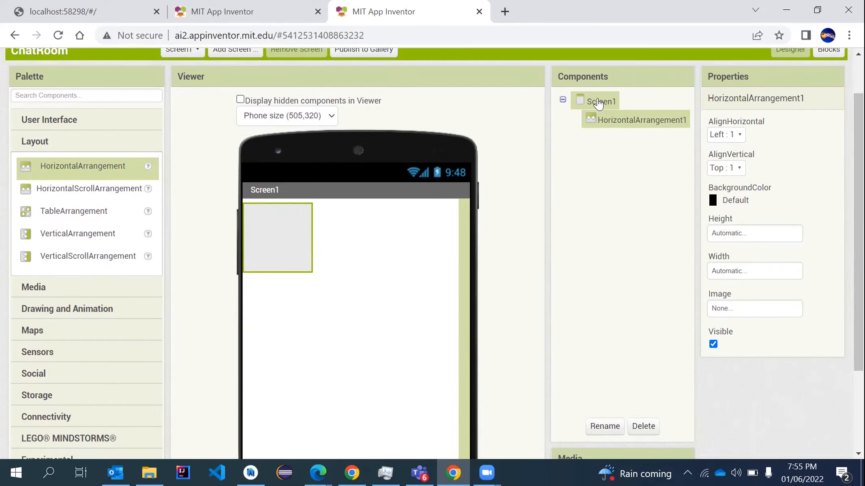
scroll(598, 103, down, 1)
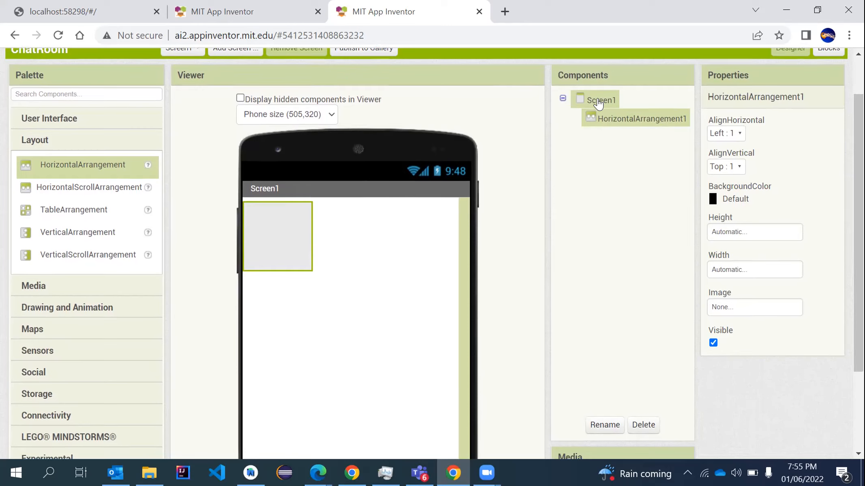
Select Screen1 and look through its list of properties, from AboutScreen and AccentColor down to HighContrast and Icon.
click(598, 101)
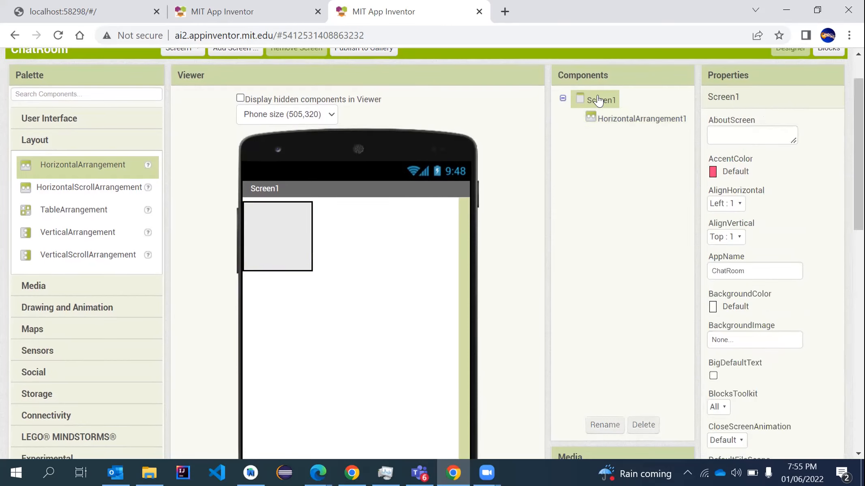
scroll(588, 142, down, 1)
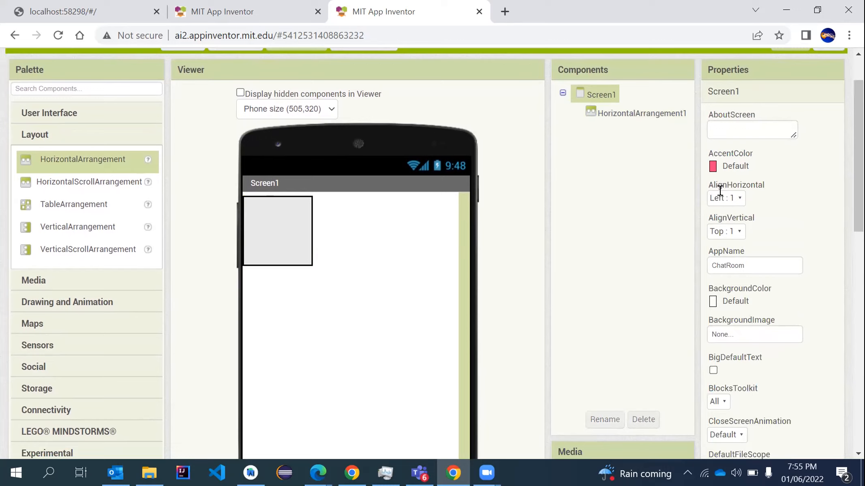
scroll(734, 301, down, 2)
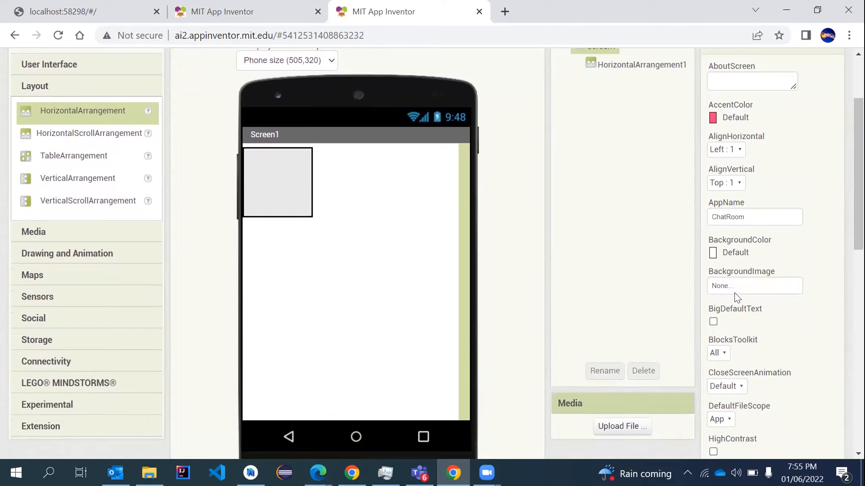
scroll(734, 293, down, 2)
scroll(735, 293, up, 3)
scroll(734, 293, down, 2)
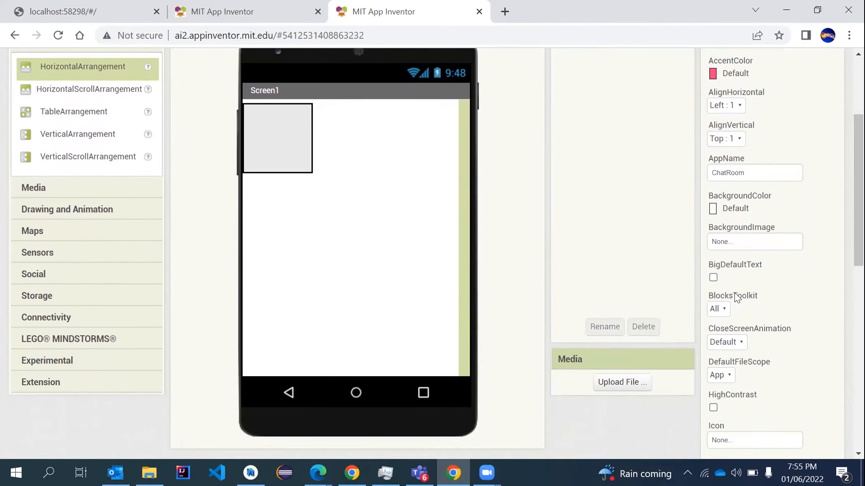
scroll(734, 292, up, 3)
scroll(734, 292, down, 3)
scroll(734, 292, up, 3)
scroll(734, 293, down, 2)
scroll(734, 298, up, 2)
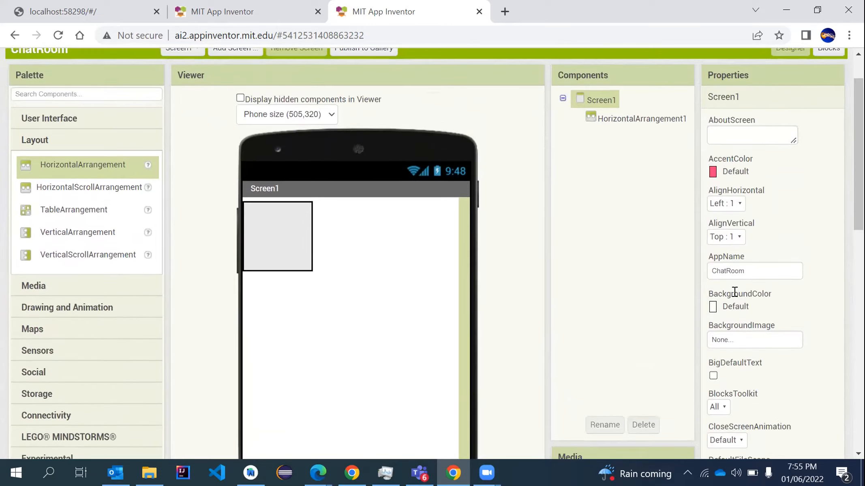
Try Center : 3 as Screen1's horizontal alignment and settle on Right : 2.
click(718, 202)
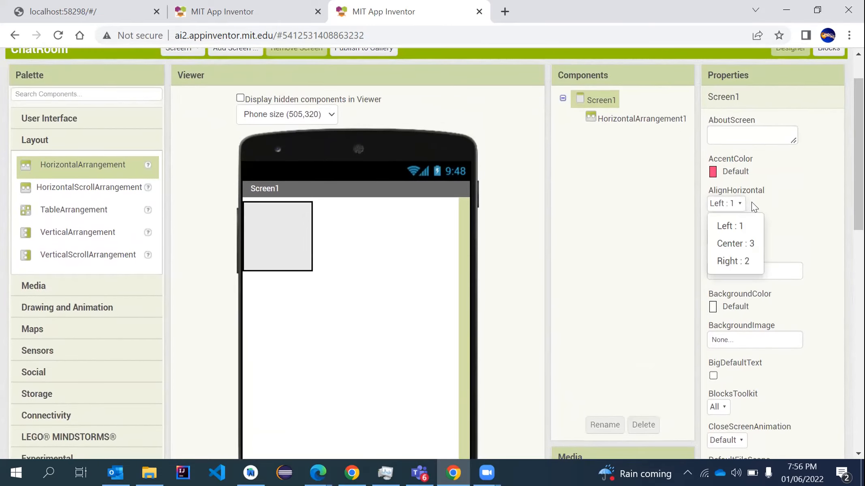
click(721, 250)
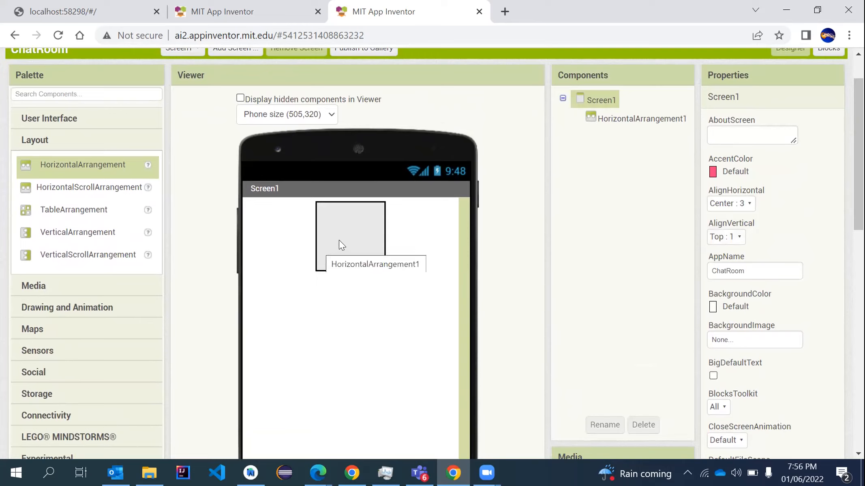
click(726, 203)
click(712, 261)
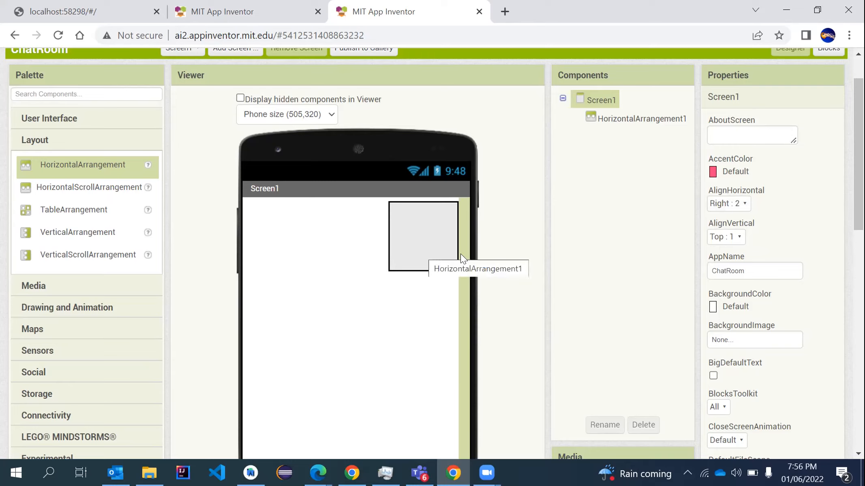
scroll(579, 259, down, 1)
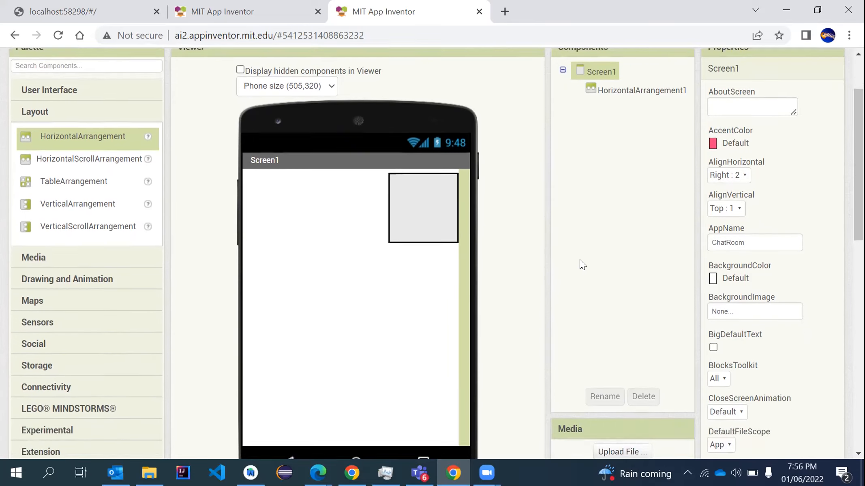
Compare the properties of the horizontal arrangement with those of Screen1 by selecting each in turn.
click(409, 190)
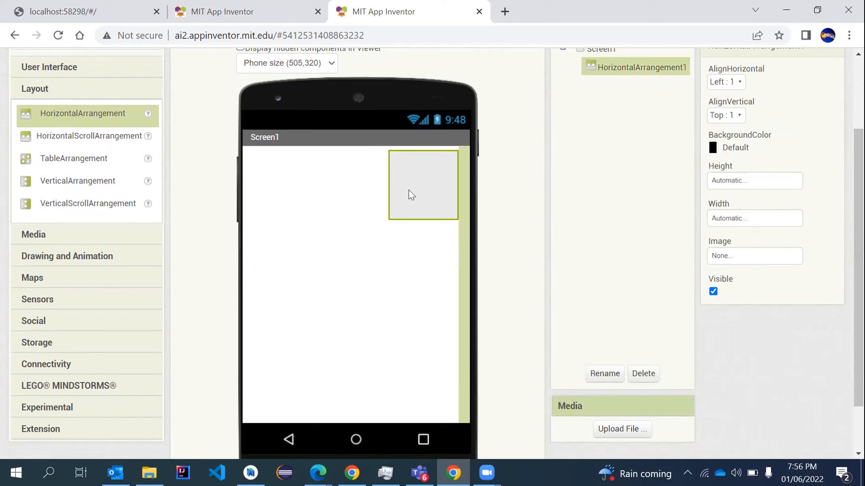
scroll(702, 148, up, 2)
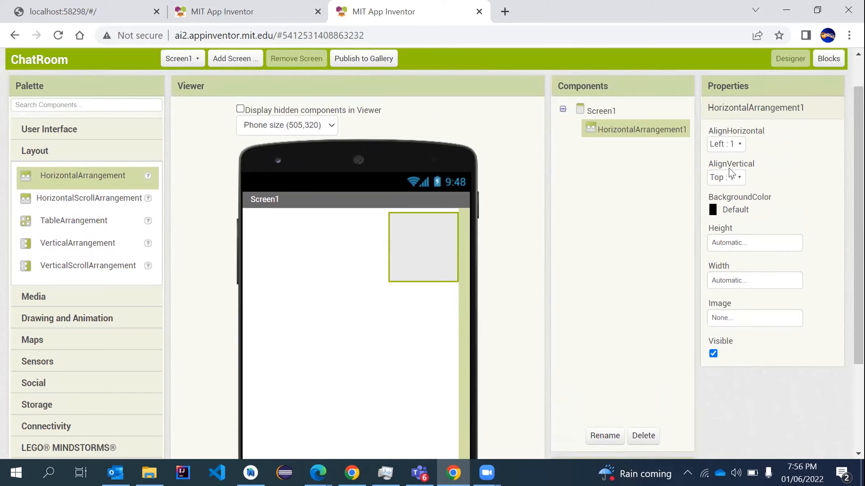
click(591, 112)
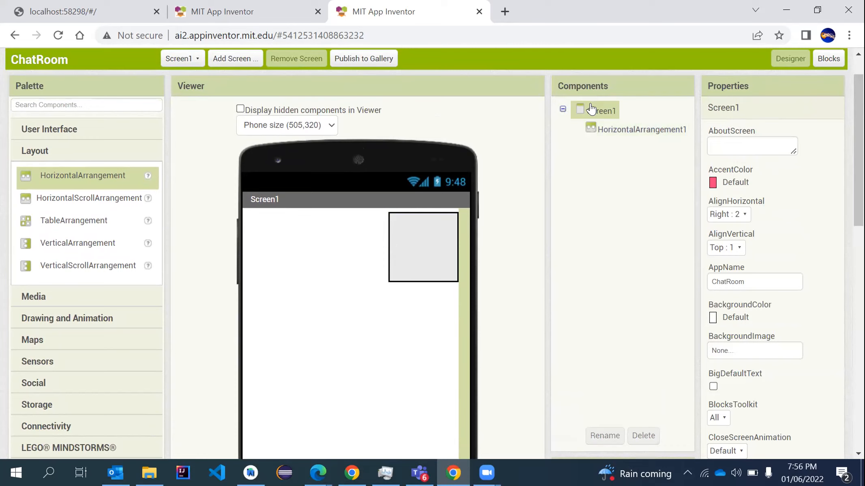
click(598, 125)
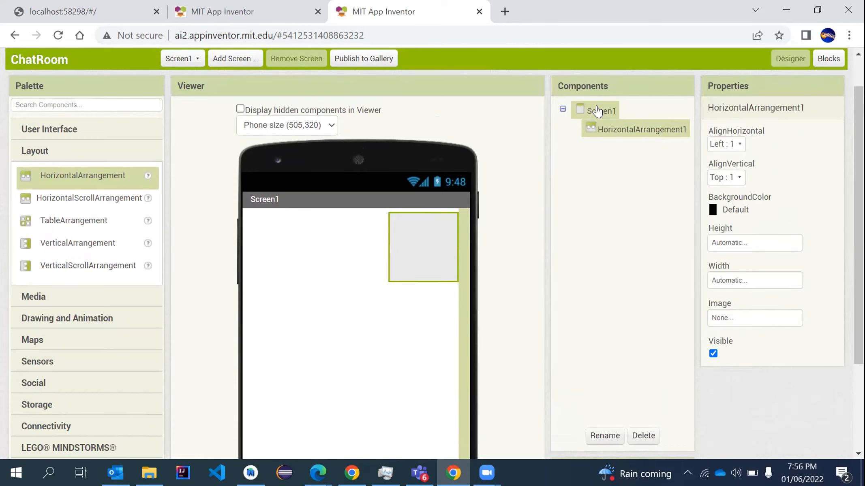
click(601, 112)
click(604, 125)
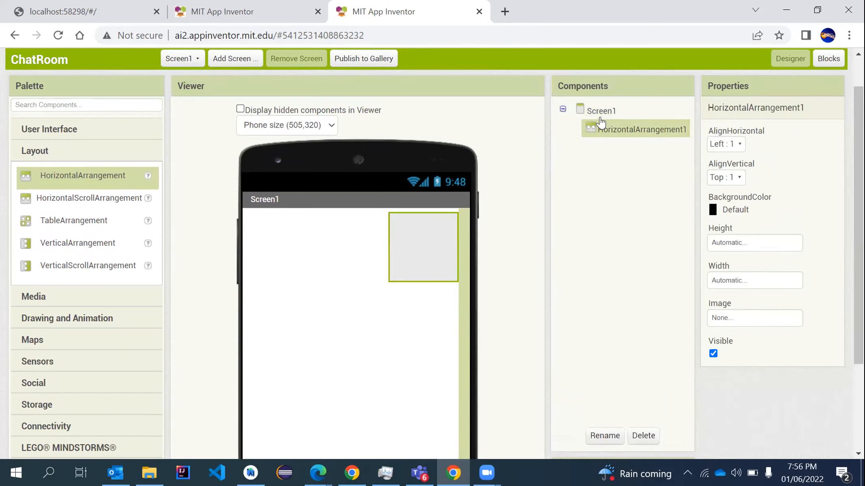
click(595, 111)
scroll(744, 271, down, 2)
scroll(742, 267, up, 2)
Hide the horizontal arrangement with its Visible property and make it visible again.
click(601, 121)
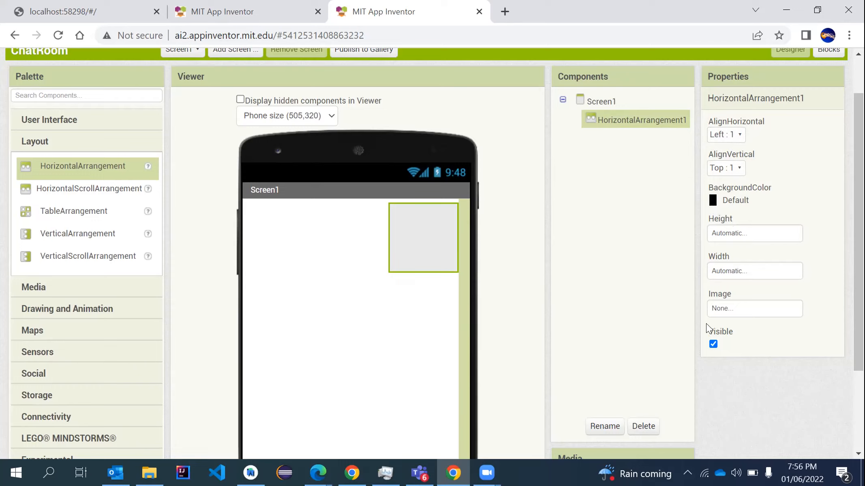
click(712, 345)
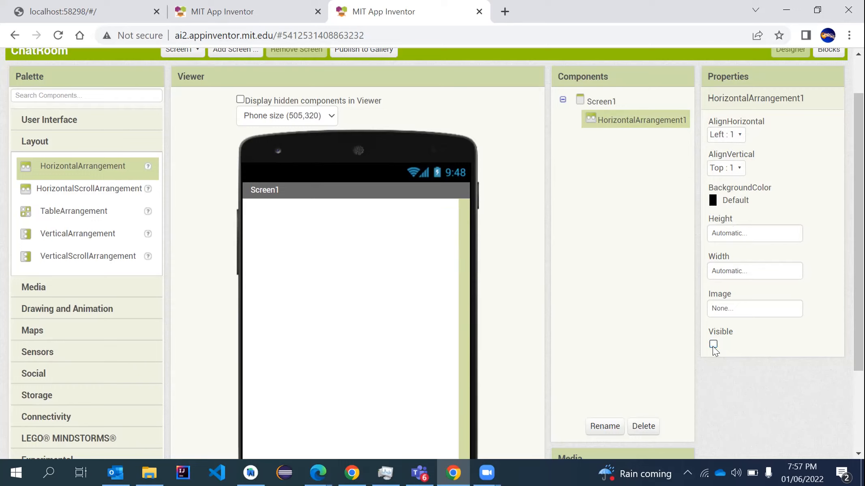
click(713, 345)
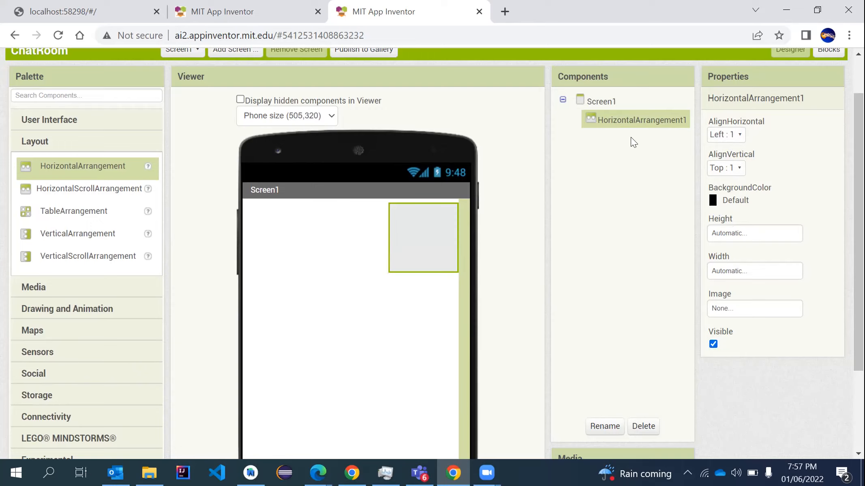
Review the horizontal alignment options available for Screen1 without choosing a different one.
click(592, 104)
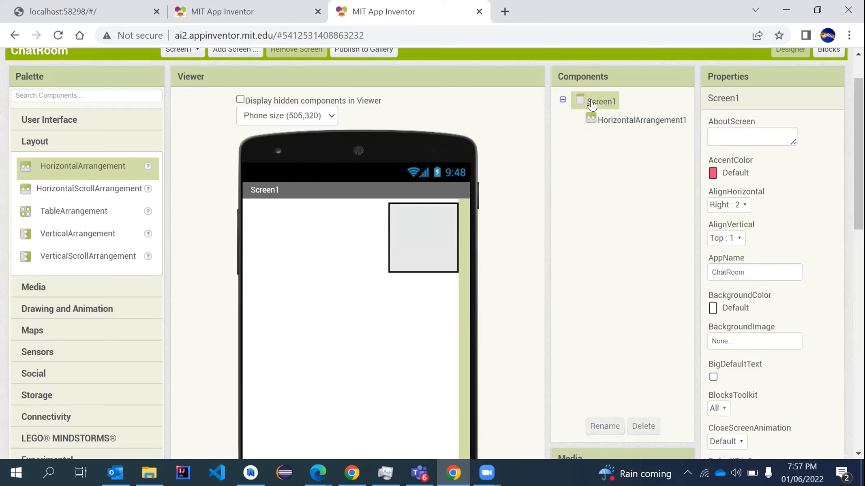
click(732, 208)
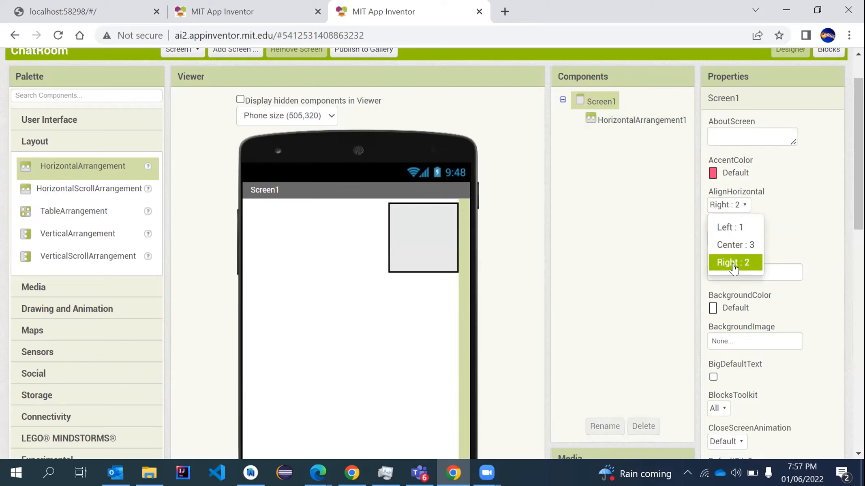
click(823, 214)
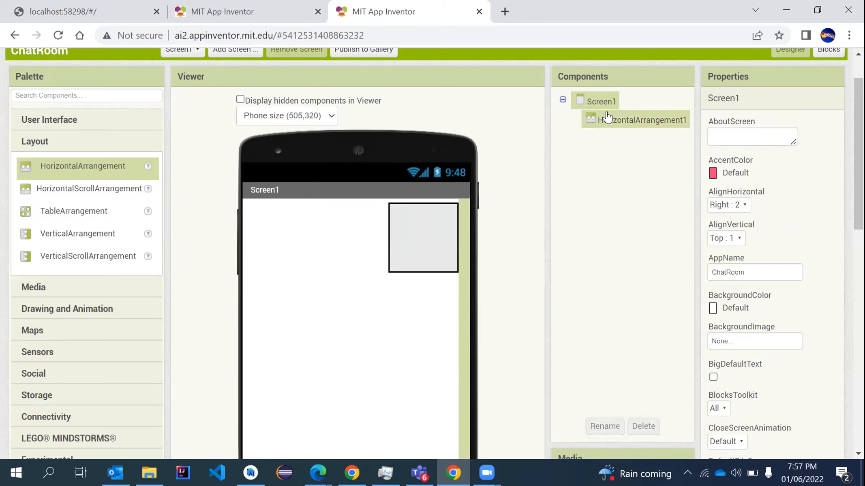
Set the horizontal arrangement's width to Fill parent.
click(613, 124)
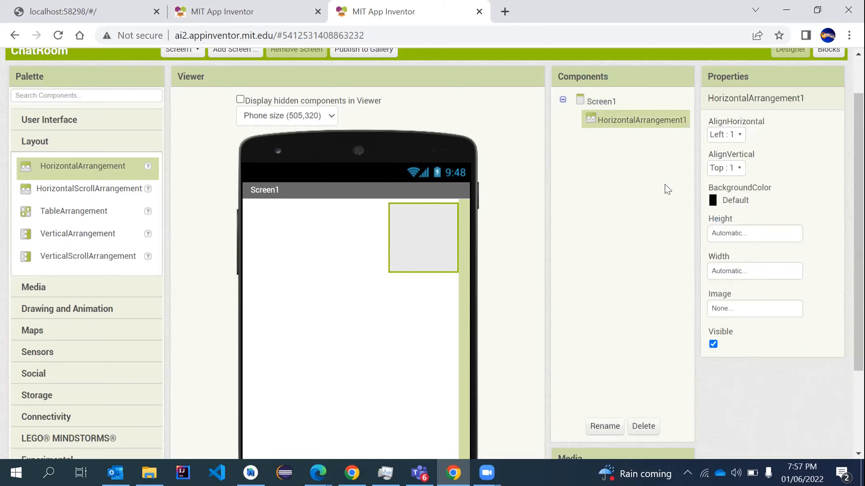
click(725, 274)
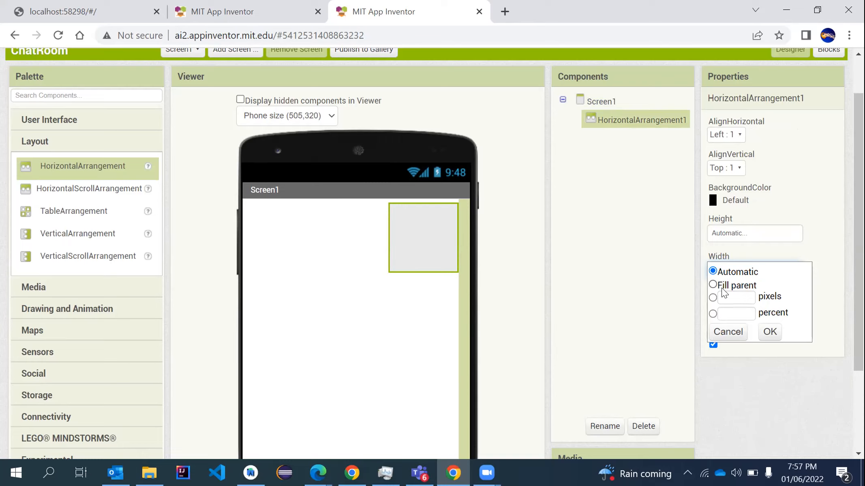
click(752, 253)
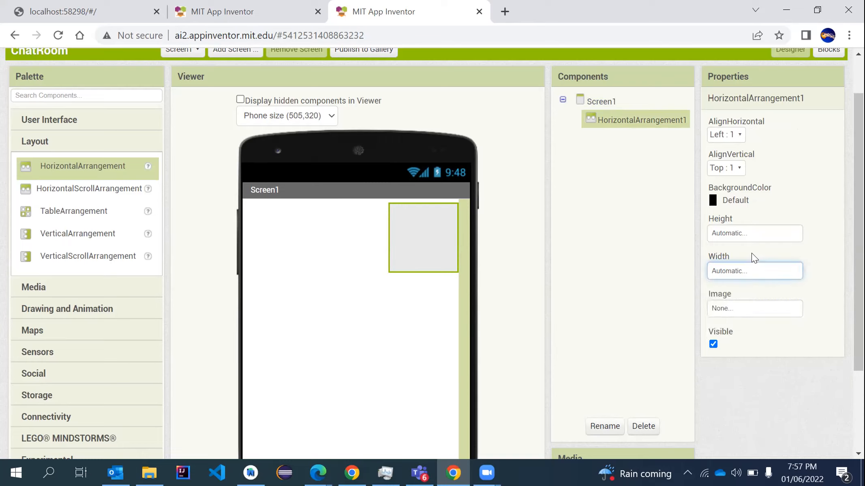
click(722, 271)
click(713, 285)
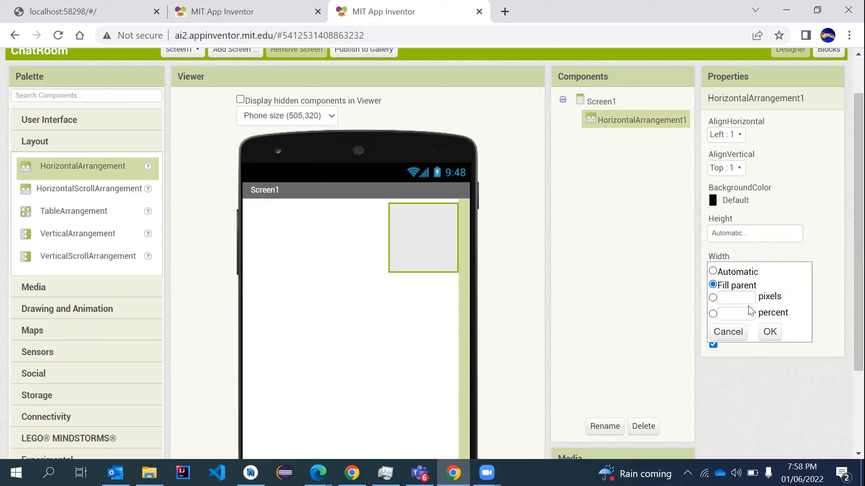
click(769, 331)
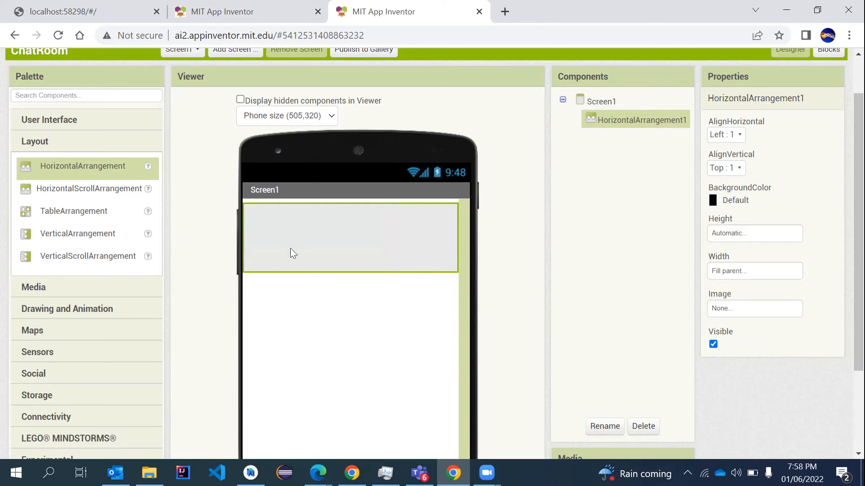
Set the horizontal arrangement's width to 80 percent.
scroll(290, 248, down, 1)
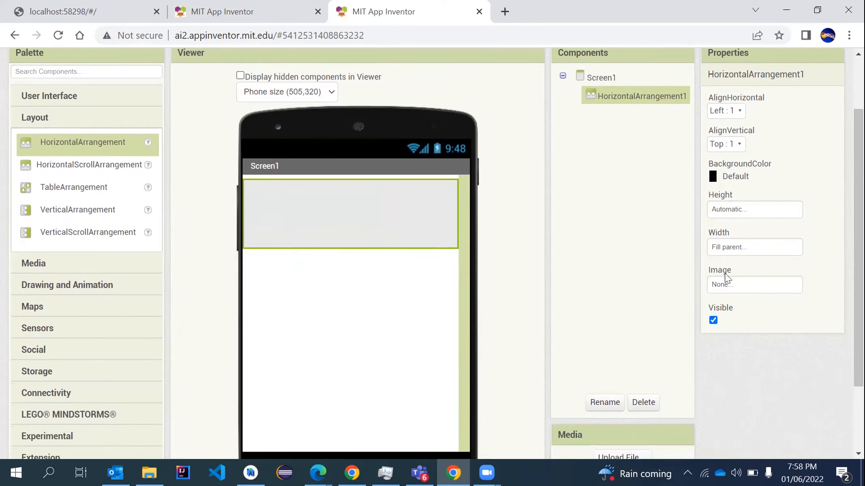
click(729, 248)
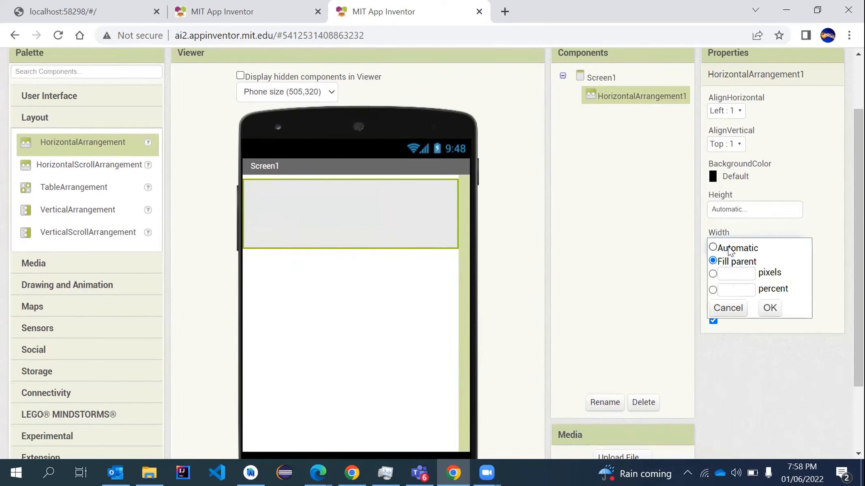
click(727, 288)
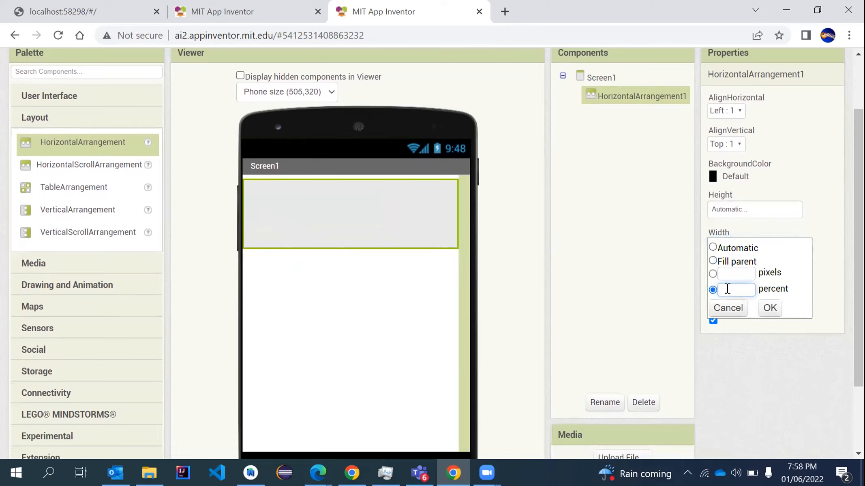
text(80)
click(770, 308)
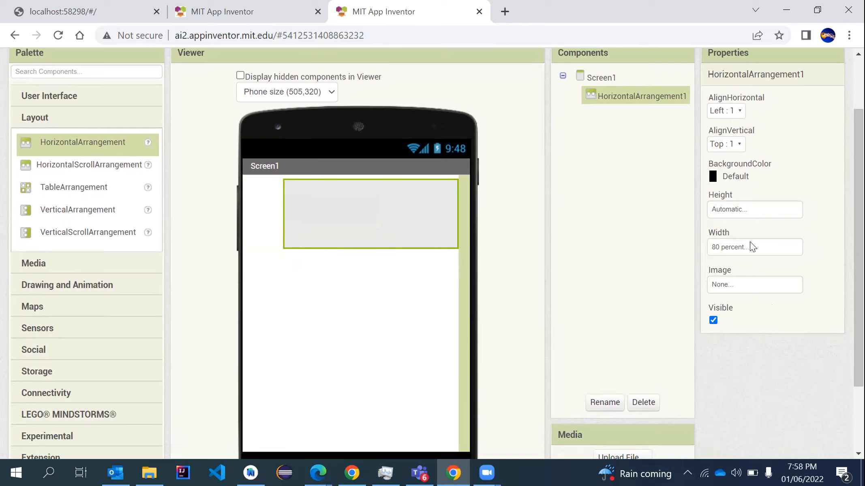
Set the horizontal arrangement's height to 20 percent.
click(754, 210)
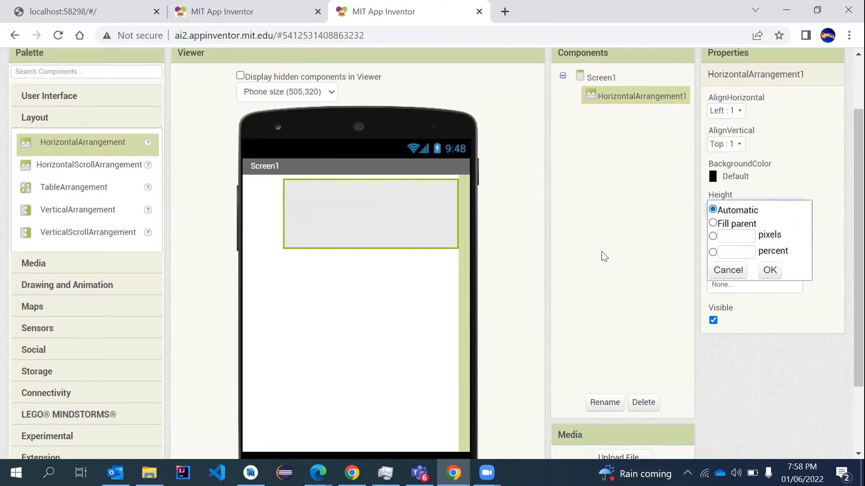
click(723, 255)
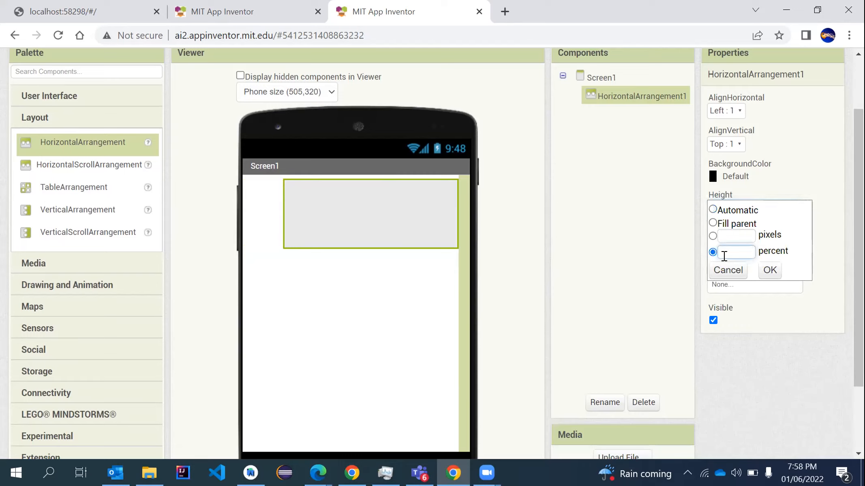
text(6)
text(0)
click(769, 270)
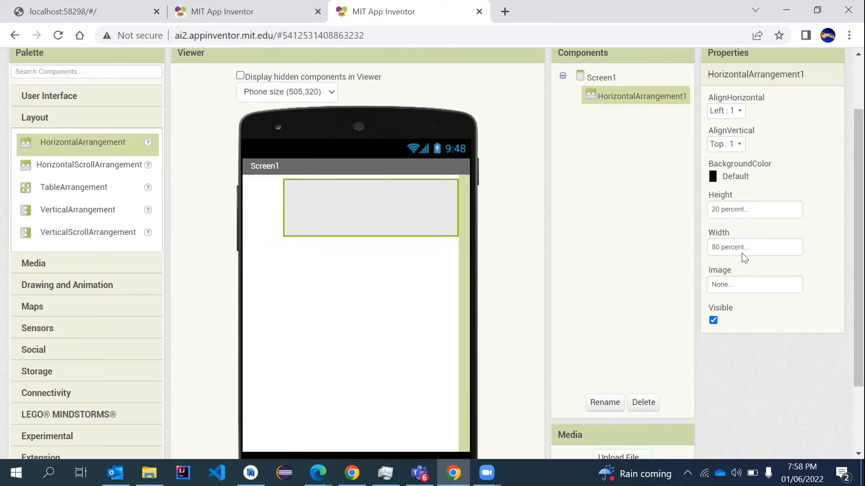
Set the horizontal arrangement's height to 10 percent.
click(727, 209)
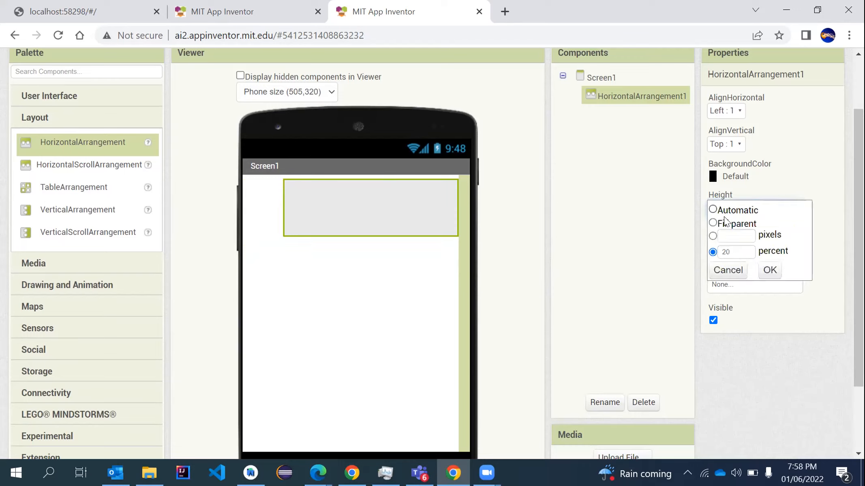
double_click(728, 252)
text(10)
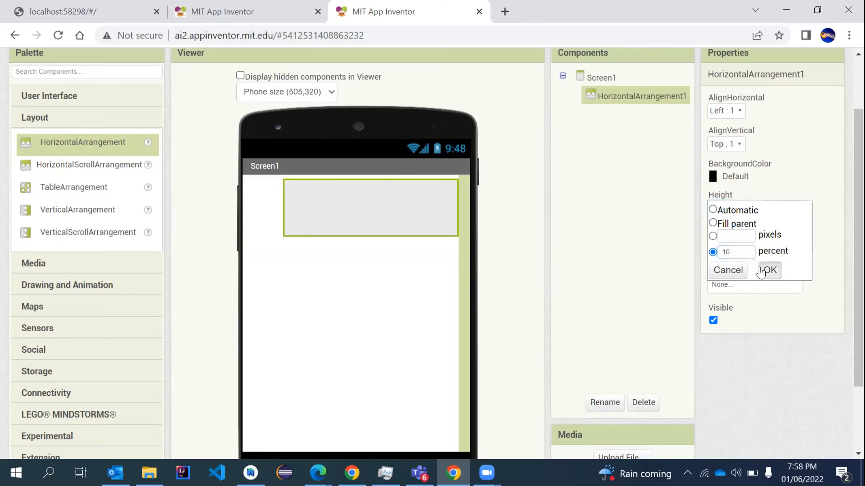
click(767, 270)
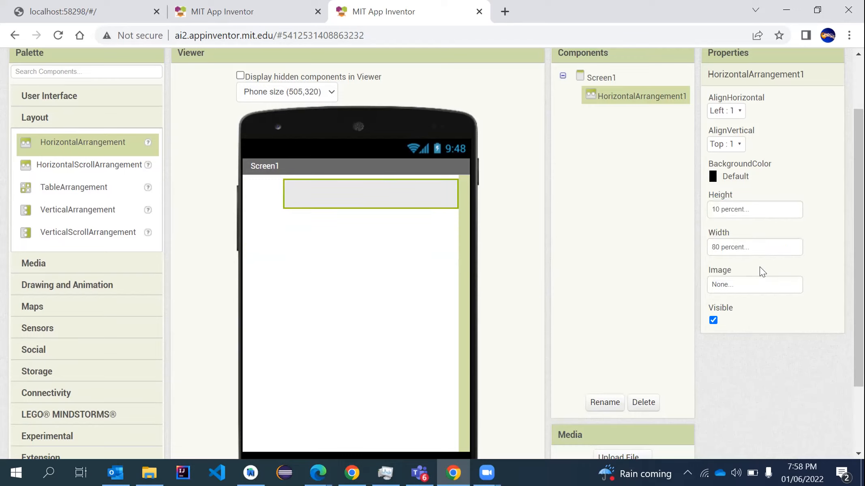
Set the horizontal arrangement's height to Automatic.
click(725, 206)
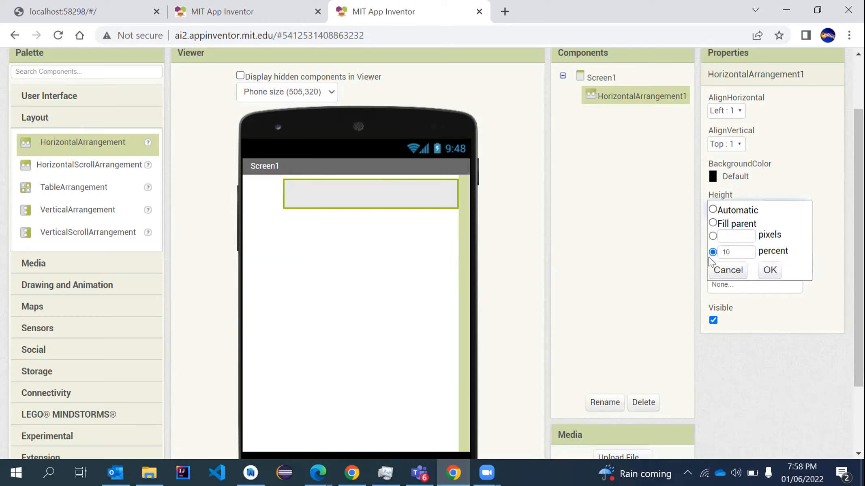
click(754, 211)
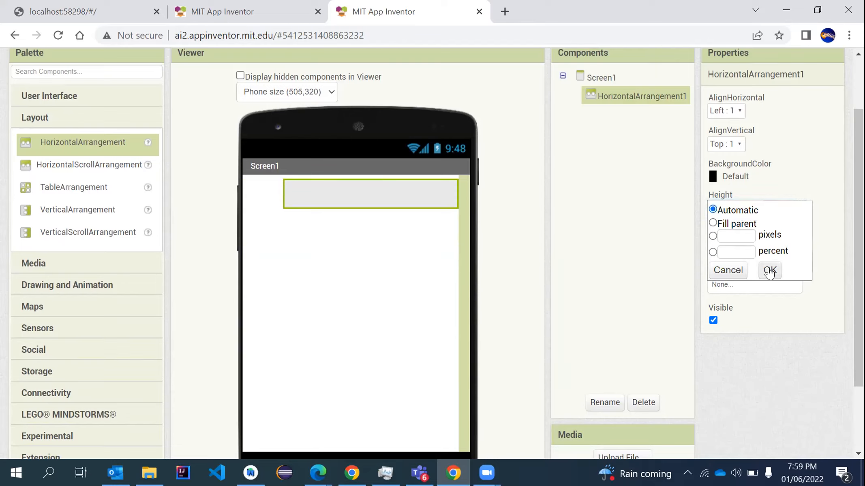
click(769, 270)
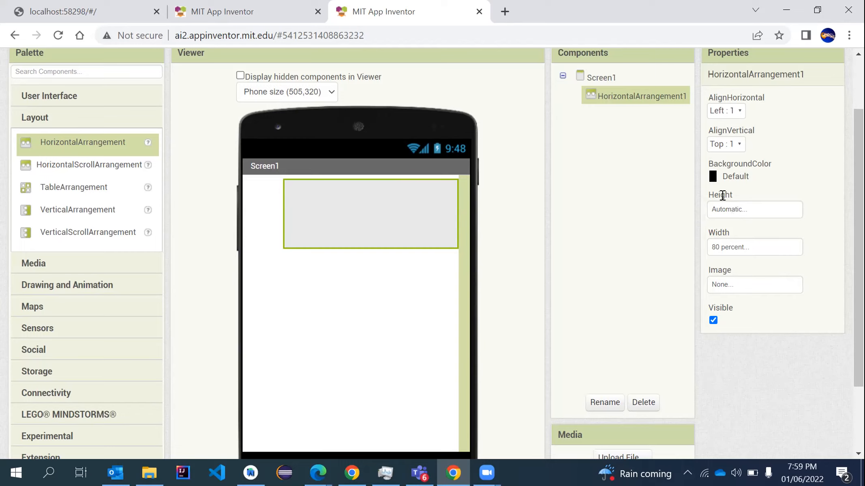
Set the horizontal arrangement's height to Fill parent.
click(734, 210)
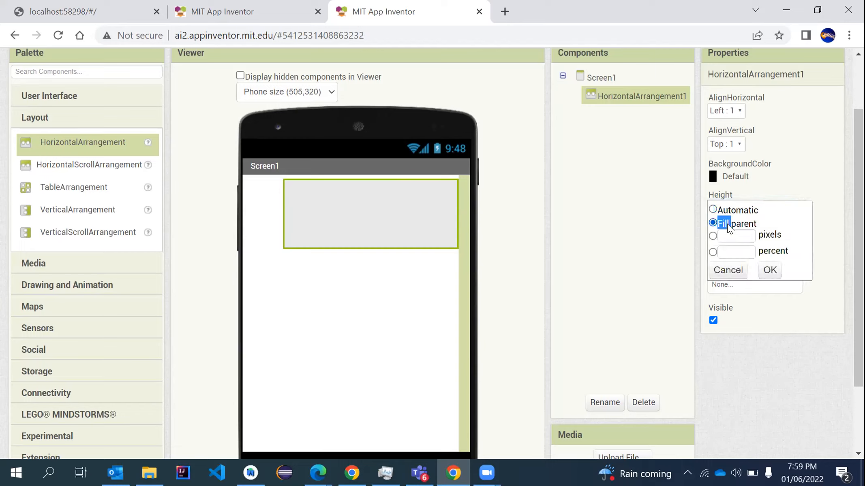
click(726, 224)
click(769, 271)
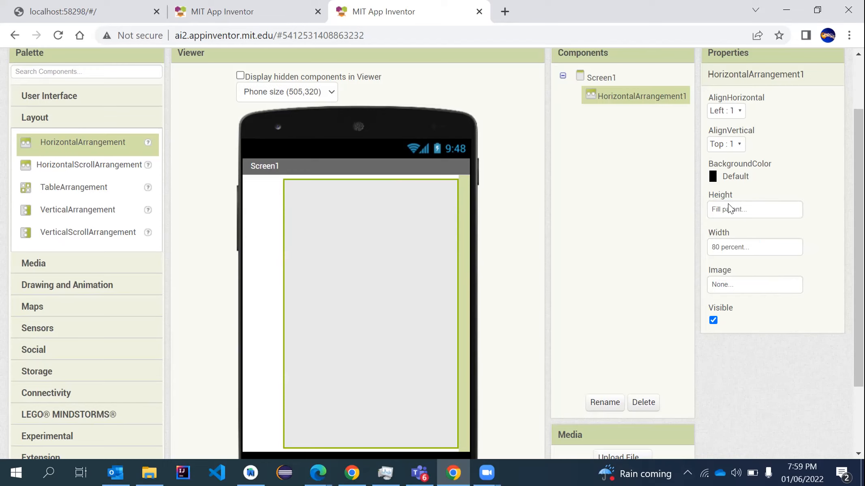
Set the horizontal arrangement's height to 80 percent.
scroll(729, 208, down, 1)
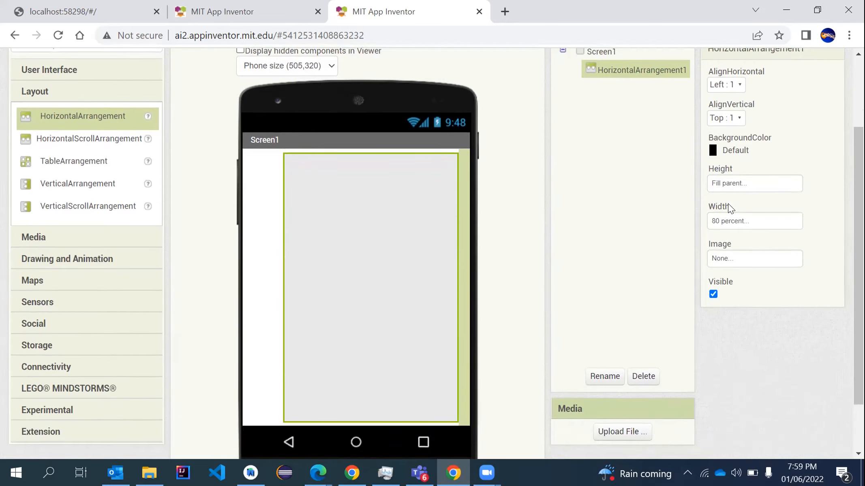
click(735, 202)
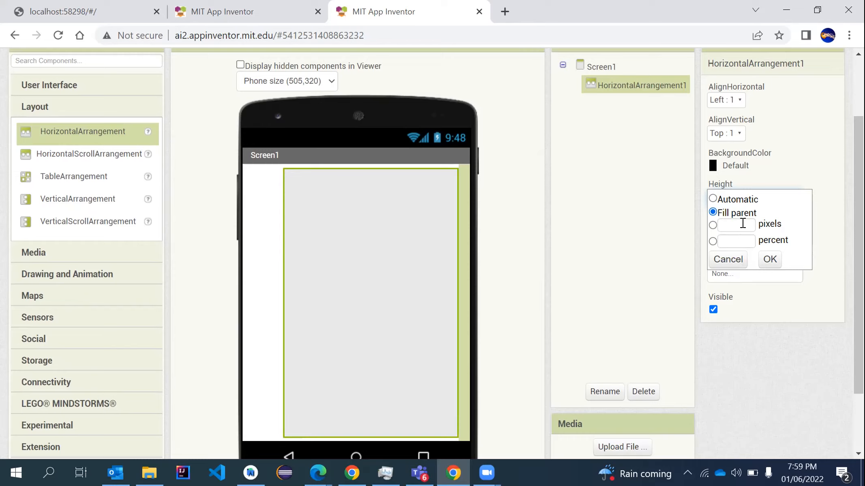
click(737, 225)
click(735, 239)
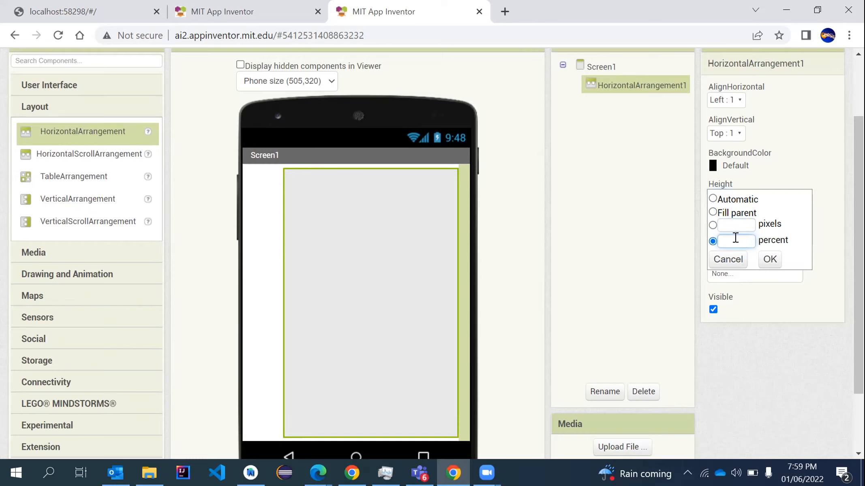
click(748, 226)
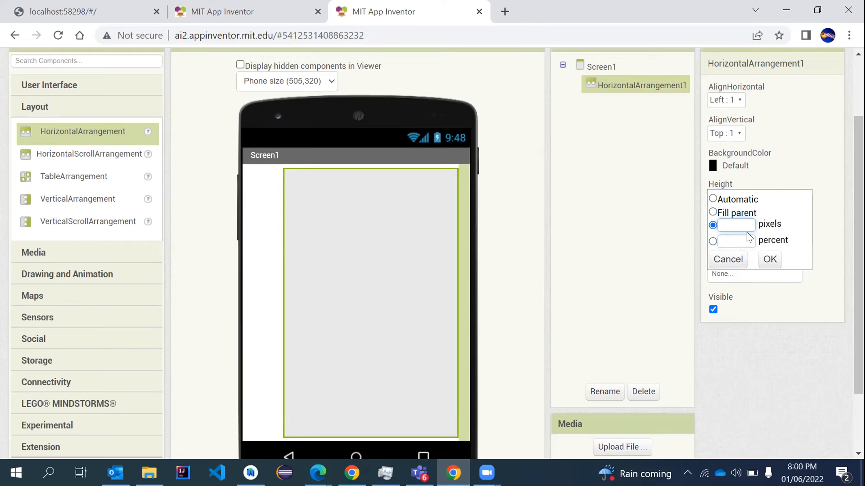
click(744, 243)
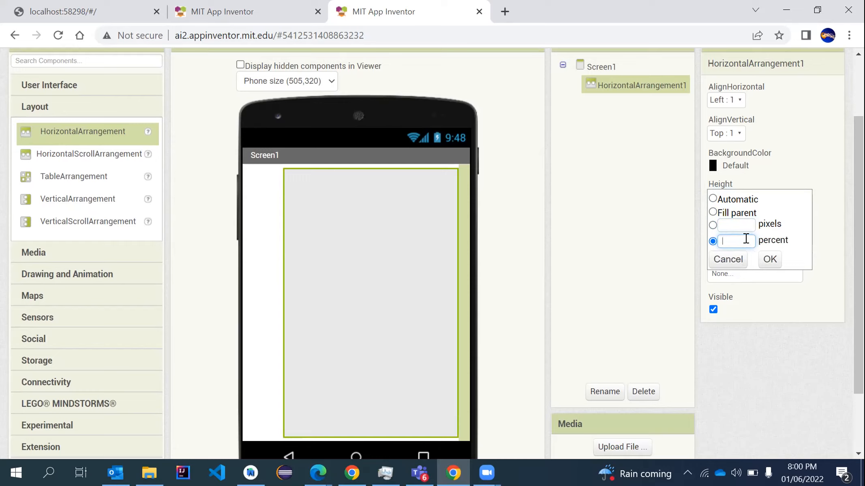
click(786, 242)
click(739, 240)
text(80)
click(766, 256)
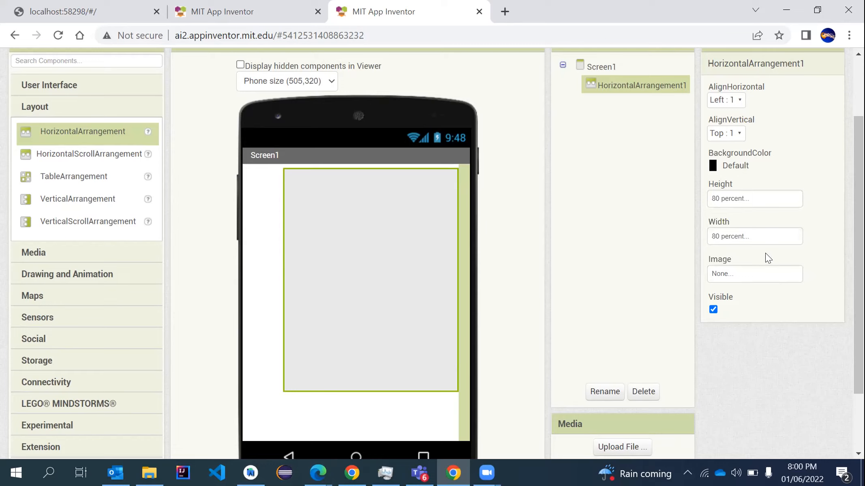
Switch the horizontal arrangement's height from a percentage to Automatic.
click(725, 190)
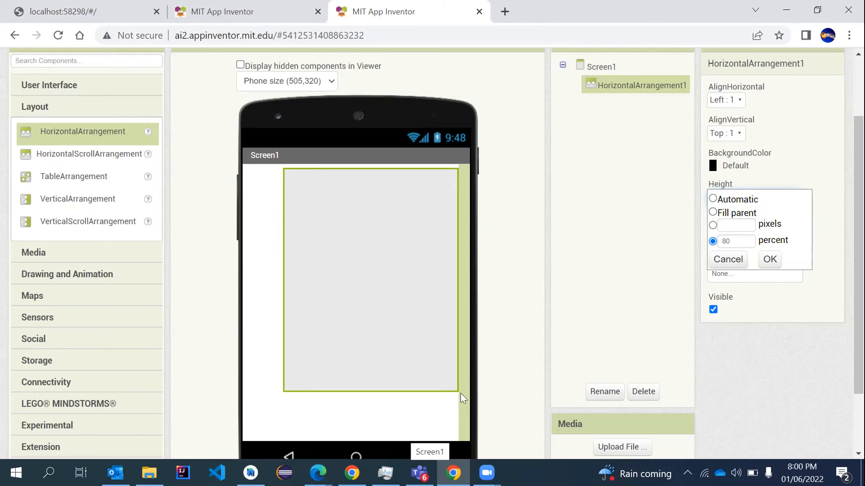
scroll(461, 397, down, 1)
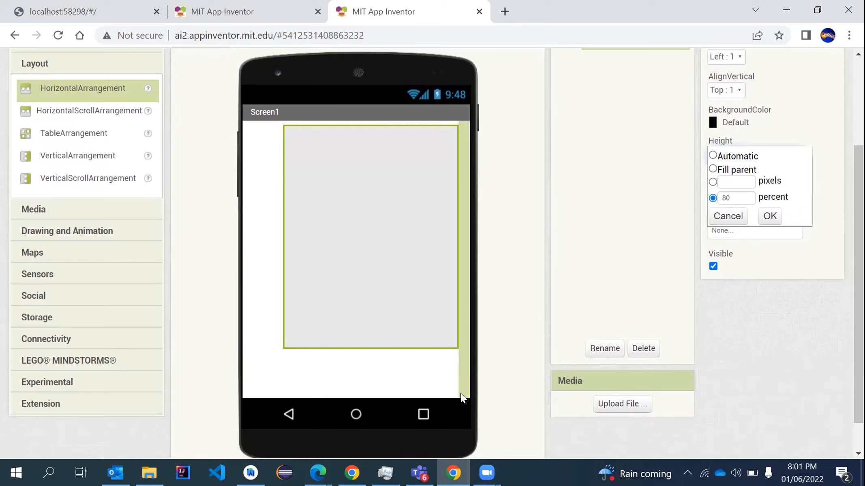
click(733, 157)
click(766, 215)
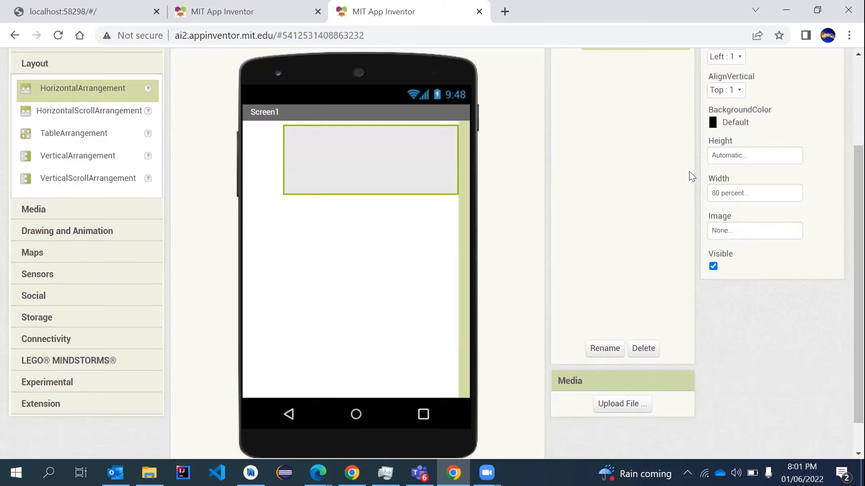
Review the horizontal arrangement's width setting and keep it at 80 percent.
scroll(690, 171, up, 3)
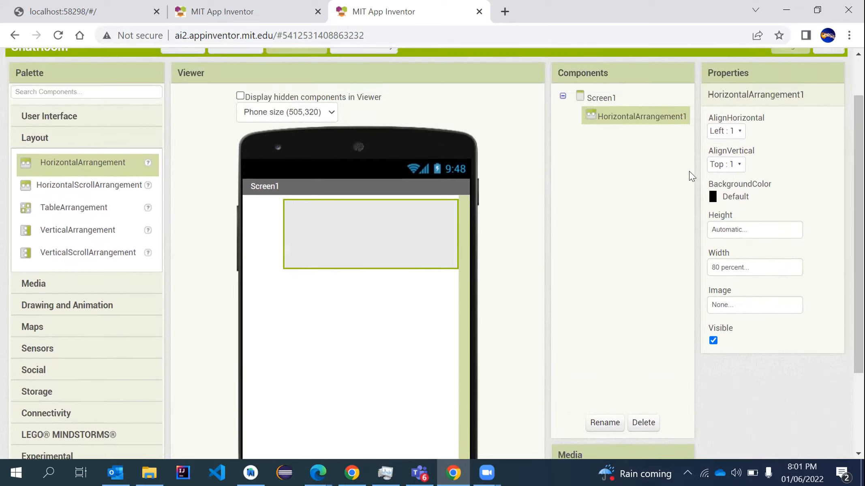
scroll(696, 130, down, 2)
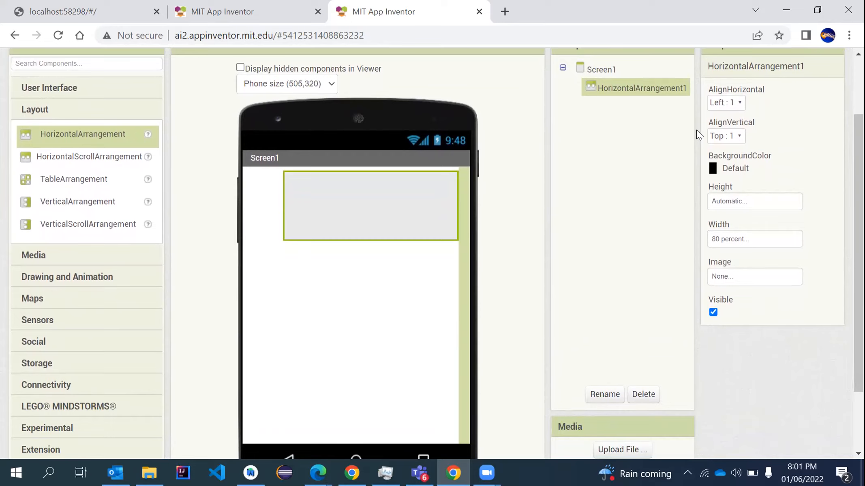
scroll(696, 130, down, 1)
scroll(696, 130, up, 2)
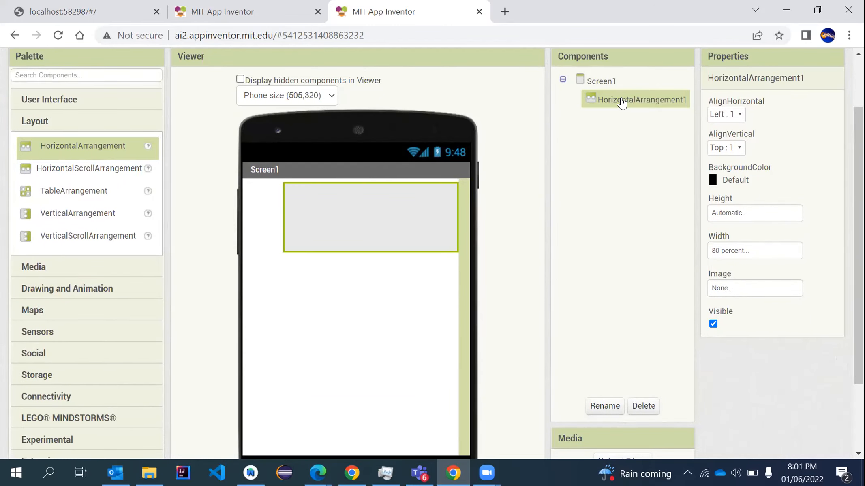
click(717, 254)
double_click(721, 294)
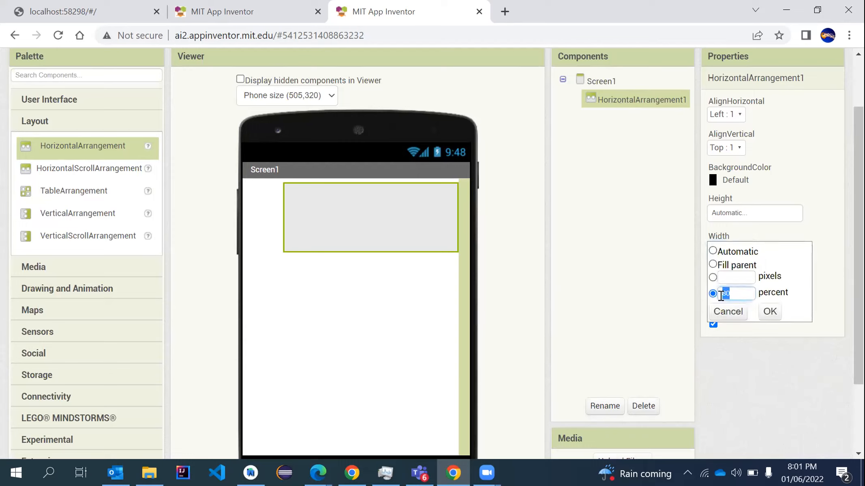
click(769, 311)
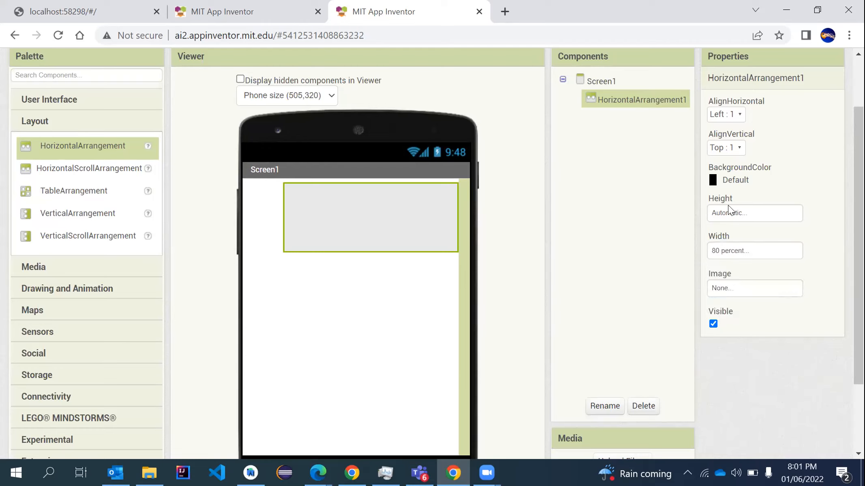
Set the horizontal arrangement's height to 10 percent.
click(718, 218)
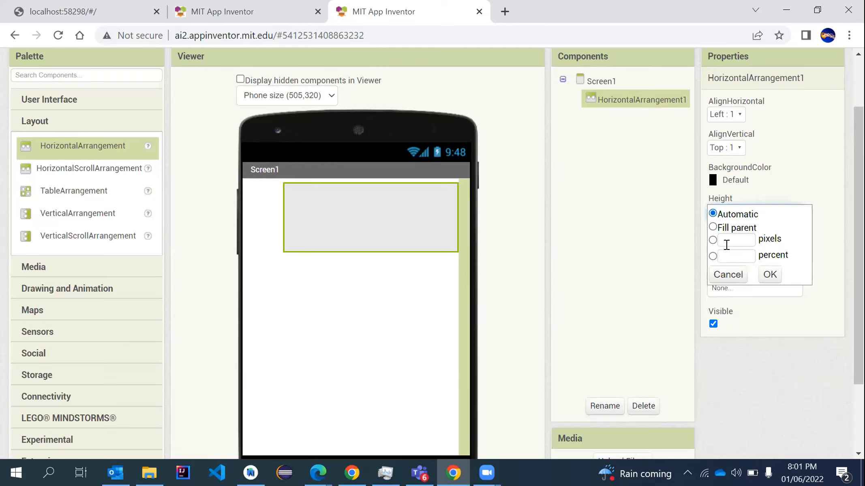
click(723, 228)
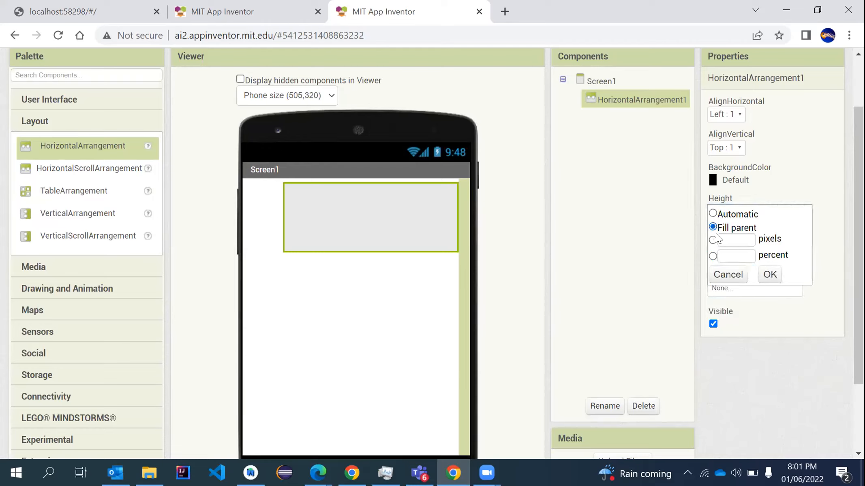
click(724, 256)
text(10)
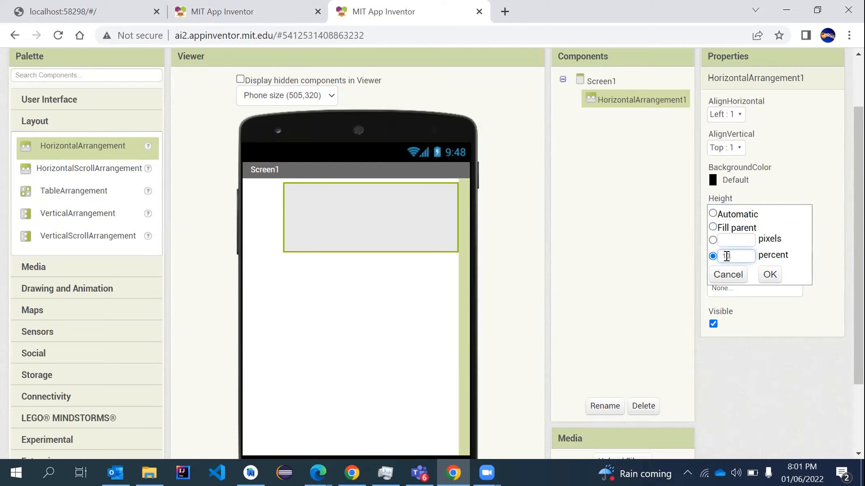
click(768, 274)
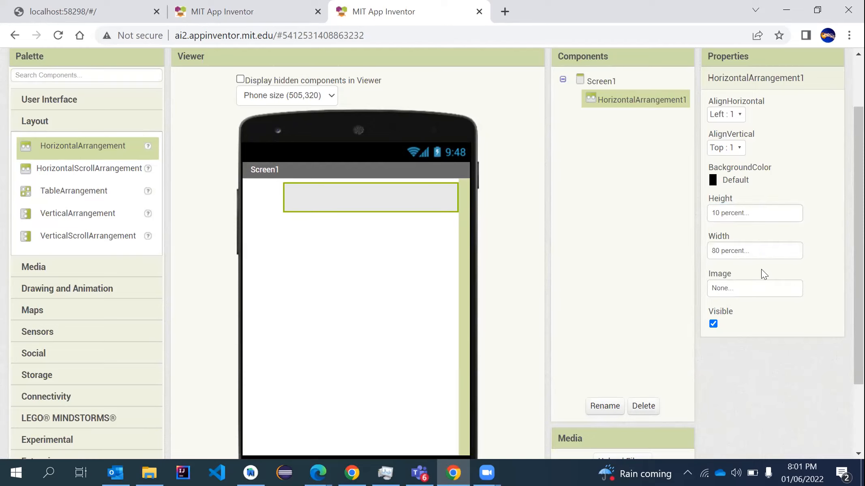
Add a second HorizontalArrangement to Screen1 below the first one.
click(415, 217)
scroll(408, 235, down, 1)
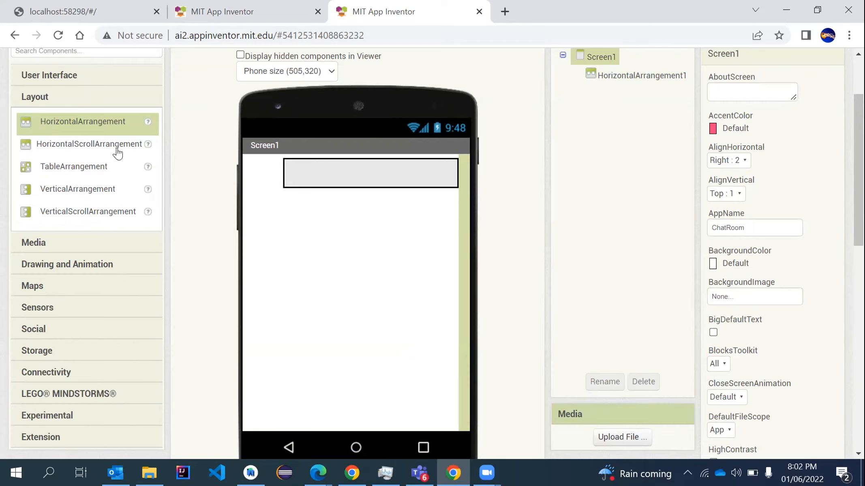
drag(51, 124, 261, 284)
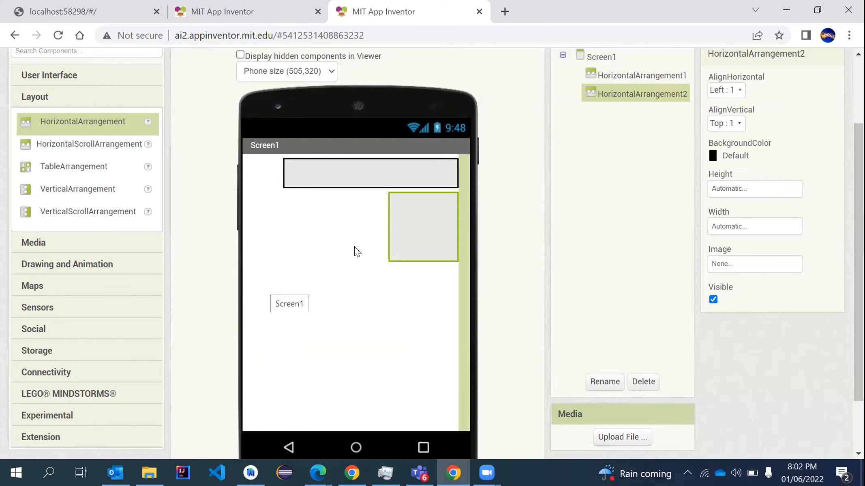
Set the second horizontal arrangement's width to Fill parent.
scroll(355, 246, up, 1)
scroll(354, 247, down, 1)
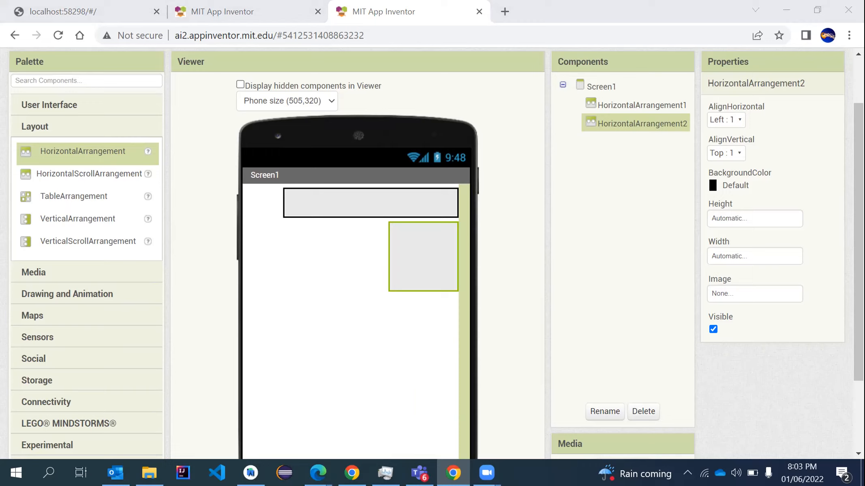
click(310, 240)
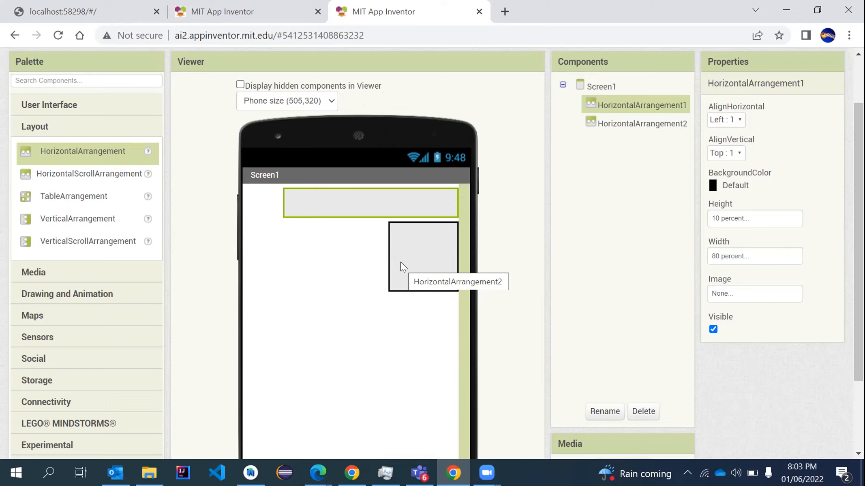
click(400, 263)
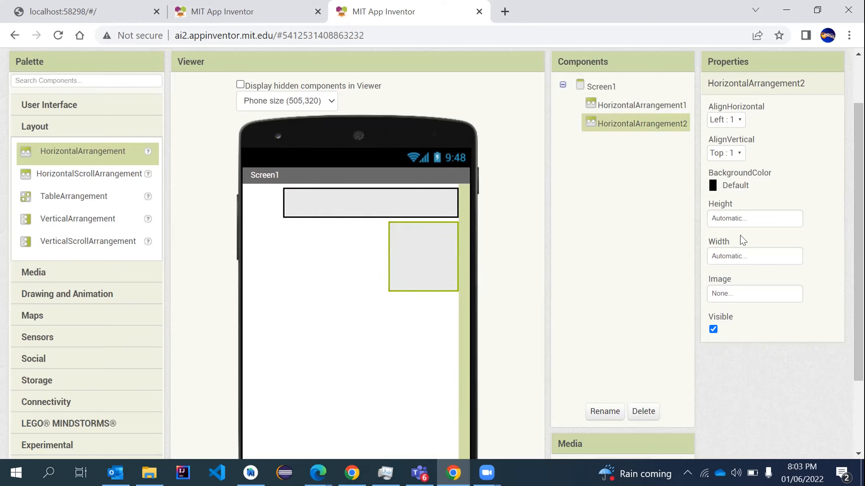
click(740, 256)
click(731, 270)
click(767, 316)
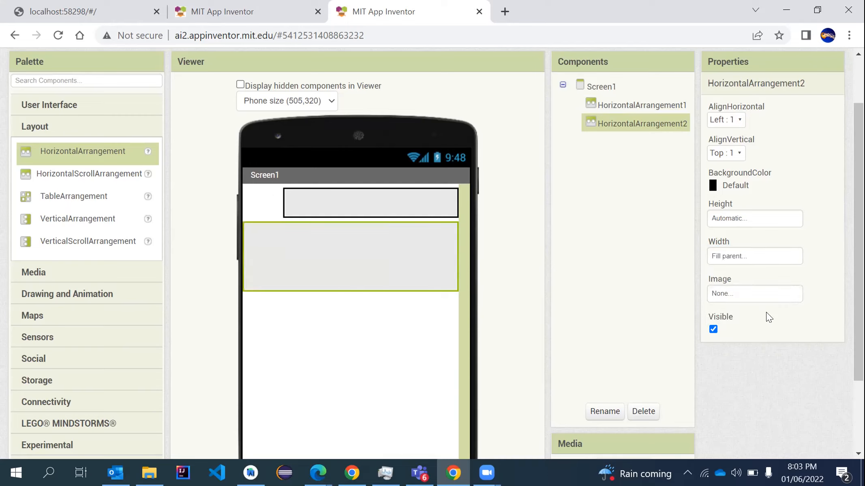
Examine the second arrangement's height options and the component hierarchy and properties of Screen1 and its two horizontal arrangements.
click(747, 219)
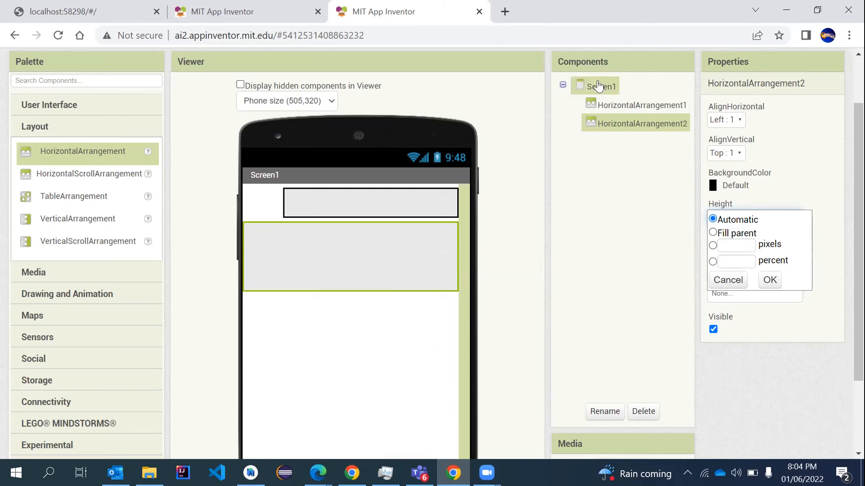
click(598, 83)
click(598, 86)
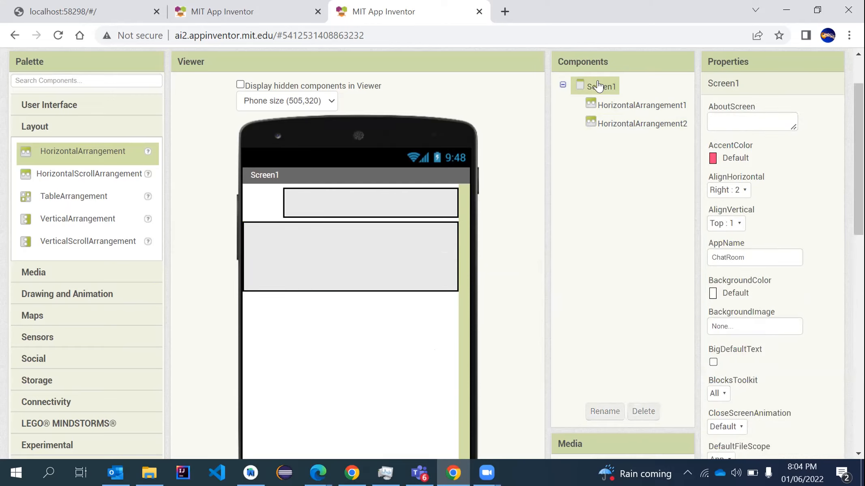
click(615, 109)
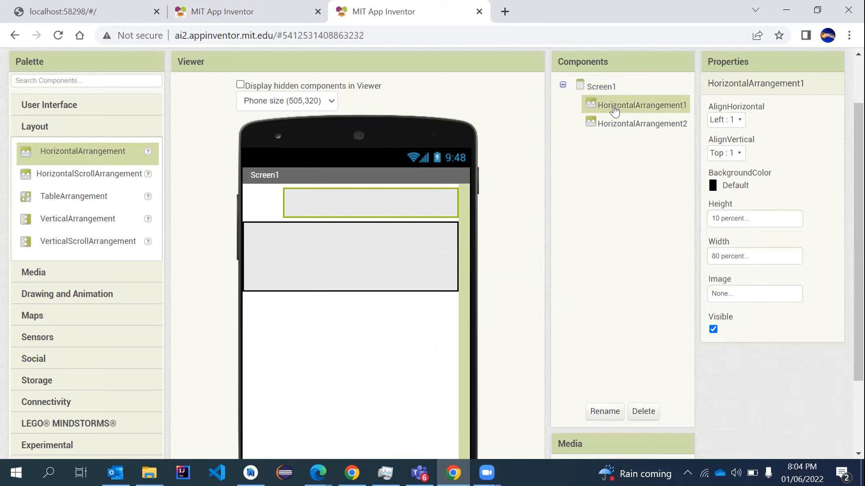
click(602, 122)
click(614, 109)
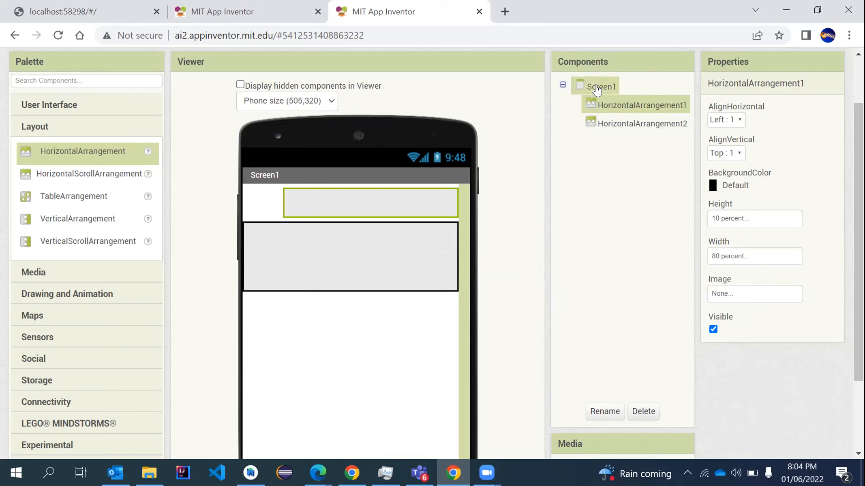
click(596, 90)
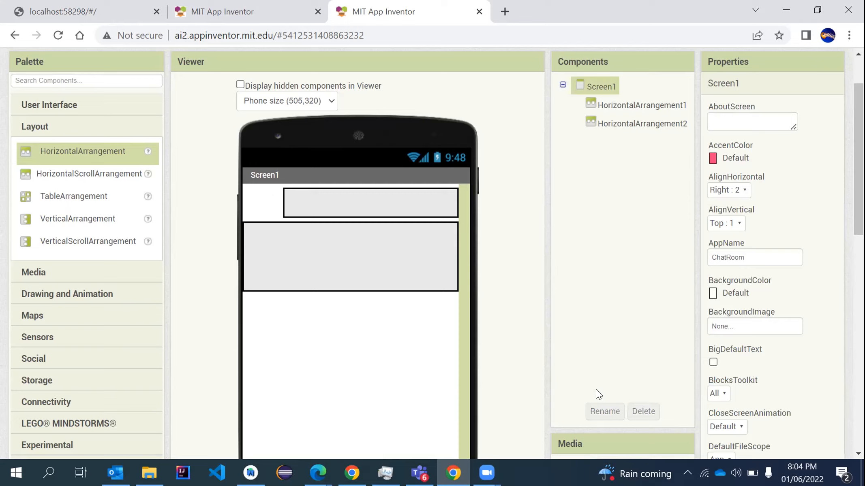
click(592, 108)
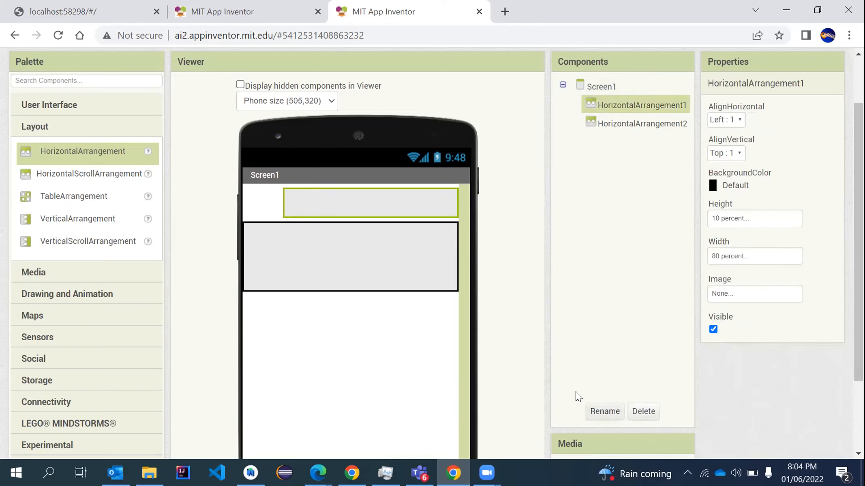
Rename the first horizontal arrangement to HR.
click(604, 411)
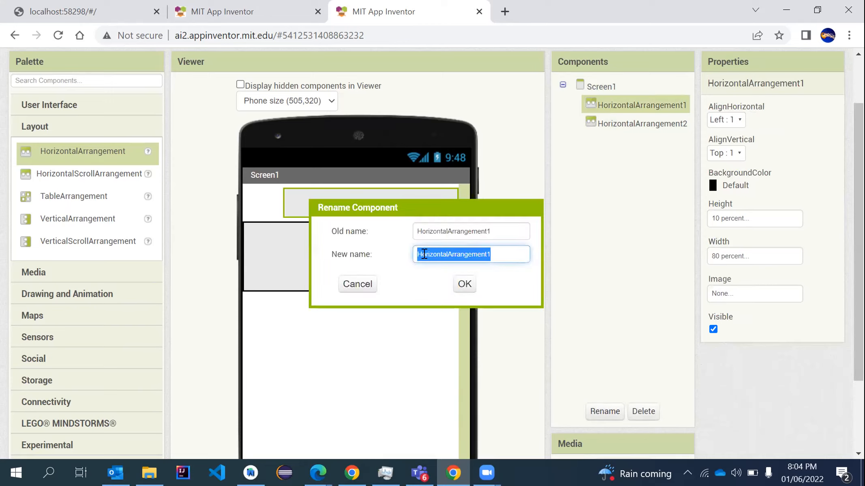
key(BackSpace)
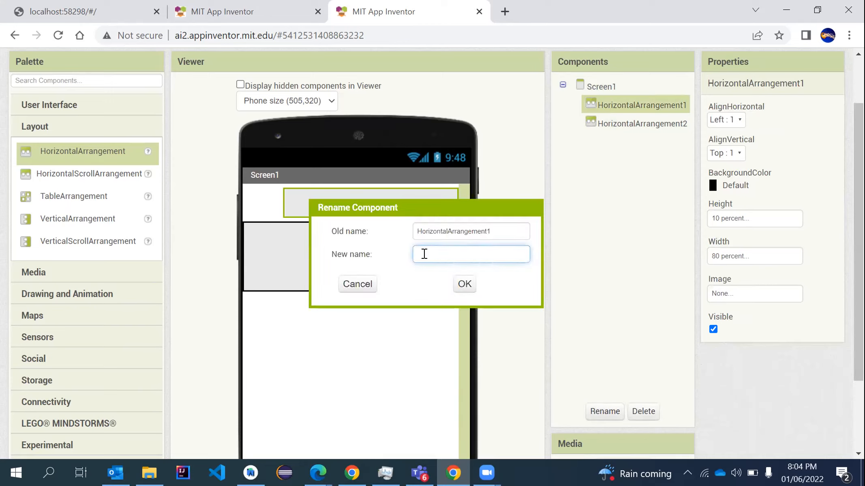
text(HR)
click(464, 286)
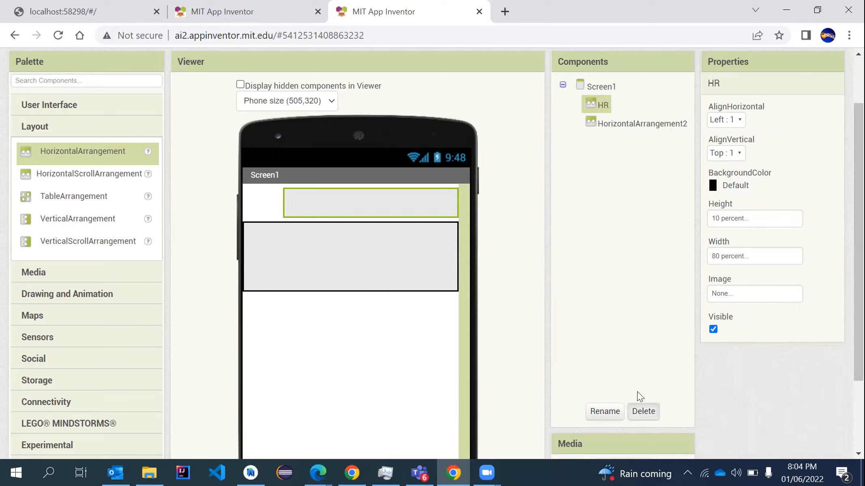
Delete both horizontal arrangements from Screen1.
click(643, 410)
click(459, 277)
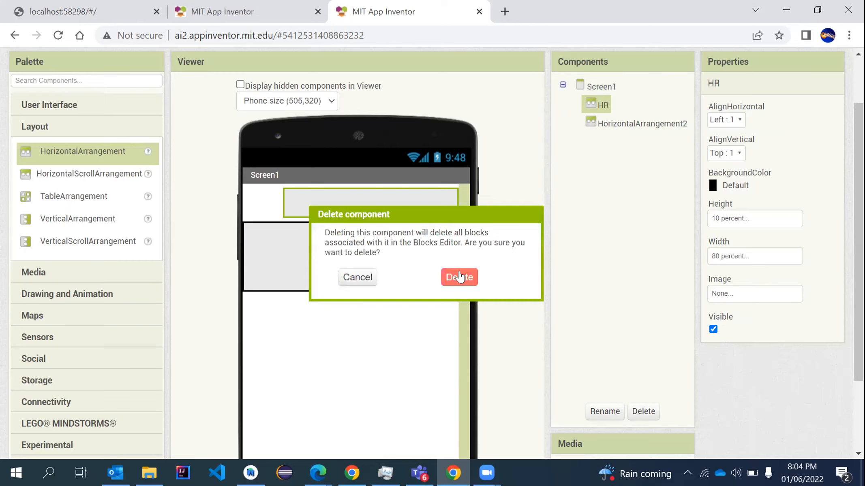
click(604, 113)
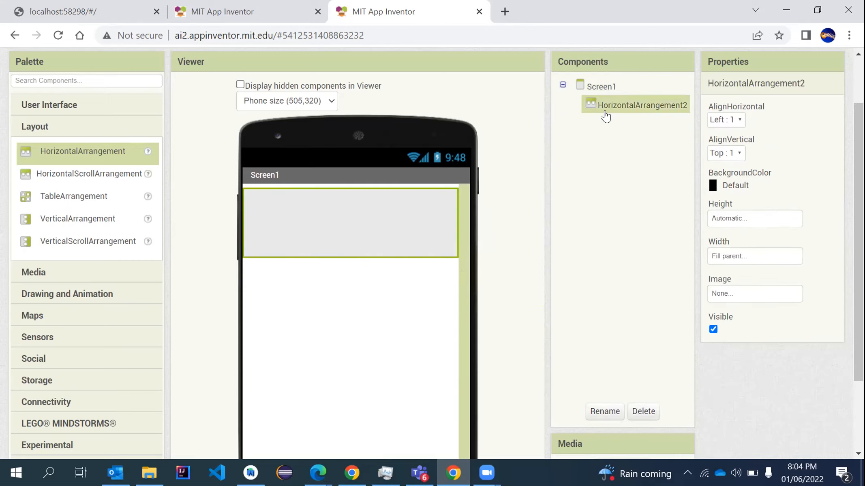
key(Delete)
click(458, 276)
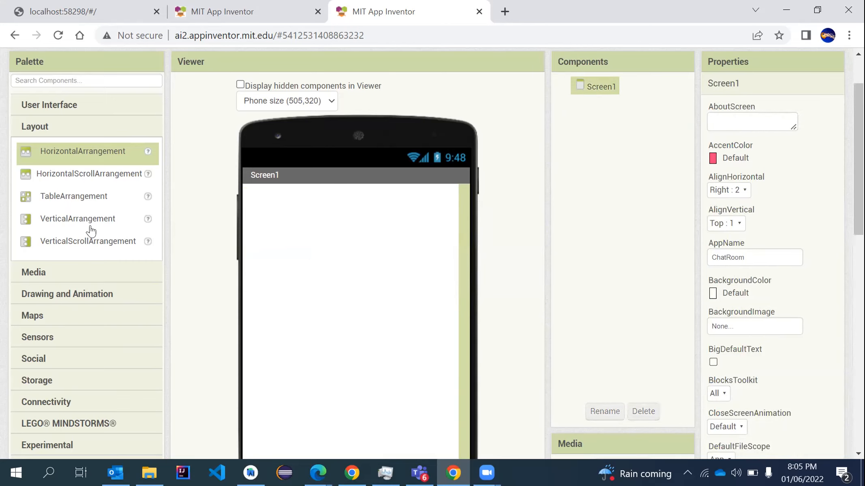
Add a VerticalScrollArrangement to the empty Screen1.
drag(29, 226, 55, 198)
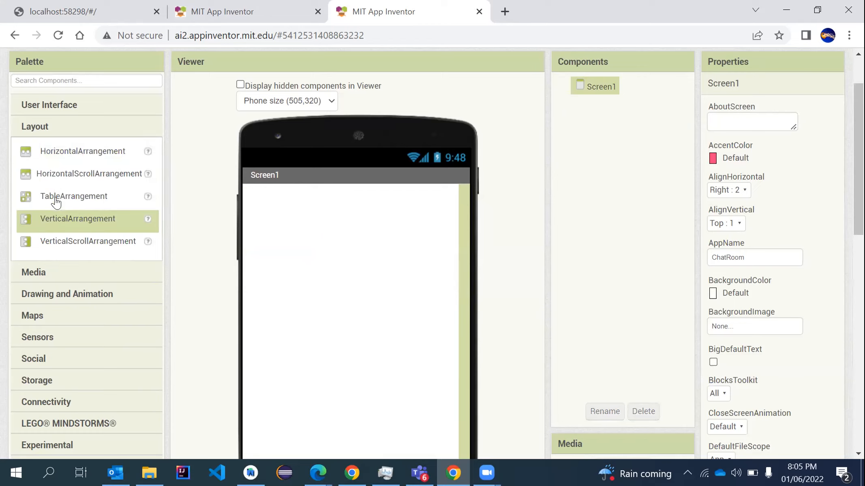
click(53, 241)
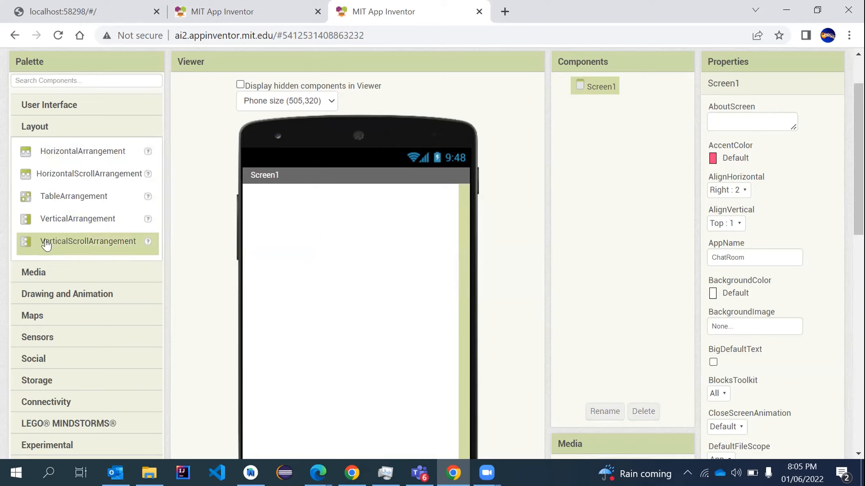
drag(59, 241, 305, 228)
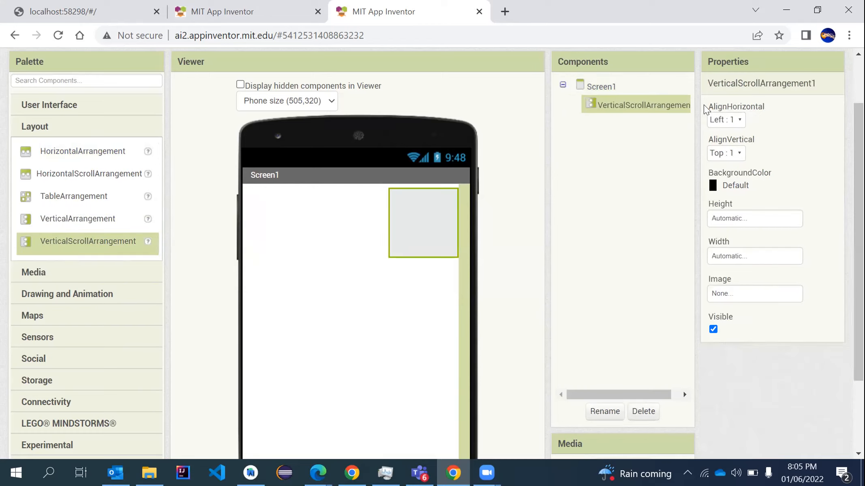
Set Screen1's horizontal alignment to Left : 1, trying Center : 3 first.
click(604, 90)
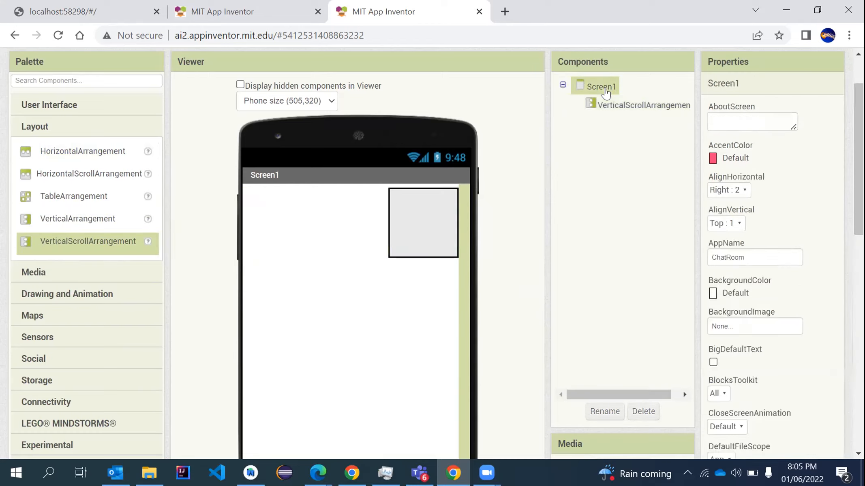
click(725, 224)
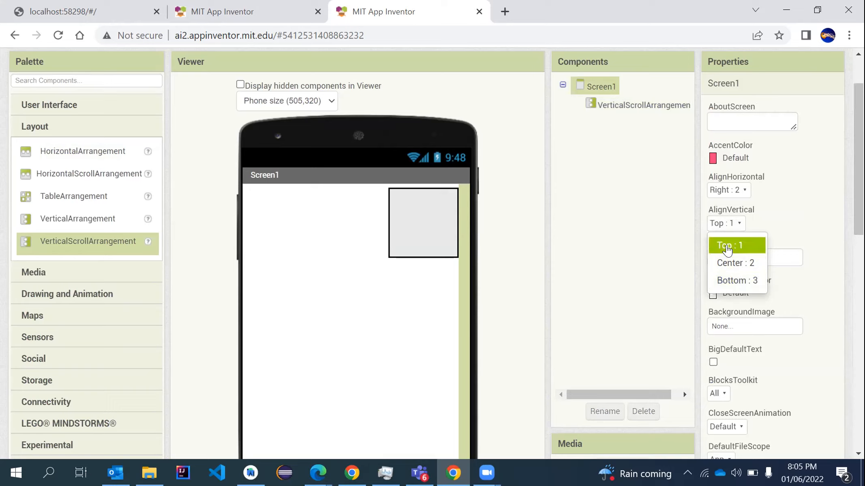
click(725, 190)
click(722, 234)
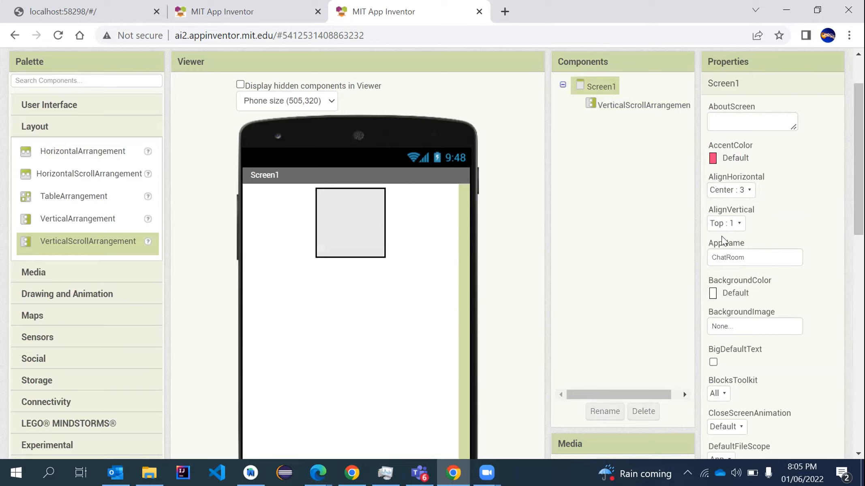
click(727, 190)
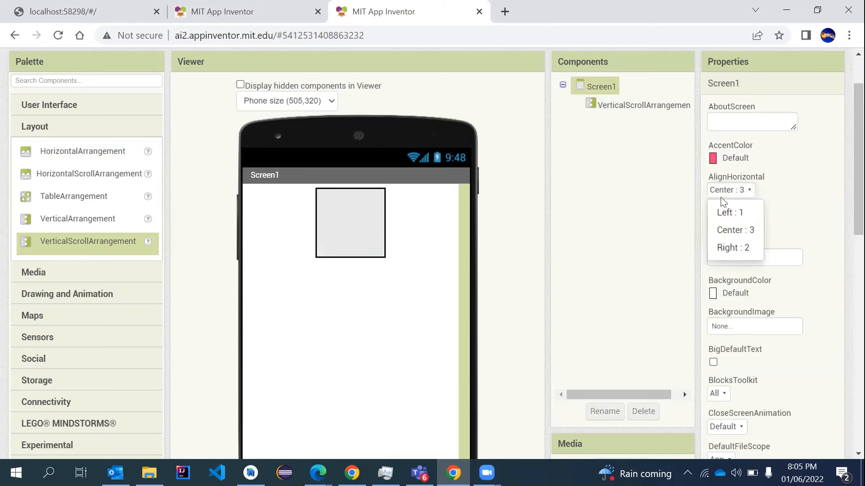
click(720, 213)
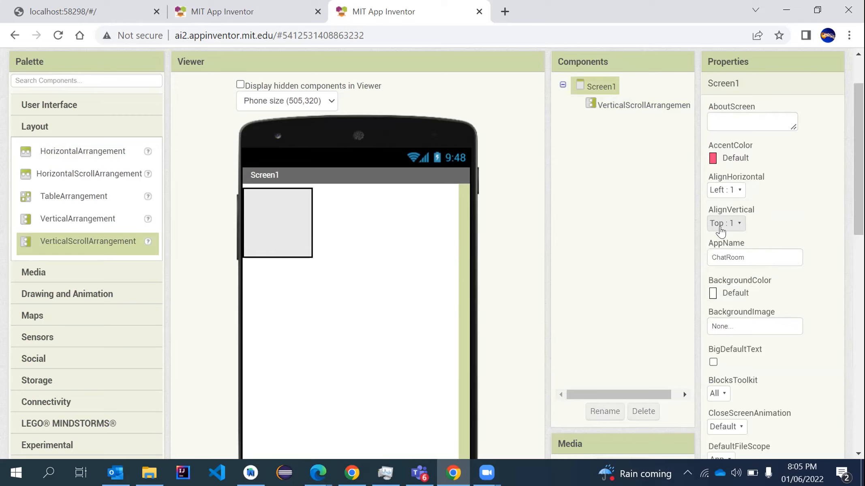
Set both the height and the width of the vertical scroll arrangement to Fill parent.
scroll(637, 119, down, 1)
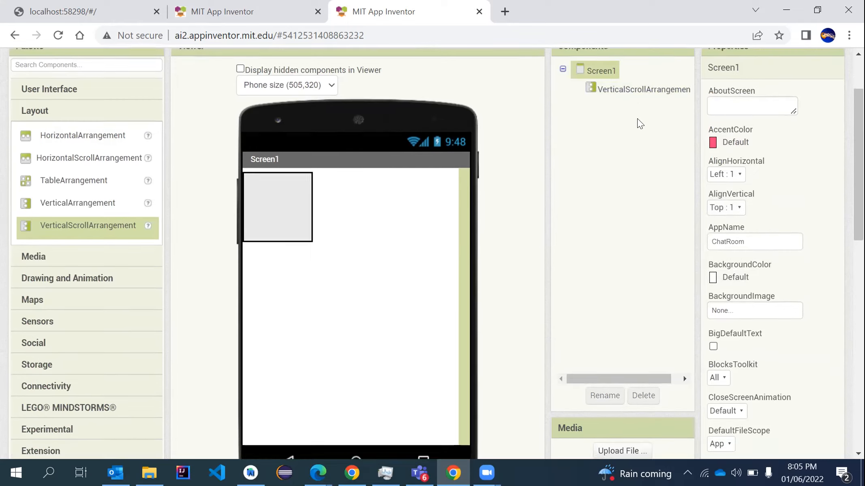
scroll(636, 118, down, 2)
scroll(637, 118, up, 1)
scroll(637, 118, down, 2)
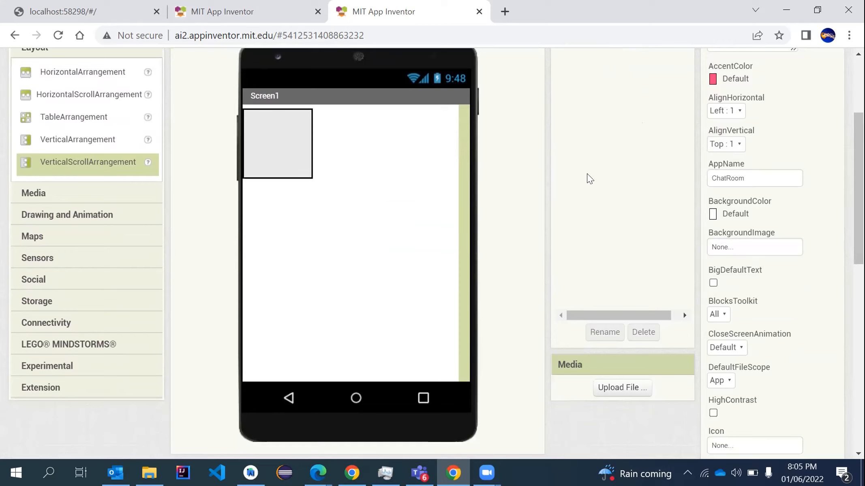
scroll(587, 174, up, 3)
click(602, 134)
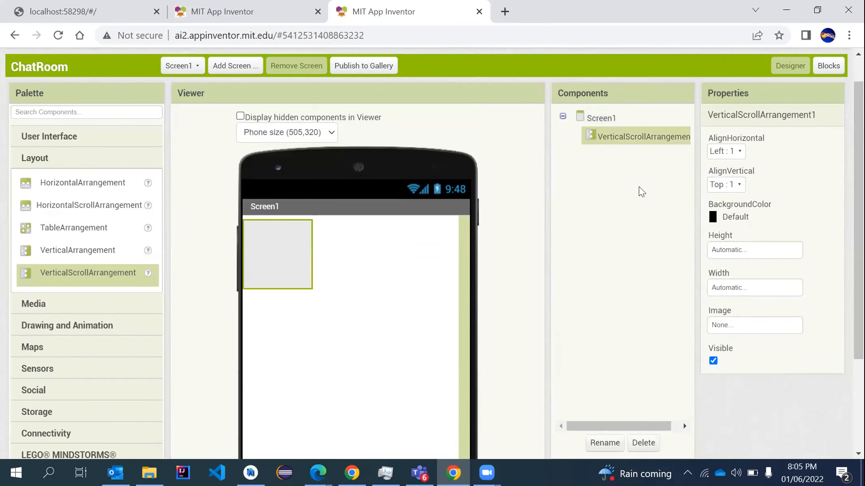
click(724, 250)
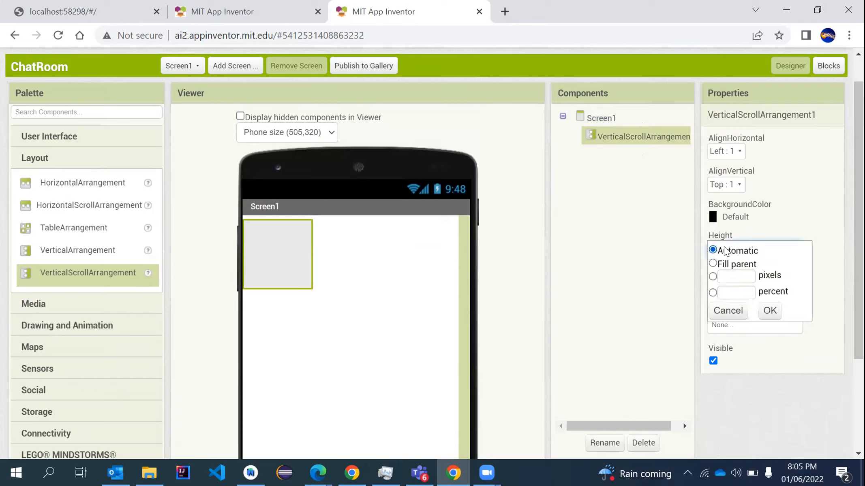
click(729, 264)
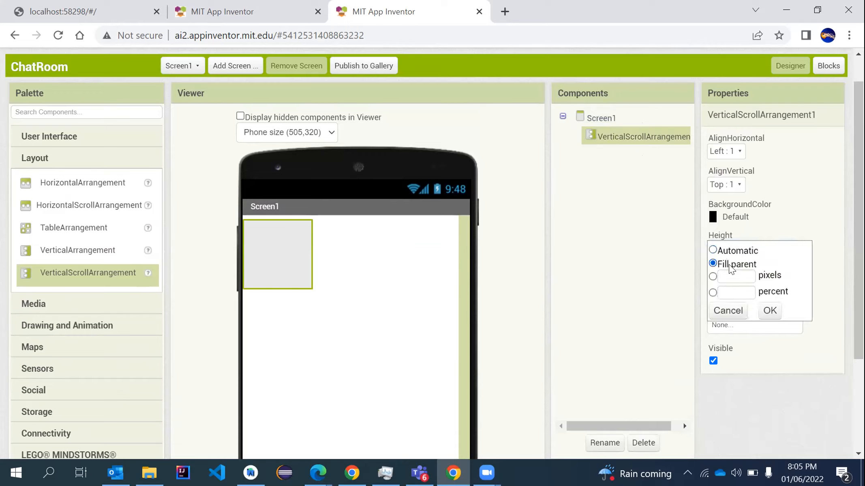
click(770, 311)
click(728, 288)
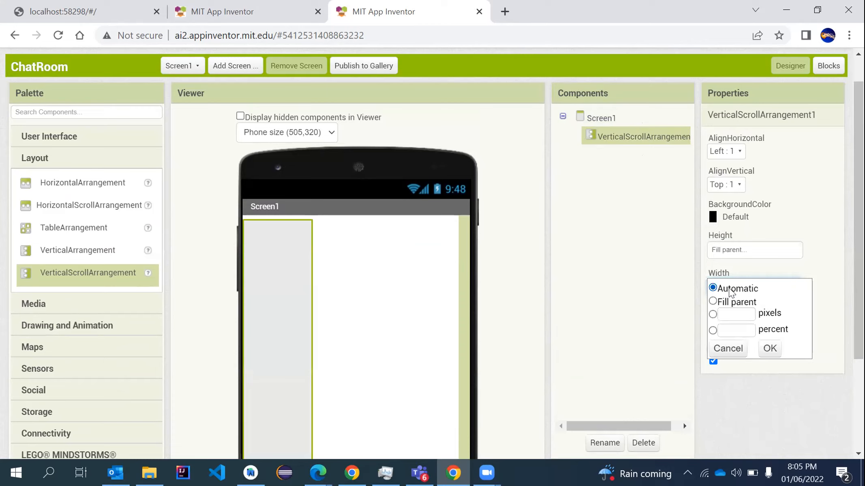
click(723, 302)
click(769, 349)
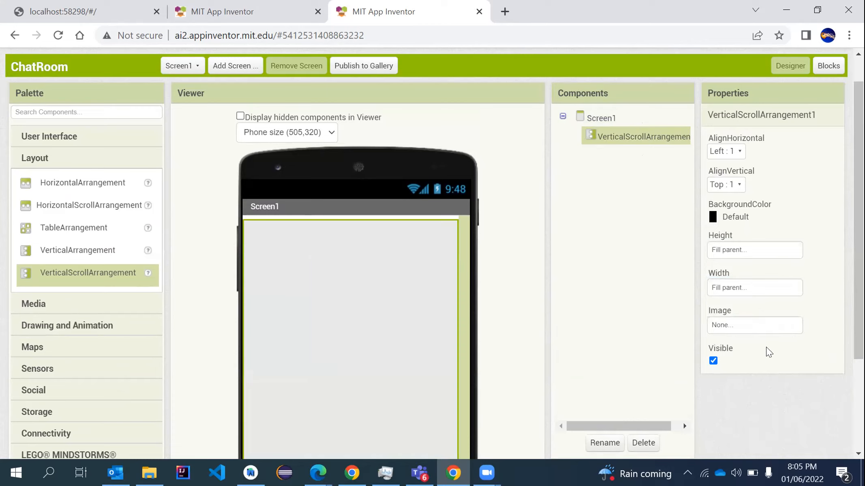
Add a HorizontalArrangement inside the vertical scroll arrangement.
scroll(766, 346, down, 2)
scroll(766, 347, up, 1)
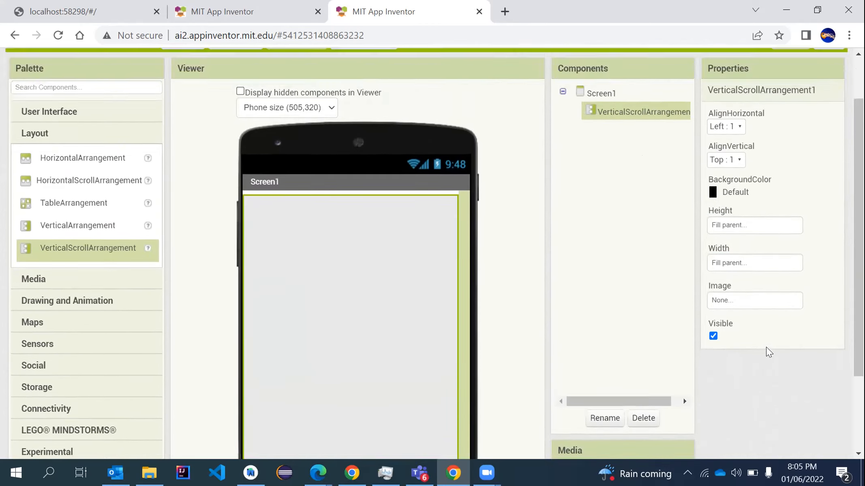
scroll(766, 346, down, 3)
scroll(730, 387, up, 3)
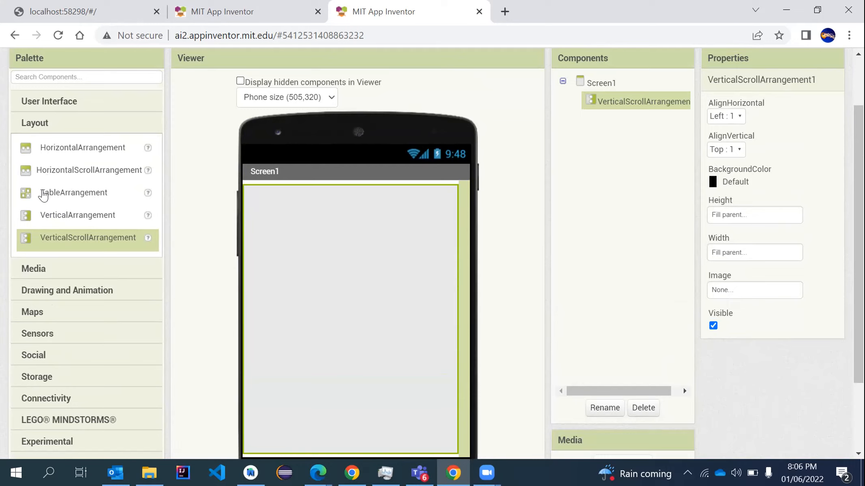
drag(51, 149, 406, 233)
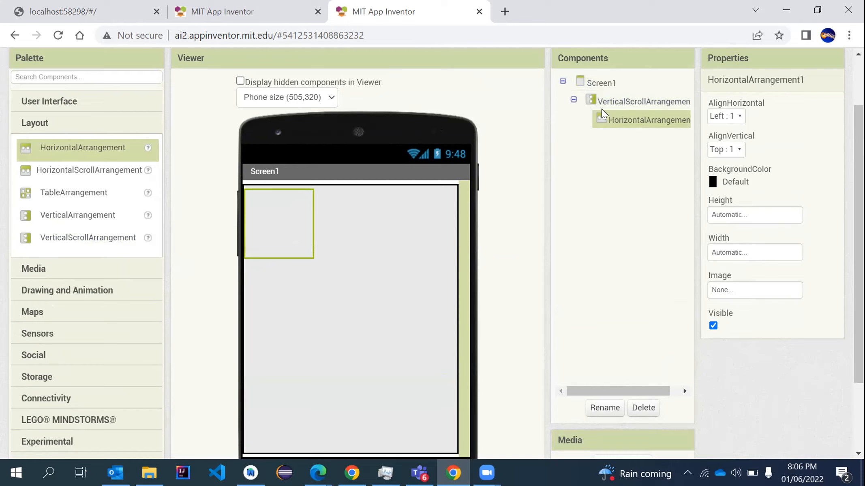
Examine how the arrangements are nested under Screen1 and the vertical scroll arrangement's height and width options.
click(614, 106)
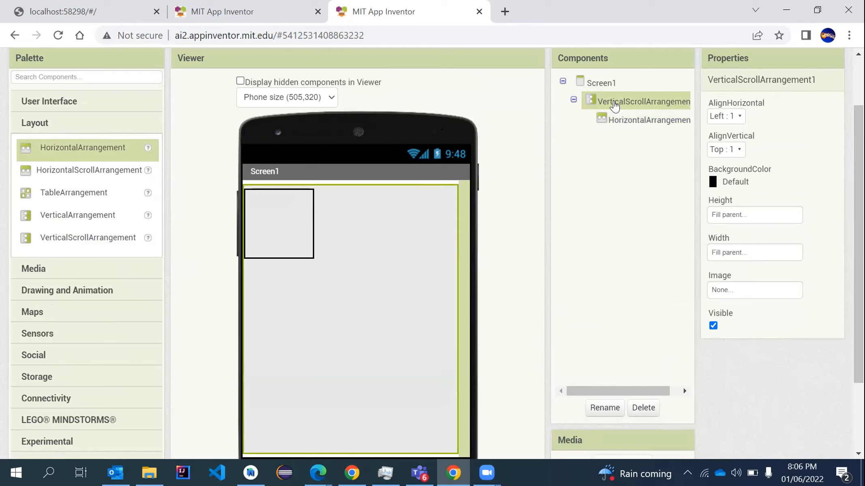
click(610, 124)
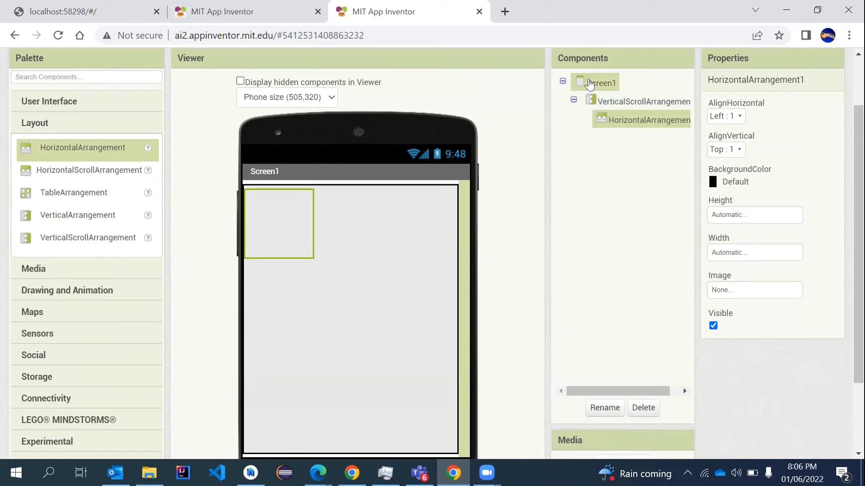
click(639, 109)
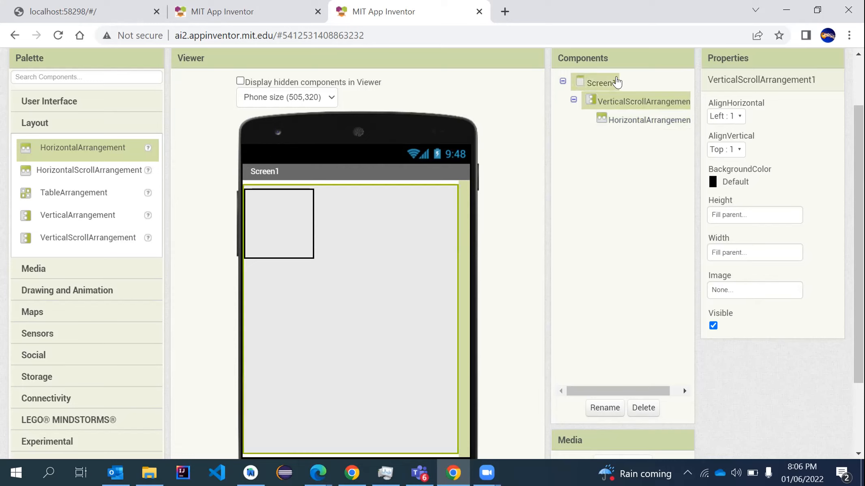
click(729, 210)
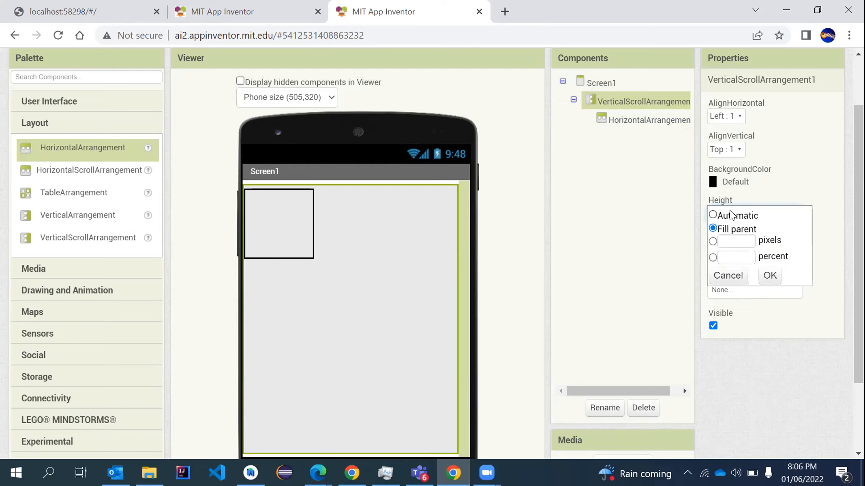
click(795, 170)
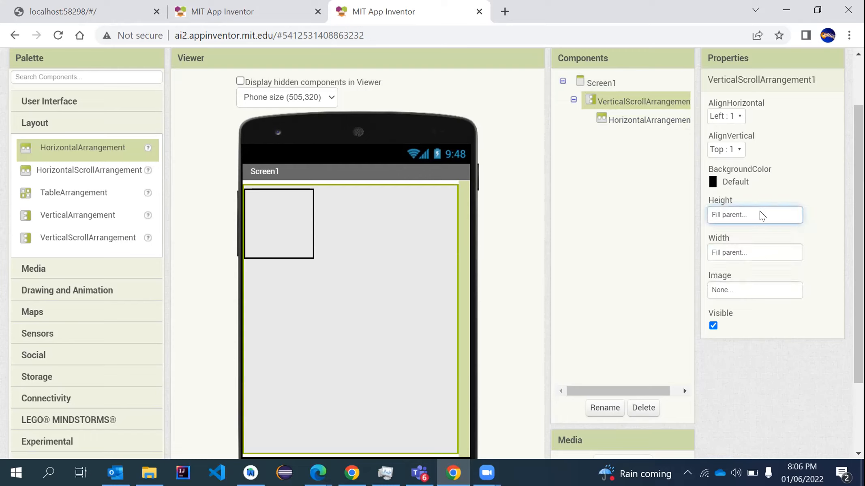
click(748, 251)
click(840, 249)
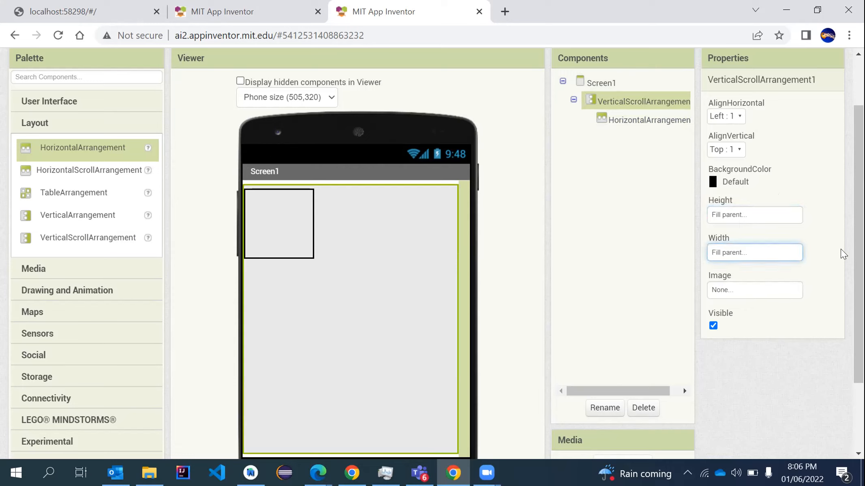
Set the nested horizontal arrangement's width to Fill parent.
click(290, 229)
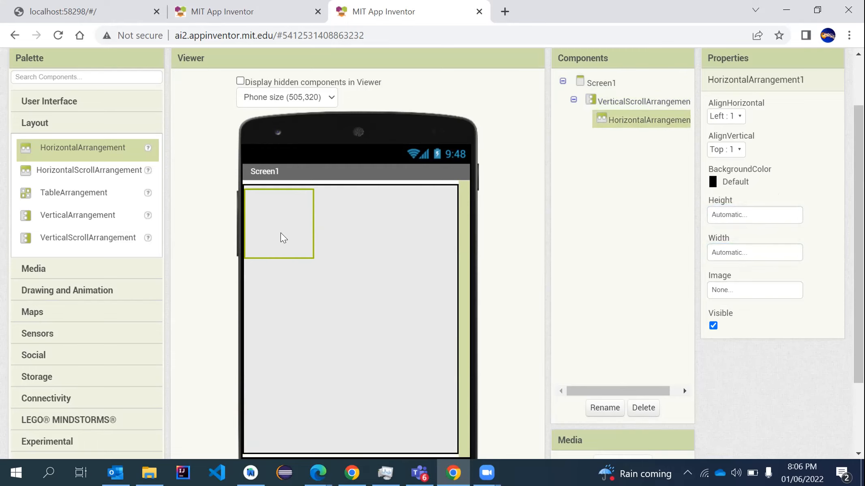
click(731, 217)
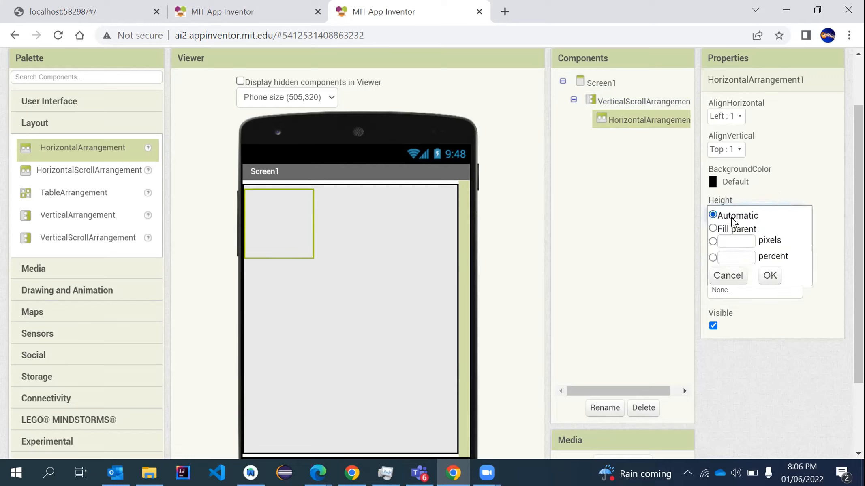
click(837, 202)
click(755, 253)
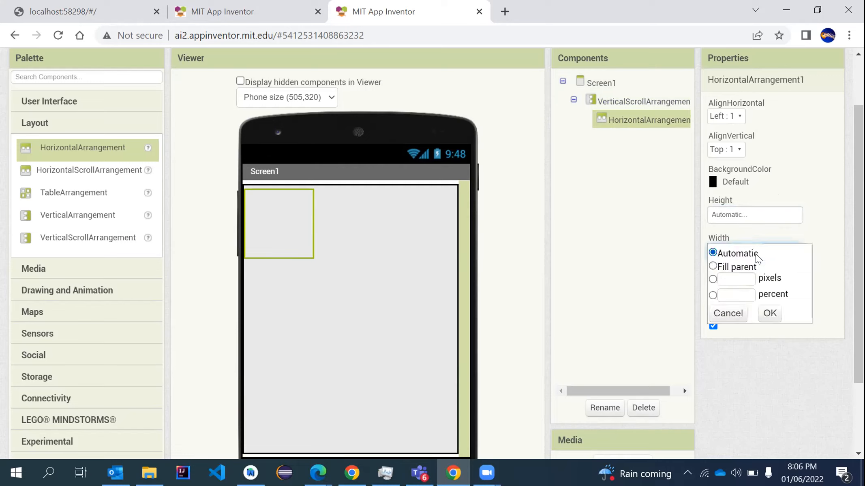
click(750, 268)
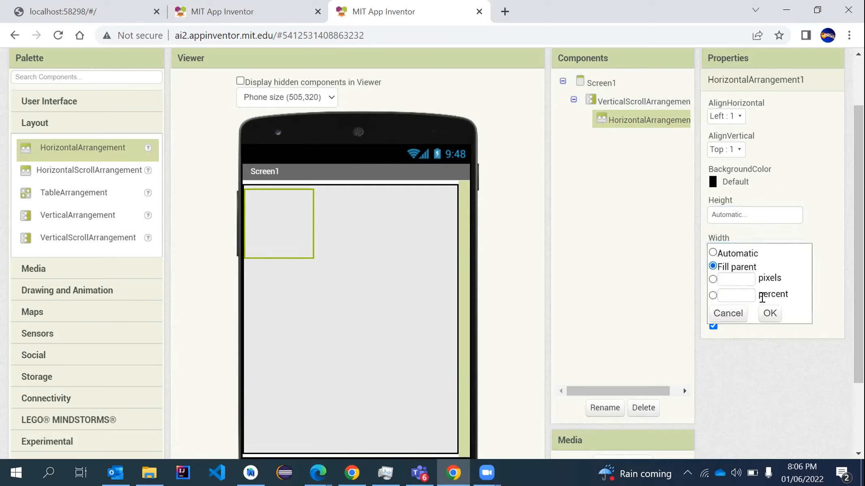
click(769, 313)
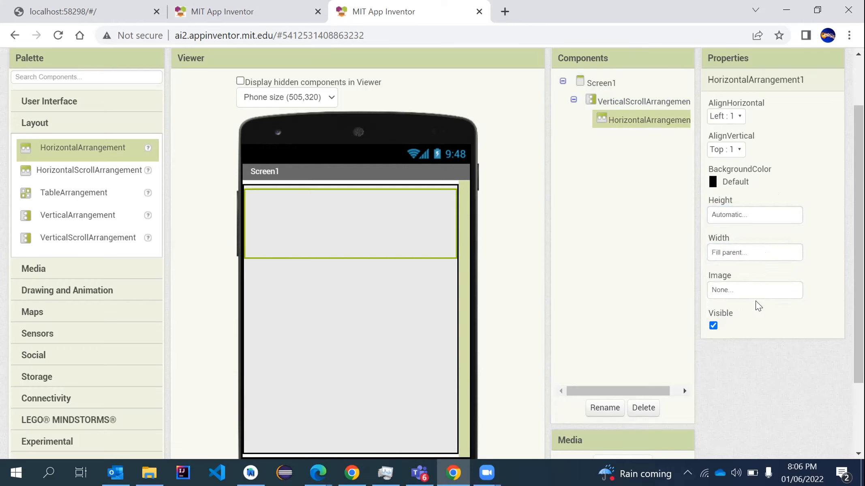
Set the height of the horizontal arrangement inside the vertical scroll arrangement to 10 percent.
click(732, 215)
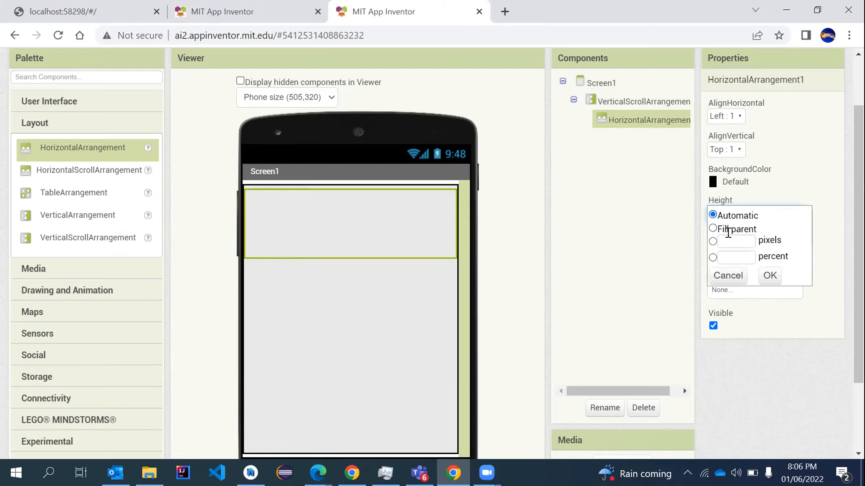
click(729, 229)
click(715, 257)
click(729, 256)
text(10)
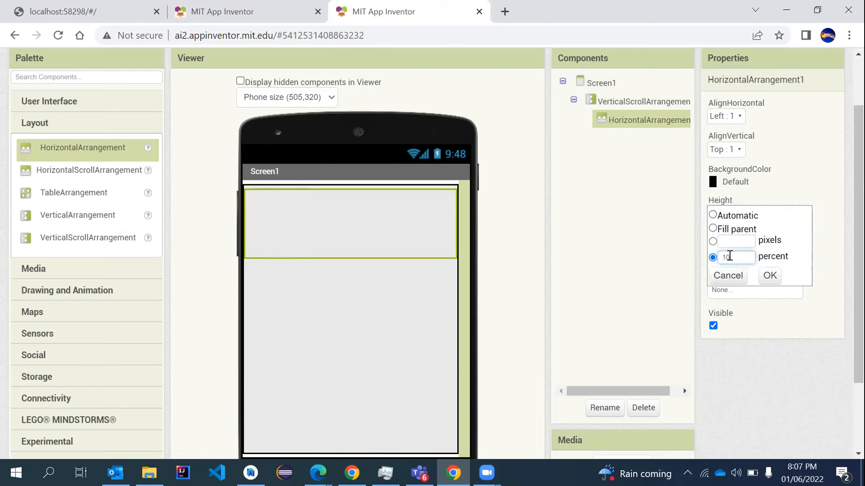
click(766, 275)
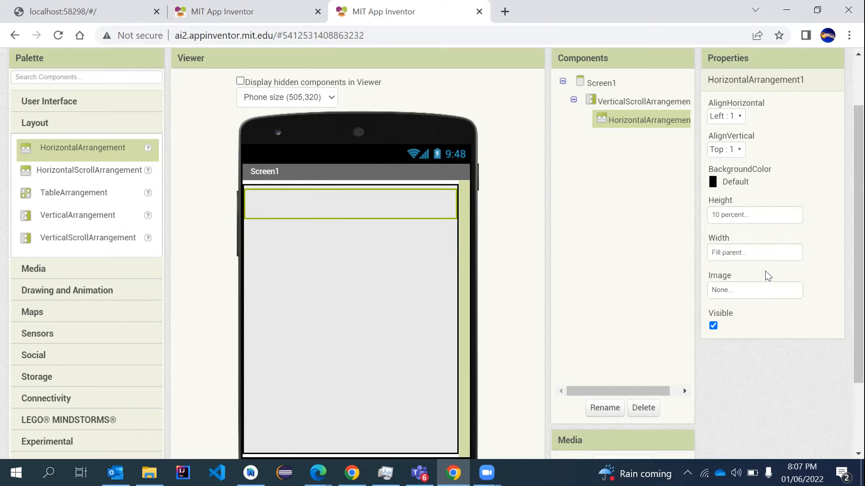
Set the width of the same horizontal arrangement to 80 percent.
click(732, 254)
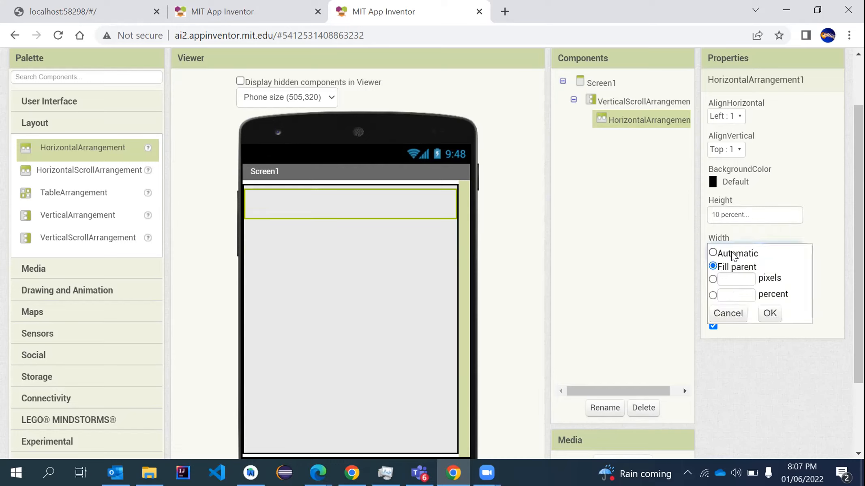
click(727, 291)
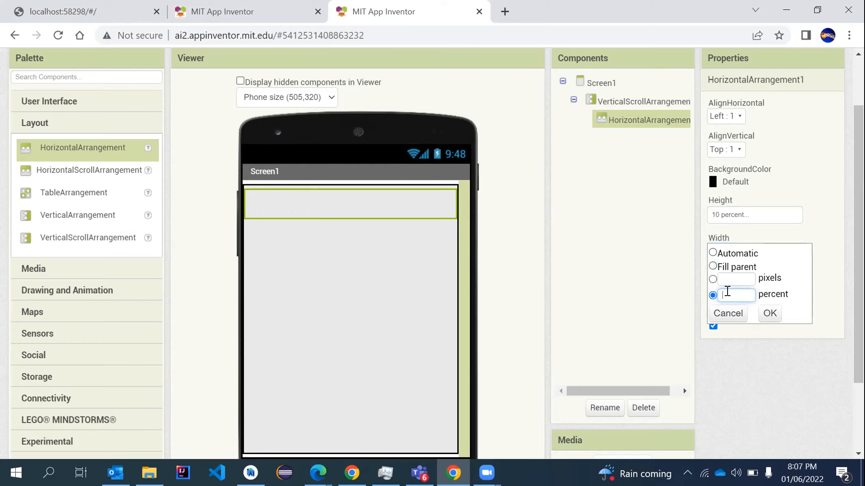
text(80)
click(768, 313)
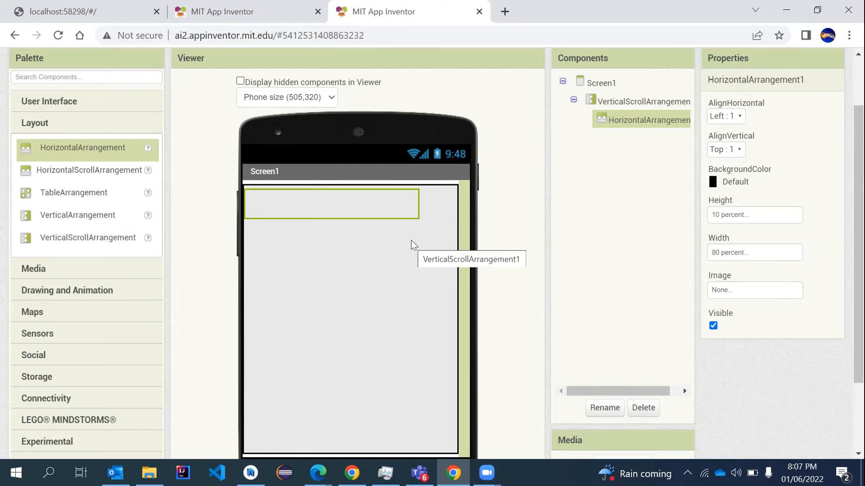
Add a second HorizontalArrangement inside the vertical scroll arrangement, below the first one.
scroll(422, 206, down, 1)
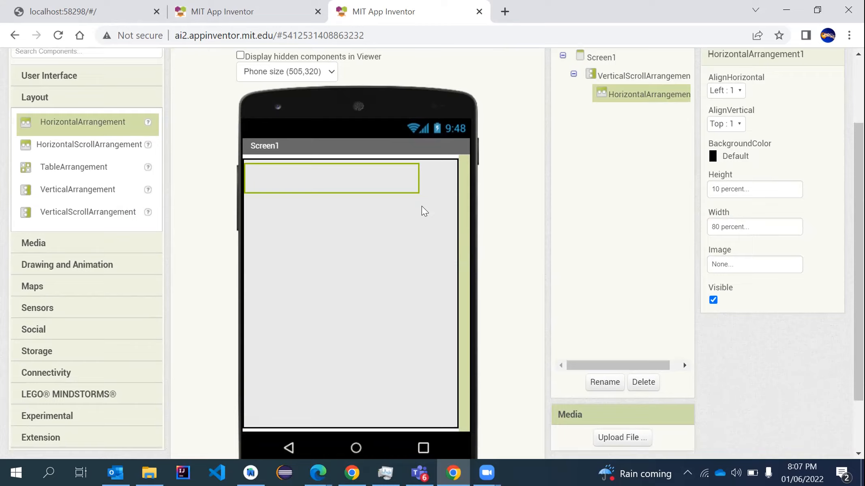
click(422, 206)
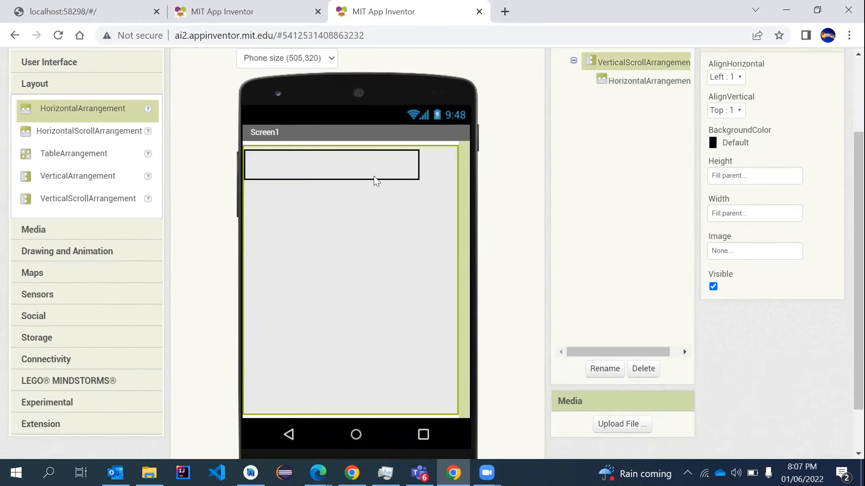
click(391, 162)
click(397, 197)
click(78, 140)
click(69, 120)
drag(70, 128, 309, 234)
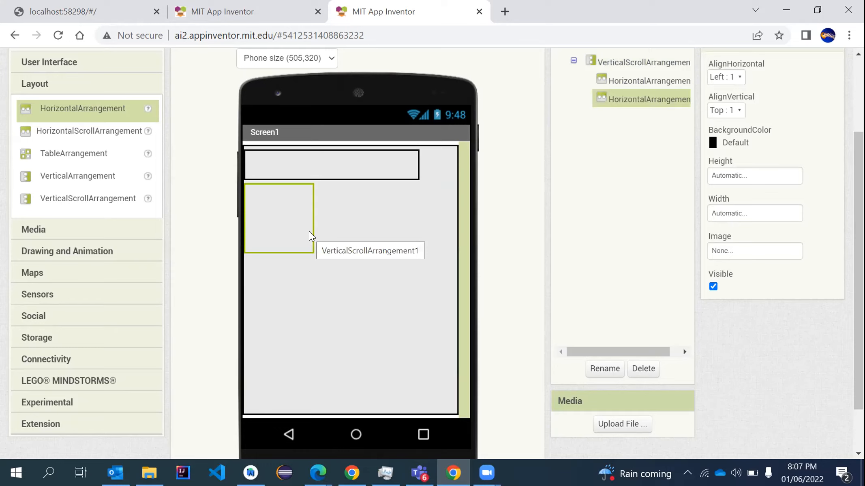
Set the second horizontal arrangement's width to Fill parent.
click(715, 205)
click(712, 227)
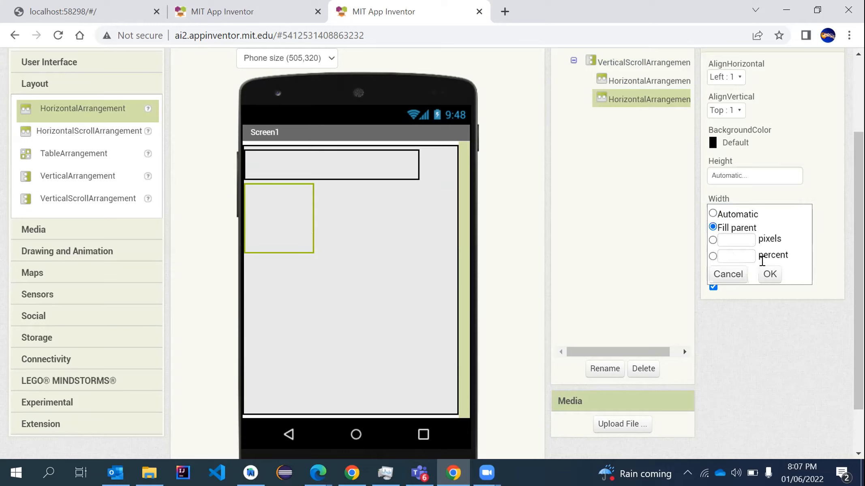
click(770, 274)
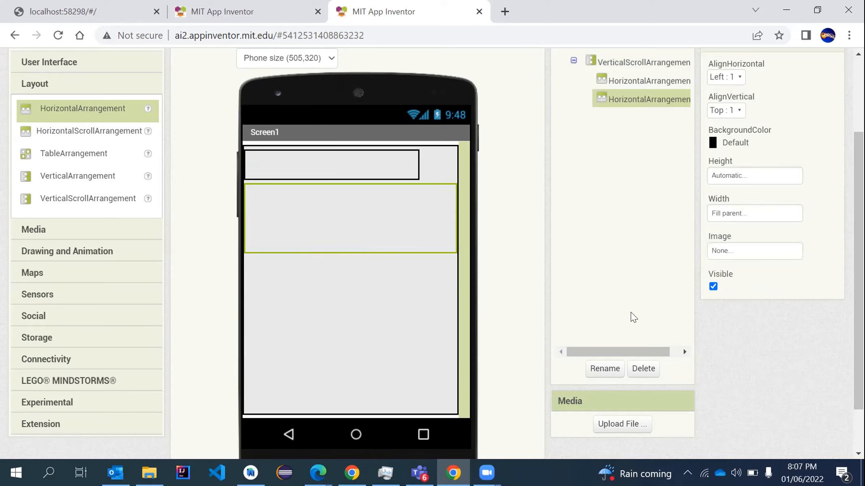
click(351, 323)
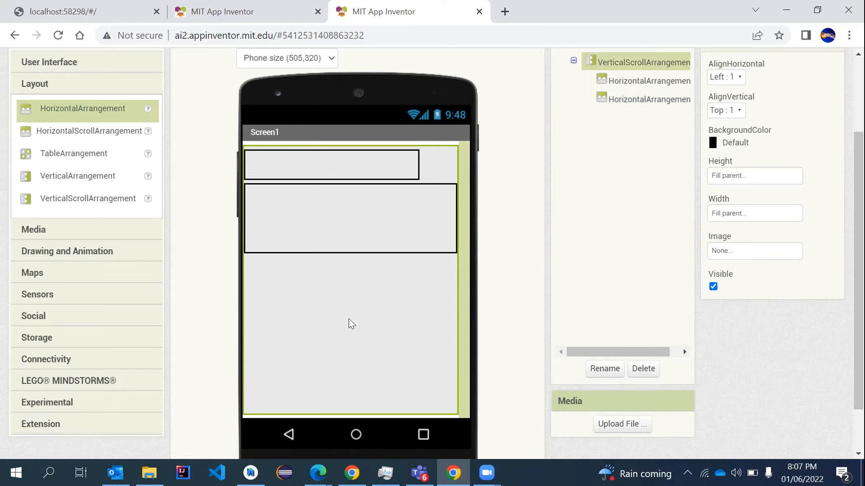
click(419, 228)
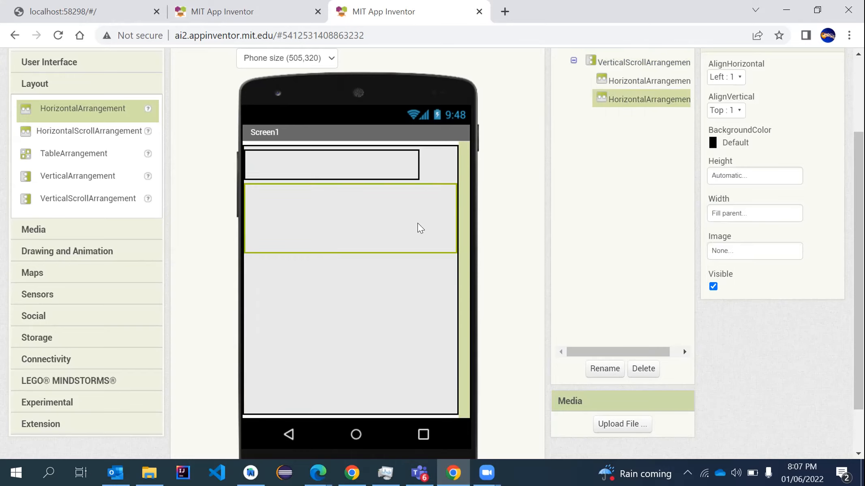
Add a third HorizontalArrangement nested inside the second horizontal arrangement.
scroll(641, 212, up, 2)
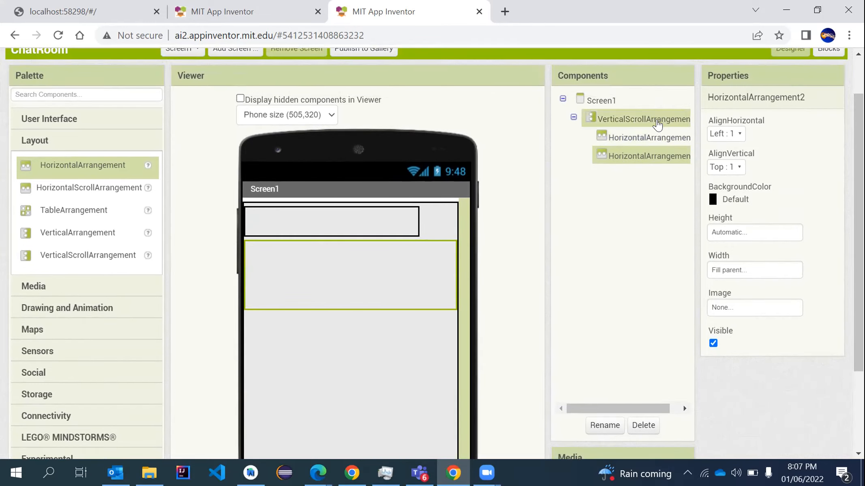
scroll(313, 275, up, 1)
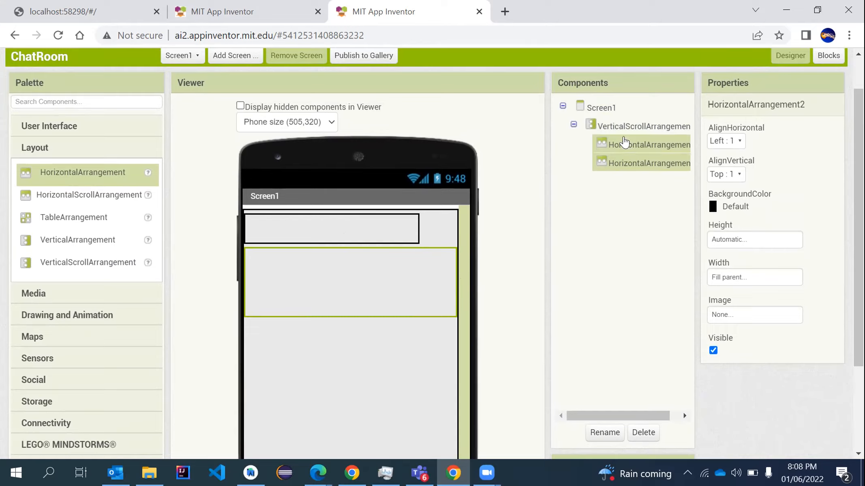
scroll(624, 143, right, 1)
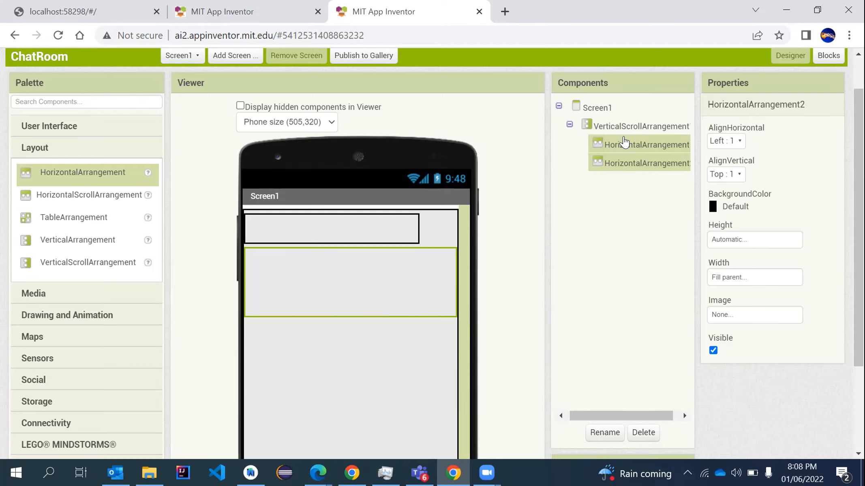
scroll(318, 287, down, 1)
scroll(317, 287, down, 1)
scroll(319, 293, up, 1)
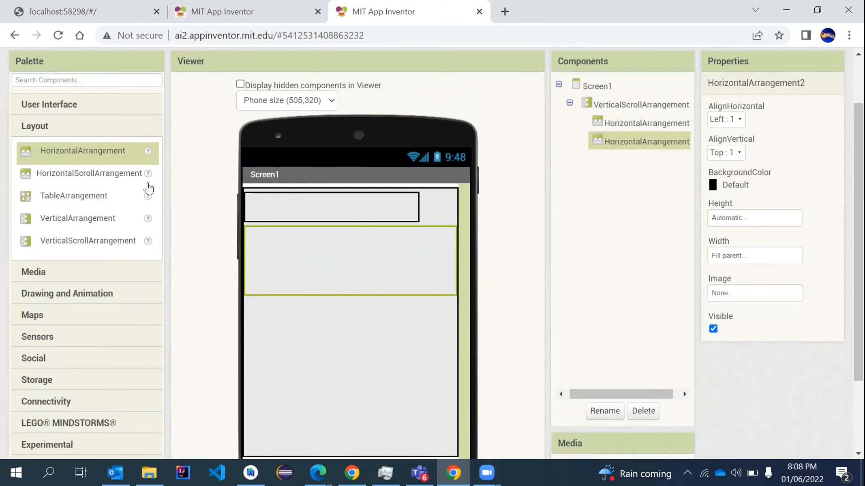
mouse_move(72, 150)
mouse_down()
mouse_move(321, 267)
mouse_move(276, 256)
mouse_move(336, 272)
mouse_move(87, 160)
mouse_move(229, 177)
mouse_move(325, 271)
mouse_move(332, 300)
mouse_move(448, 186)
mouse_move(397, 273)
mouse_move(414, 243)
mouse_move(430, 242)
mouse_move(239, 238)
mouse_move(351, 290)
mouse_move(317, 352)
mouse_move(278, 339)
mouse_move(338, 236)
mouse_move(431, 206)
mouse_move(306, 188)
mouse_move(291, 242)
mouse_move(486, 228)
mouse_move(430, 216)
mouse_move(363, 293)
mouse_move(364, 276)
mouse_move(401, 257)
mouse_up()
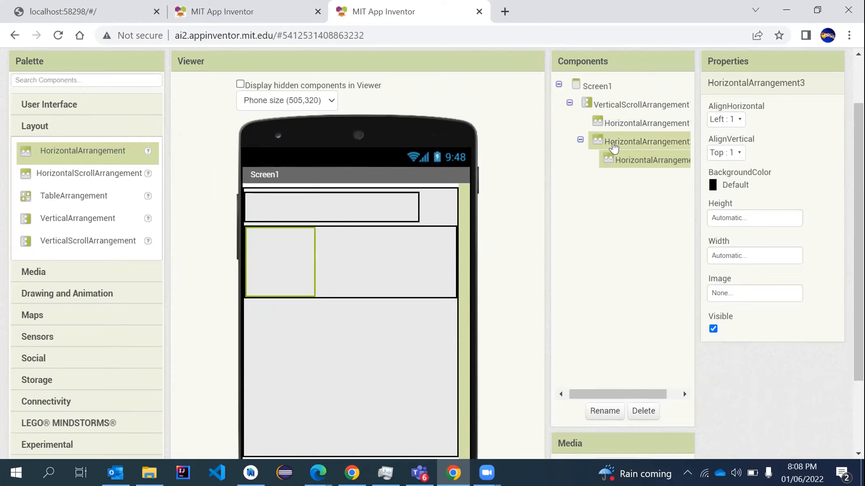
Set the horizontal alignment of the second horizontal arrangement, HorizontalArrangement2, to Right : 2.
click(614, 148)
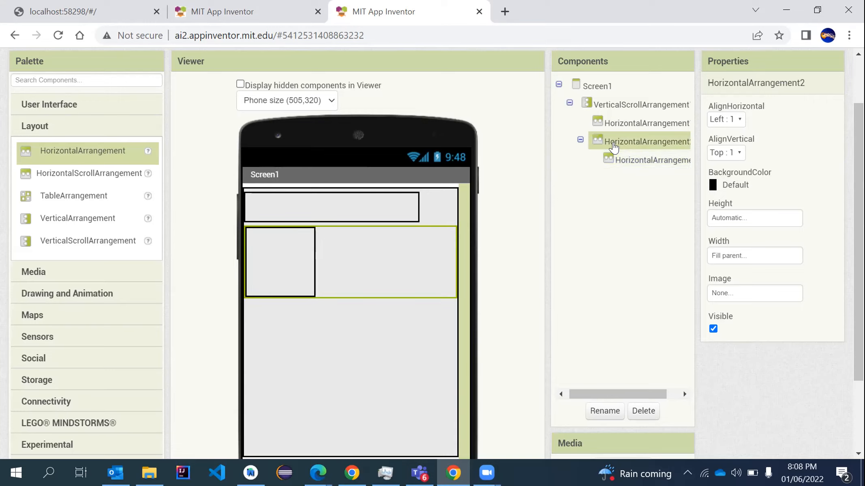
click(626, 164)
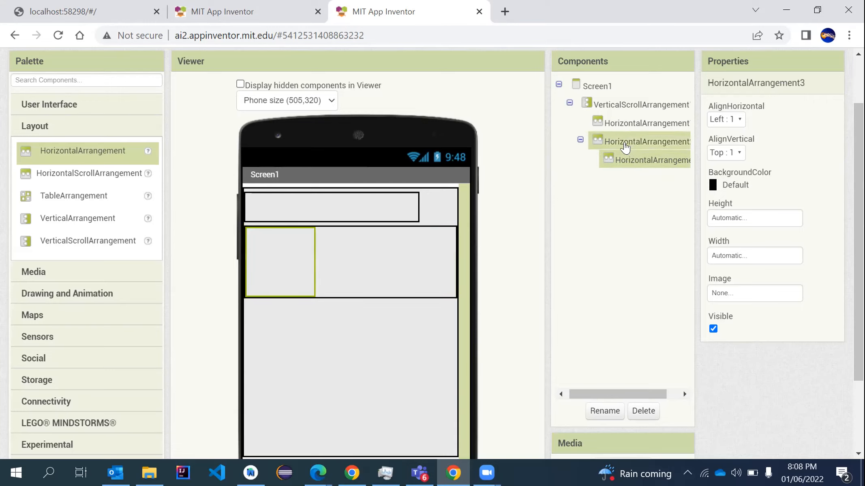
click(625, 146)
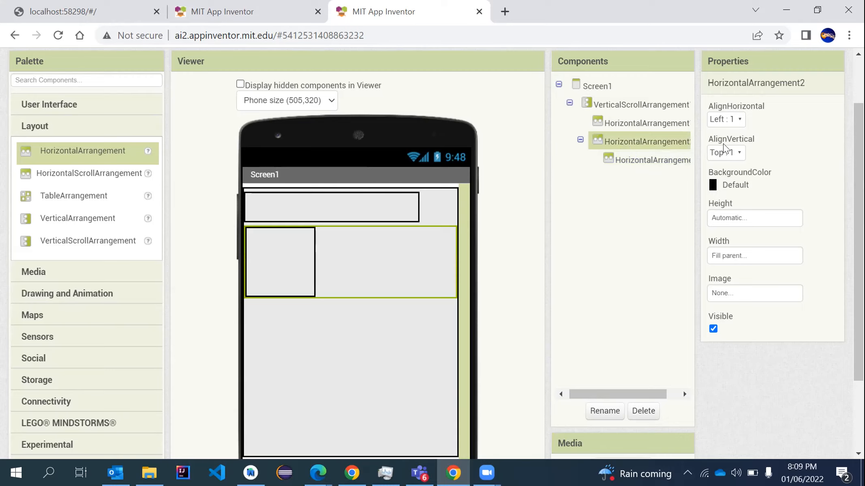
click(720, 120)
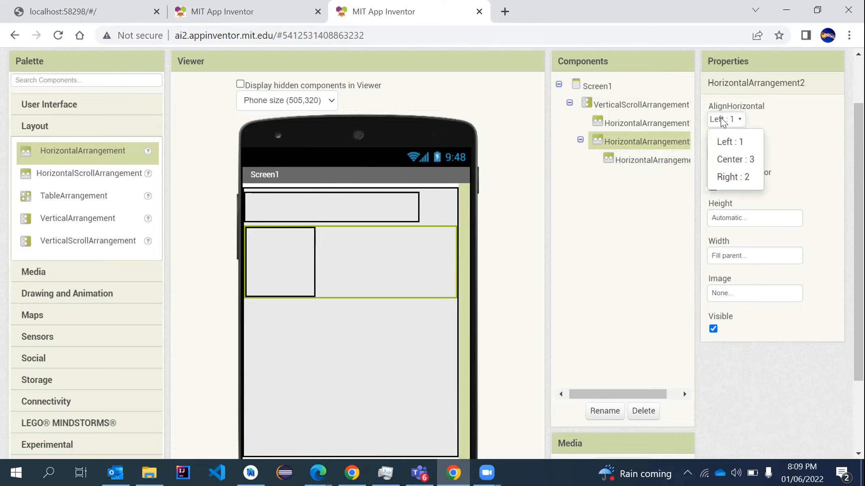
click(728, 179)
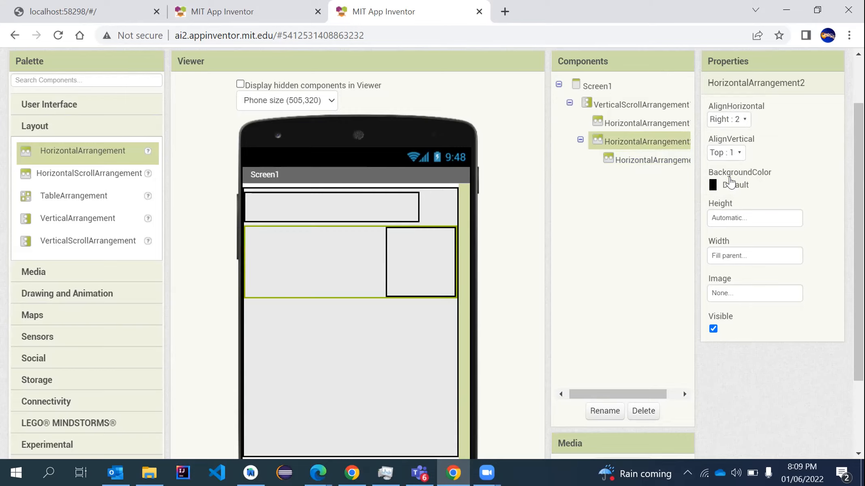
Set the height of HorizontalArrangement2 to Fill parent.
scroll(728, 177, down, 1)
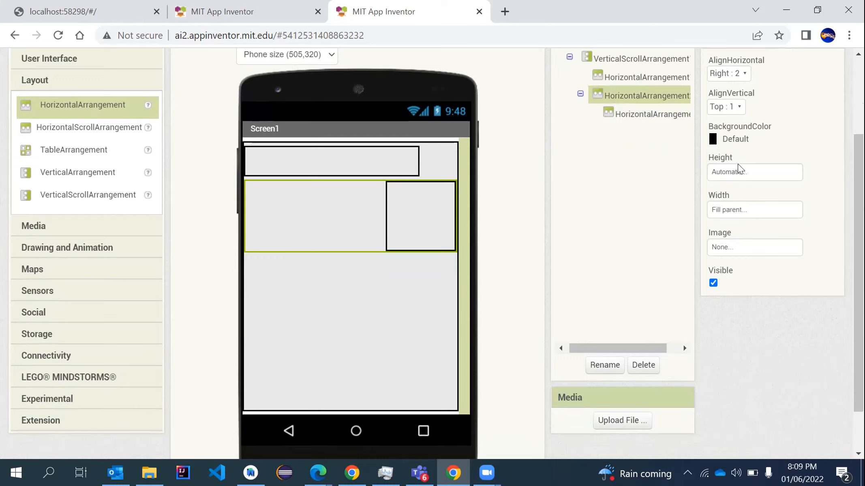
click(735, 177)
click(732, 185)
click(770, 233)
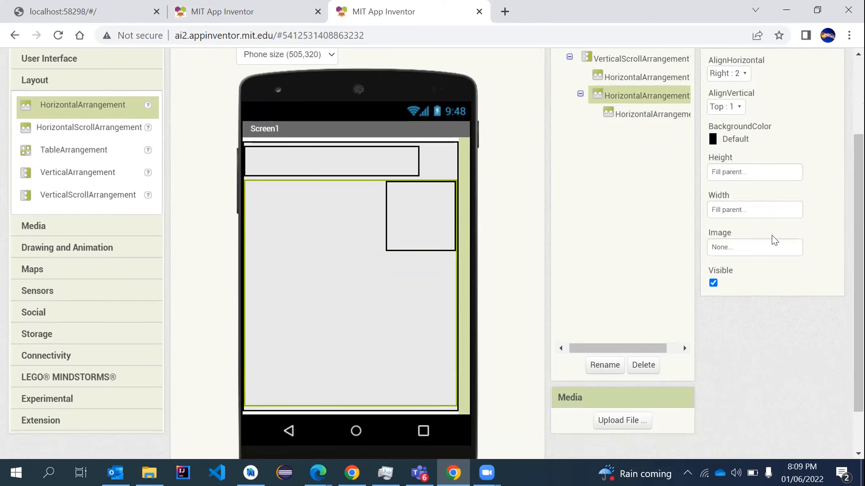
Set the vertical alignment of HorizontalArrangement2 to Bottom : 3.
scroll(411, 292, down, 2)
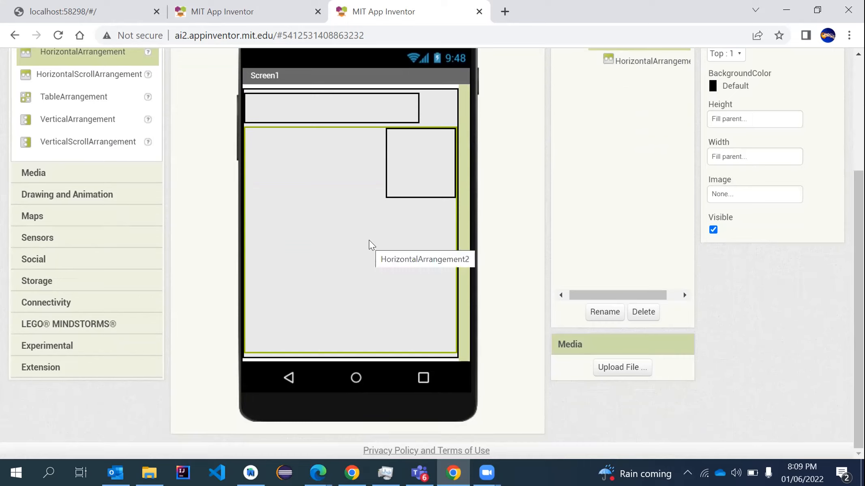
scroll(369, 240, up, 1)
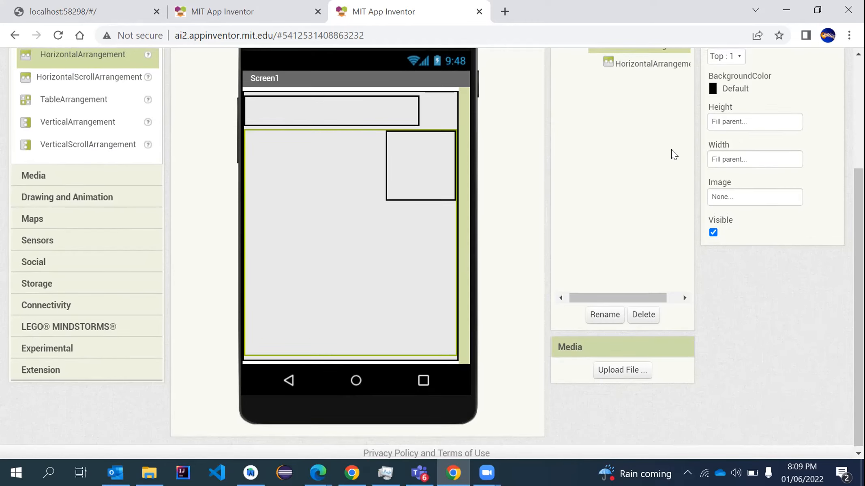
scroll(671, 149, up, 2)
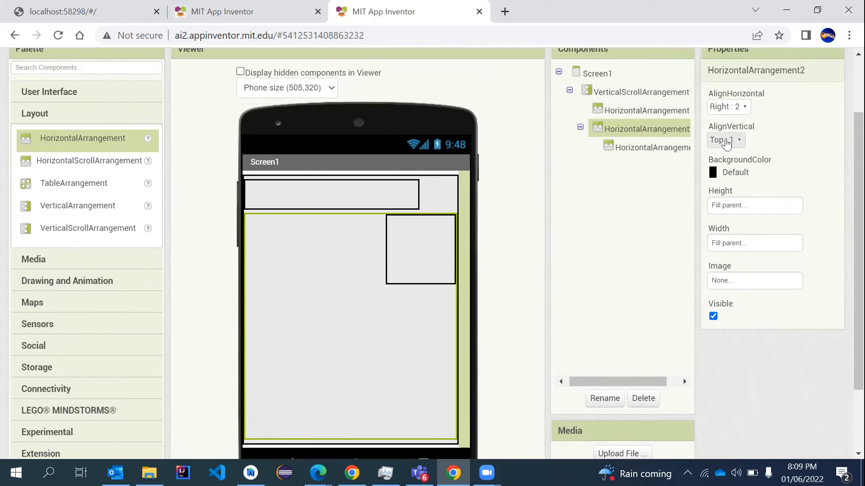
click(726, 142)
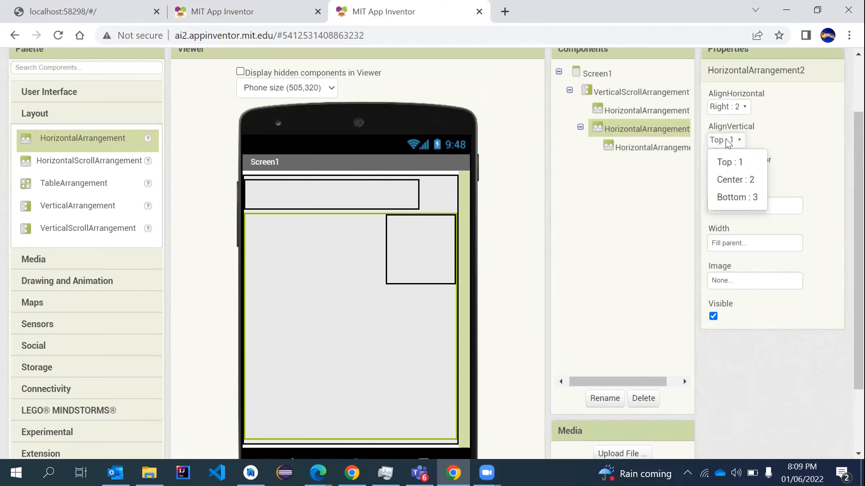
click(730, 198)
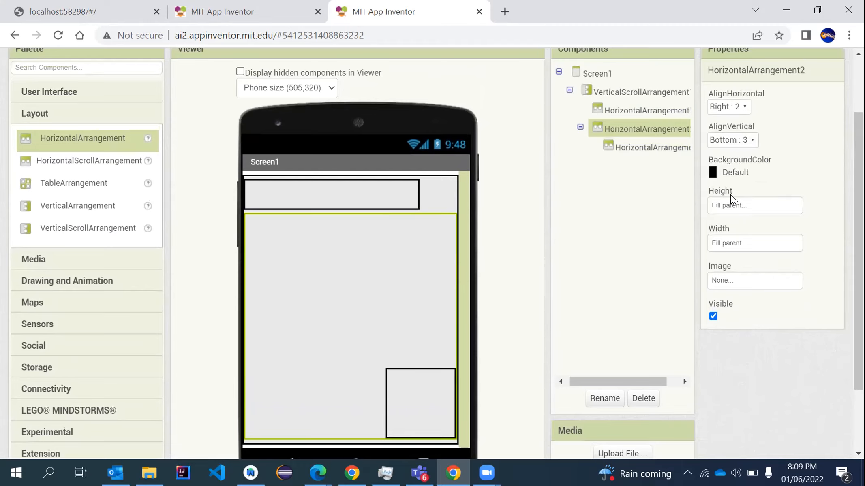
scroll(730, 194, down, 2)
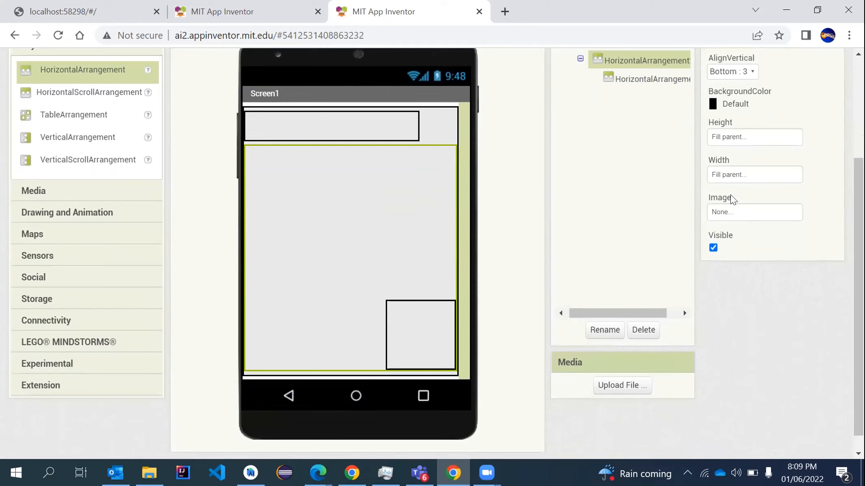
scroll(730, 195, up, 1)
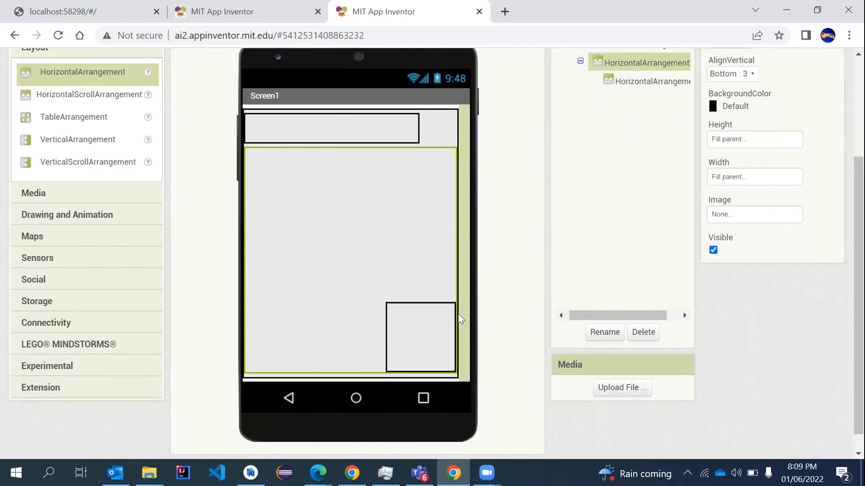
Set the width of the horizontal arrangement nested inside HorizontalArrangement2 to 80 percent.
click(420, 328)
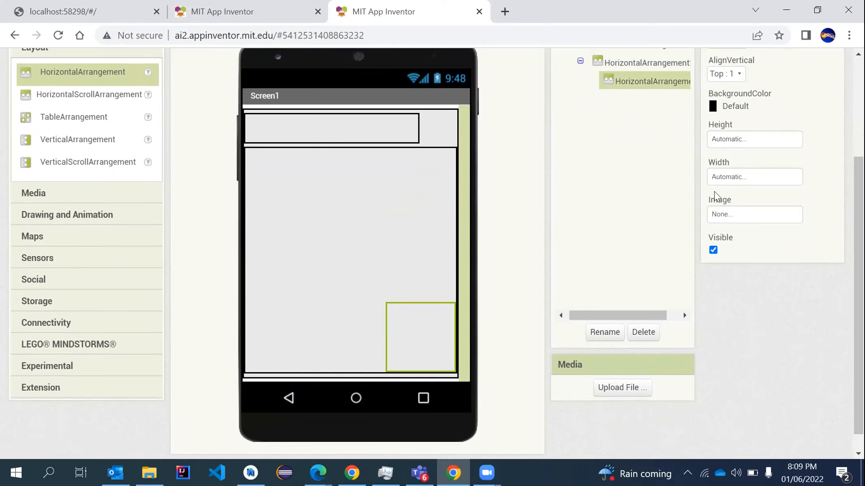
click(734, 178)
click(733, 192)
click(735, 219)
text(80)
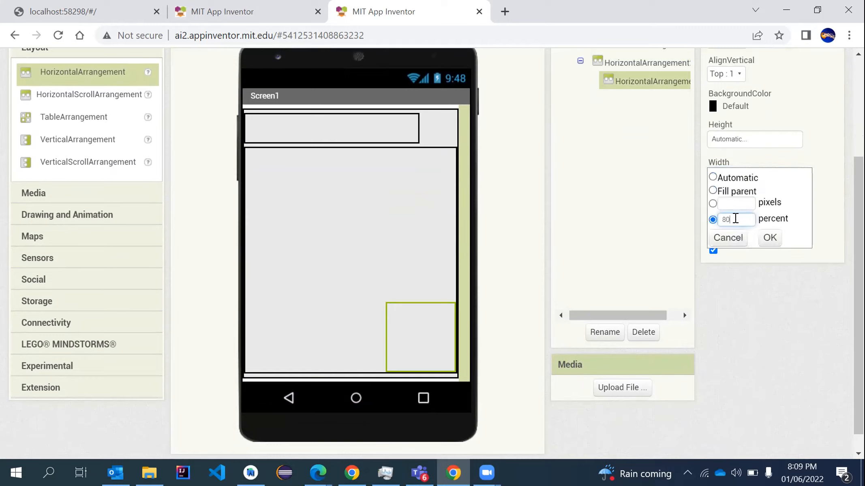
click(767, 239)
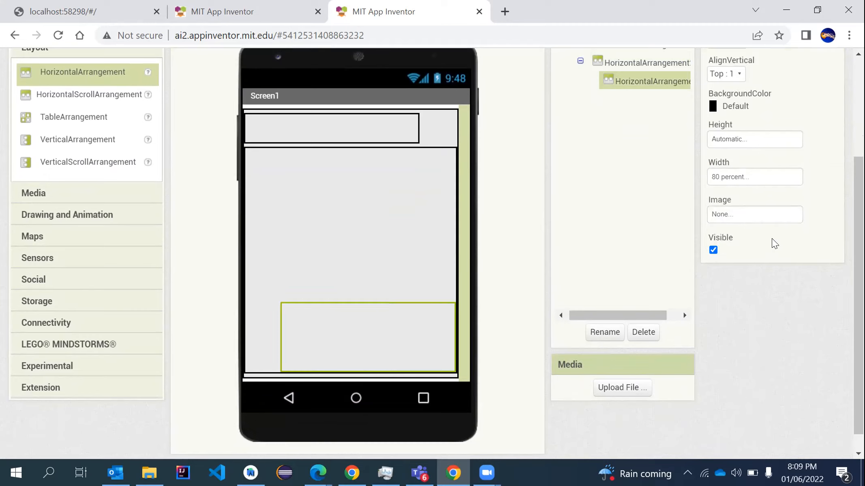
Set the height of the horizontal arrangement nested inside HorizontalArrangement2 to 10 percent.
click(739, 139)
click(724, 182)
text(10)
click(769, 200)
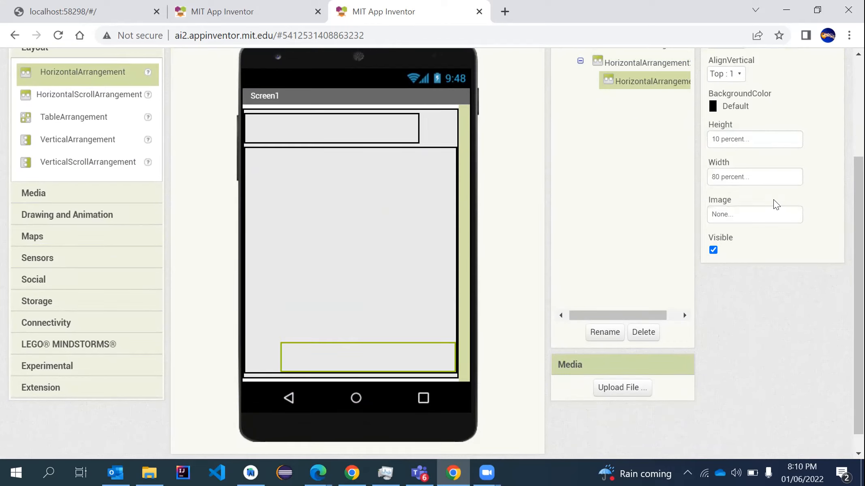
Select HorizontalArrangement2 and examine its placement on Screen1, its nested arrangement and its size properties.
click(362, 221)
scroll(539, 169, down, 1)
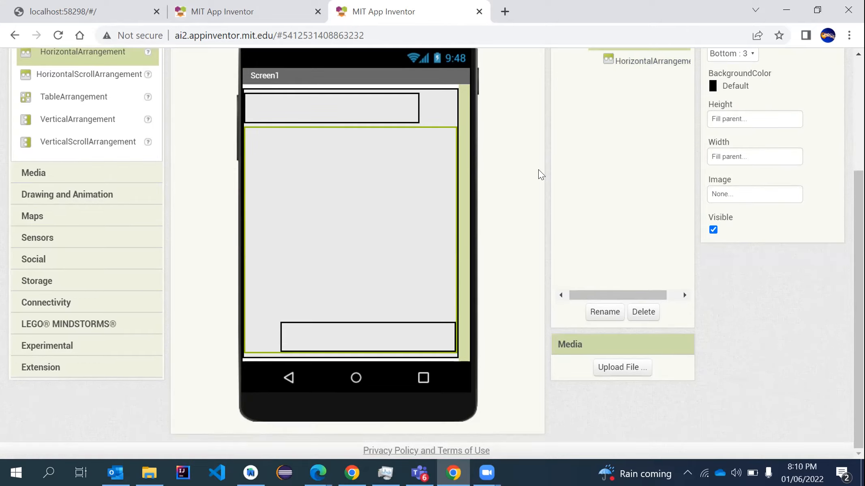
scroll(538, 169, up, 2)
scroll(539, 170, up, 1)
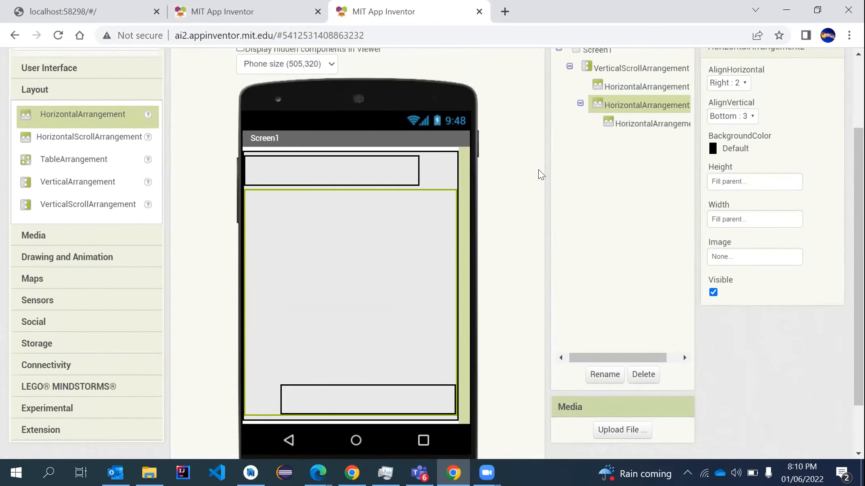
scroll(539, 171, down, 1)
scroll(538, 170, up, 2)
scroll(538, 170, down, 3)
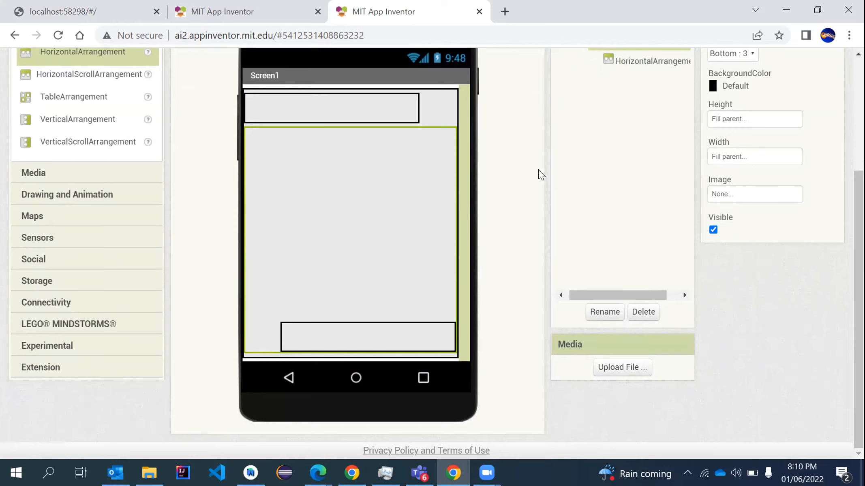
scroll(585, 62, up, 2)
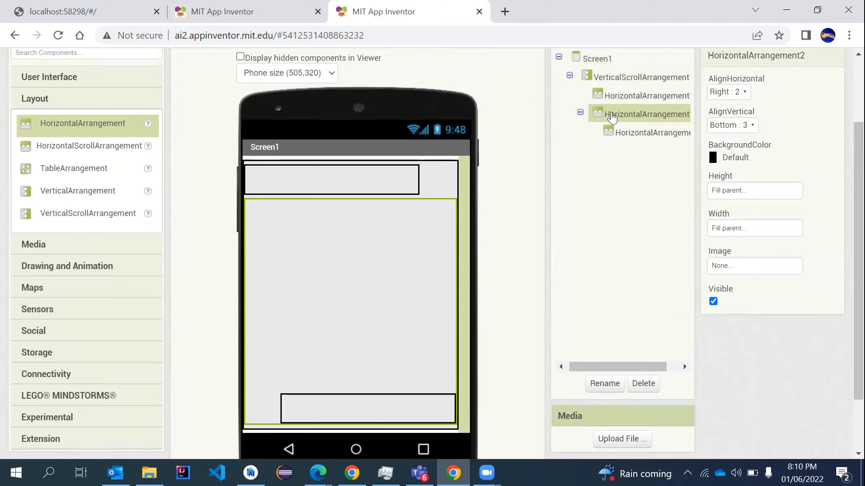
scroll(610, 109, up, 1)
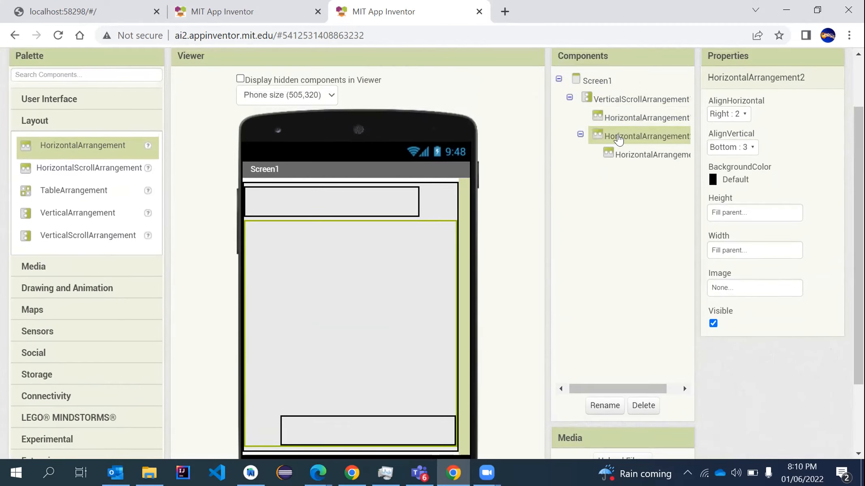
scroll(381, 258, down, 1)
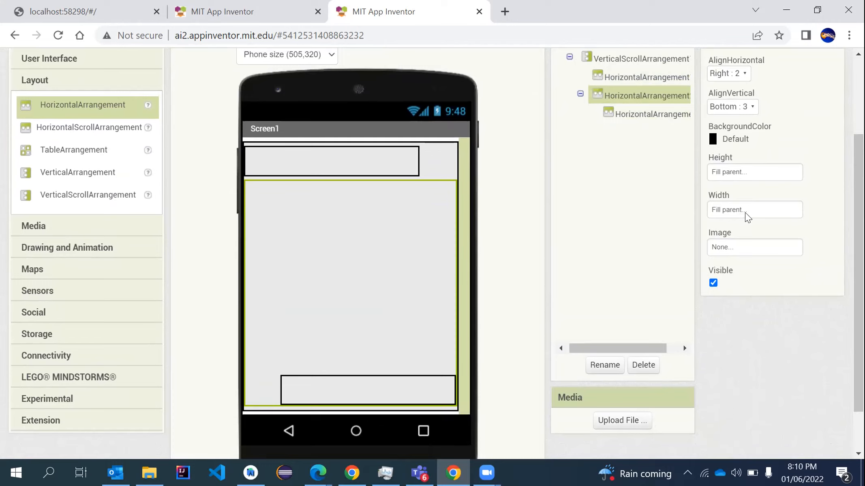
Try a height of 80 percent for HorizontalArrangement2 and check the phone preview.
click(748, 178)
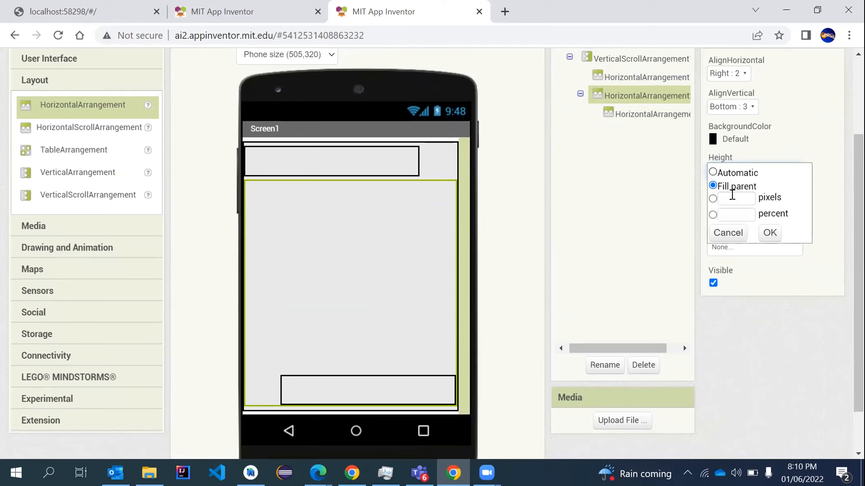
click(727, 215)
text(80)
click(769, 233)
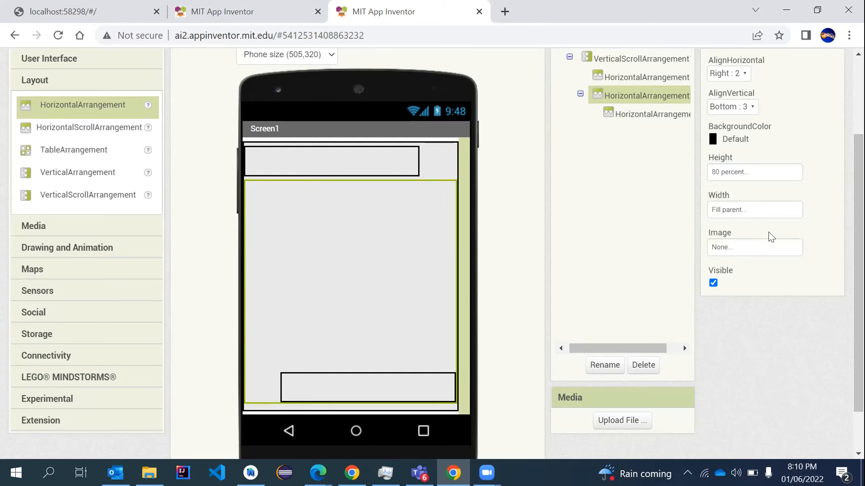
scroll(531, 248, down, 1)
scroll(532, 248, up, 1)
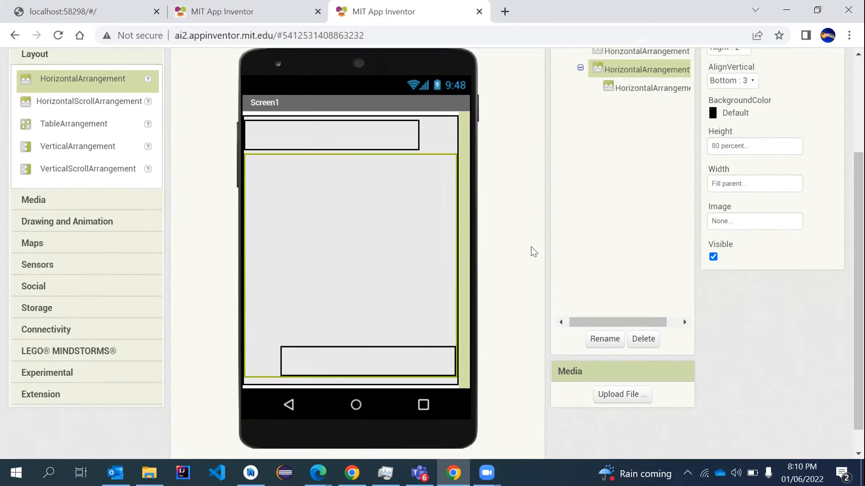
Set the height of HorizontalArrangement2 to 50 percent.
click(721, 161)
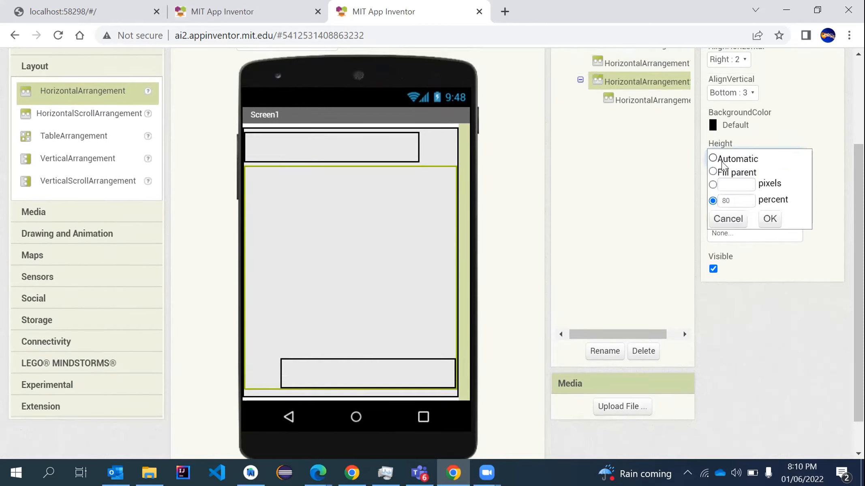
double_click(735, 198)
key(BackSpace)
text(50)
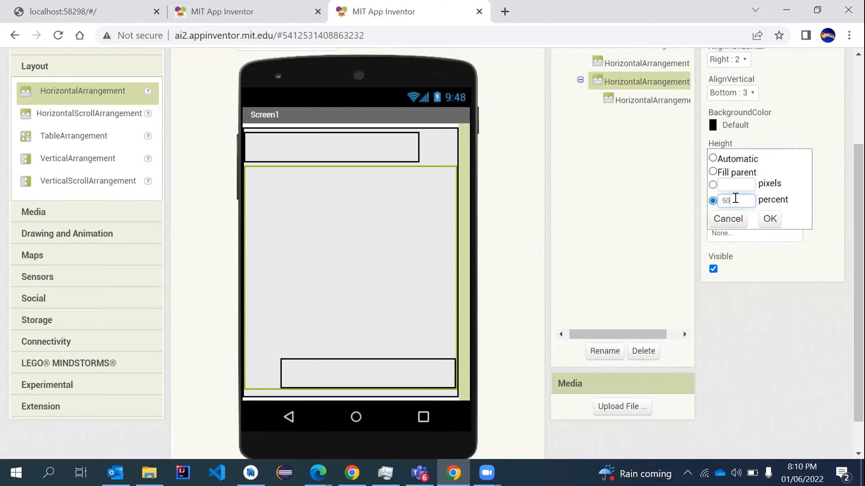
click(768, 219)
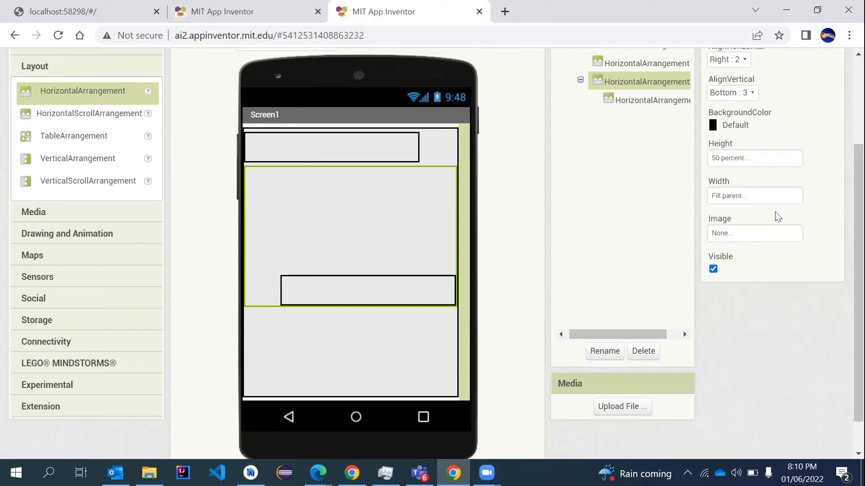
click(353, 344)
scroll(352, 344, down, 1)
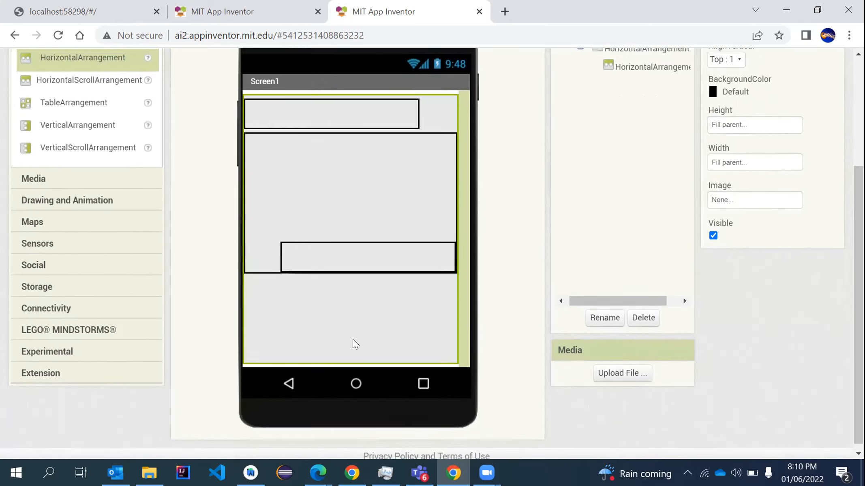
scroll(353, 339, up, 1)
scroll(352, 339, down, 1)
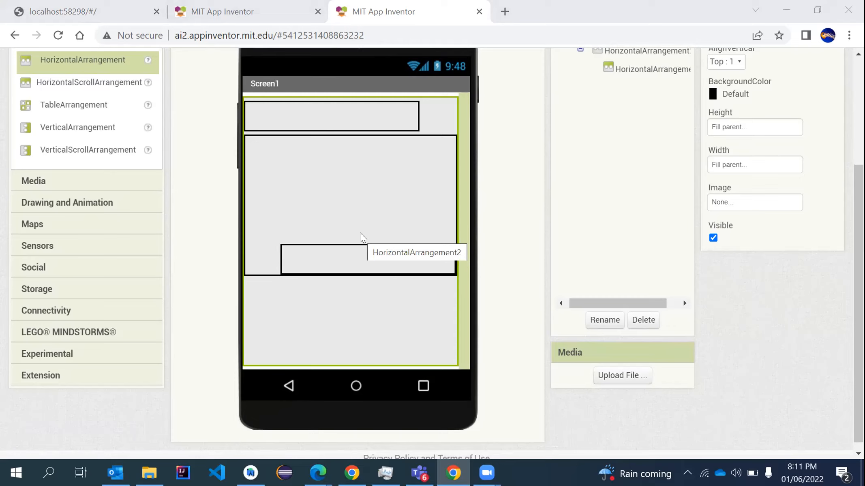
scroll(360, 232, up, 1)
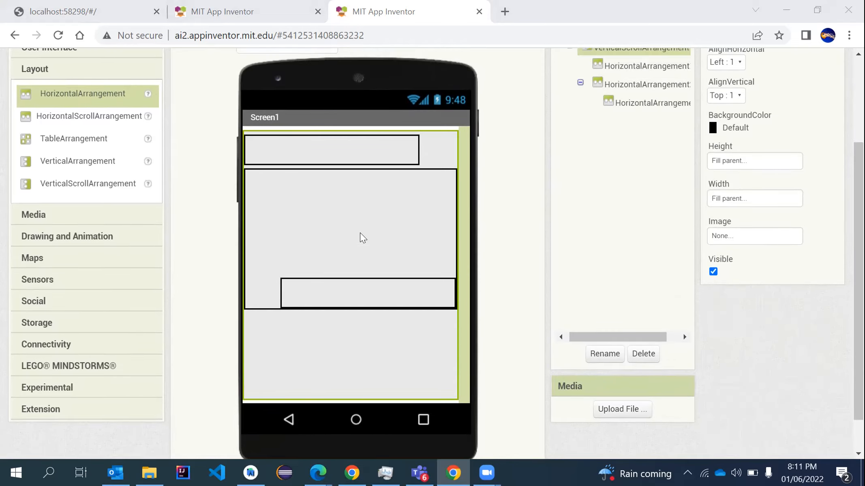
scroll(361, 233, down, 1)
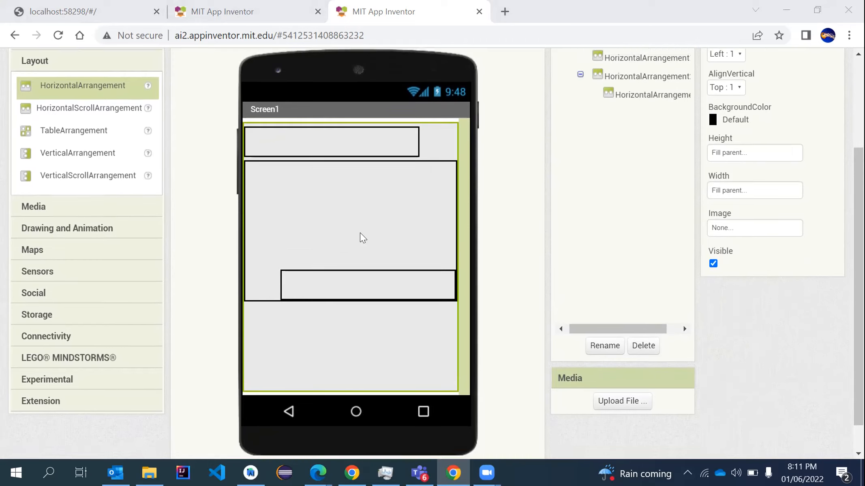
scroll(360, 234, up, 1)
scroll(361, 233, down, 1)
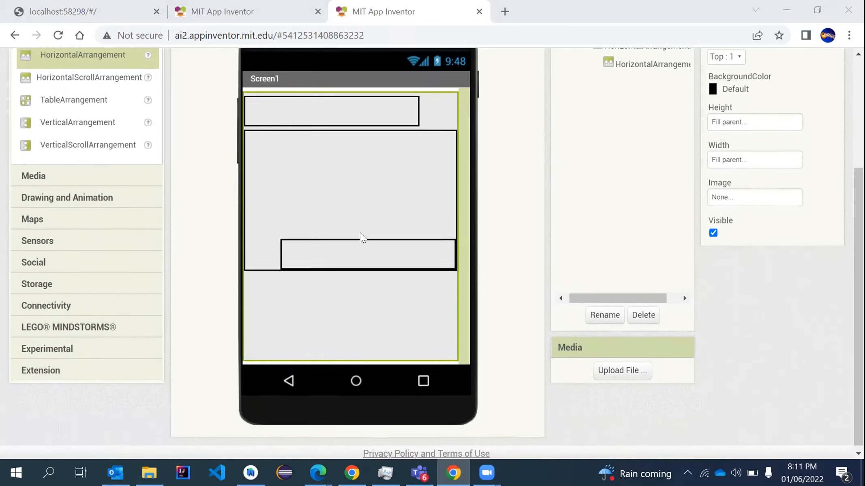
Add a Label from the User Interface components inside the first horizontal arrangement, HorizontalArrangement1.
scroll(360, 234, up, 1)
scroll(360, 232, up, 1)
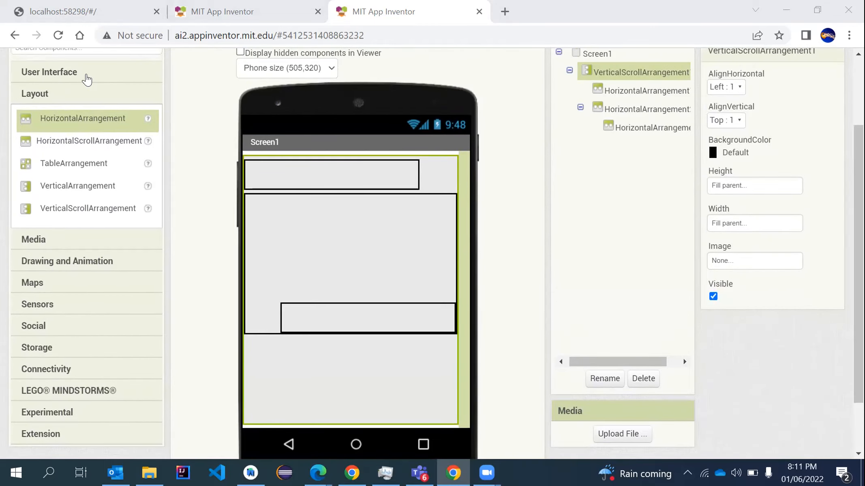
click(86, 78)
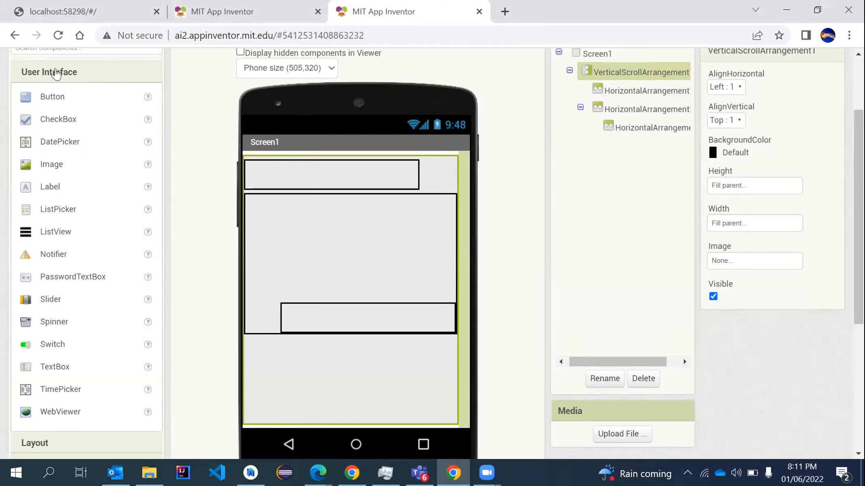
click(45, 194)
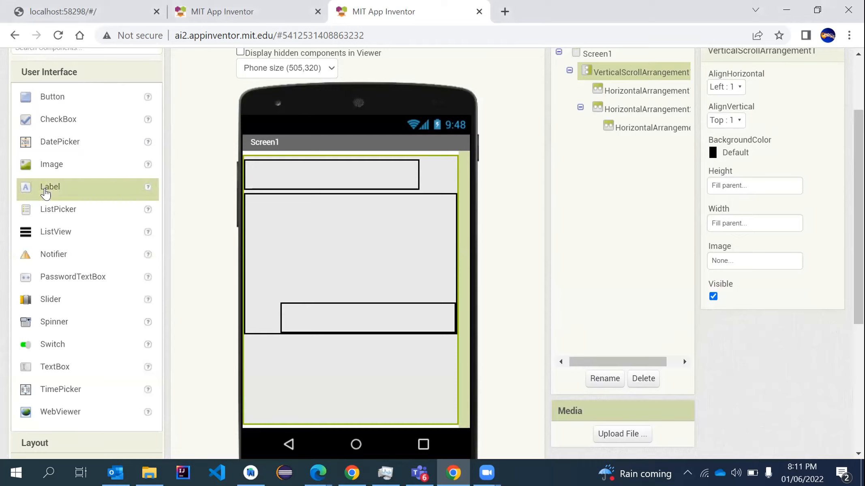
drag(74, 193, 310, 177)
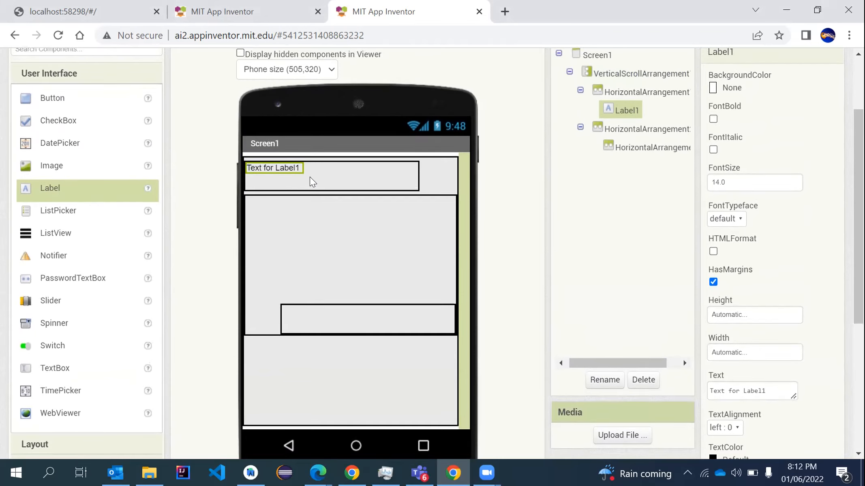
Set the vertical alignment of HorizontalArrangement1, which holds the label, to Center : 2.
scroll(81, 208, down, 1)
scroll(81, 209, up, 2)
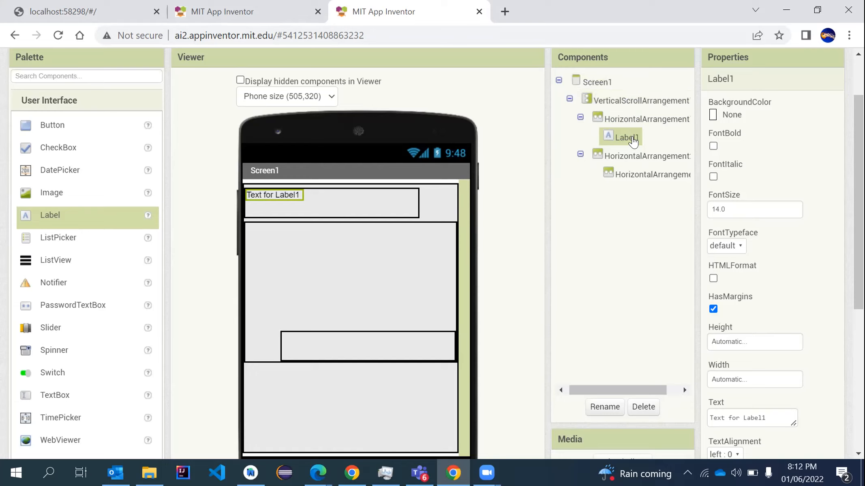
click(644, 122)
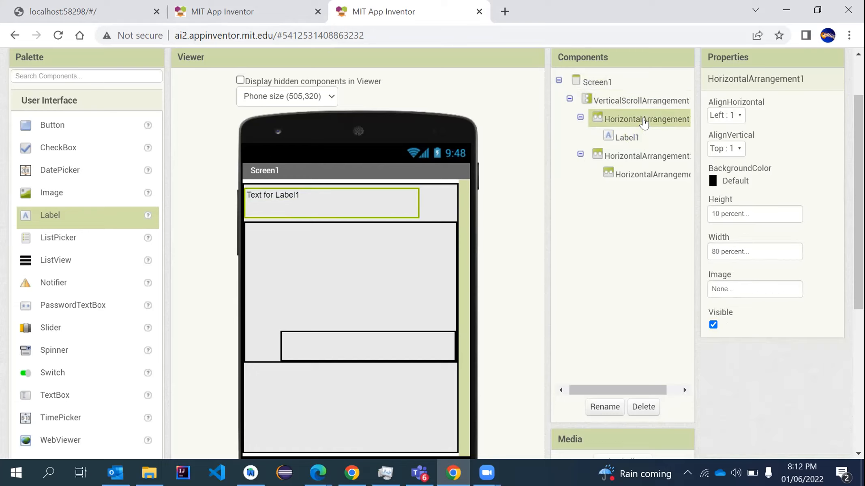
click(277, 192)
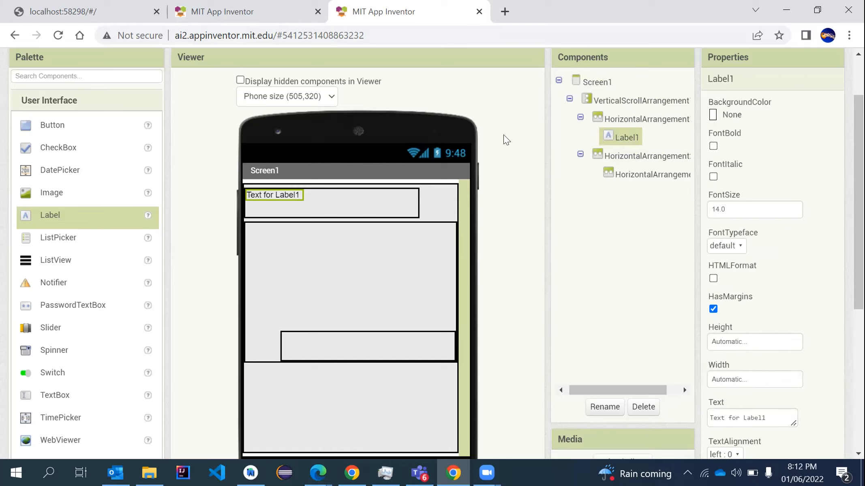
click(646, 117)
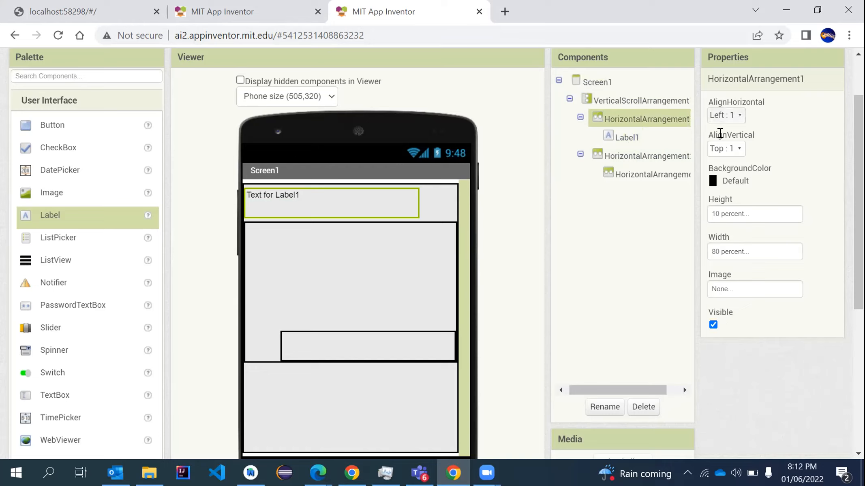
click(735, 151)
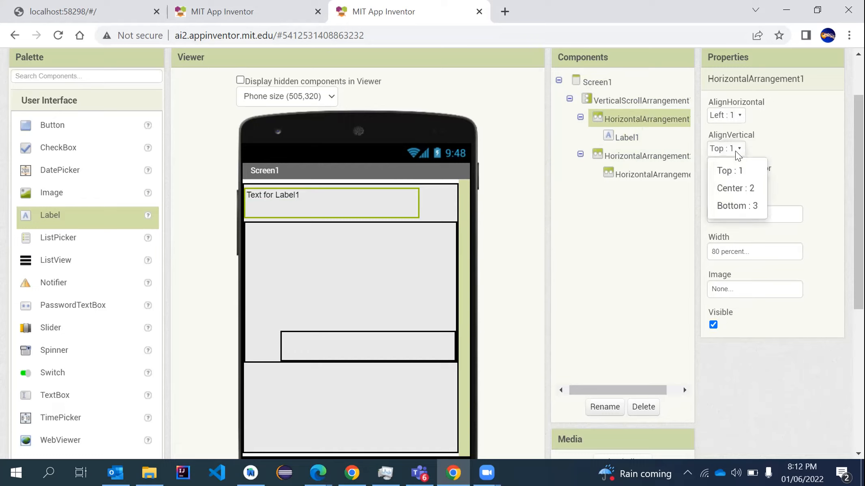
click(723, 187)
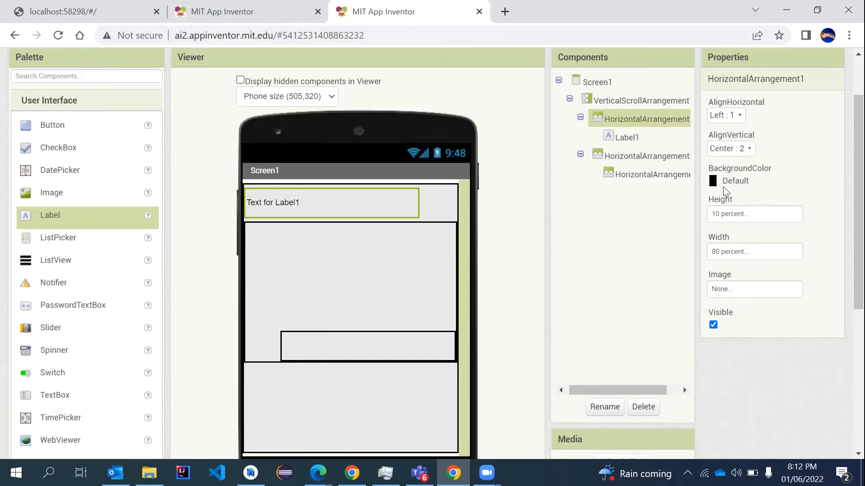
Try the Bottom : 3 vertical alignment on HorizontalArrangement1, then restore Center : 2.
click(734, 151)
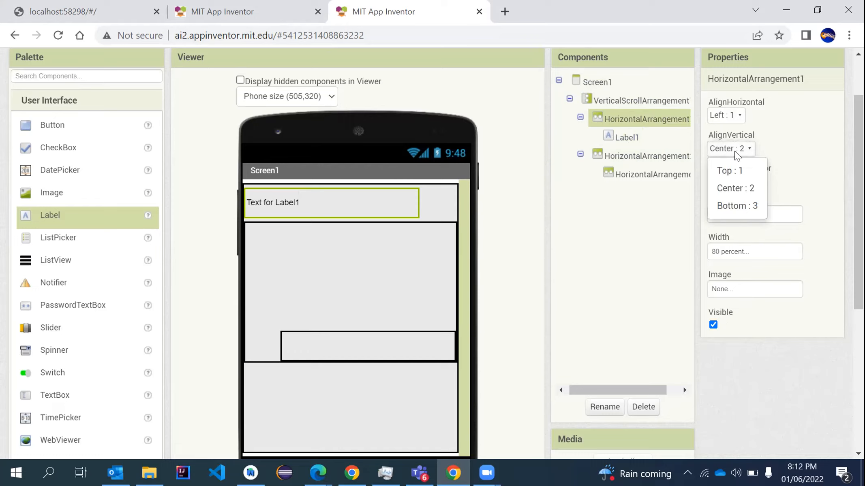
click(734, 204)
click(734, 152)
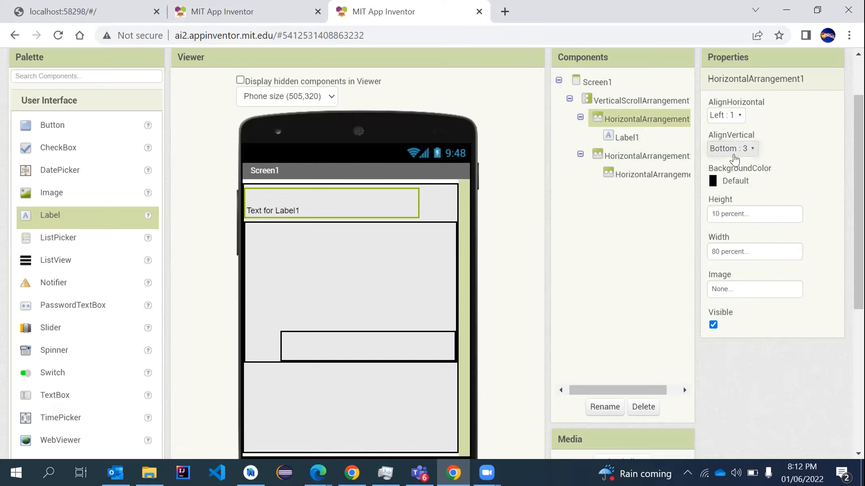
click(727, 189)
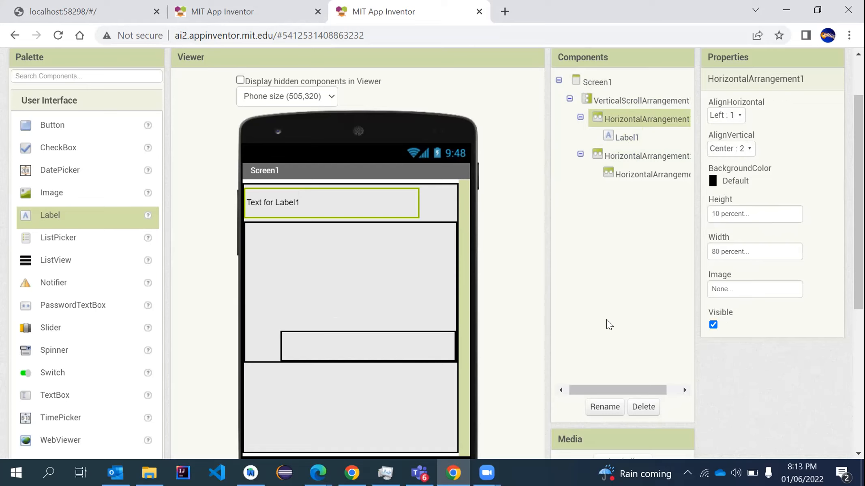
drag(858, 222, 858, 245)
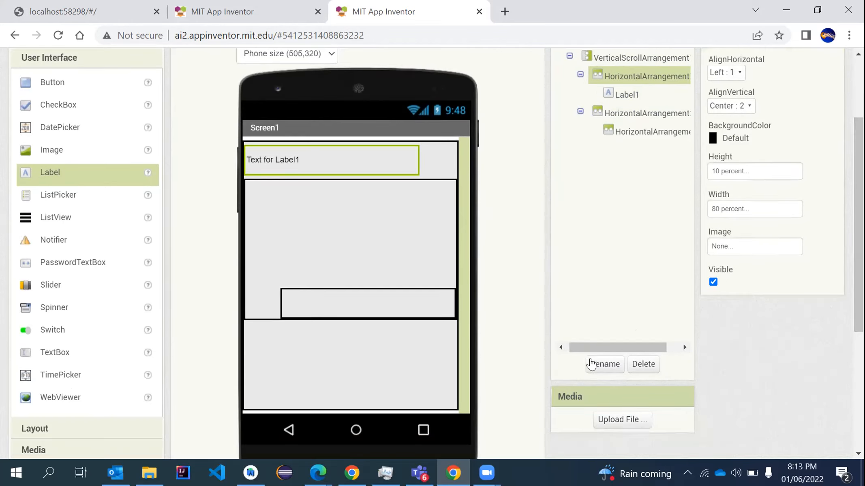
click(604, 364)
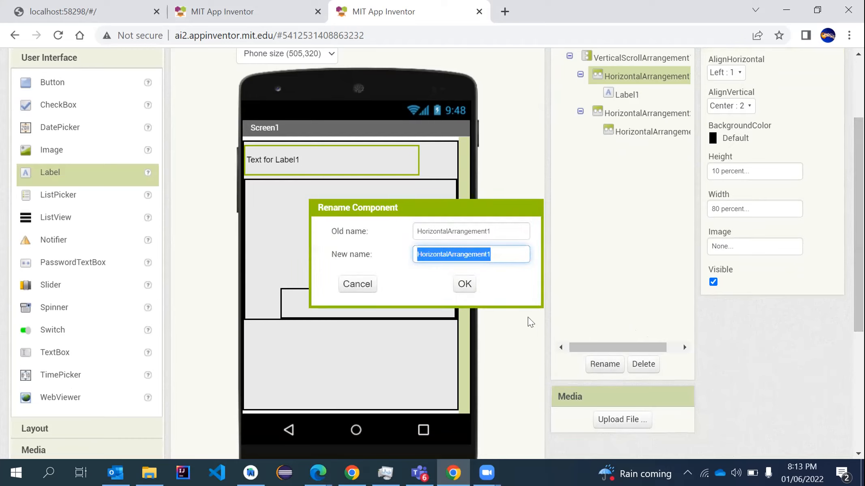
click(350, 284)
Rename the label inside the first horizontal arrangement, Label1, to user1.
mouse_move(859, 211)
mouse_down()
mouse_move(858, 182)
mouse_move(858, 203)
mouse_up()
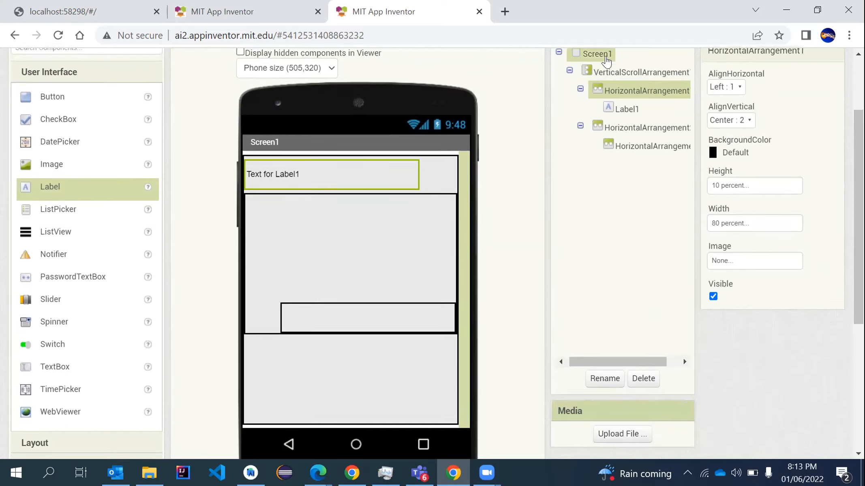
click(624, 109)
click(604, 378)
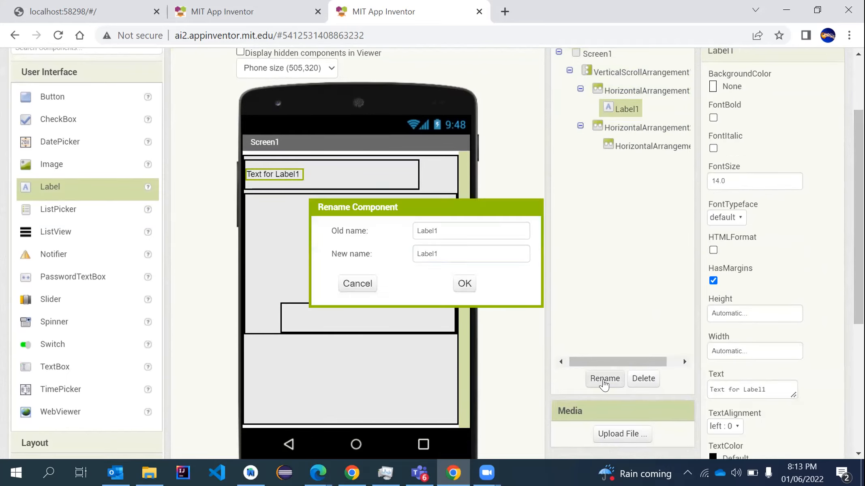
text(user1)
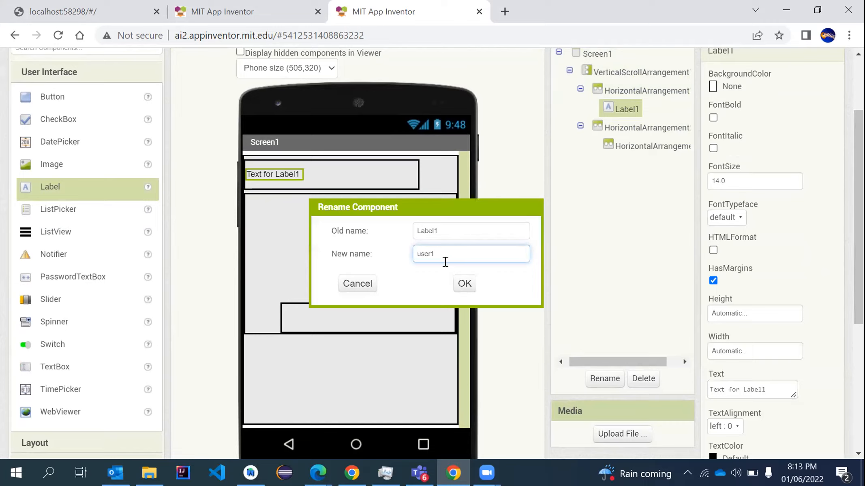
click(464, 283)
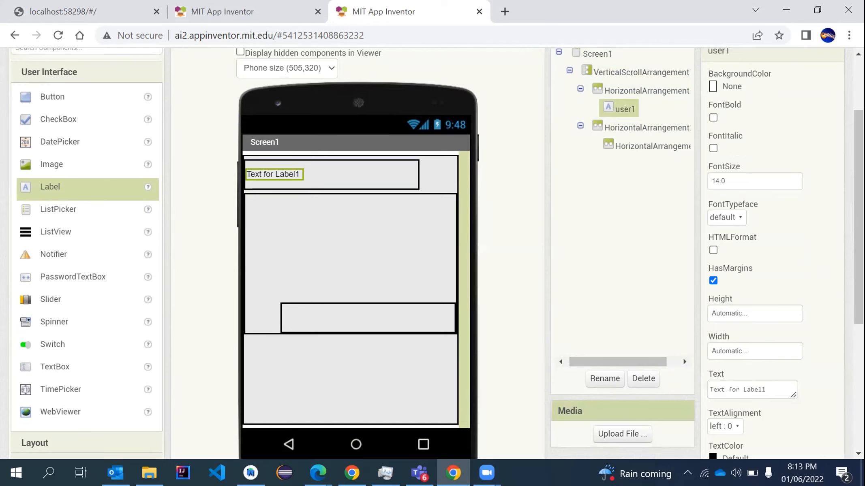
Set the text of the user1 label to a "Hello" greeting followed by the recipient's first name and an exclamation mark.
scroll(786, 273, down, 2)
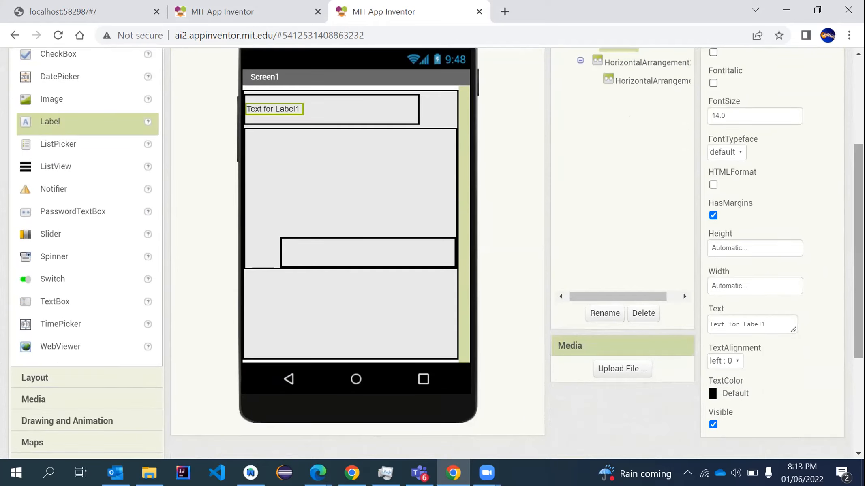
scroll(432, 254, up, 4)
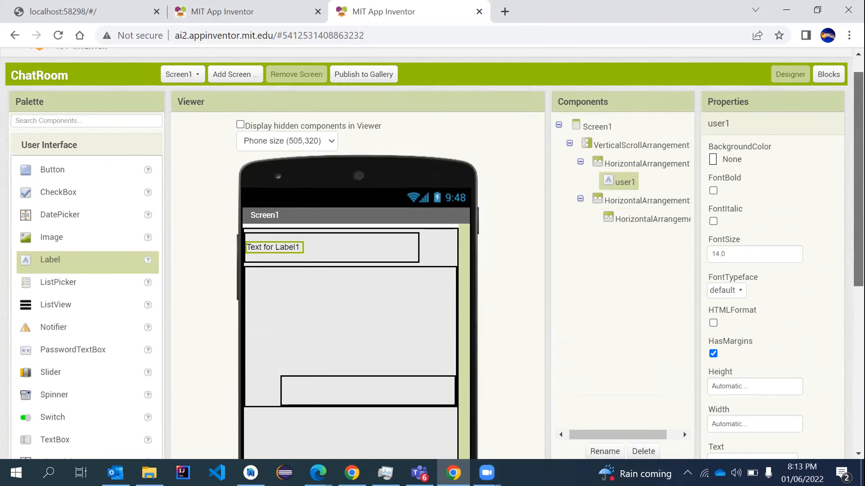
scroll(770, 219, down, 7)
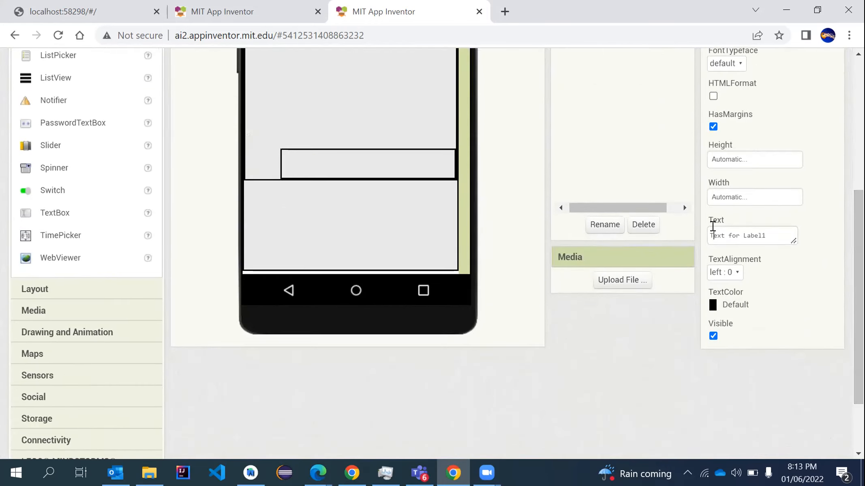
click(712, 227)
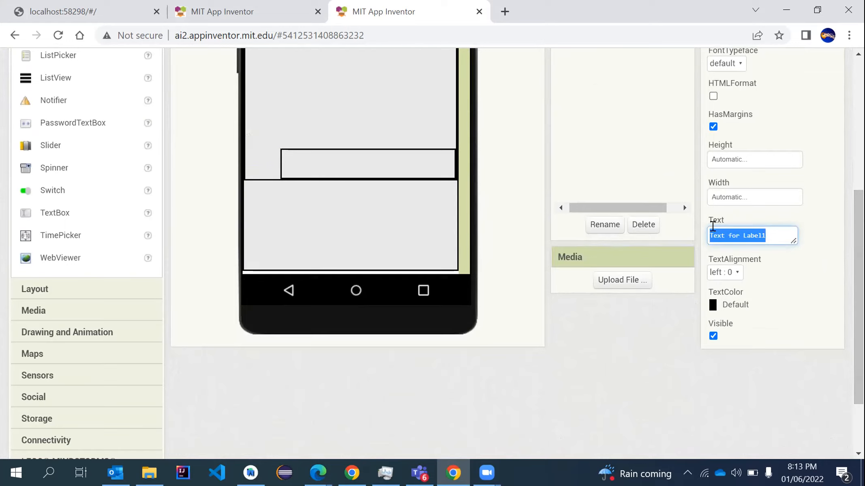
text(Hello)
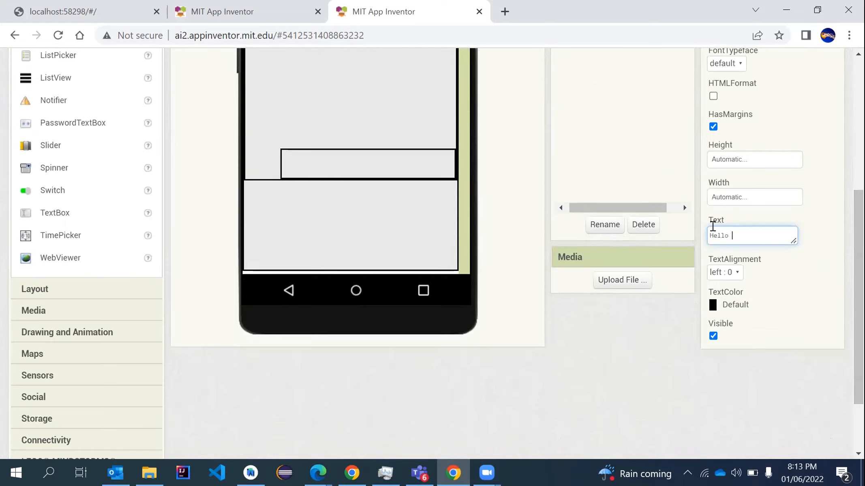
text( Daniel !)
key(Return)
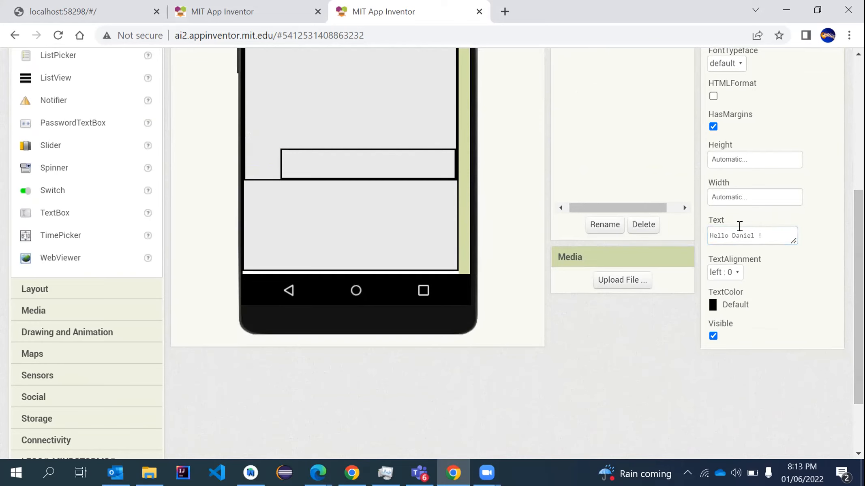
Make the user1 label's text bold and set its font size to 20.
scroll(739, 226, up, 3)
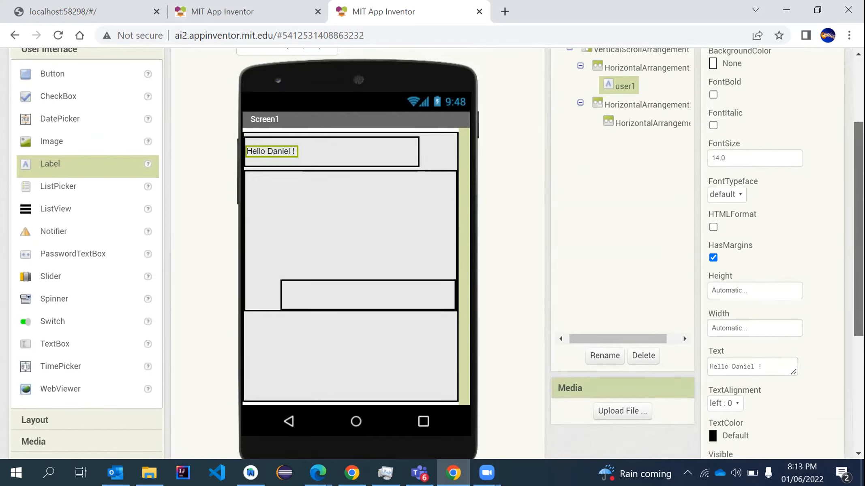
click(713, 94)
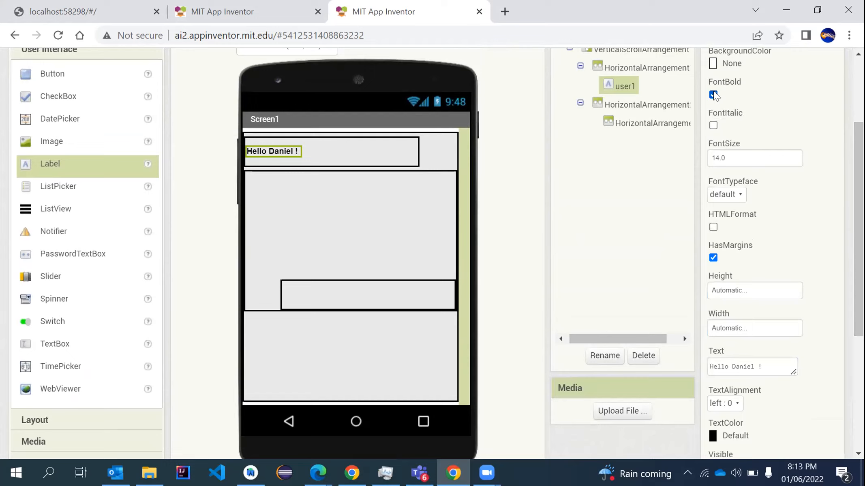
double_click(727, 160)
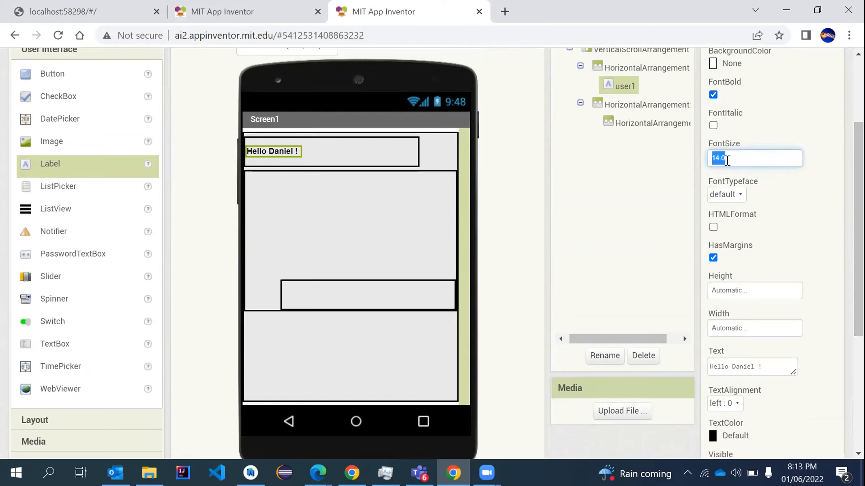
text(20)
key(Return)
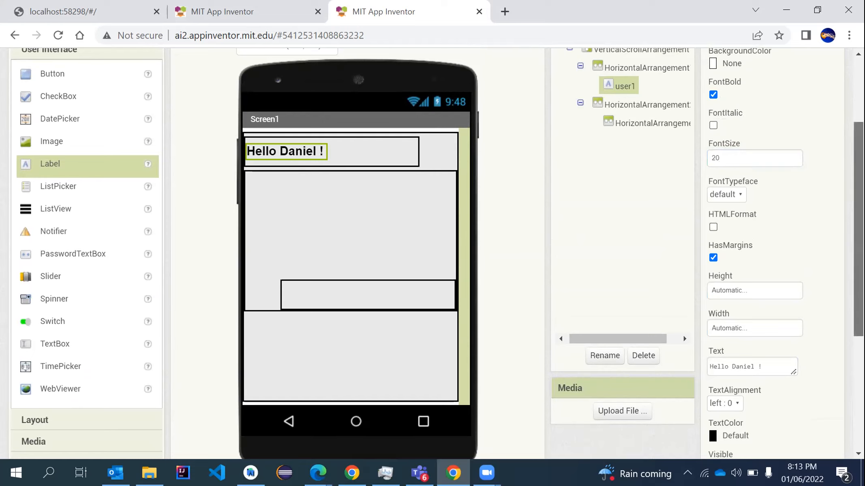
scroll(783, 203, down, 2)
scroll(437, 254, down, 1)
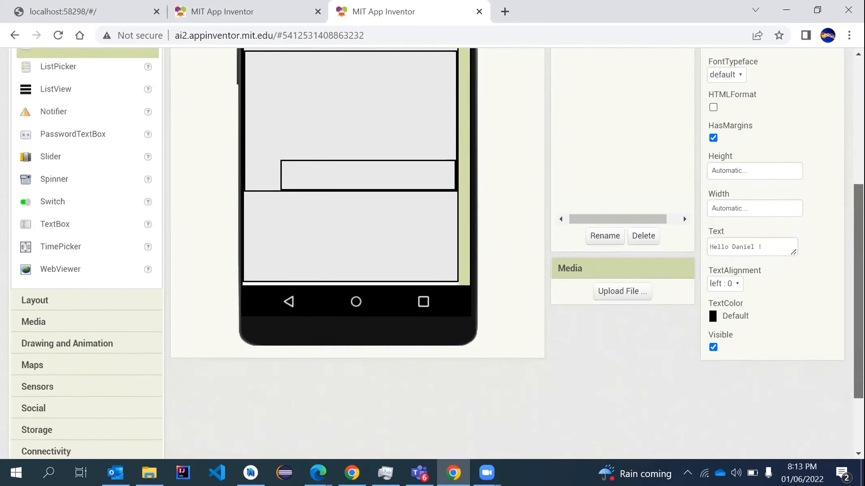
scroll(437, 254, up, 4)
scroll(831, 228, down, 4)
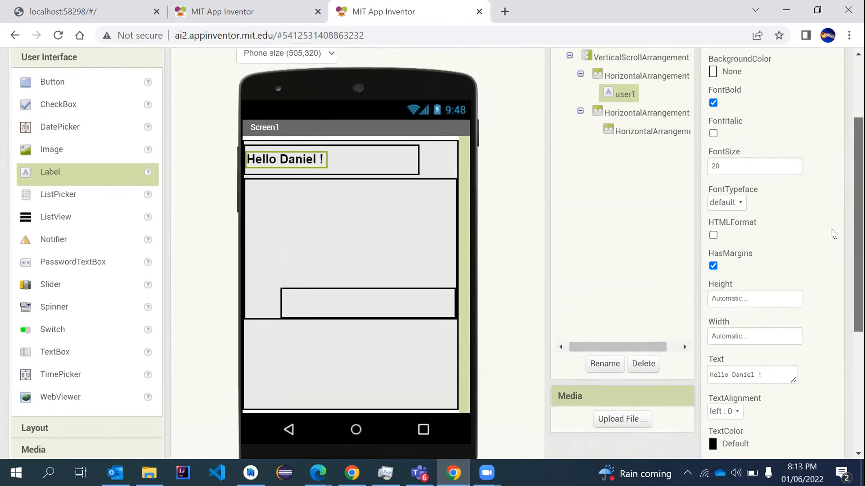
click(713, 304)
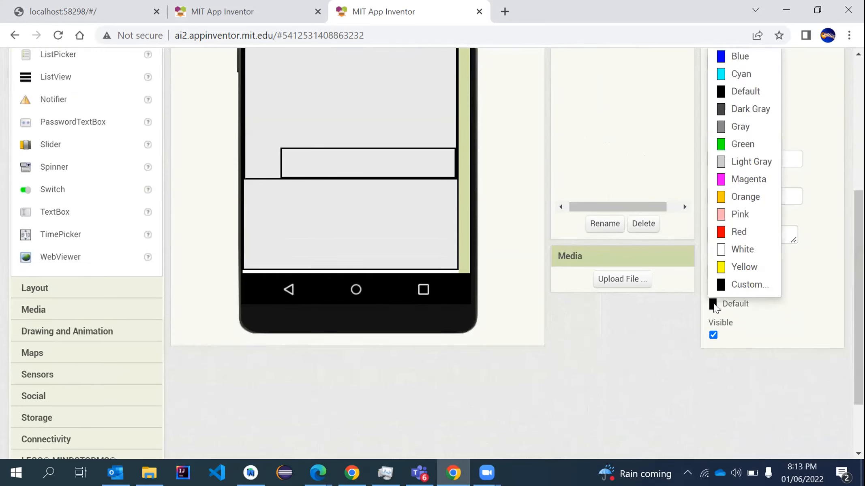
drag(858, 294, 858, 216)
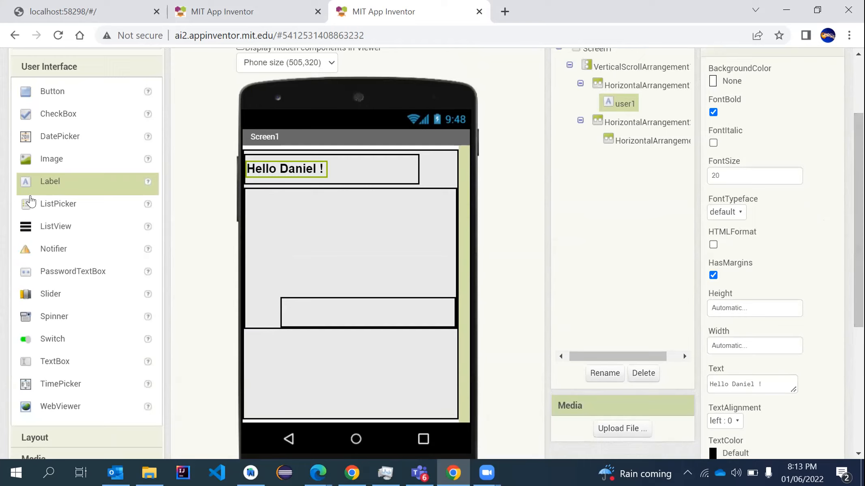
Add a Label inside the small nested horizontal arrangement of the second message area and rename it user2.
drag(28, 187, 330, 305)
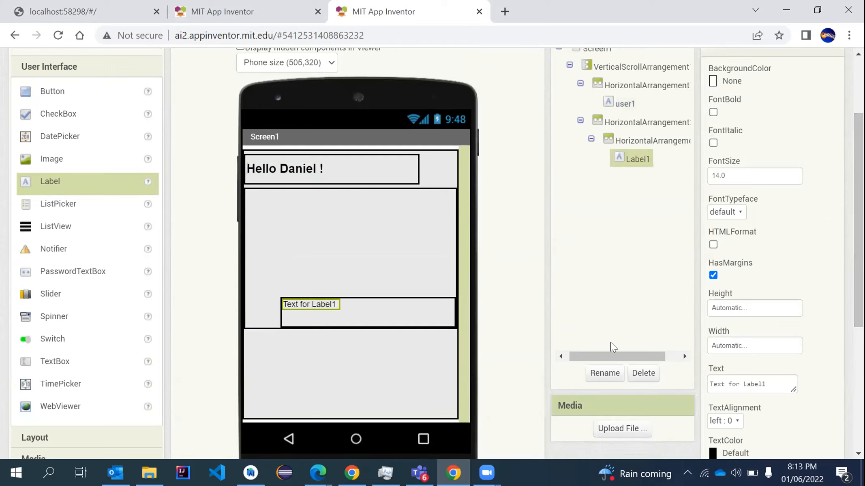
click(605, 373)
text(user2)
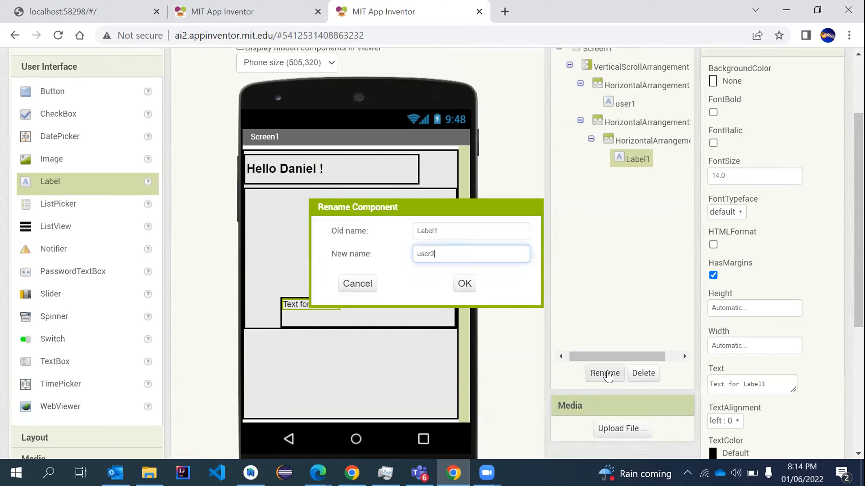
click(463, 289)
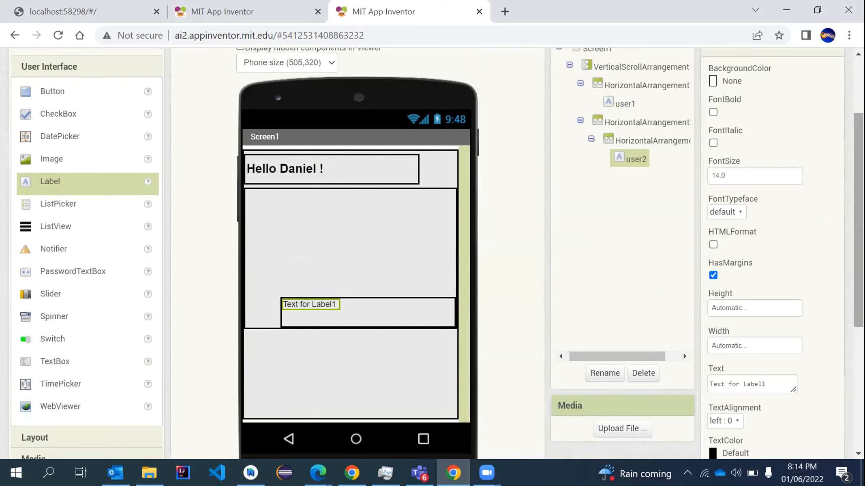
scroll(826, 77, up, 2)
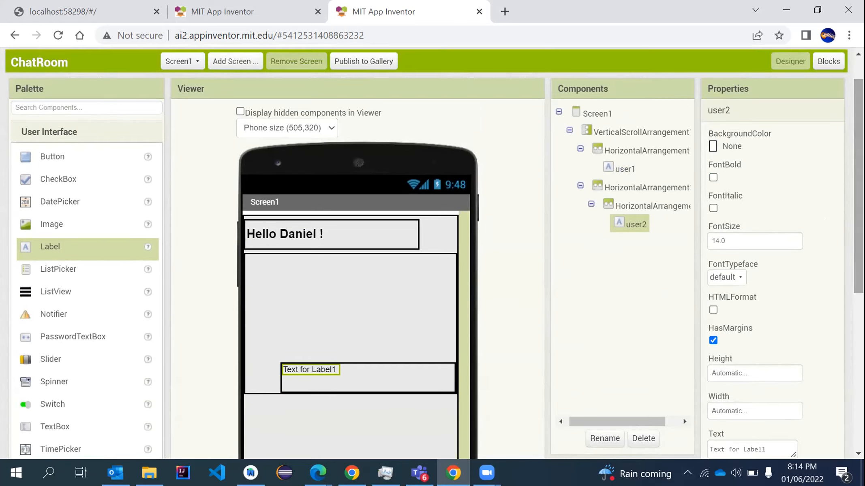
scroll(826, 77, down, 3)
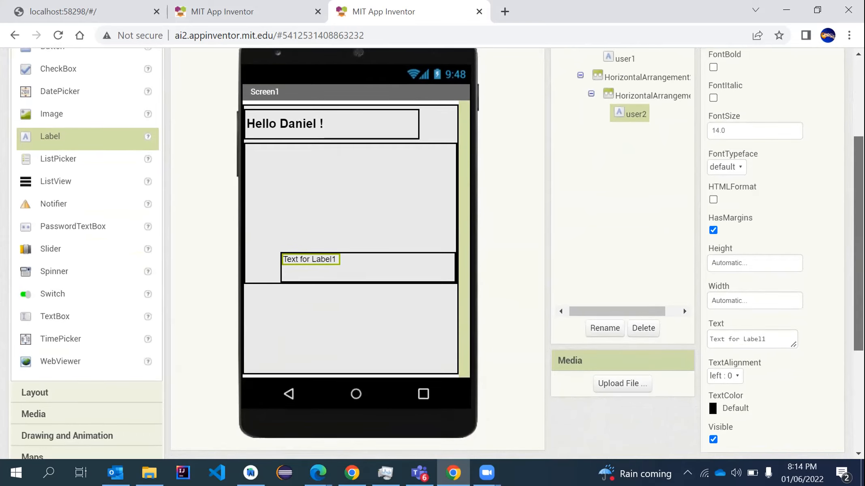
scroll(437, 253, down, 1)
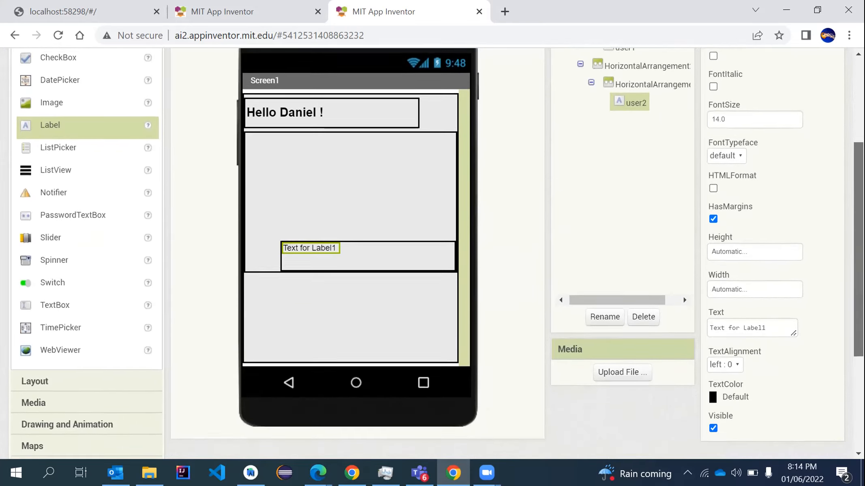
scroll(437, 253, down, 1)
scroll(437, 253, up, 3)
scroll(438, 253, down, 1)
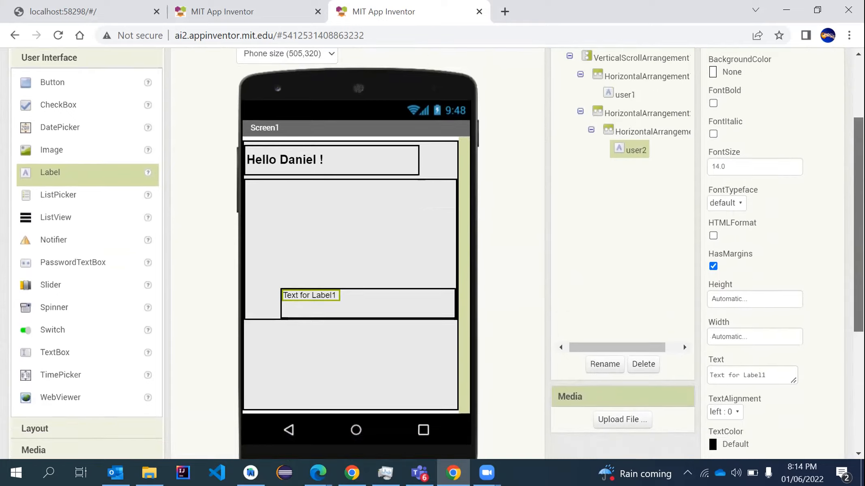
scroll(411, 89, down, 2)
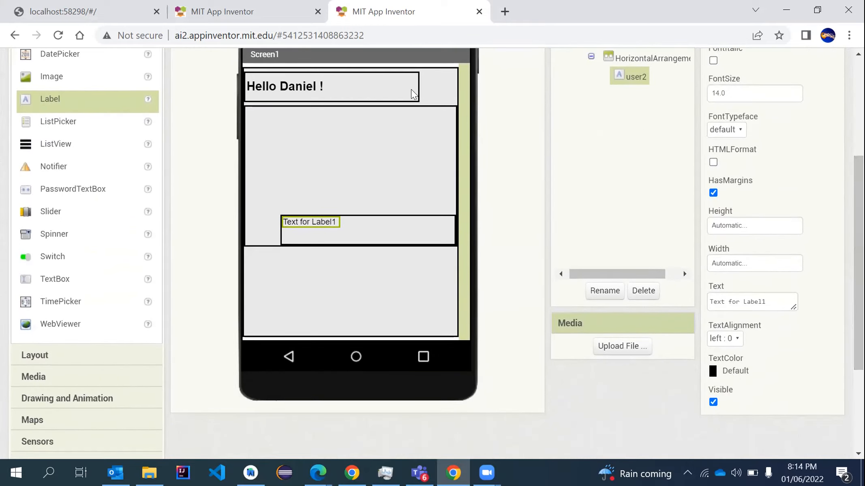
Align the contents of the horizontal arrangement holding the user2 label horizontally to Right : 2.
click(384, 228)
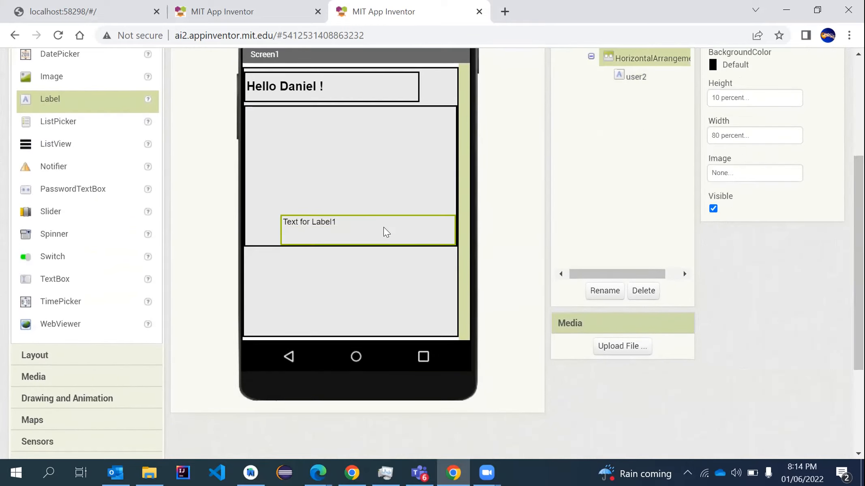
scroll(733, 143, up, 3)
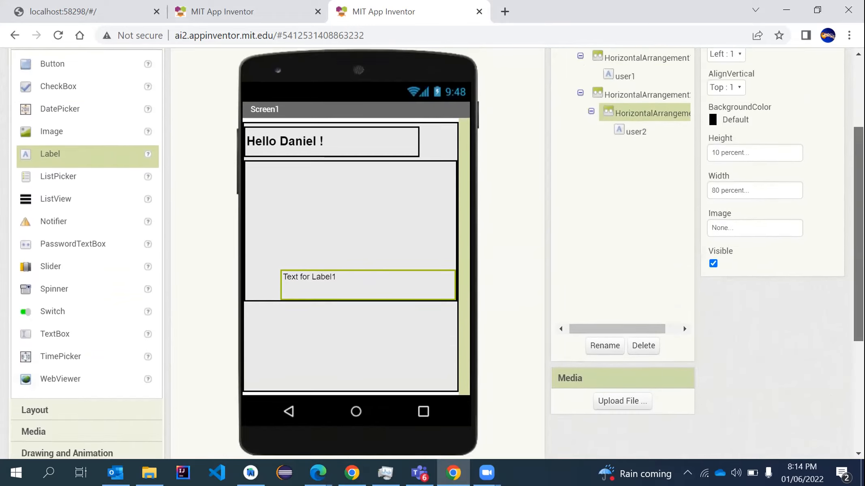
click(716, 116)
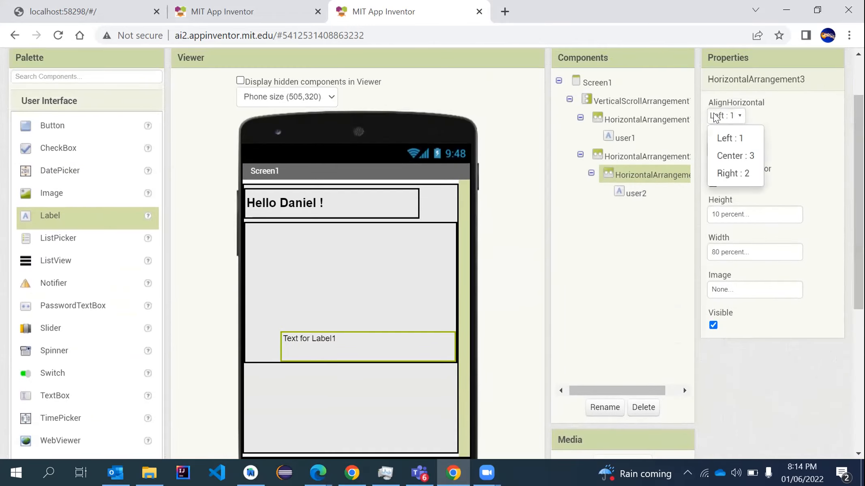
click(732, 175)
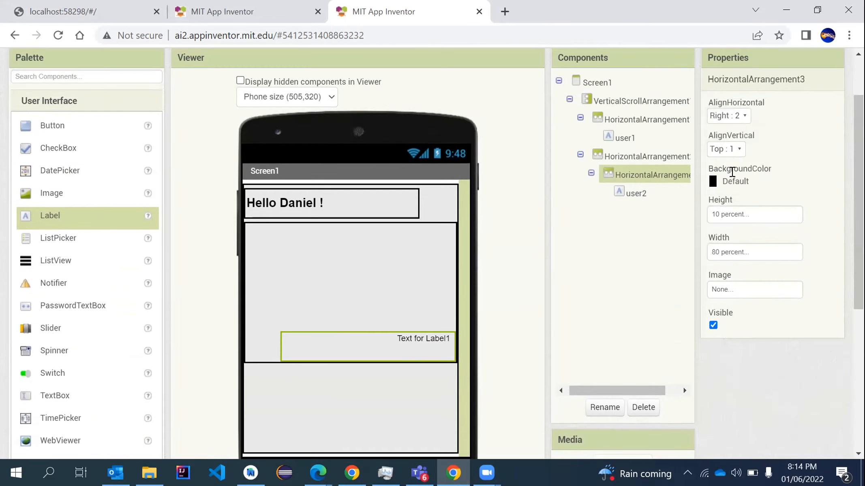
Set the user2 label's text to "Hello" followed by the recipient's first name and an exclamation mark.
scroll(858, 202, down, 2)
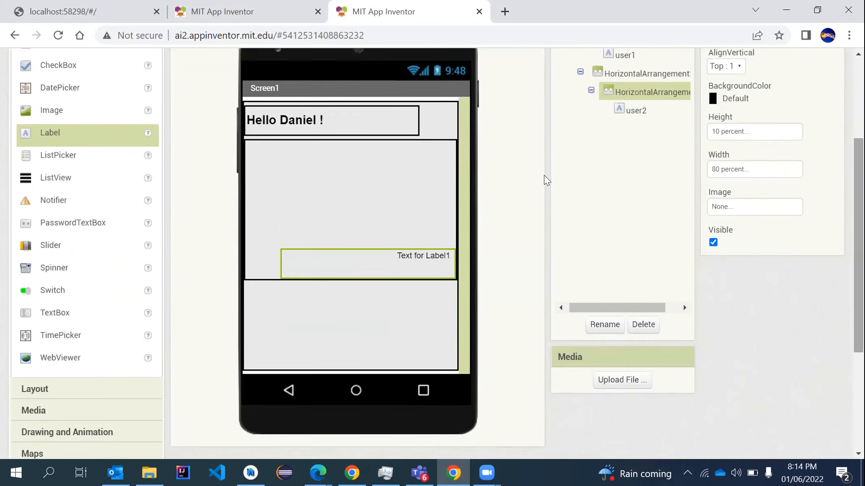
click(403, 256)
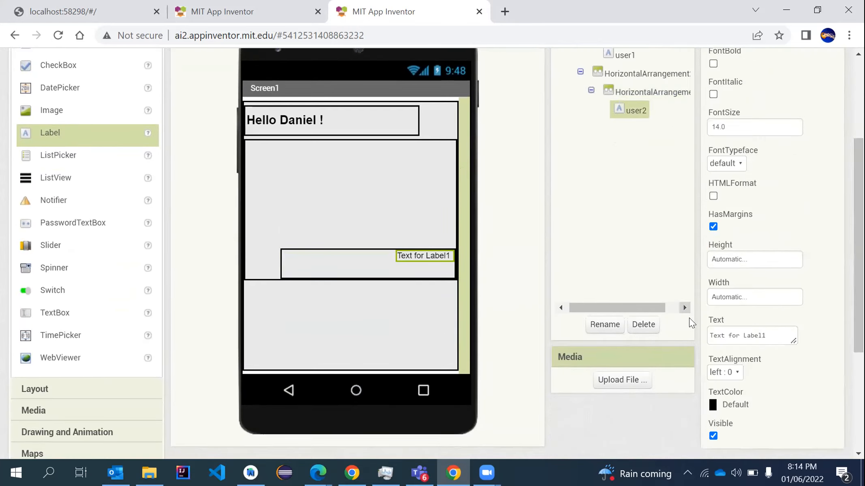
triple_click(728, 337)
text(Hello)
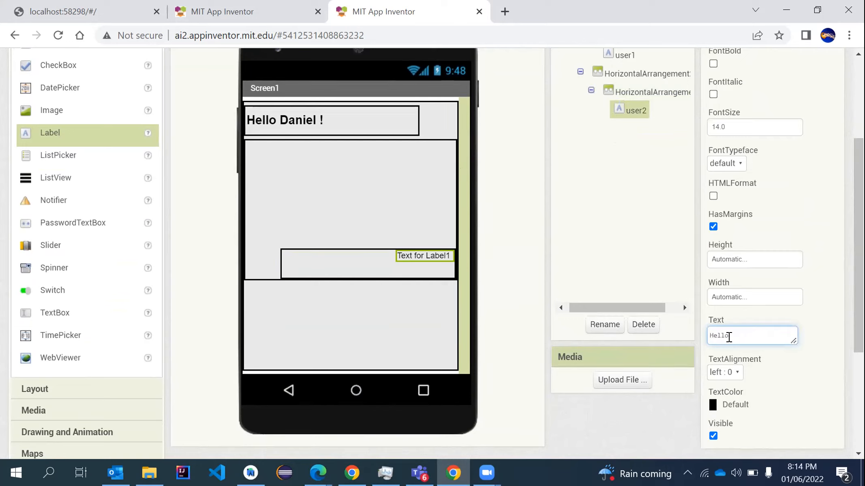
text( Will !)
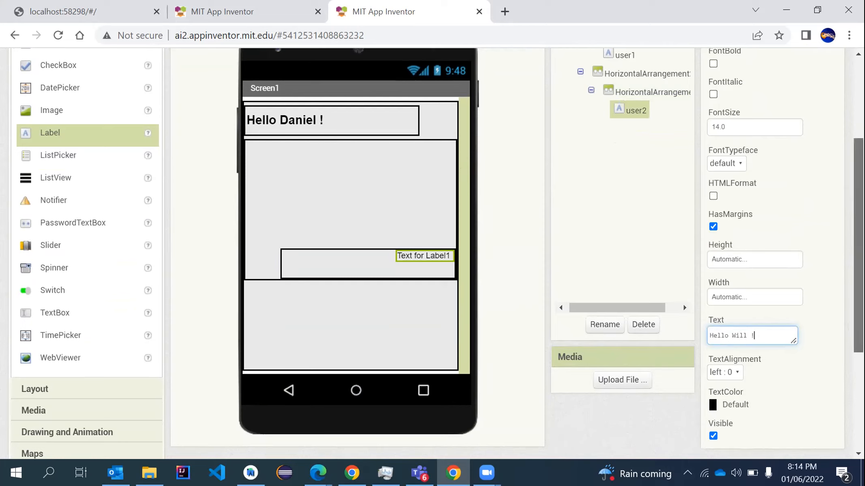
Set the vertical alignment of the horizontal arrangement around the user2 label to Center : 2.
scroll(803, 326, up, 3)
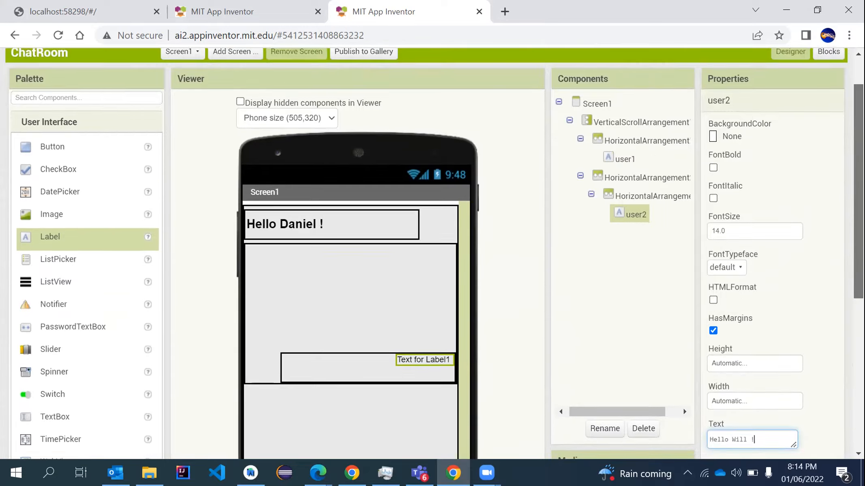
scroll(272, 328, down, 3)
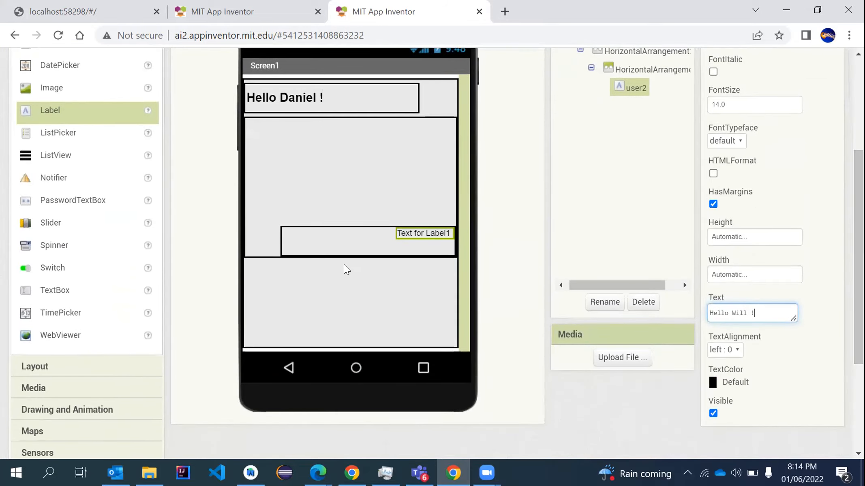
click(361, 230)
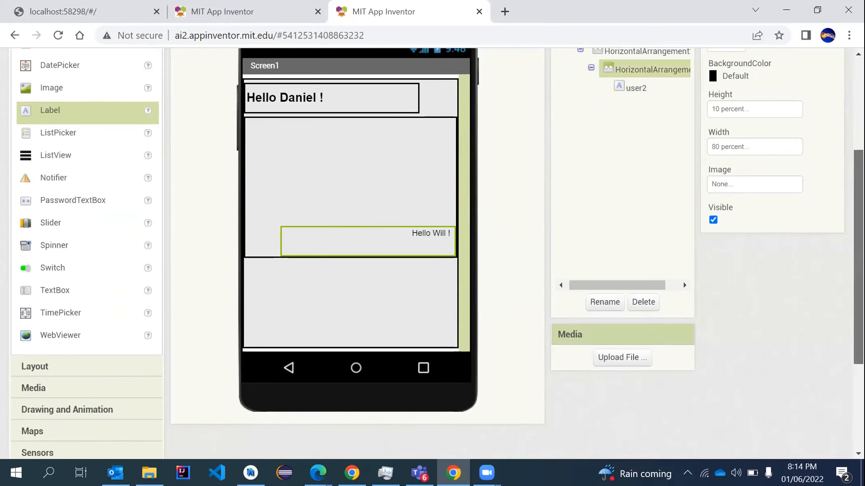
scroll(723, 143, up, 2)
click(723, 138)
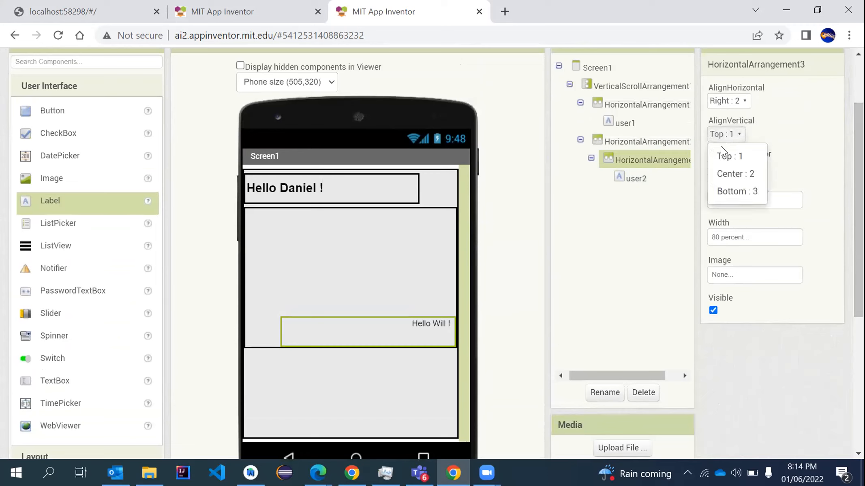
click(721, 172)
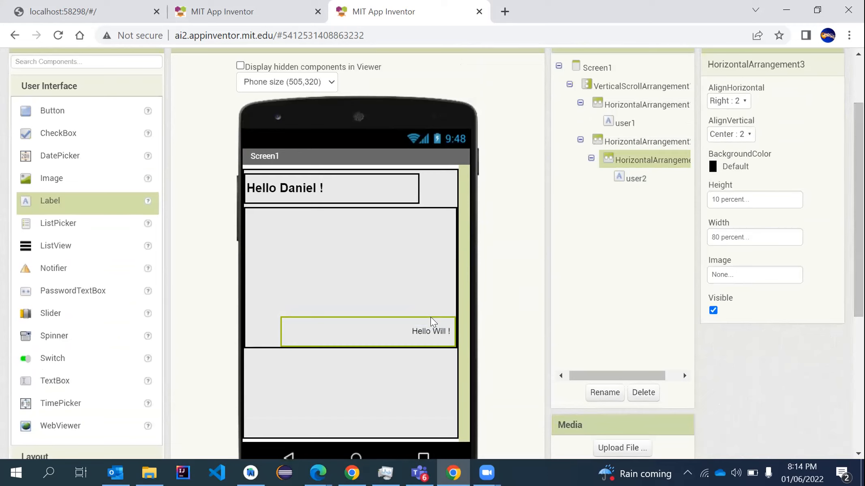
Make the user2 label's text bold with a font size of 20.
click(428, 332)
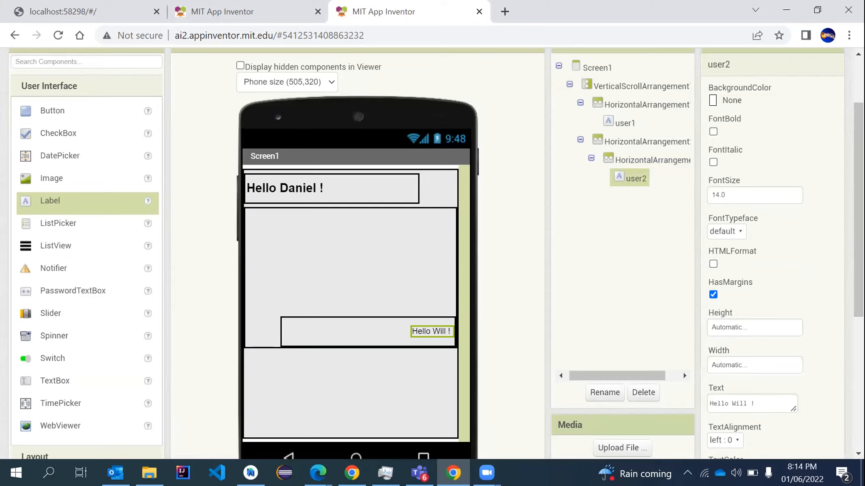
click(713, 132)
click(754, 189)
text(20)
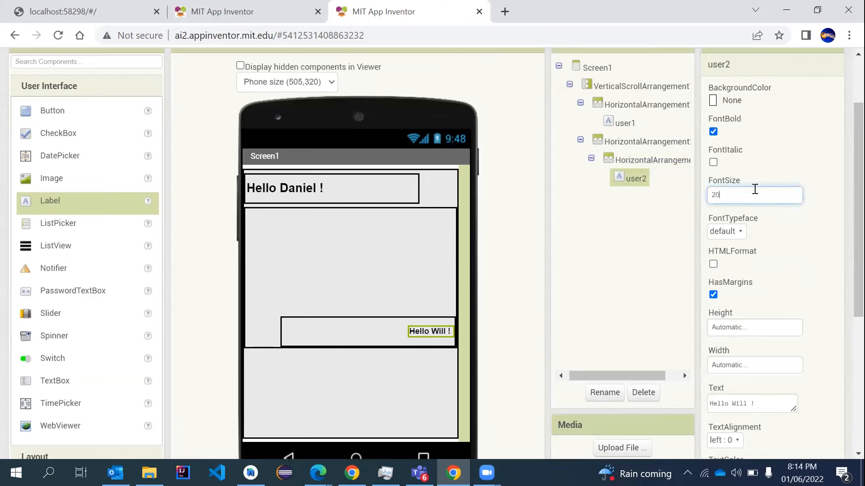
key(Return)
Add a button to the vertical scroll arrangement, directly below the second message row.
scroll(516, 218, down, 2)
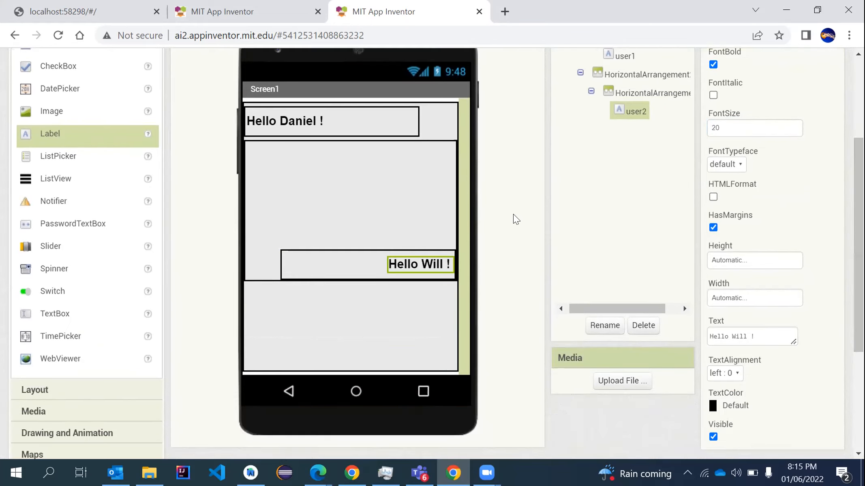
scroll(158, 283, down, 2)
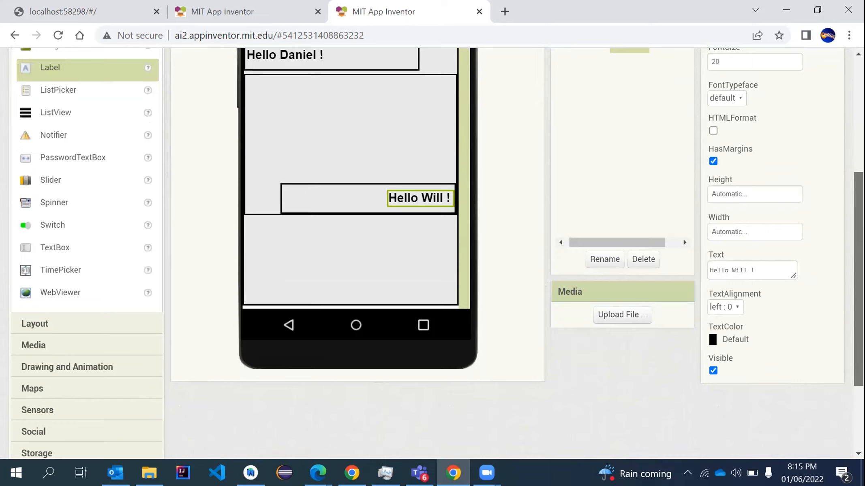
scroll(159, 284, up, 1)
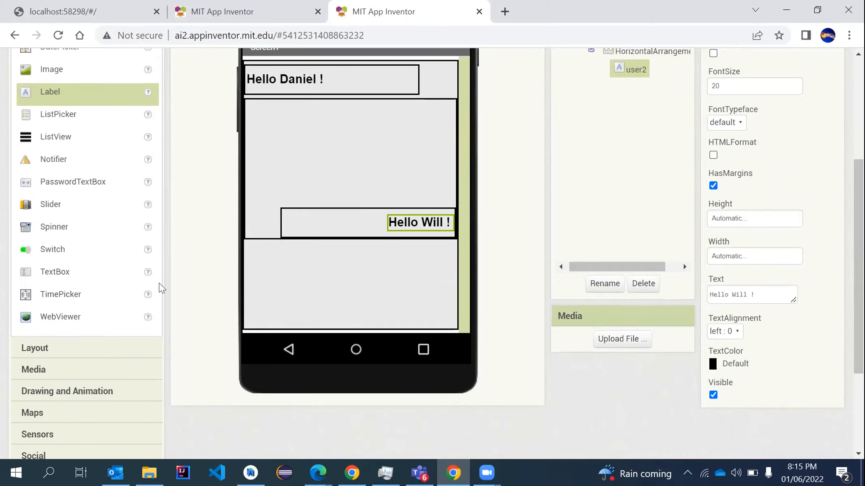
mouse_move(858, 202)
mouse_down()
mouse_move(857, 187)
mouse_move(857, 215)
mouse_up()
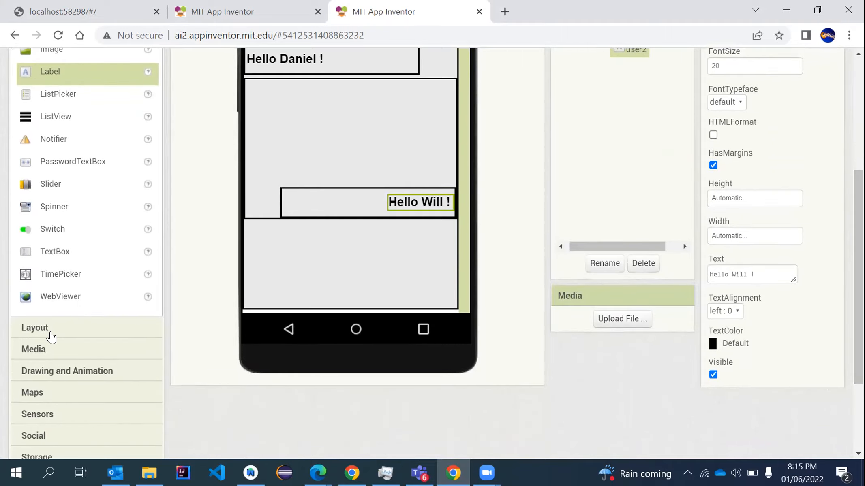
click(52, 334)
drag(857, 194, 858, 271)
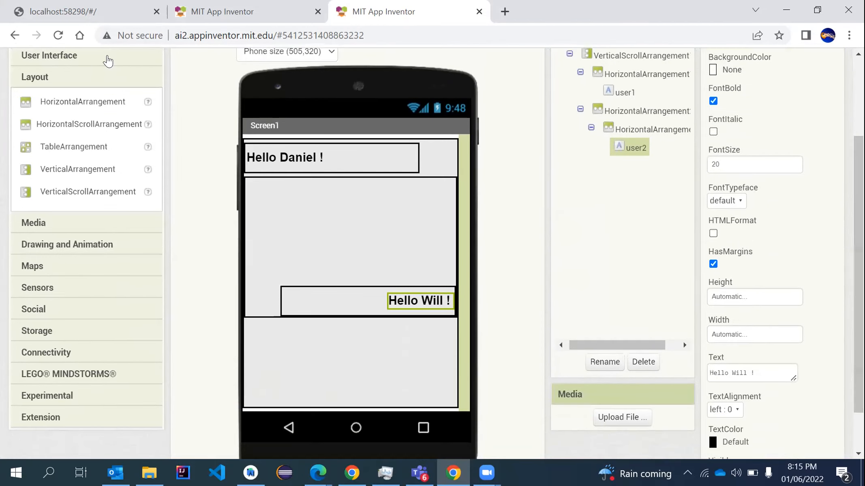
click(107, 59)
drag(43, 81, 295, 351)
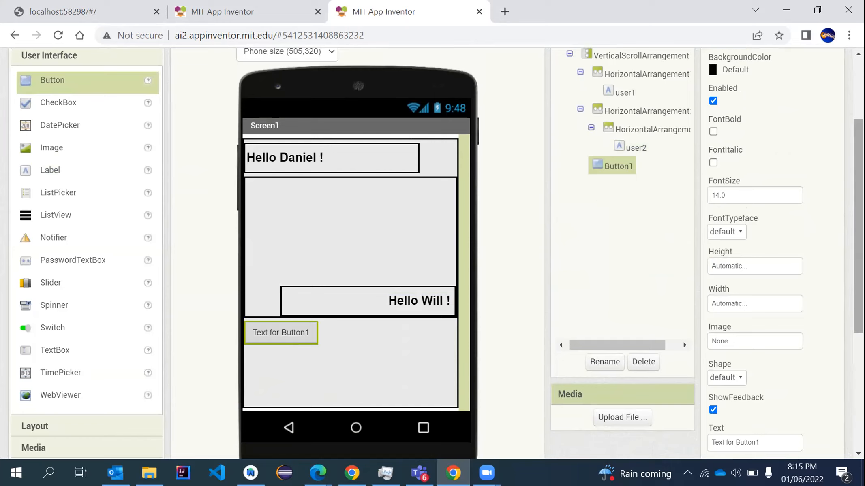
Delete the button placed below the second message row.
drag(858, 195, 858, 189)
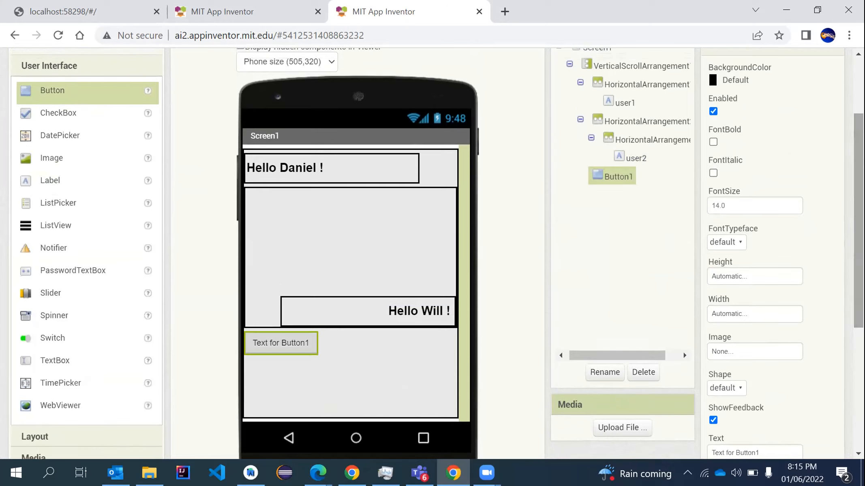
click(615, 142)
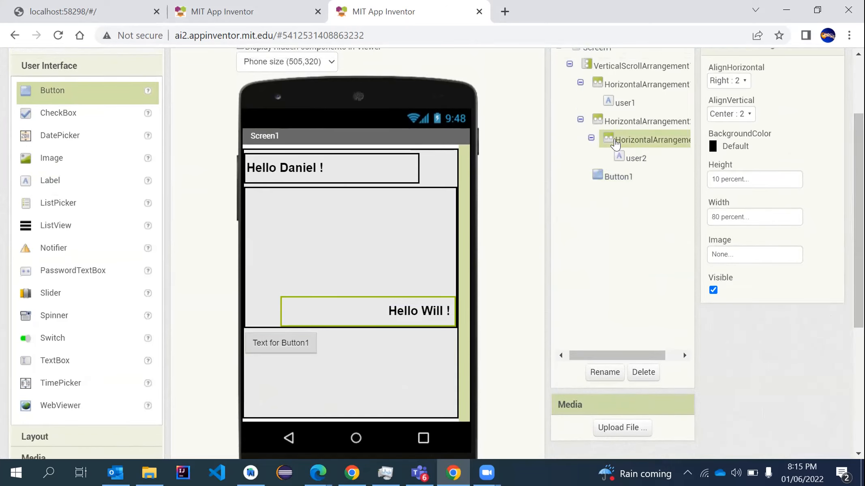
click(279, 347)
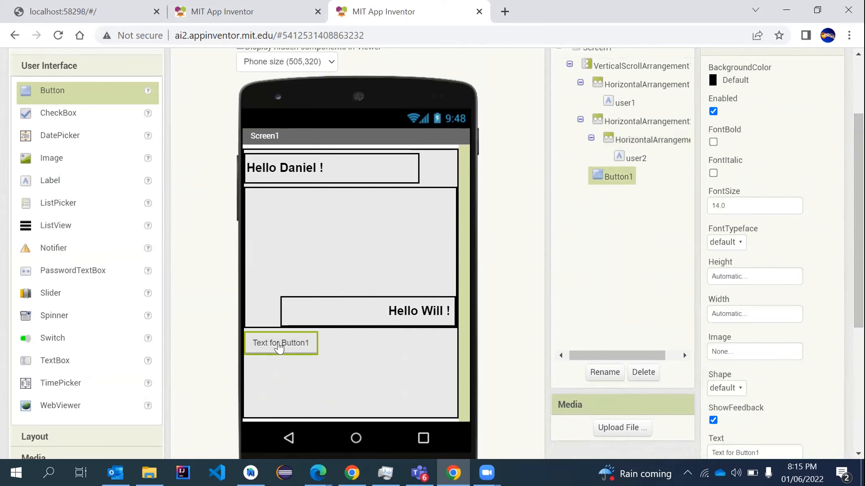
click(643, 372)
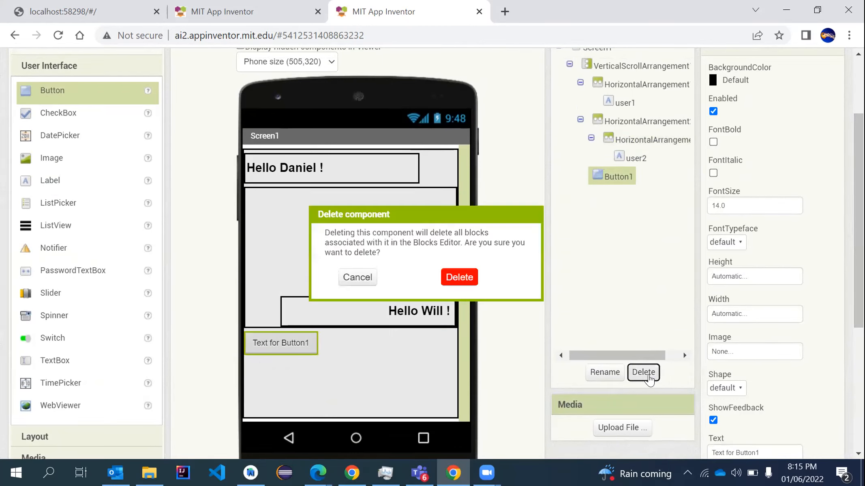
click(466, 282)
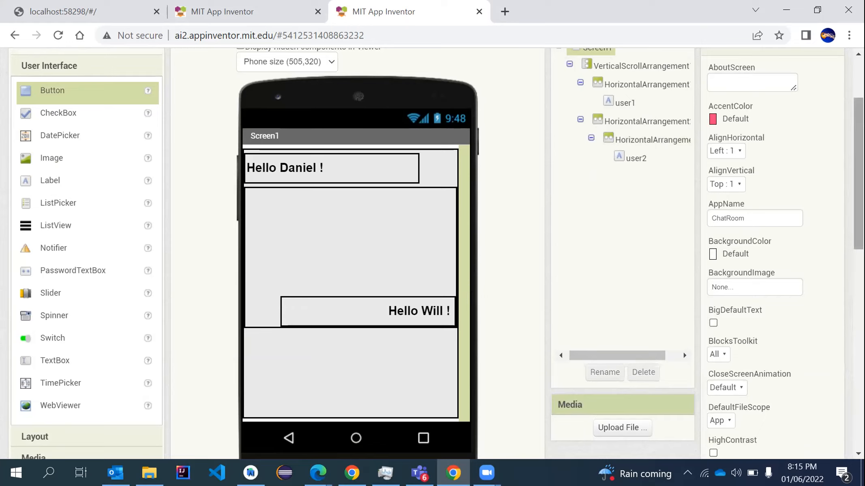
Add a HorizontalArrangement to the vertical scroll arrangement, directly below the second message row.
scroll(427, 251, up, 2)
scroll(323, 143, down, 3)
scroll(324, 143, up, 2)
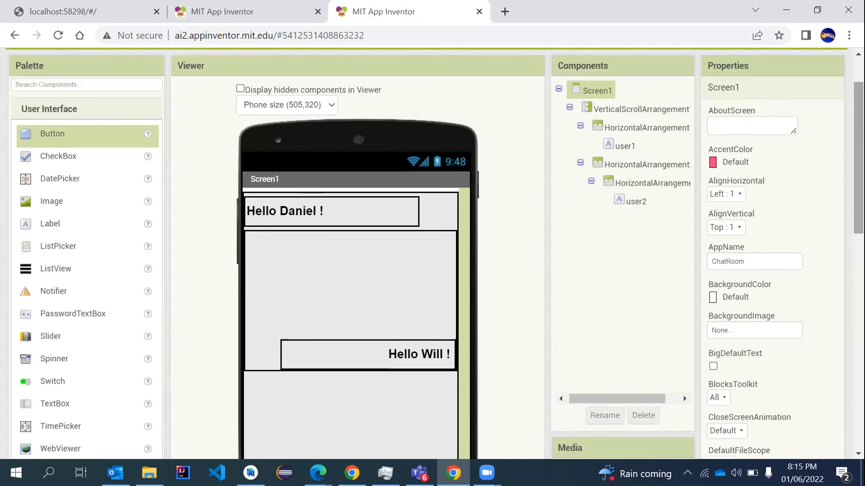
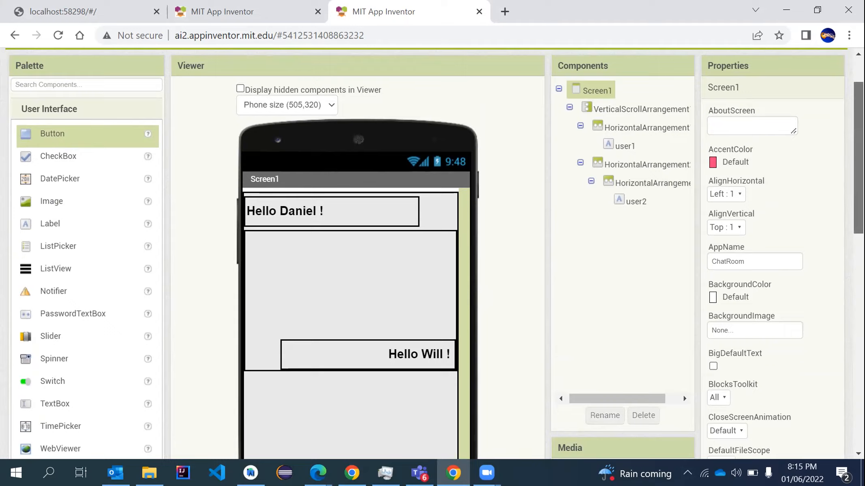
scroll(49, 381, down, 2)
click(35, 382)
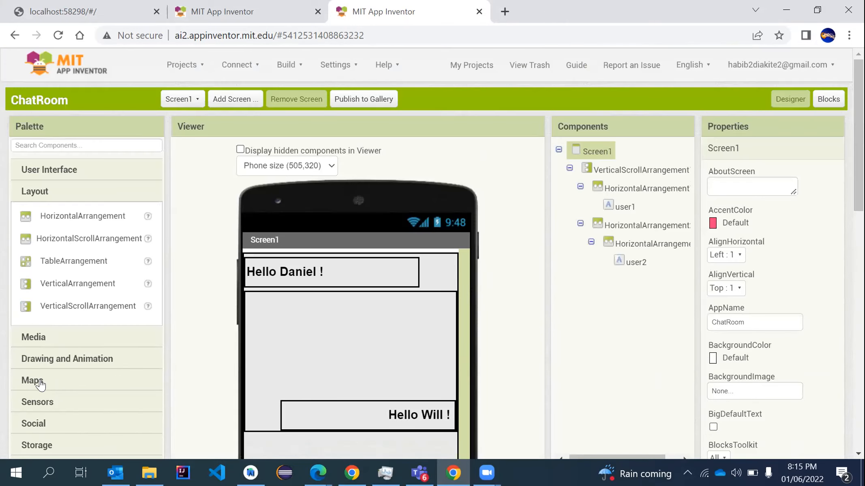
scroll(433, 244, down, 3)
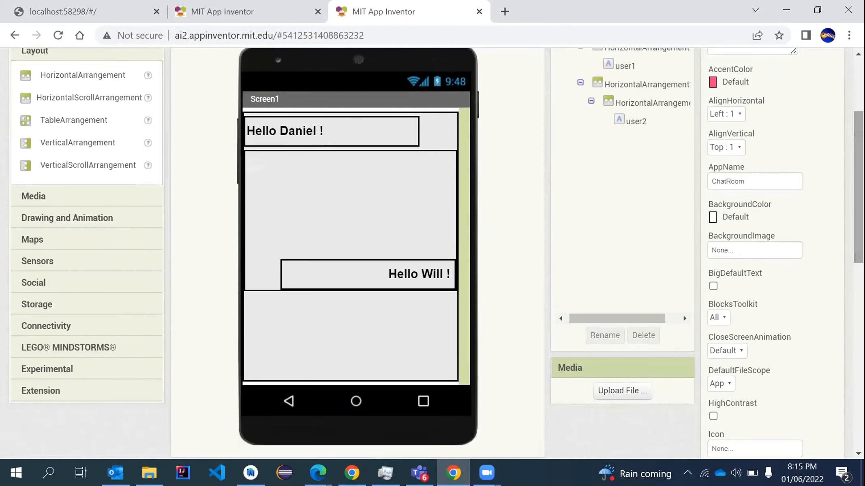
drag(68, 81, 328, 340)
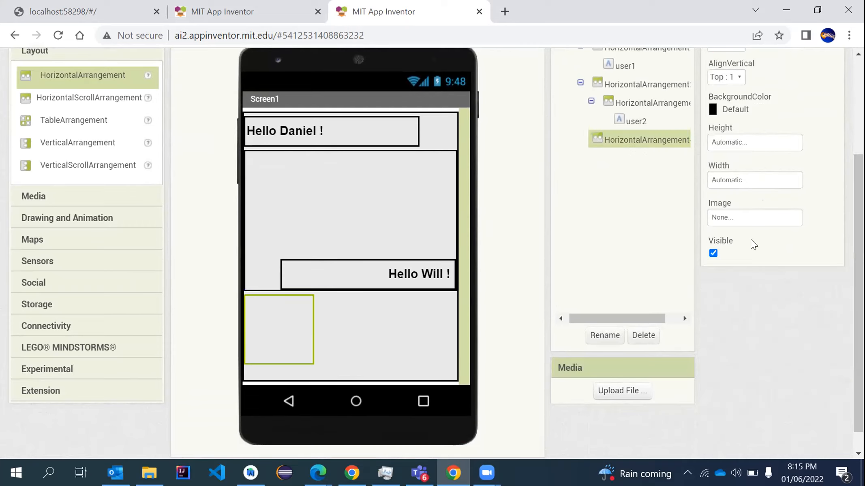
Set the new horizontal arrangement's height to 10 percent.
scroll(328, 340, up, 1)
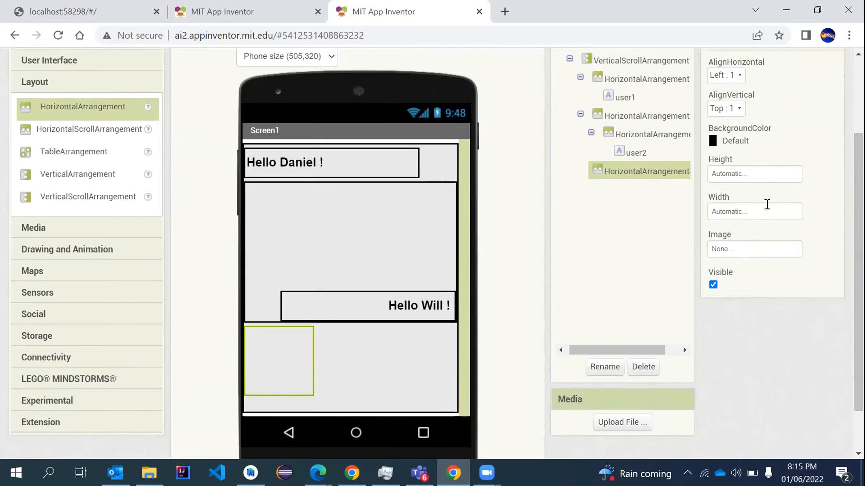
click(736, 178)
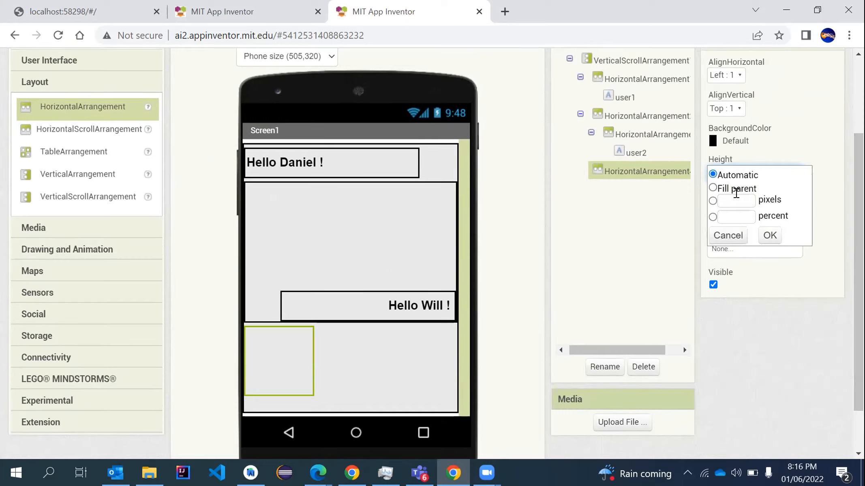
click(733, 212)
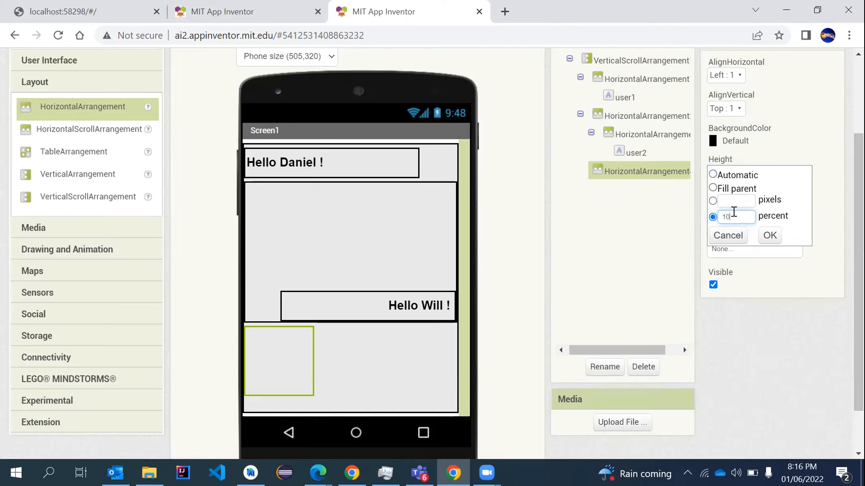
click(769, 235)
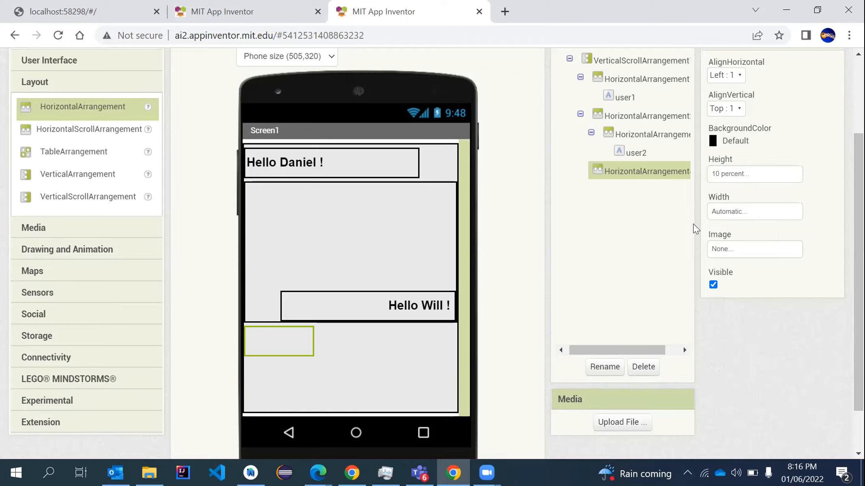
Set the new horizontal arrangement's width to Fill parent.
click(718, 248)
click(739, 202)
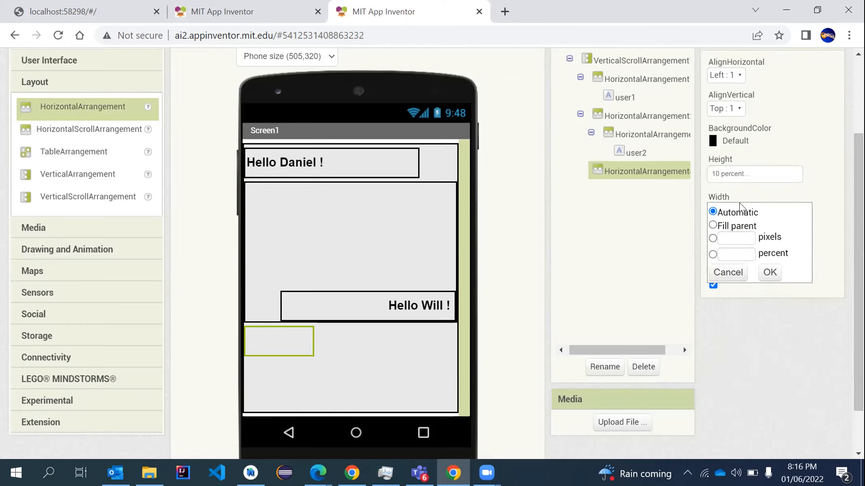
click(727, 226)
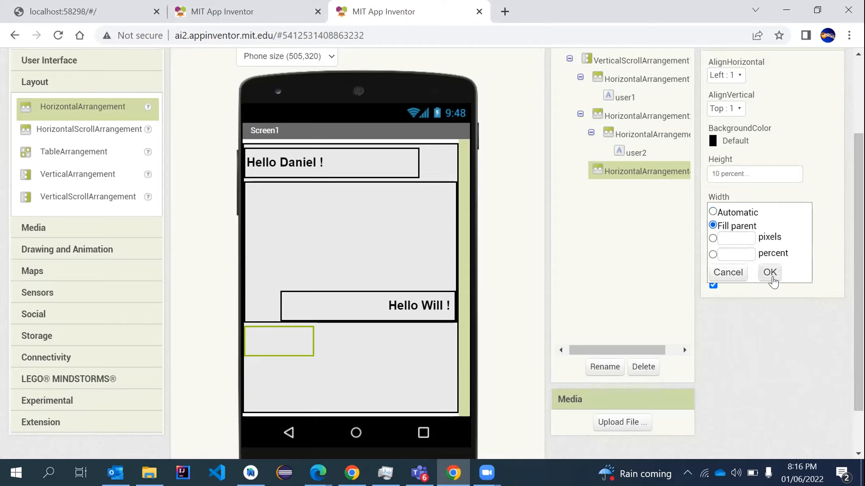
click(769, 272)
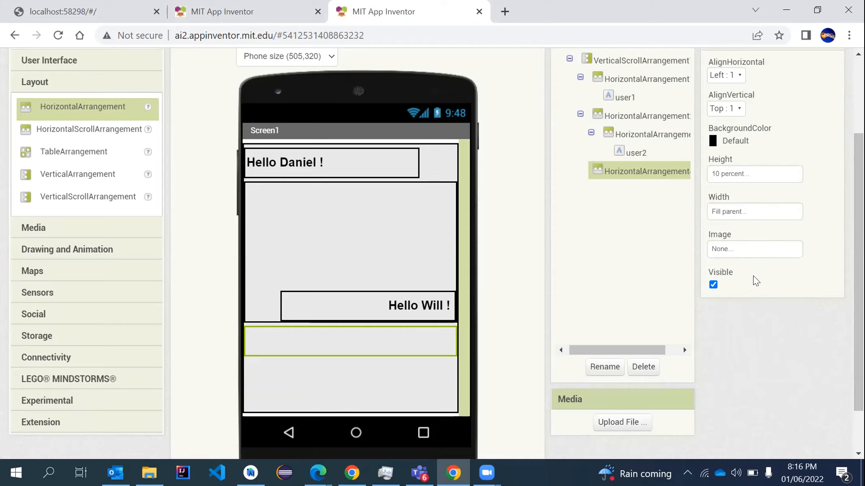
Add two buttons side by side inside the empty horizontal arrangement below the second message row.
drag(861, 167, 860, 130)
click(40, 103)
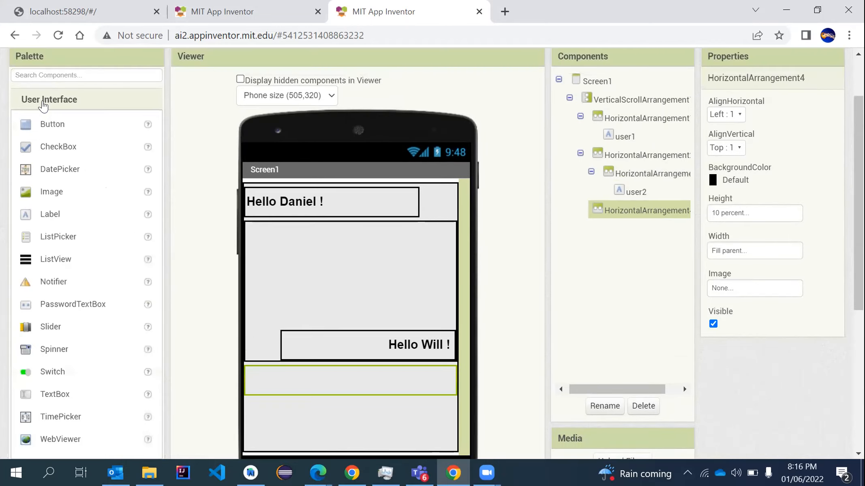
drag(43, 127, 285, 372)
scroll(5, 100, down, 1)
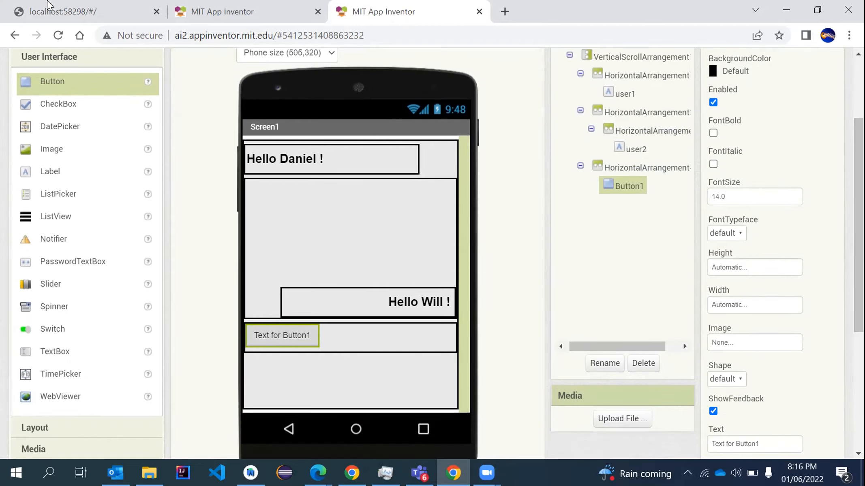
mouse_move(66, 83)
mouse_down()
mouse_move(281, 284)
mouse_move(147, 210)
mouse_move(53, 179)
mouse_move(320, 373)
mouse_move(380, 342)
mouse_move(284, 353)
mouse_move(435, 334)
mouse_move(399, 342)
mouse_move(365, 335)
mouse_up()
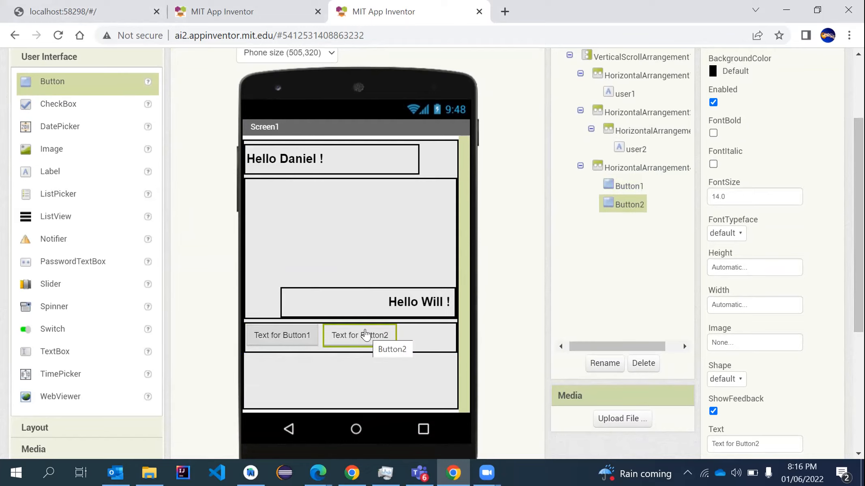
Set the first button's text to "Send".
click(421, 333)
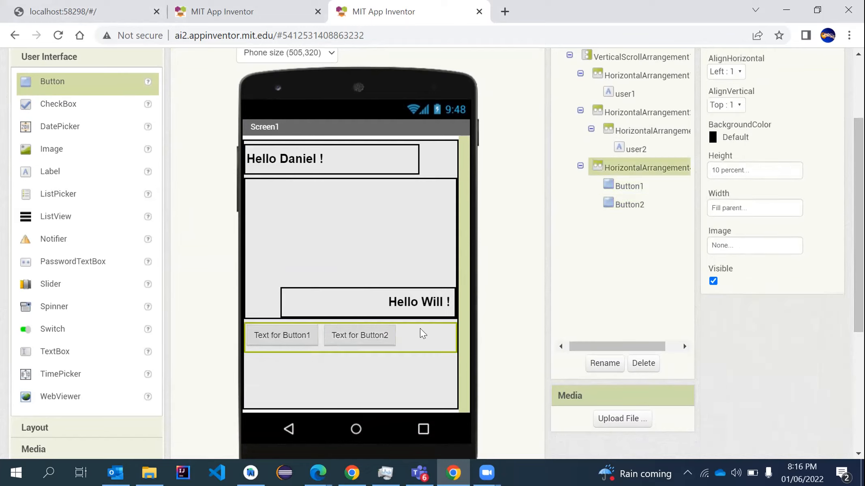
click(303, 338)
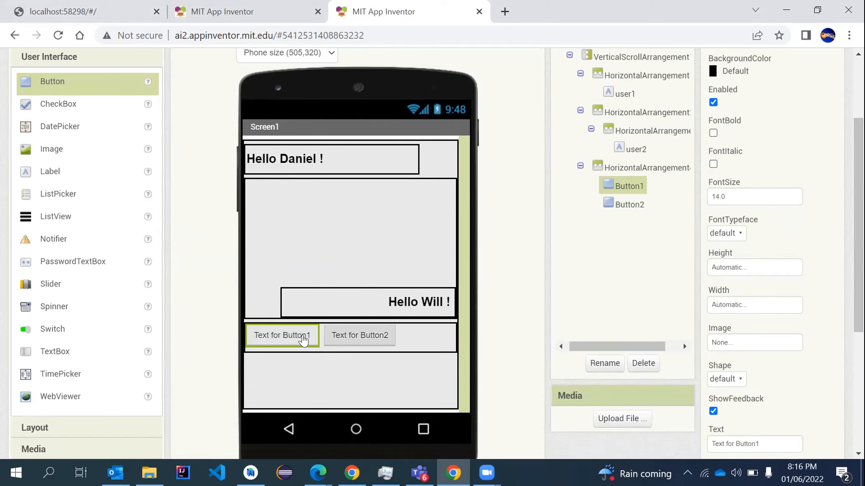
click(360, 335)
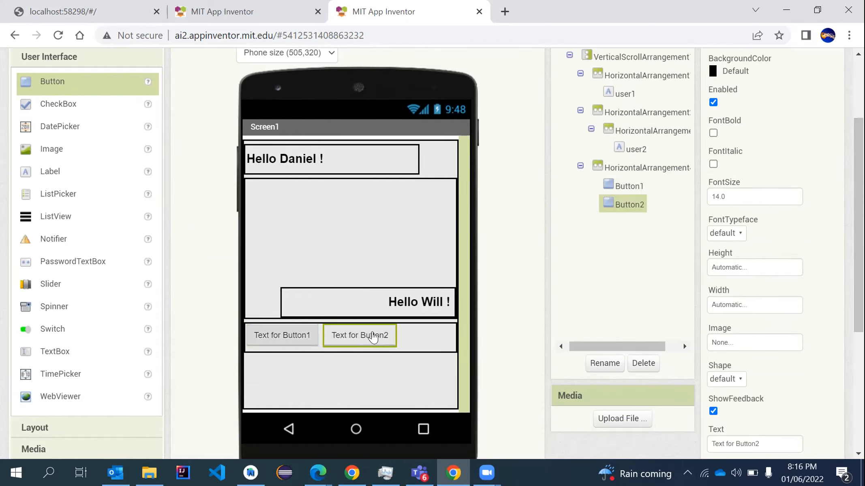
click(293, 336)
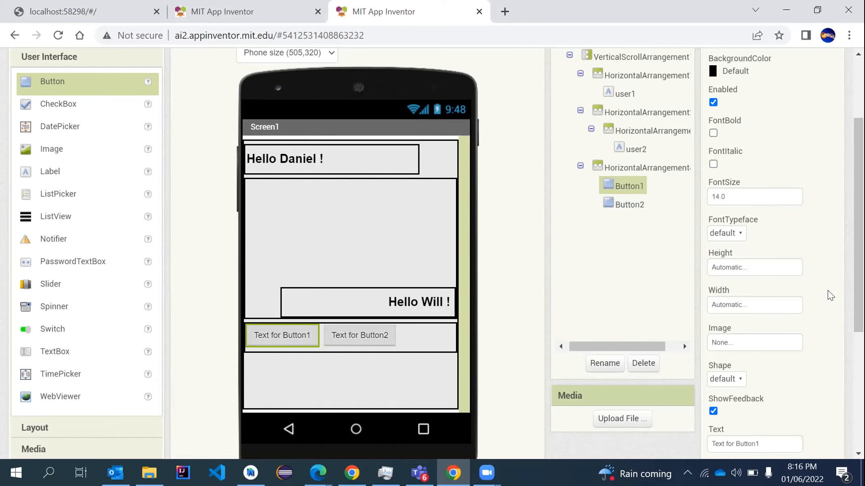
drag(859, 294, 858, 379)
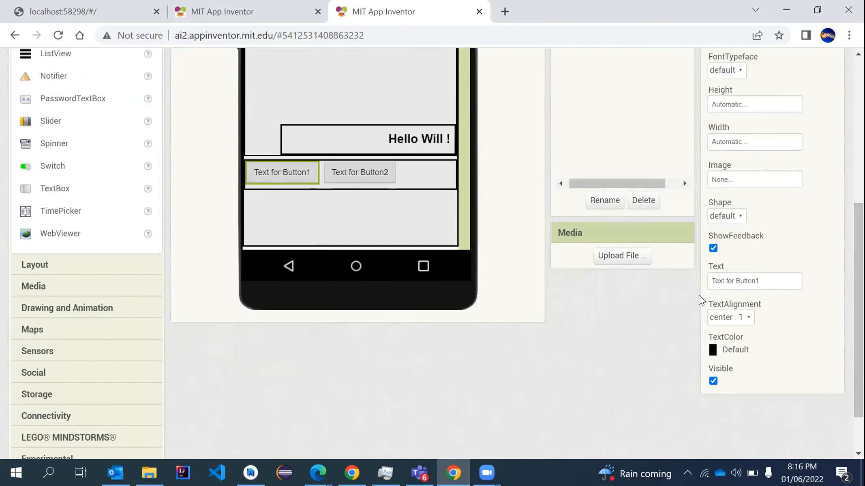
click(738, 281)
text(Send)
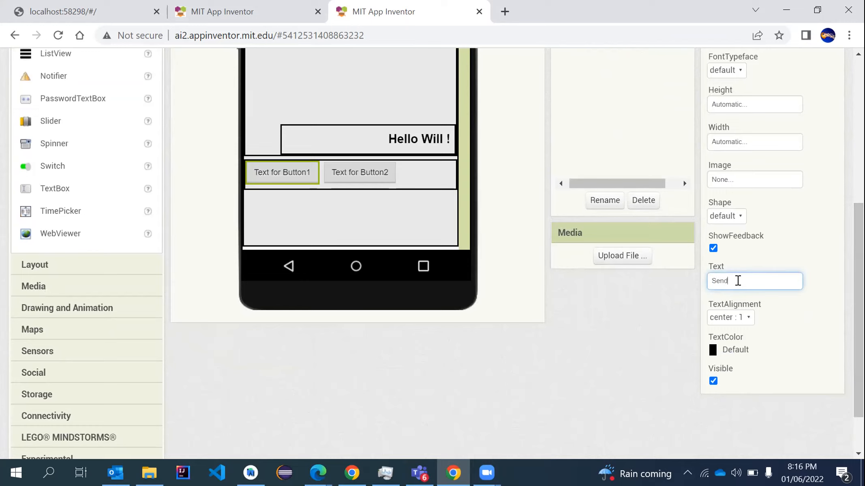
key(Return)
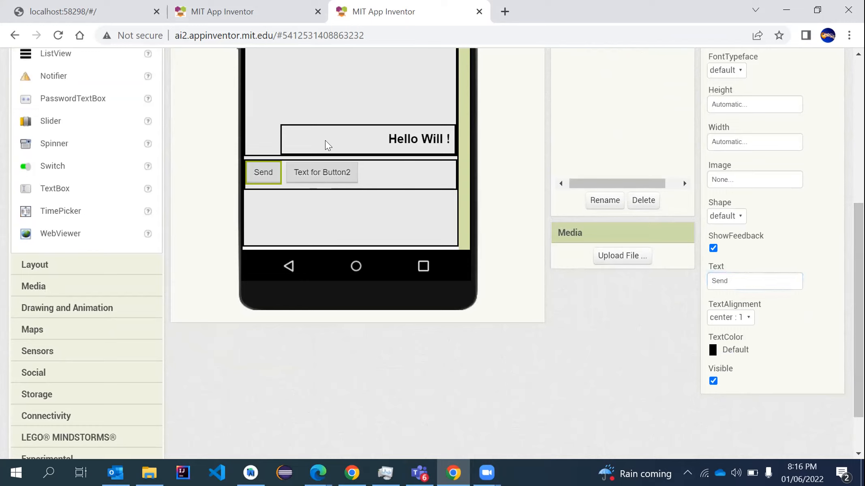
Set the second button's text to "Cancel".
click(347, 172)
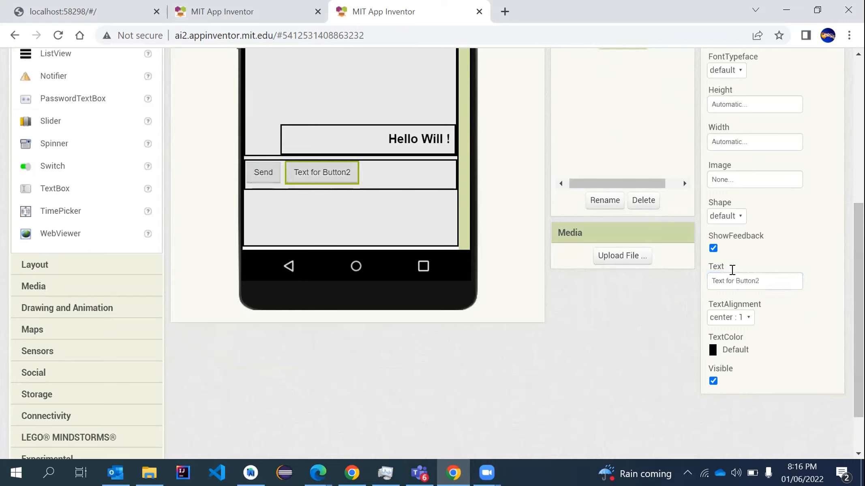
click(729, 277)
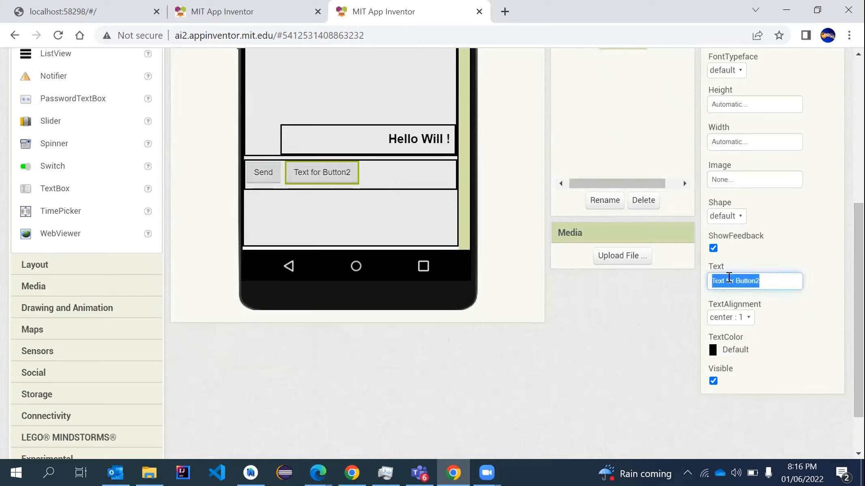
text(Cenc)
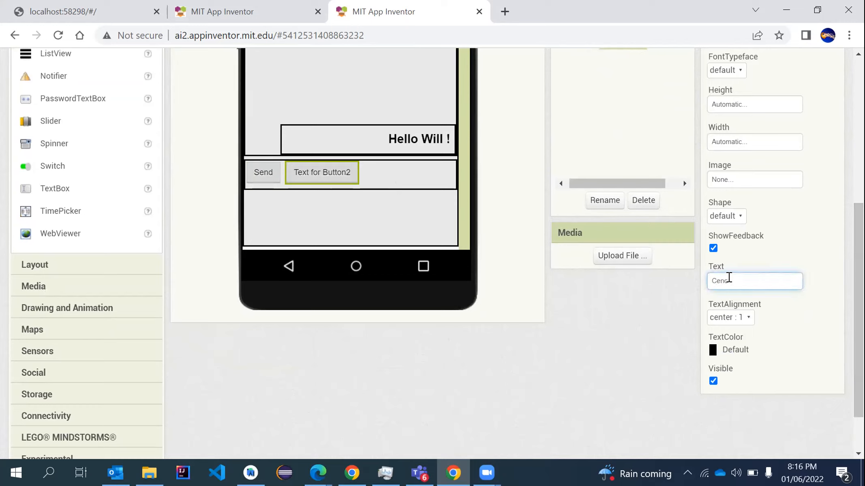
key(BackSpace)
key(BackSpace)
text(ancel)
key(Return)
Set the Send button's width to Fill parent.
drag(858, 285, 858, 230)
click(476, 271)
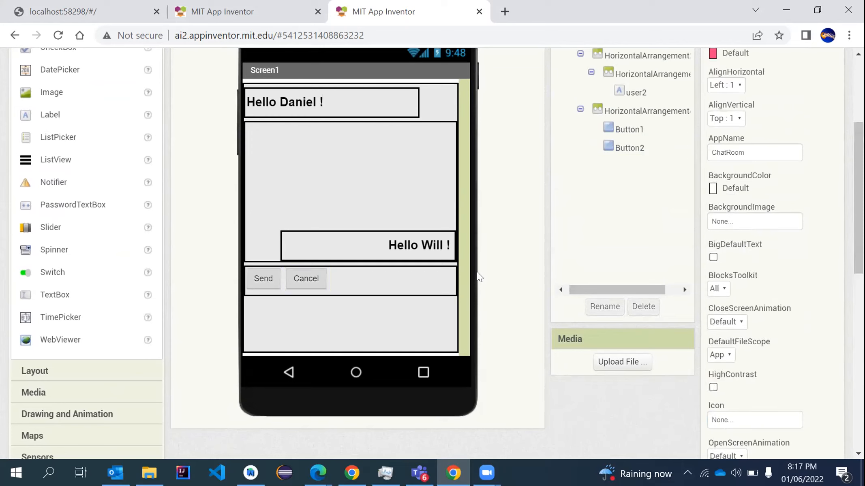
mouse_move(858, 244)
mouse_down()
mouse_move(857, 251)
mouse_move(858, 228)
mouse_move(858, 242)
mouse_up()
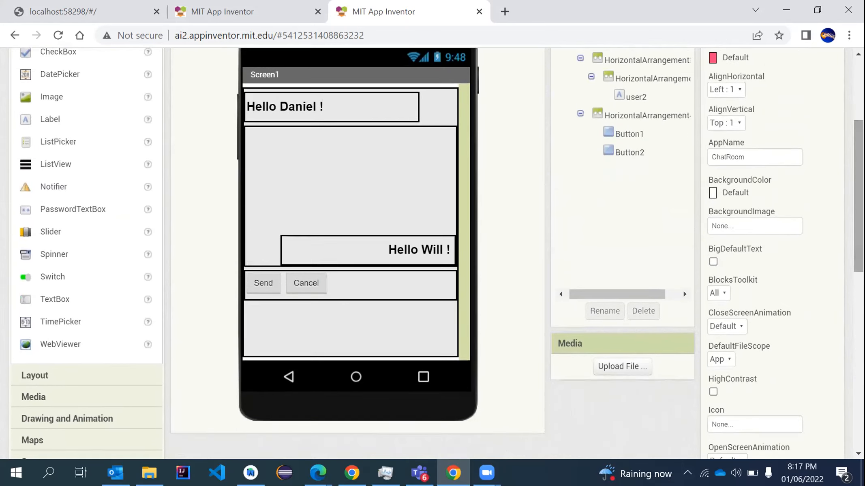
click(267, 285)
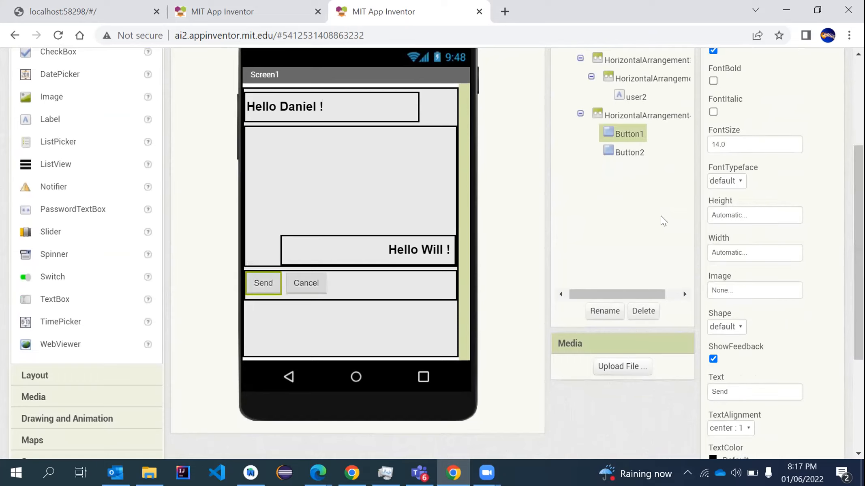
drag(858, 243, 857, 256)
mouse_move(858, 220)
mouse_down()
mouse_move(858, 274)
mouse_move(855, 192)
mouse_move(842, 265)
mouse_move(858, 121)
mouse_move(861, 232)
mouse_up()
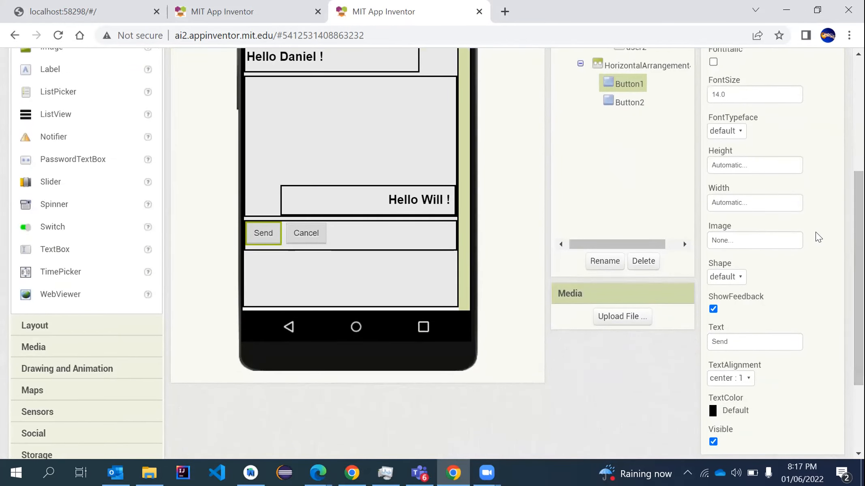
click(739, 204)
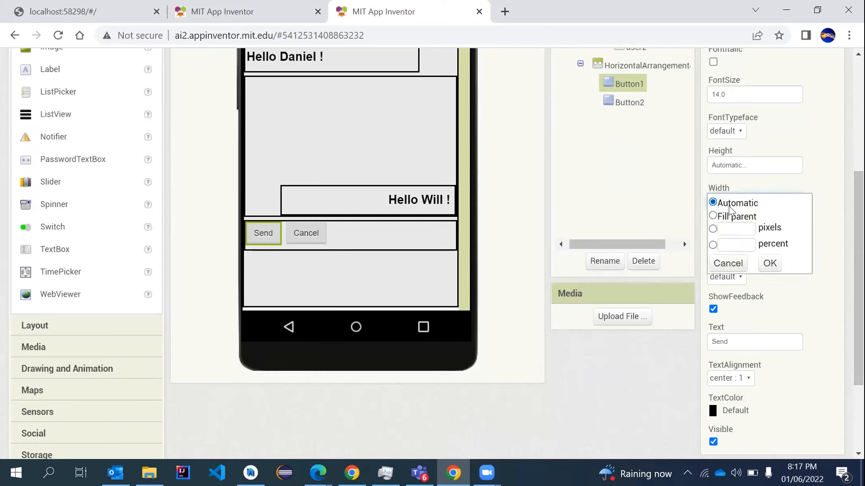
click(728, 217)
click(770, 263)
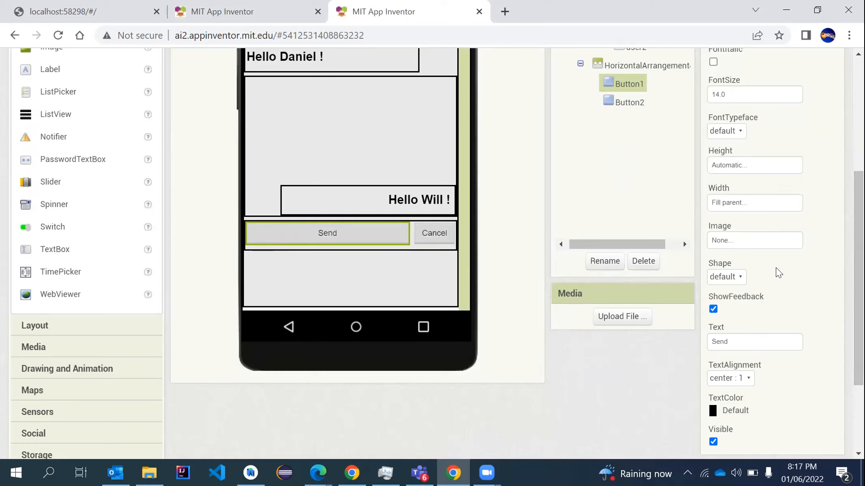
Set the Cancel button's width to Fill parent.
click(432, 230)
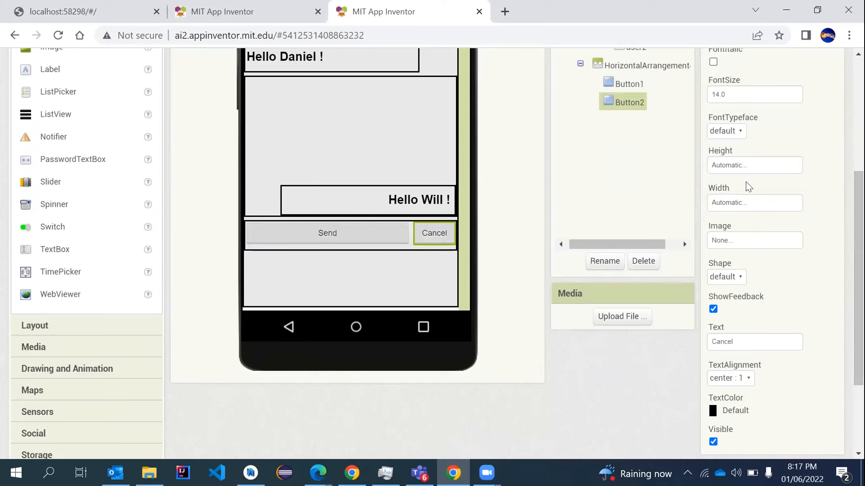
click(744, 201)
click(729, 217)
click(770, 263)
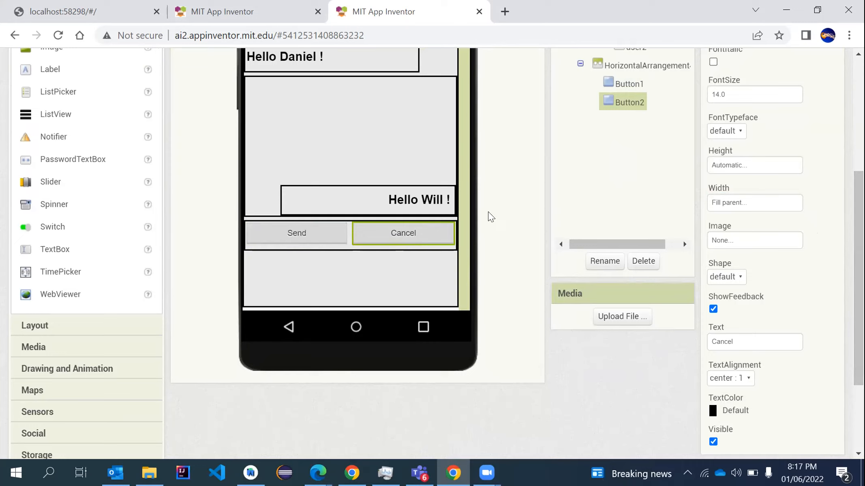
Examine the alignment and size properties of the vertical scroll arrangement and the horizontal arrangements holding the two users' messages.
click(425, 270)
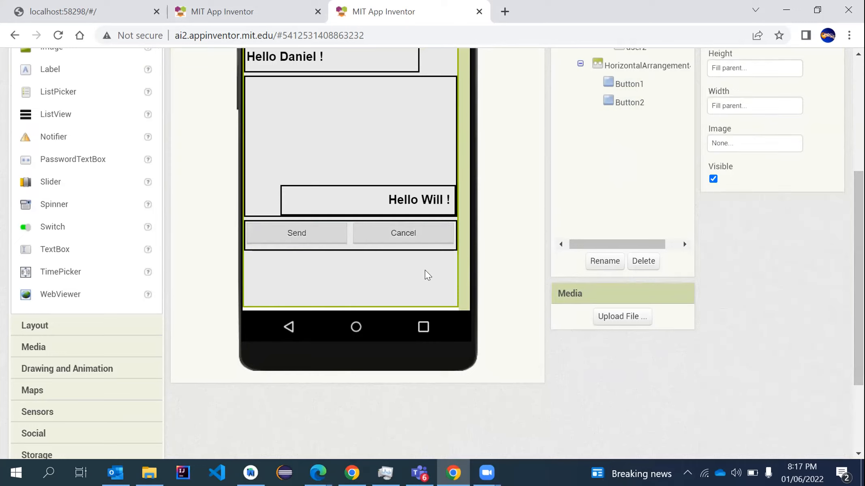
scroll(858, 284, up, 3)
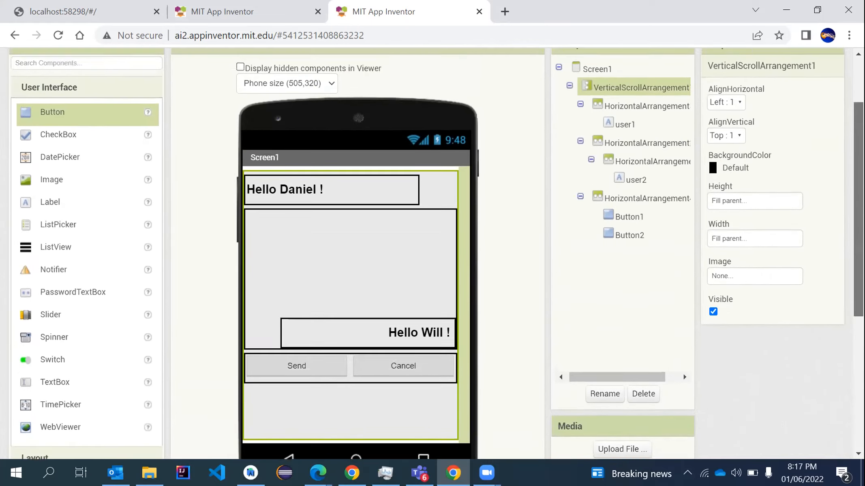
scroll(464, 297, down, 1)
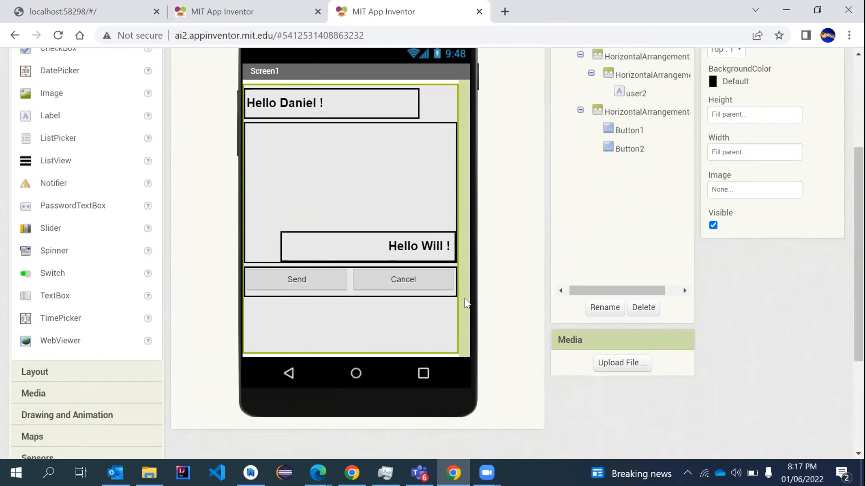
scroll(717, 190, up, 1)
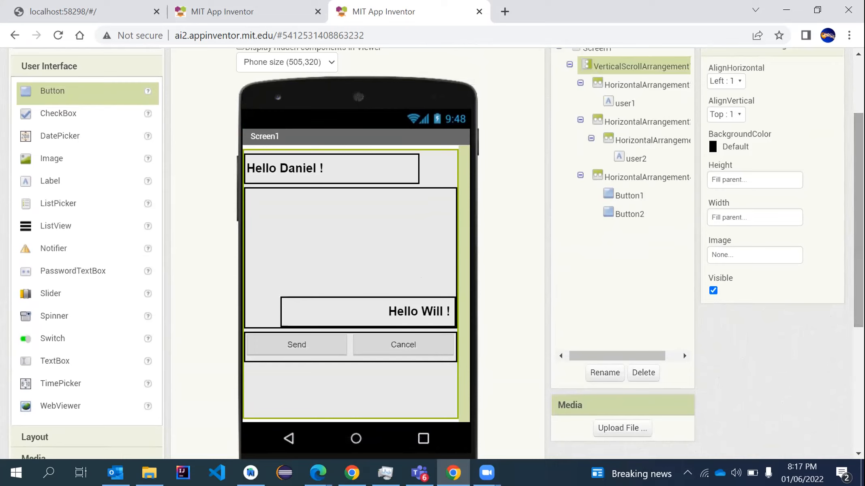
click(390, 205)
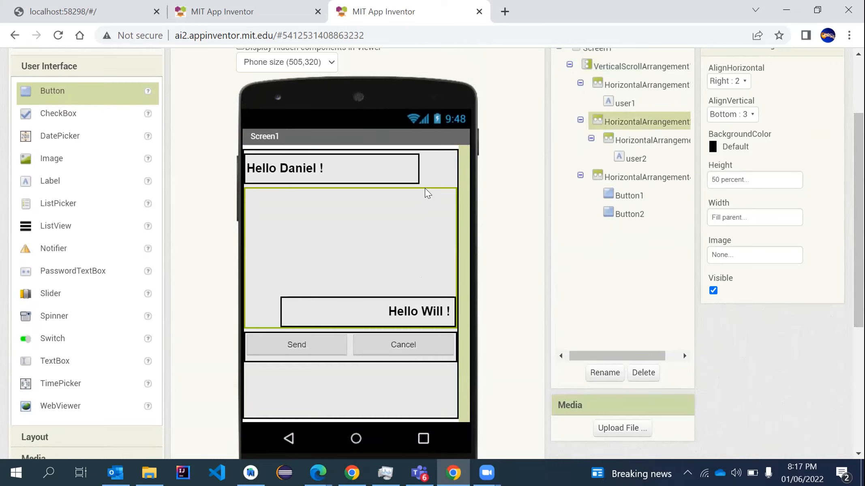
click(438, 176)
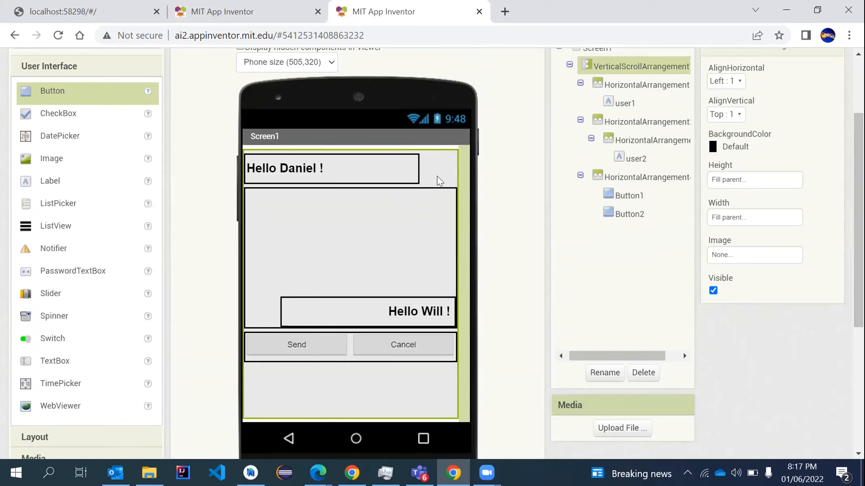
click(439, 195)
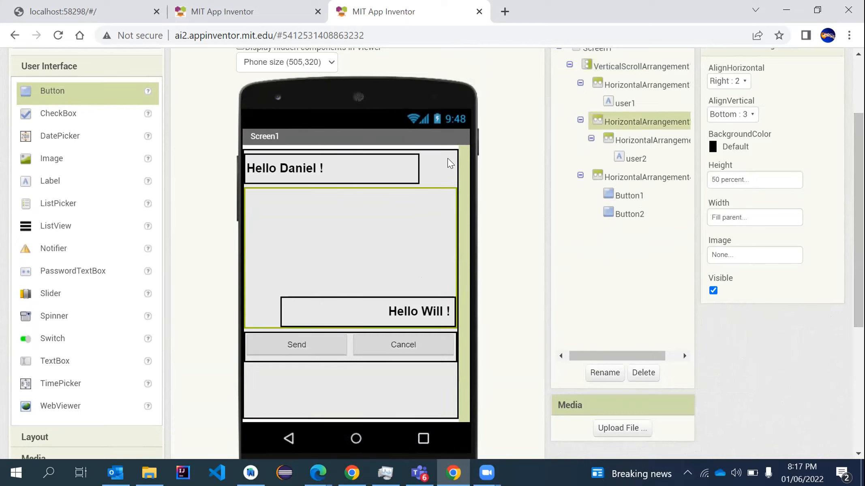
click(448, 158)
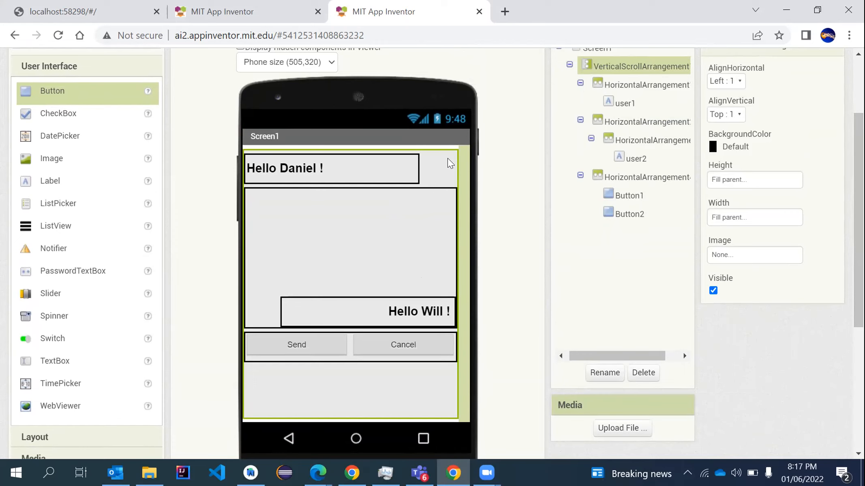
scroll(858, 218, up, 1)
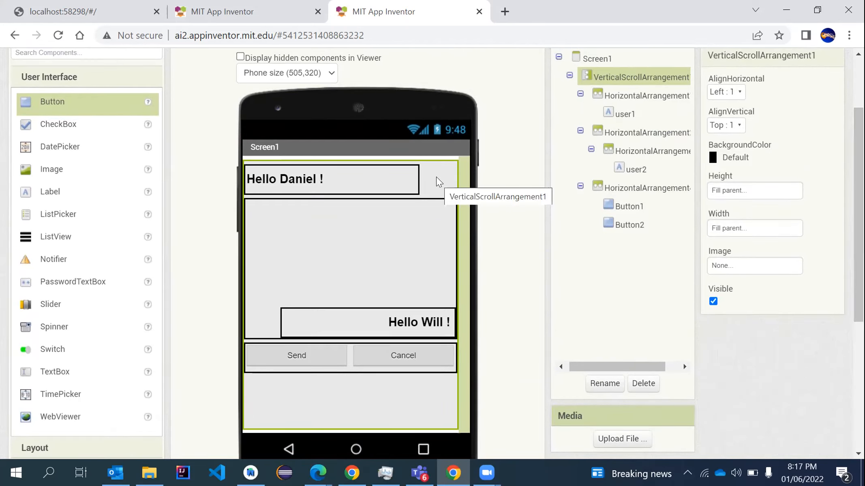
click(355, 178)
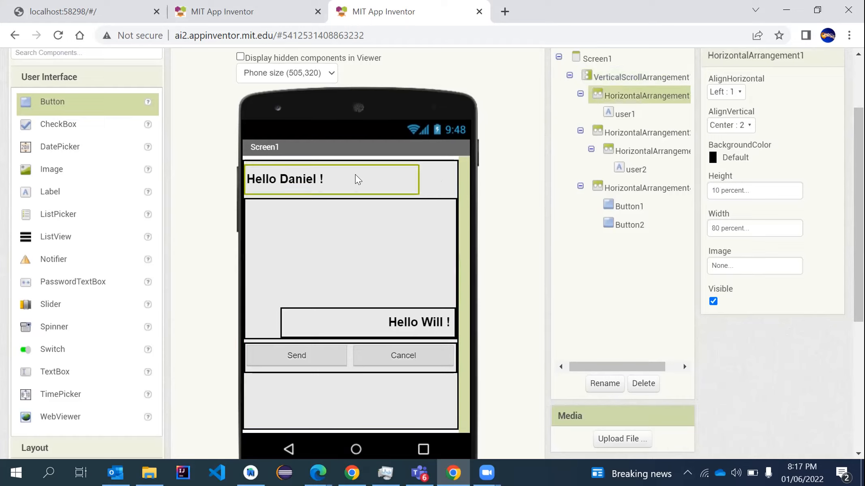
click(324, 320)
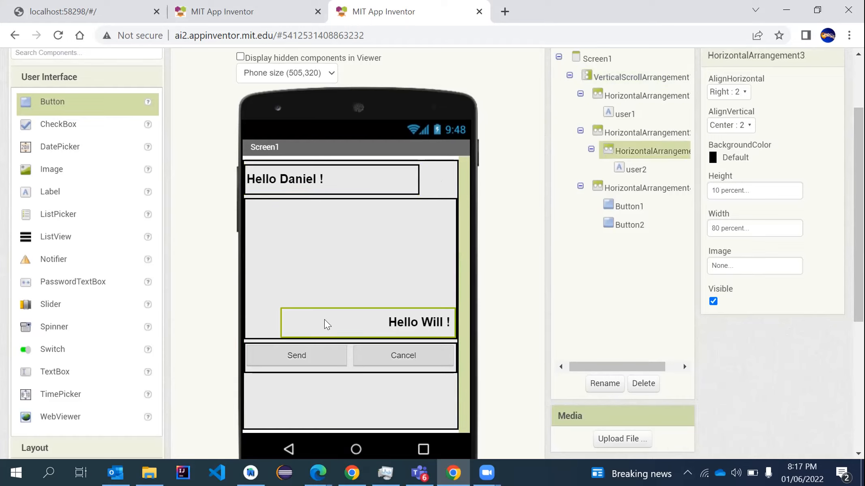
click(341, 235)
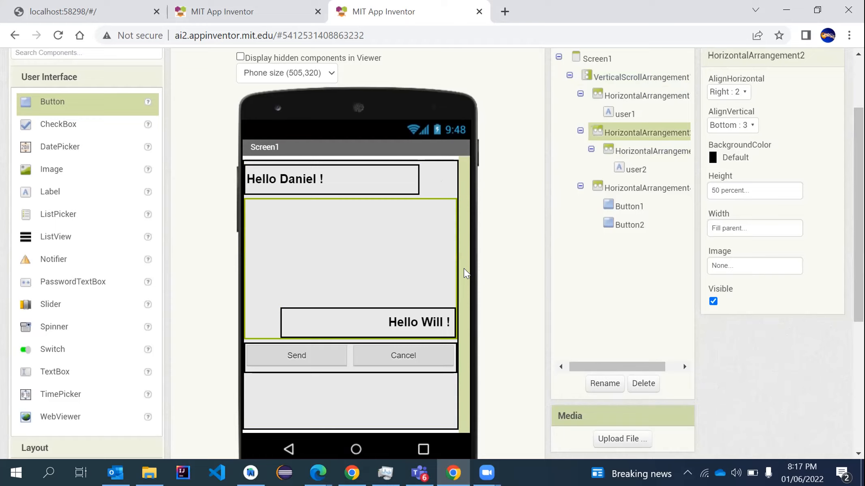
scroll(858, 243, down, 1)
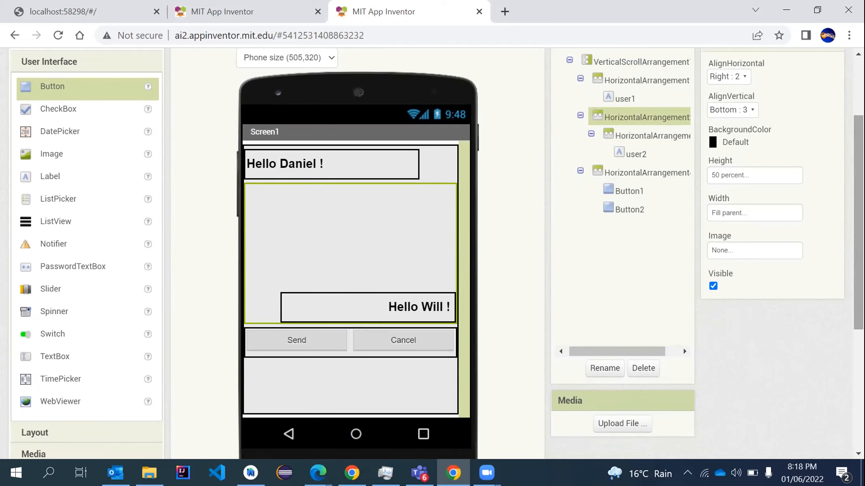
scroll(433, 254, down, 1)
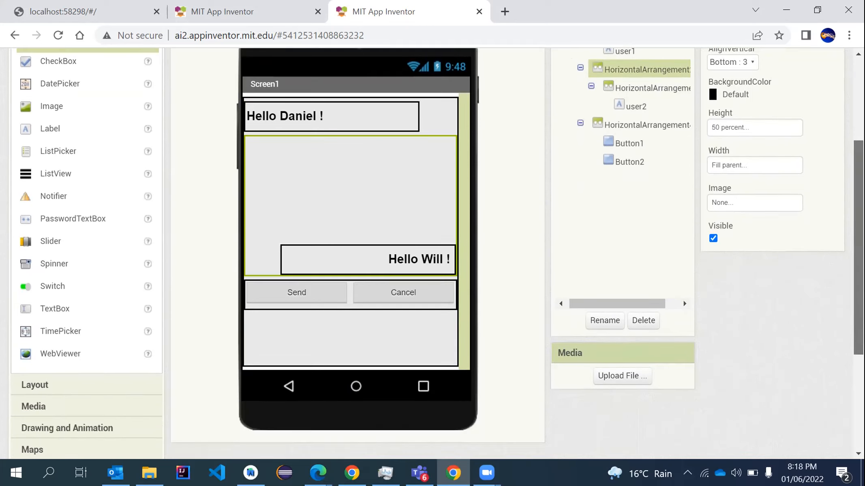
scroll(433, 254, up, 2)
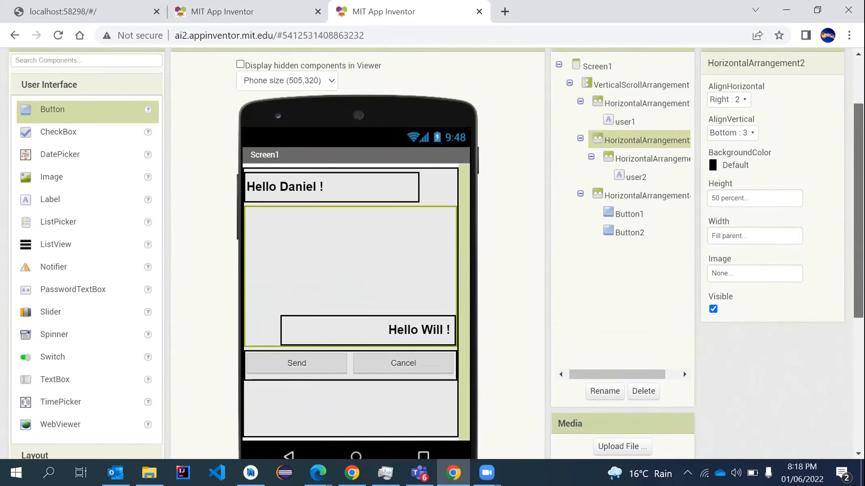
scroll(435, 254, up, 1)
scroll(432, 254, down, 1)
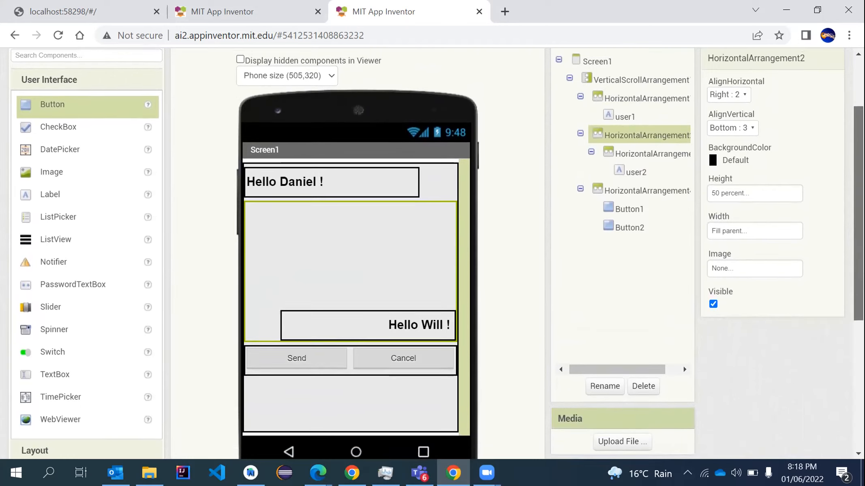
scroll(433, 254, up, 1)
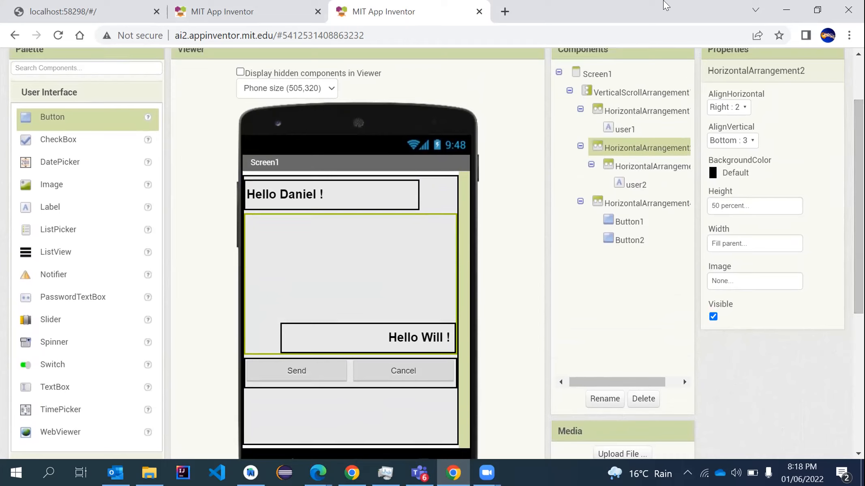
Set the background color of the vertical scroll arrangement to Gray.
click(636, 92)
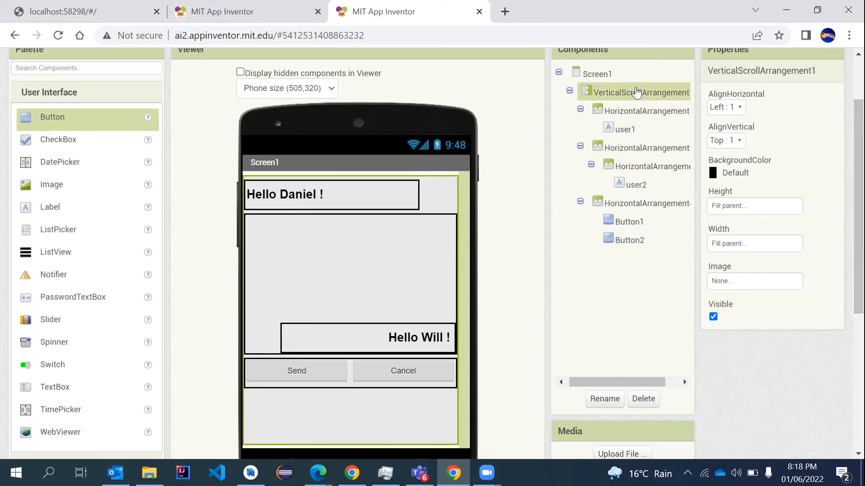
mouse_move(859, 162)
mouse_down()
mouse_move(858, 185)
mouse_move(858, 168)
mouse_up()
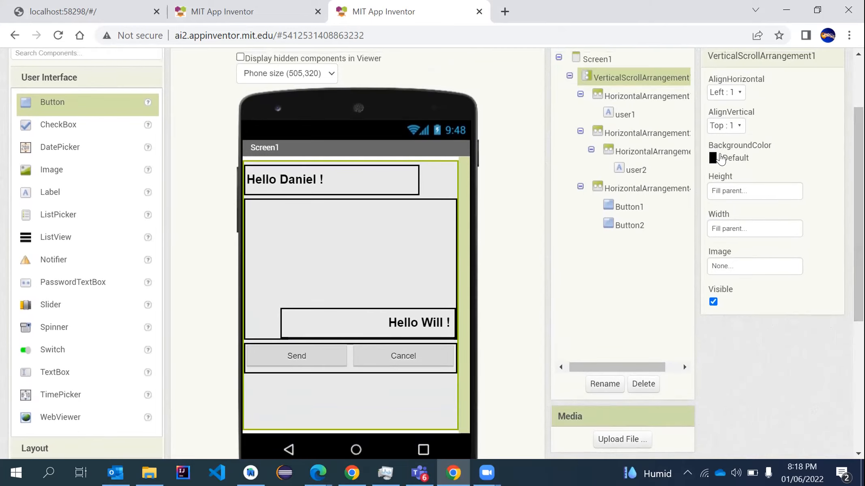
click(721, 158)
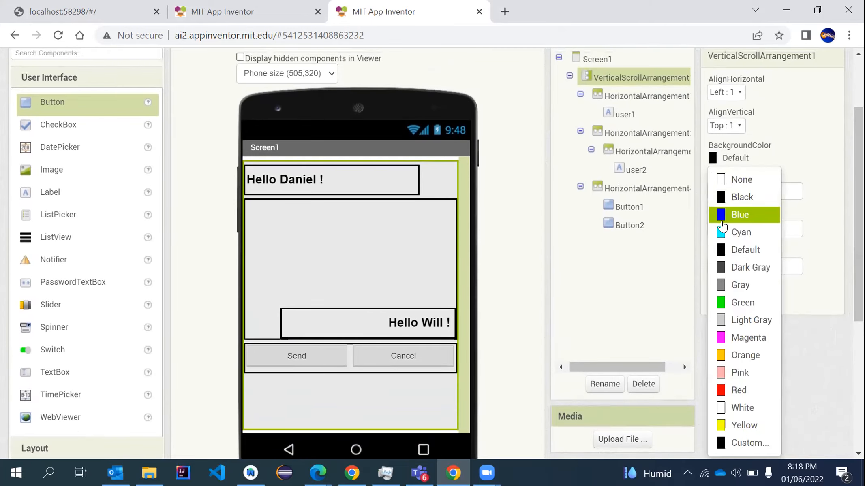
click(730, 284)
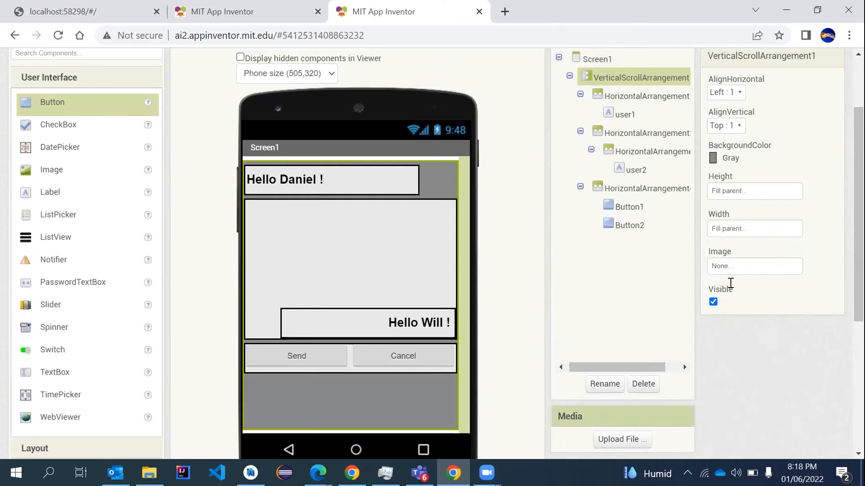
drag(858, 223, 858, 260)
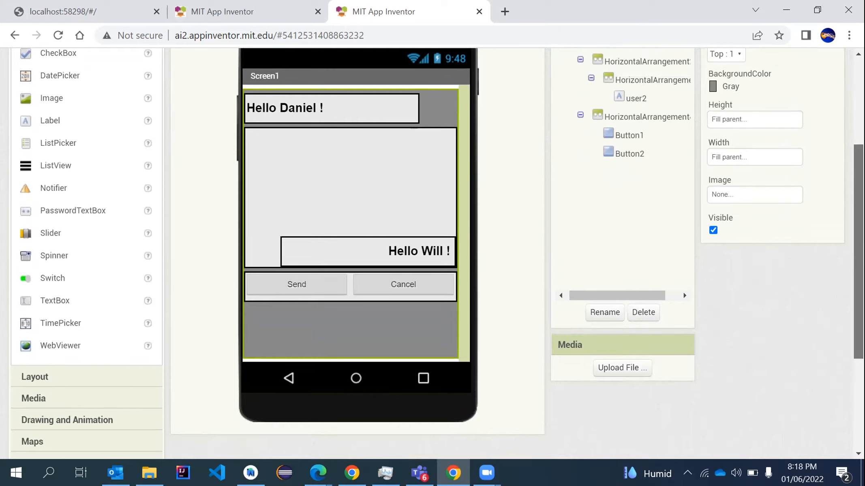
drag(858, 260, 858, 218)
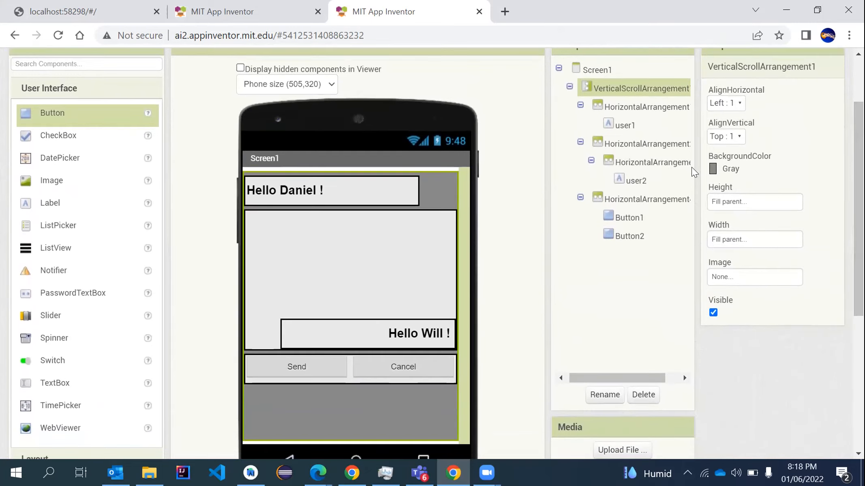
Set the background color of the vertical scroll arrangement to None.
click(718, 167)
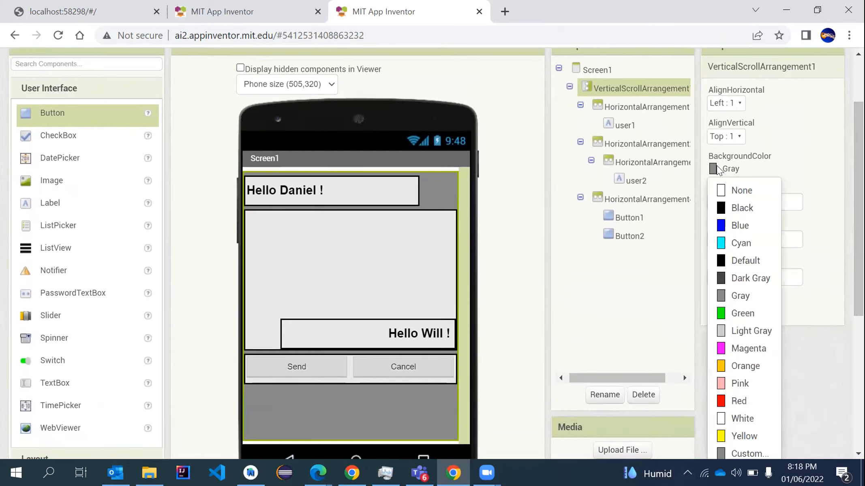
click(717, 193)
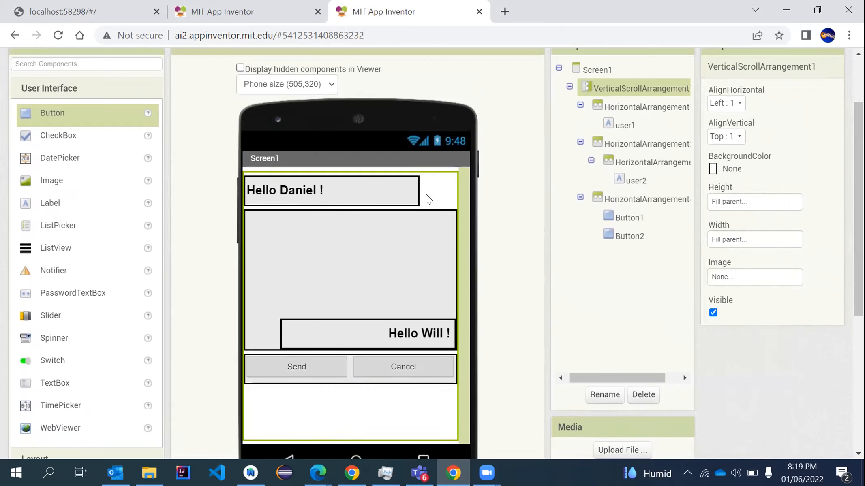
Set the background color of the horizontal arrangement holding the user1 message to Light Gray.
click(393, 198)
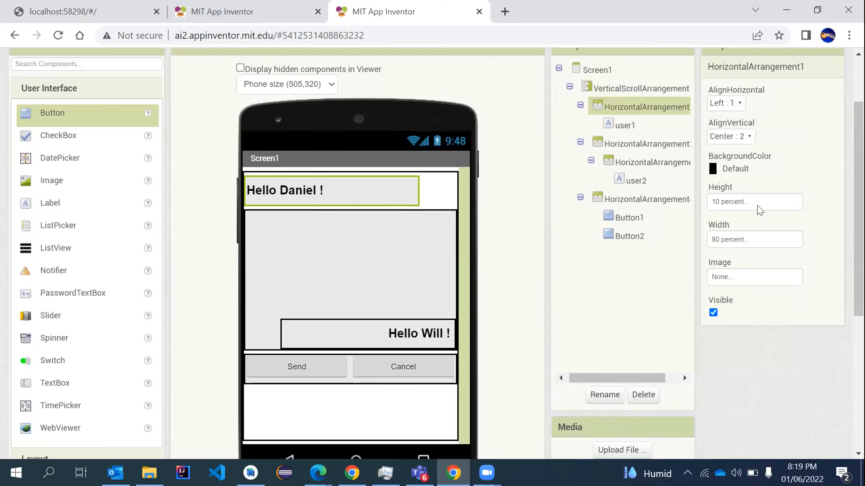
click(717, 169)
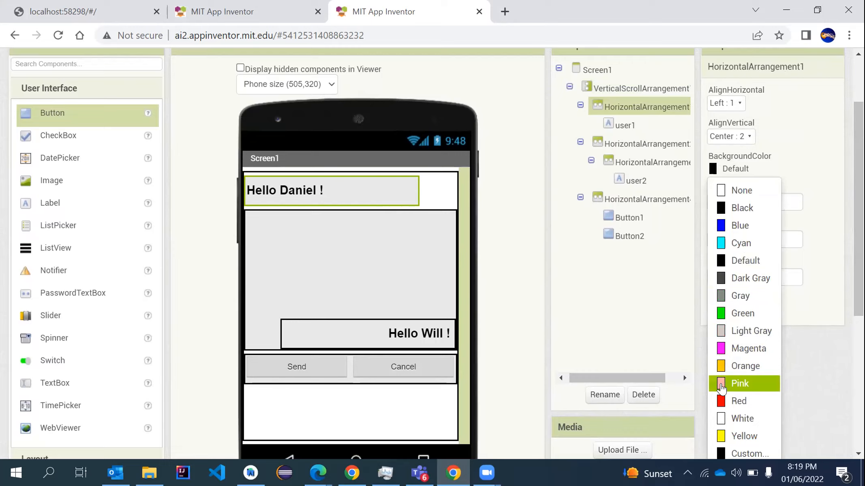
click(723, 331)
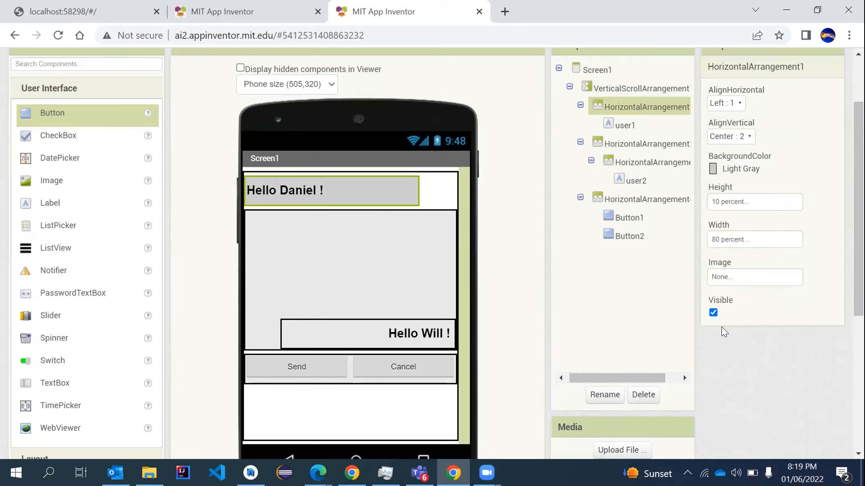
Set the background color of the large outer horizontal arrangement around the user2 message row to None.
click(366, 342)
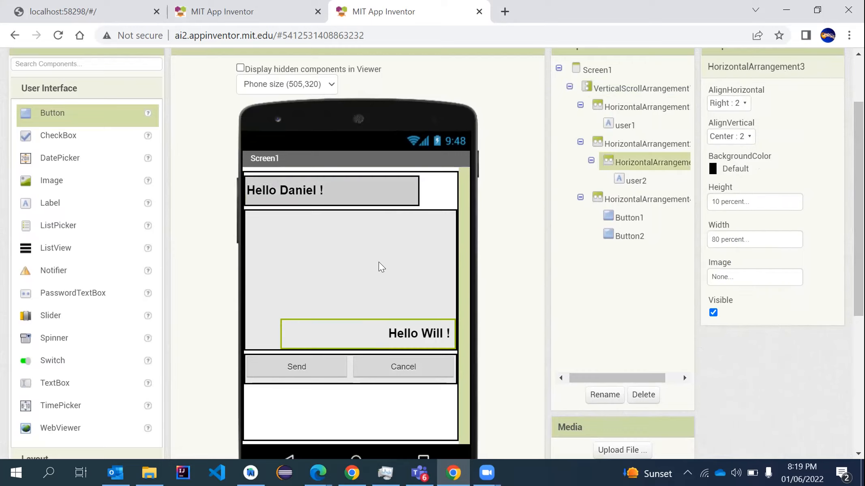
click(378, 261)
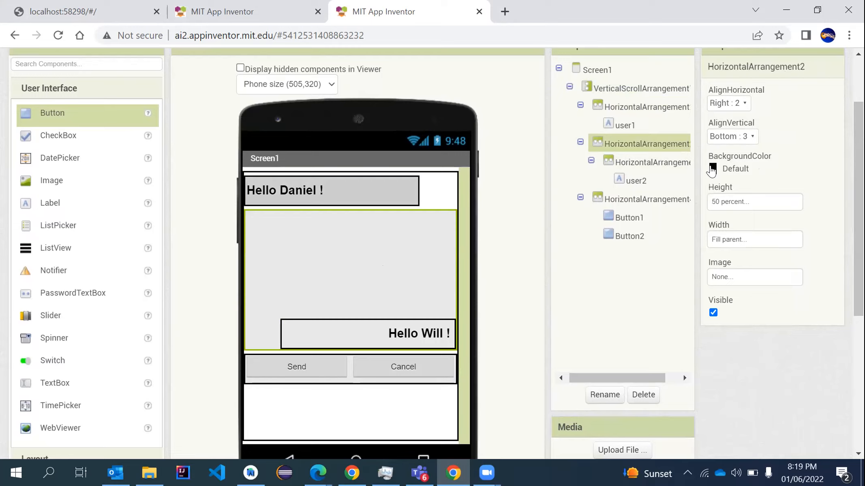
click(713, 169)
click(720, 190)
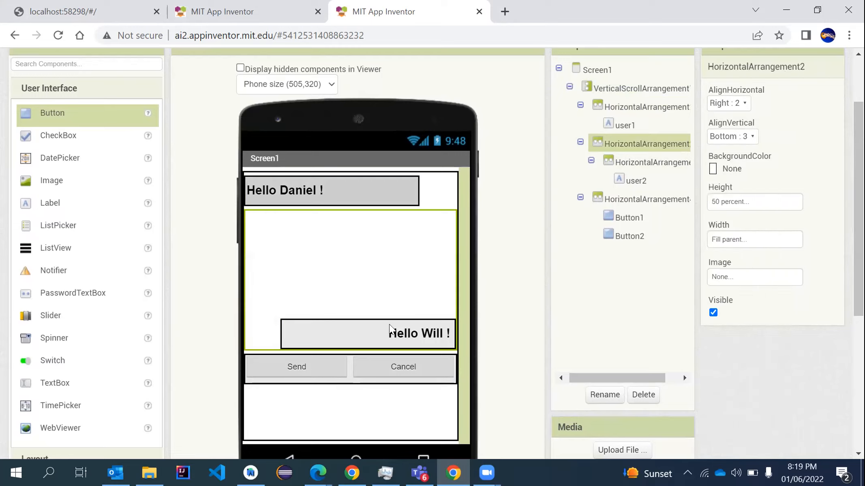
Set the background color of the inner horizontal arrangement holding the user2 message to Pink.
scroll(374, 255, down, 2)
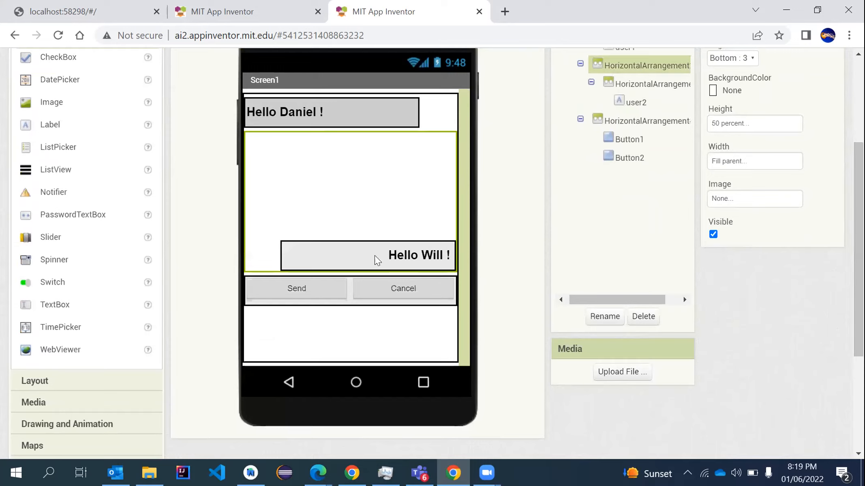
click(398, 247)
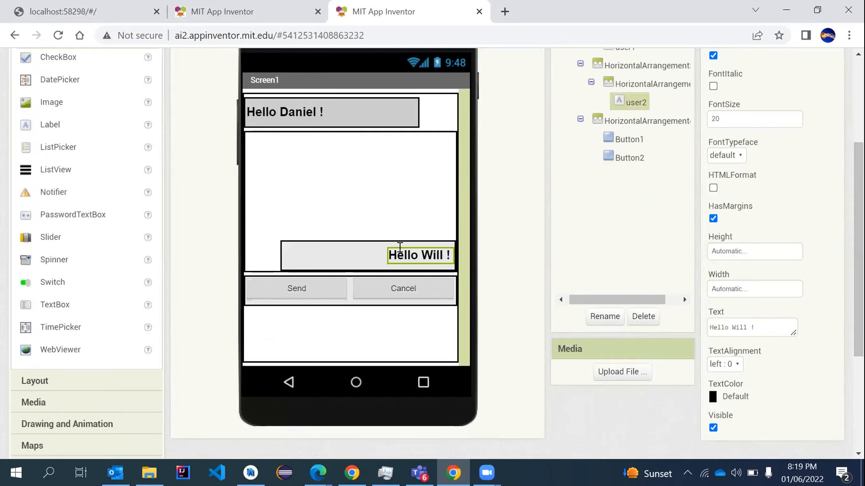
click(311, 255)
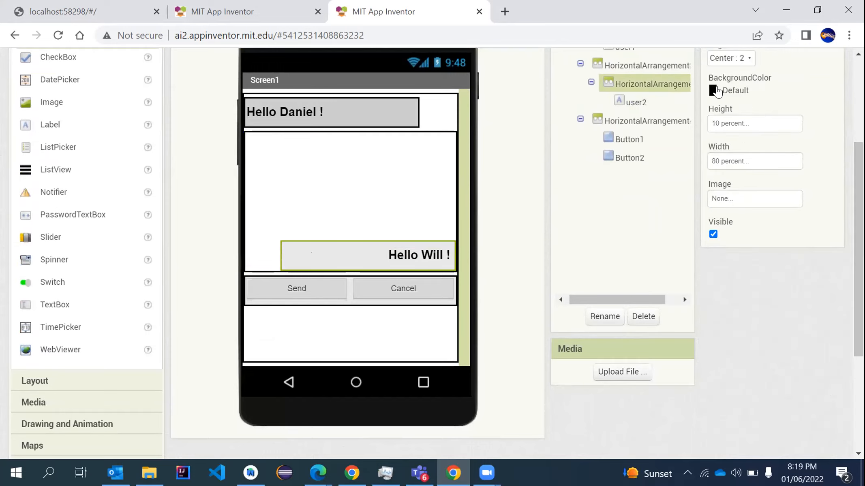
click(718, 90)
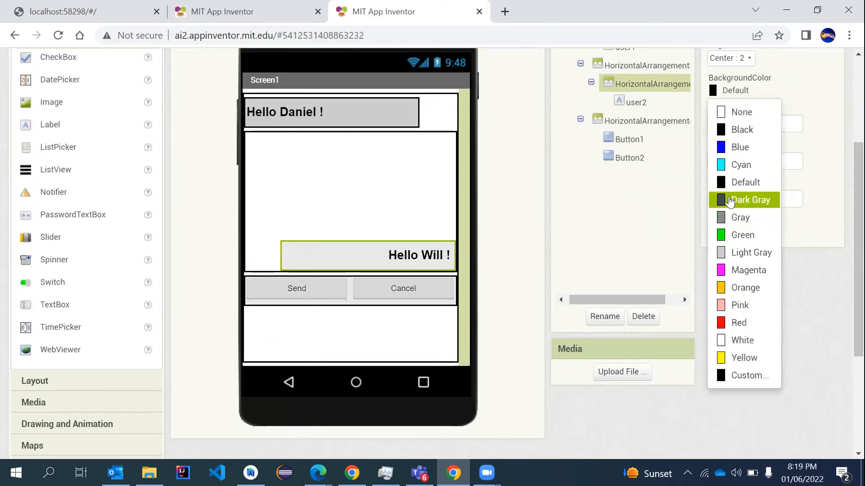
click(724, 306)
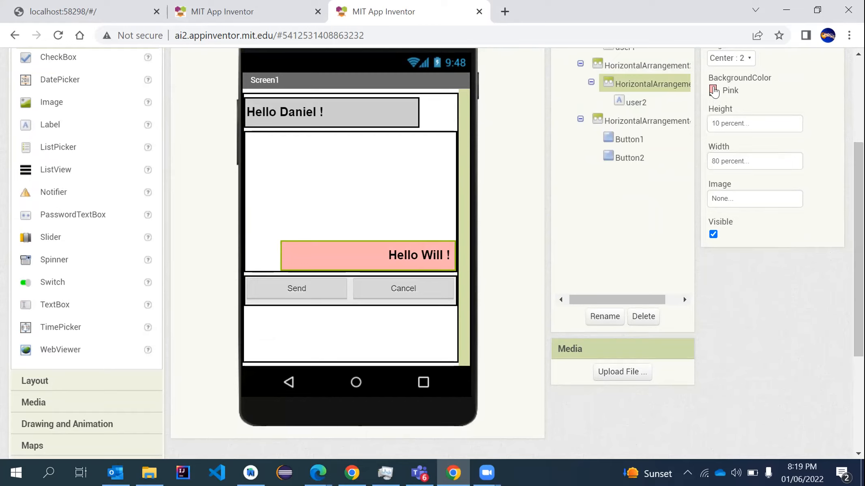
Add a HorizontalArrangement from the Layout components between the user2 message area and the Send and Cancel button row.
mouse_move(858, 194)
mouse_down()
mouse_move(858, 168)
mouse_move(858, 178)
mouse_up()
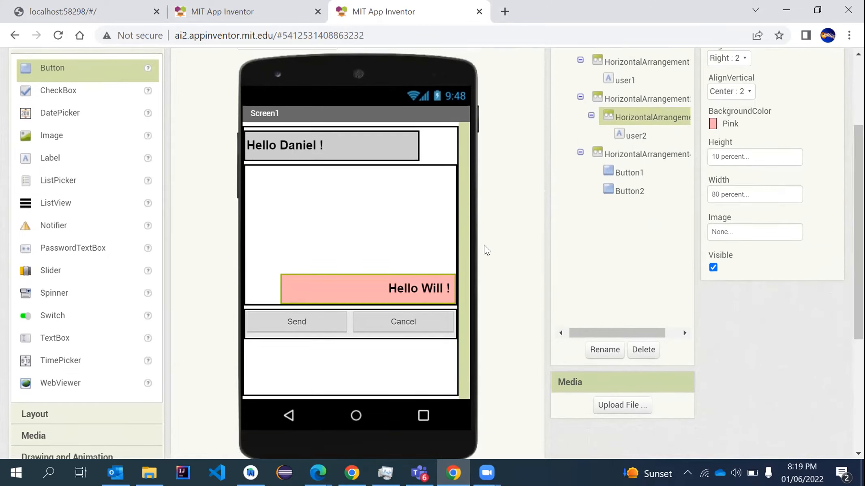
drag(859, 194, 858, 177)
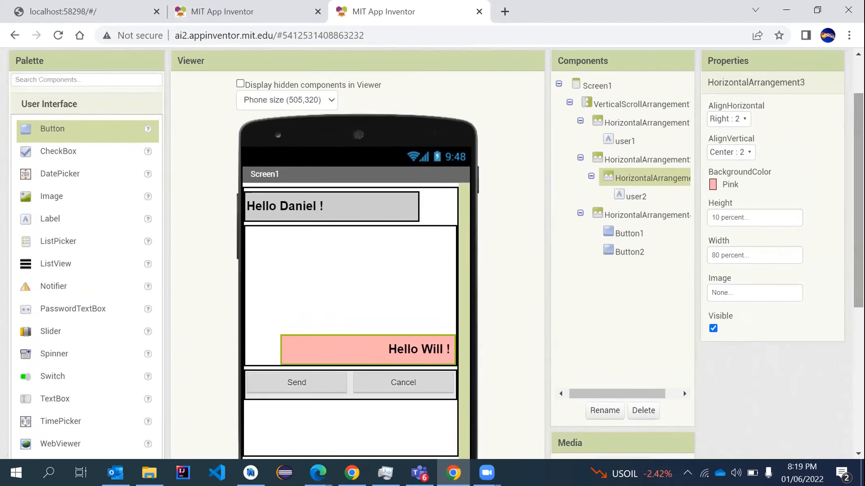
scroll(432, 251, down, 1)
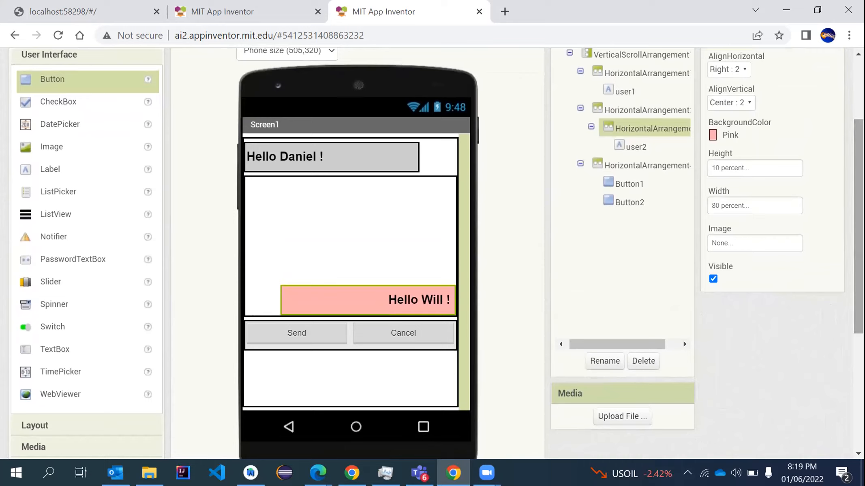
scroll(432, 251, down, 2)
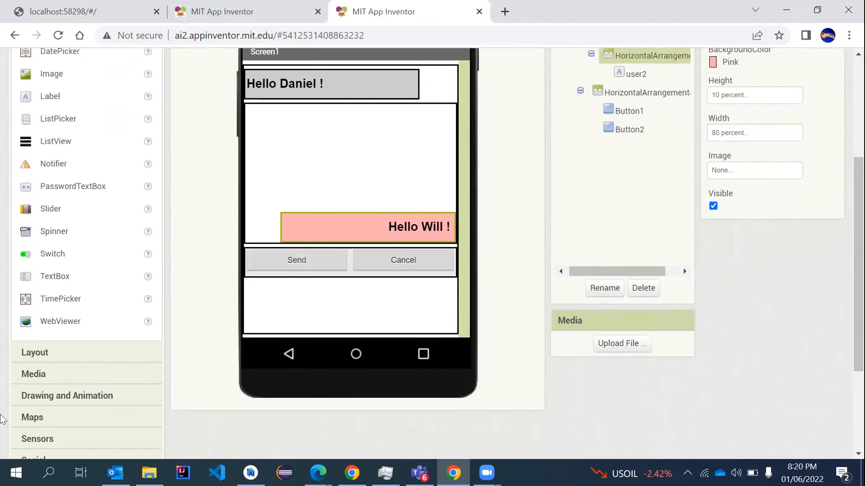
click(76, 357)
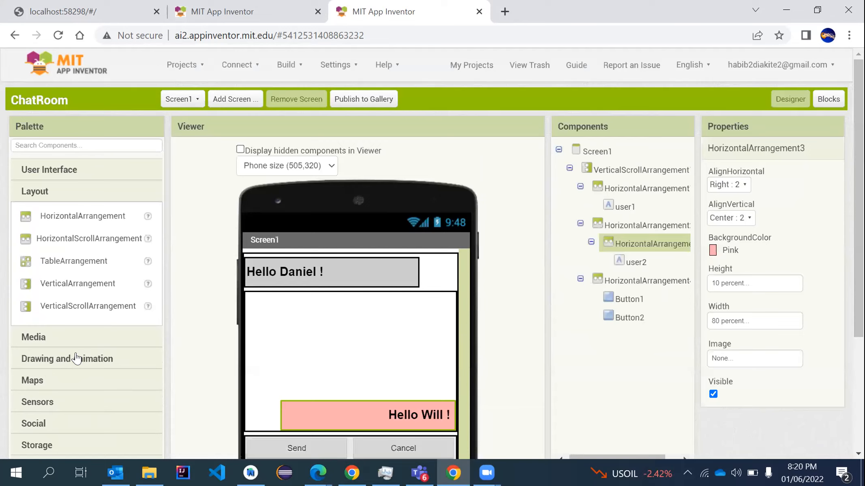
scroll(432, 254, down, 3)
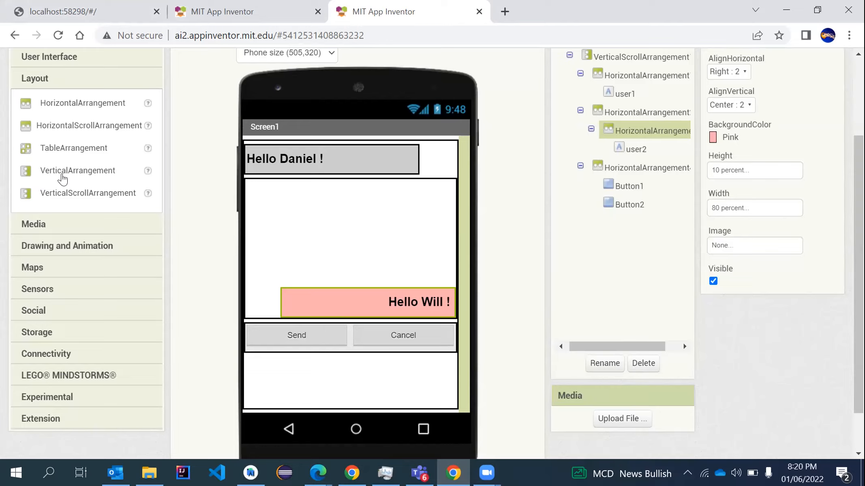
drag(59, 107, 260, 317)
scroll(278, 261, down, 1)
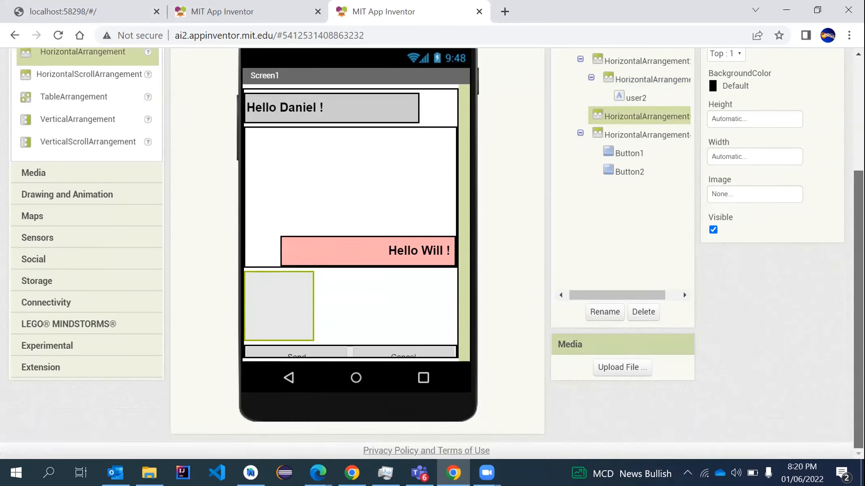
Set the height of the outer horizontal arrangement around the user2 message row to 40 percent.
click(346, 152)
click(721, 118)
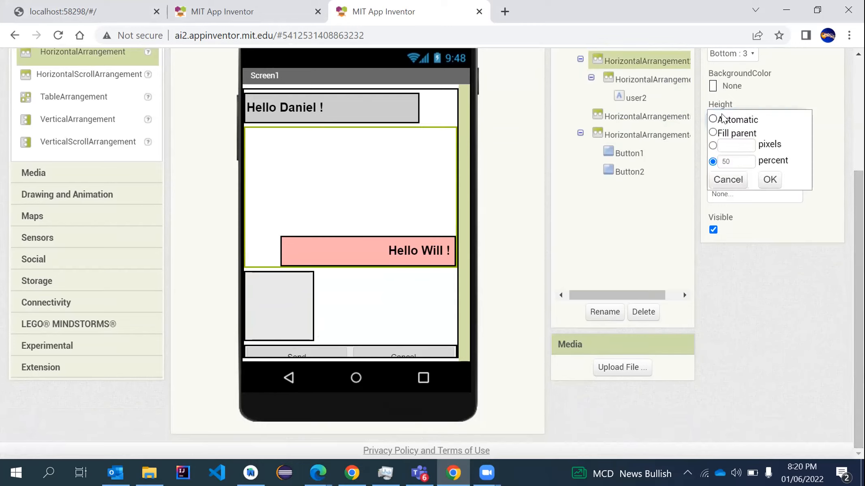
double_click(726, 161)
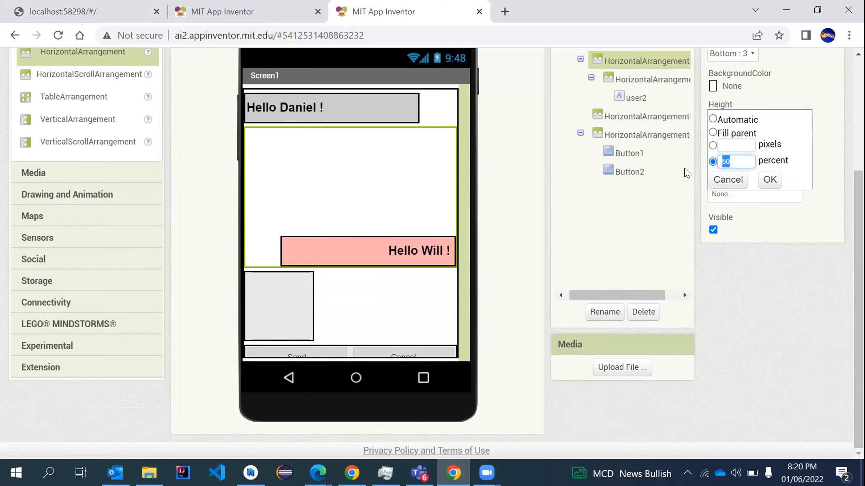
text(40)
click(767, 179)
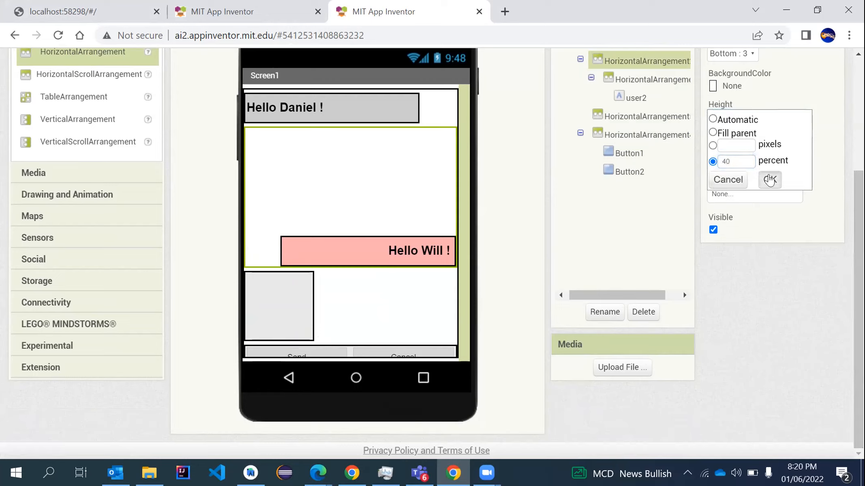
Set the width of the empty horizontal arrangement above the Send and Cancel buttons to Fill parent.
click(306, 290)
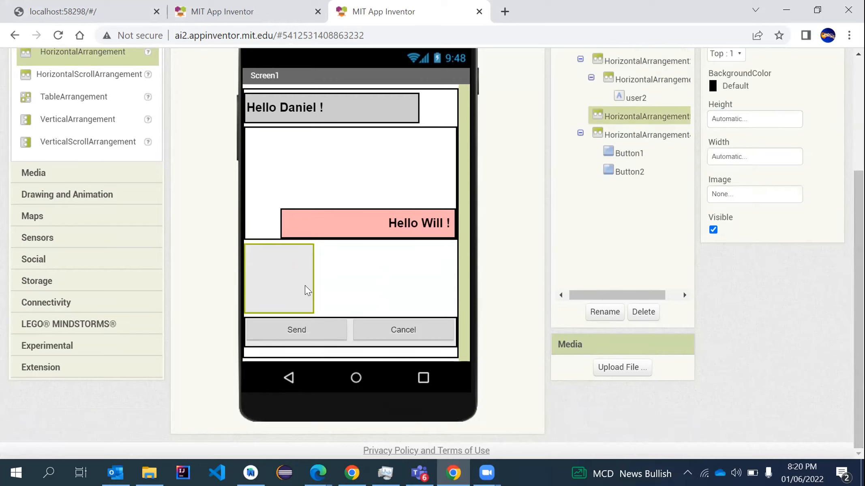
click(744, 156)
click(736, 173)
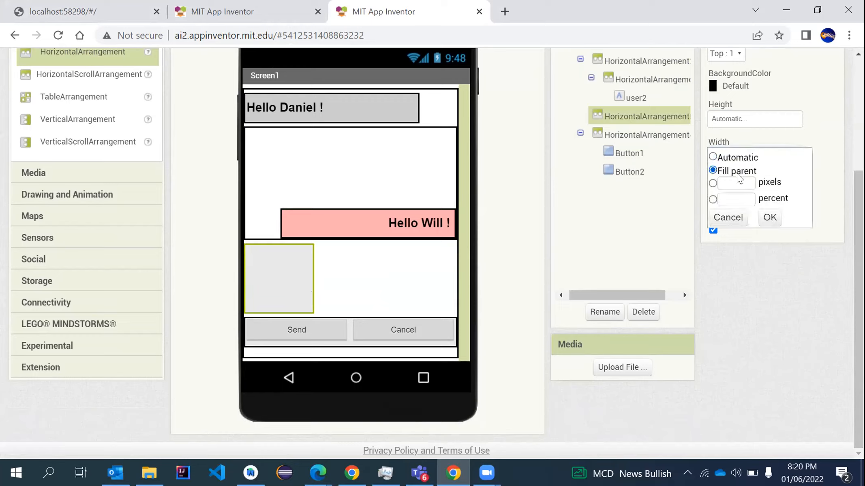
click(769, 217)
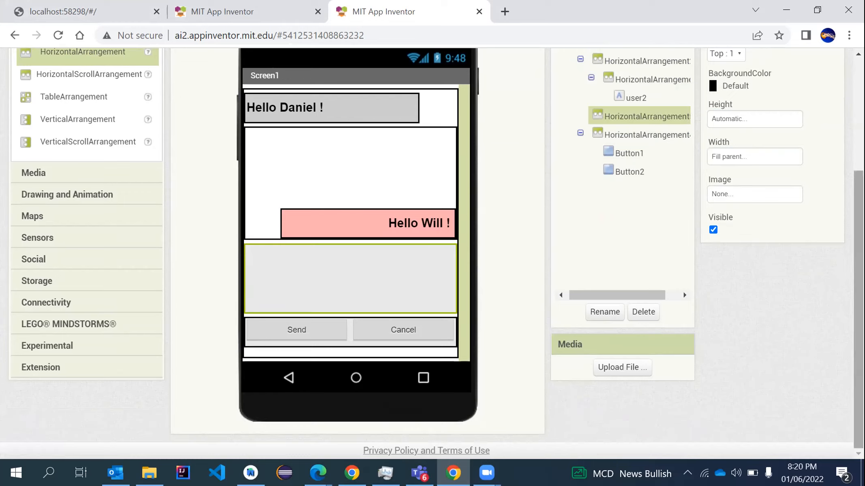
Preview the screen layout at tablet size in the viewer, down to the Send and Cancel buttons.
drag(858, 262, 858, 253)
scroll(274, 112, up, 2)
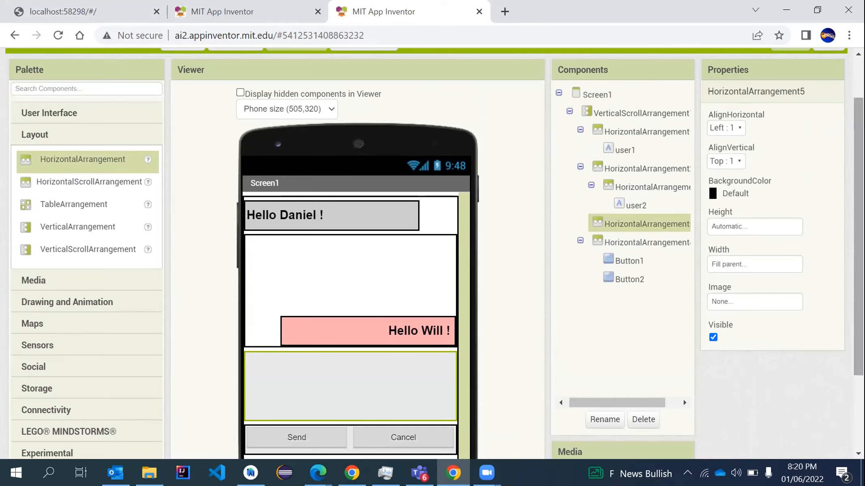
scroll(527, 146, up, 1)
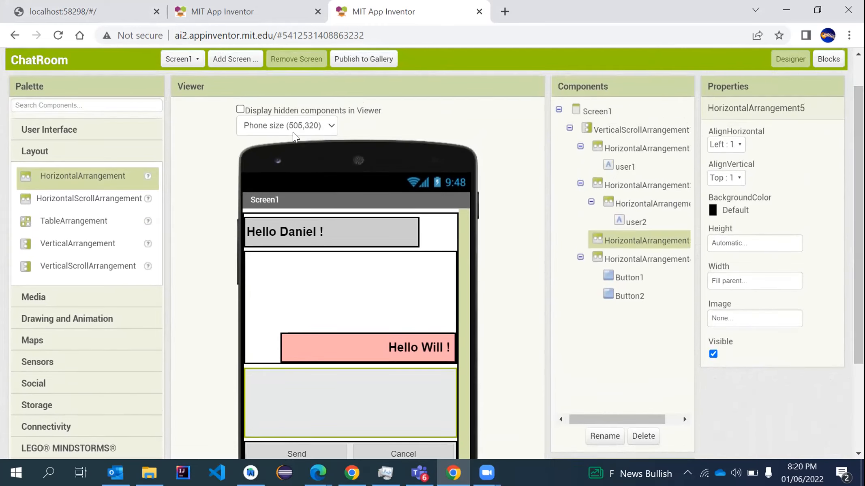
click(310, 127)
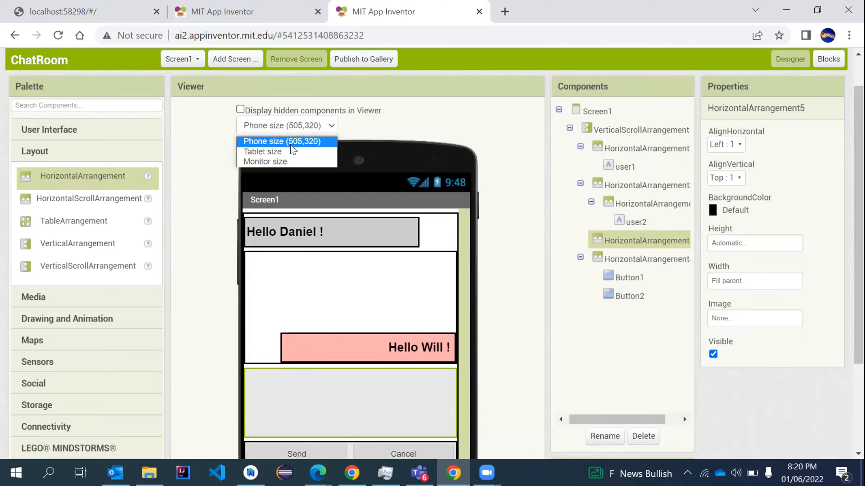
click(267, 139)
mouse_move(857, 203)
mouse_down()
mouse_move(857, 278)
mouse_move(858, 218)
mouse_up()
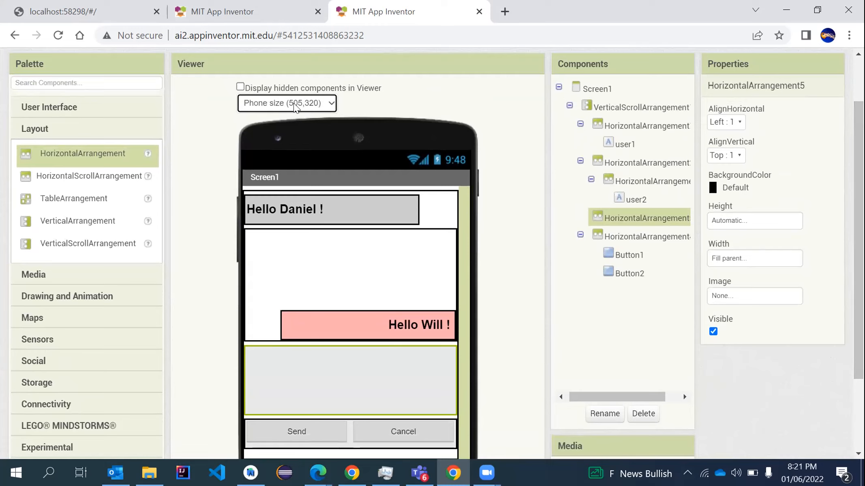
click(274, 105)
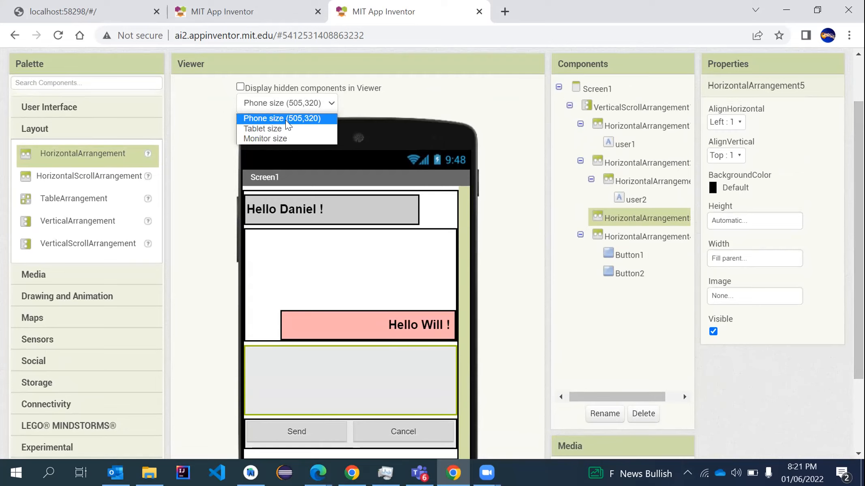
click(267, 130)
drag(858, 178, 837, 277)
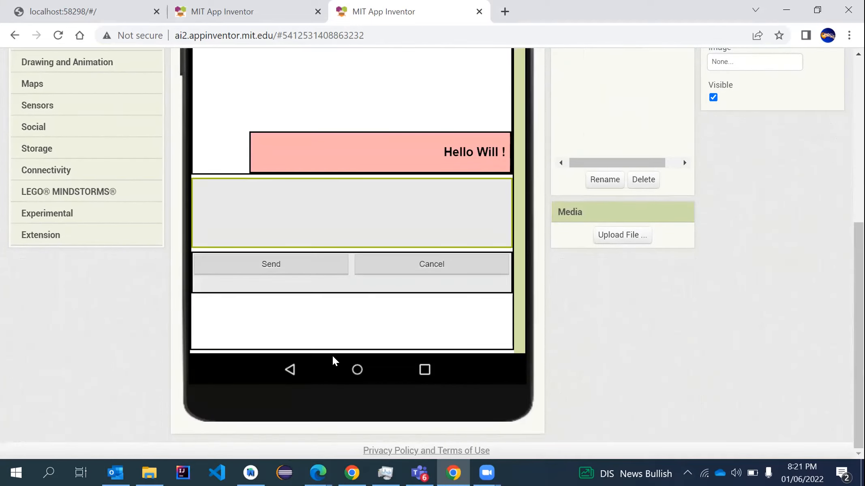
Preview the screen layout at monitor size, from the first message row down to the Send and Cancel buttons.
scroll(432, 253, up, 5)
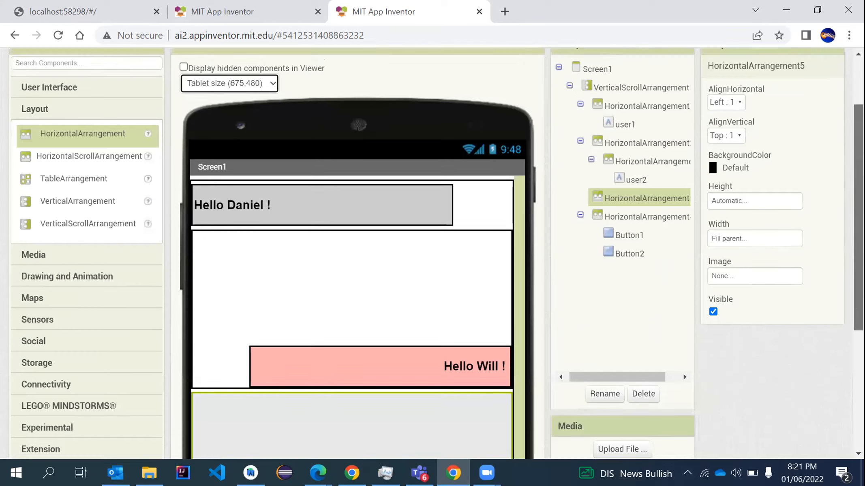
click(204, 86)
click(200, 118)
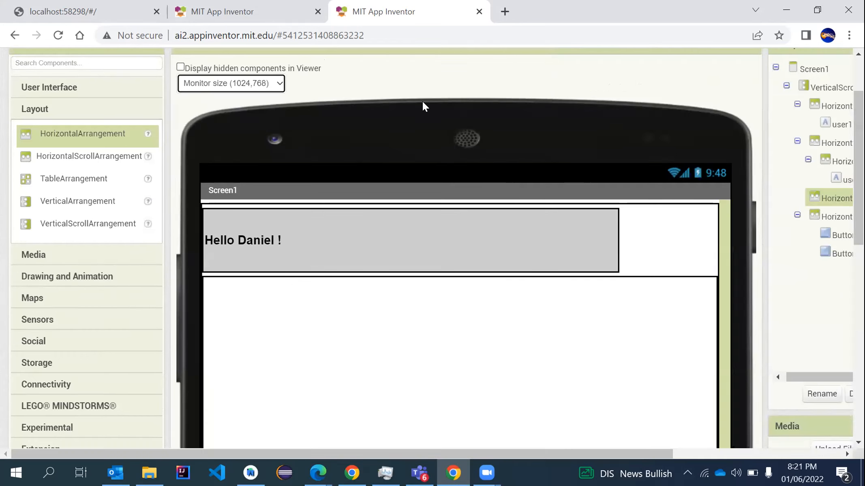
scroll(445, 251, down, 2)
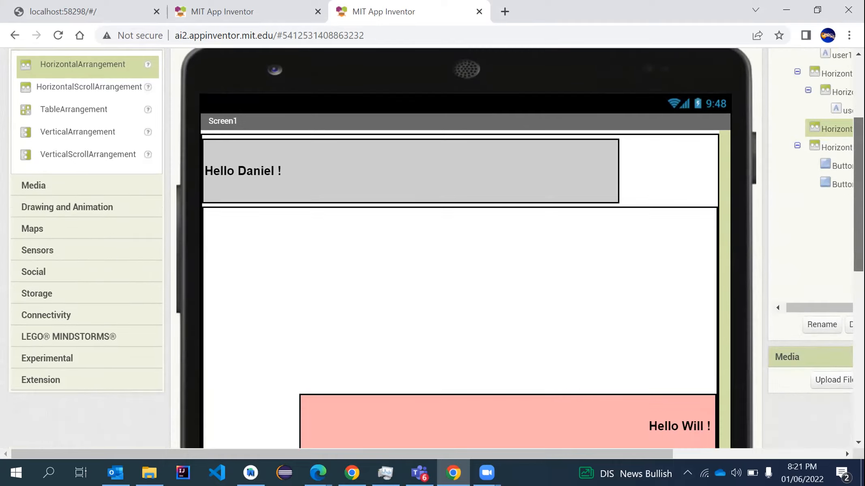
scroll(445, 251, down, 8)
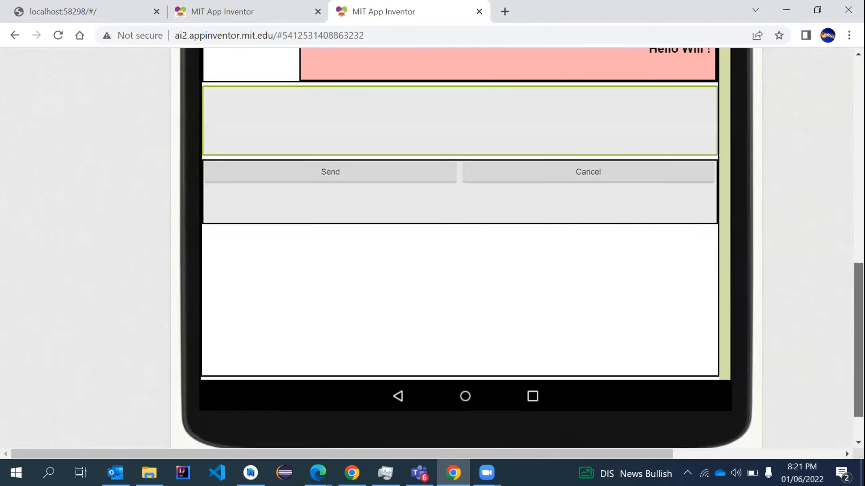
scroll(446, 251, up, 4)
scroll(832, 155, up, 8)
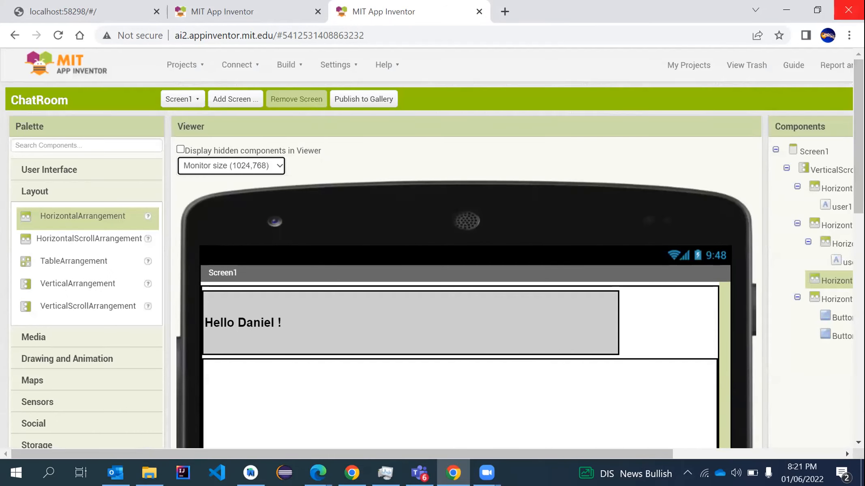
Return the viewer preview to phone size and check the layout down to the buttons.
click(211, 165)
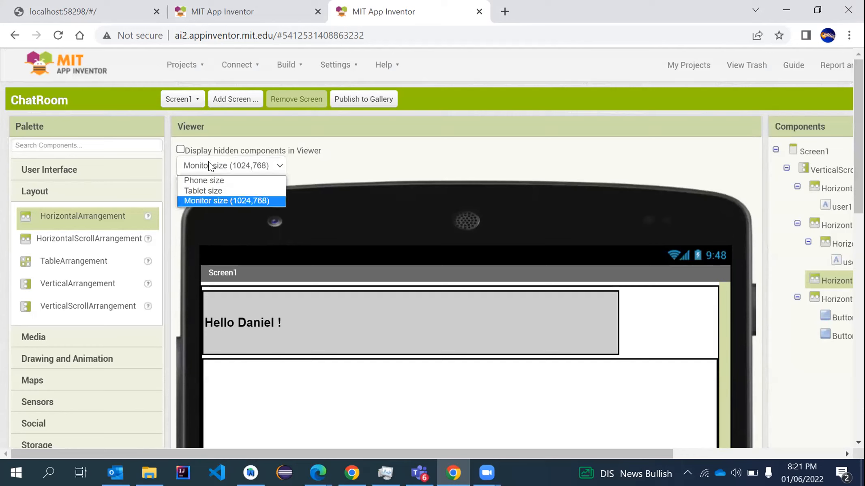
click(198, 180)
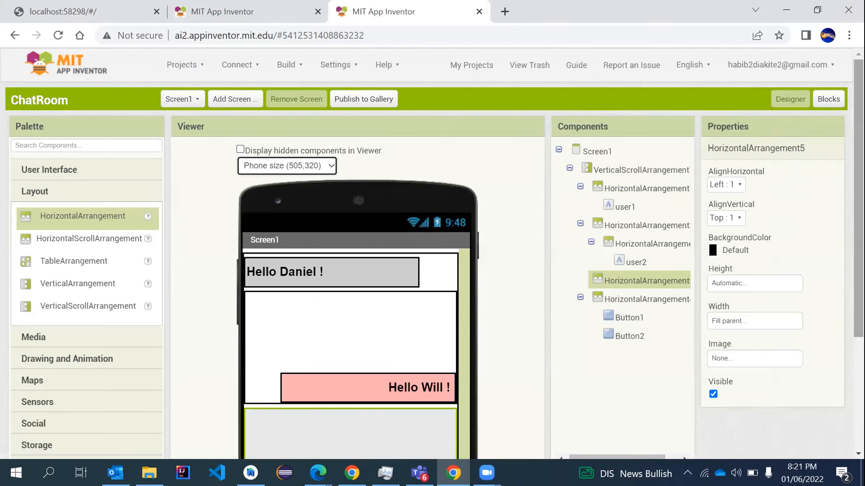
scroll(432, 243, down, 4)
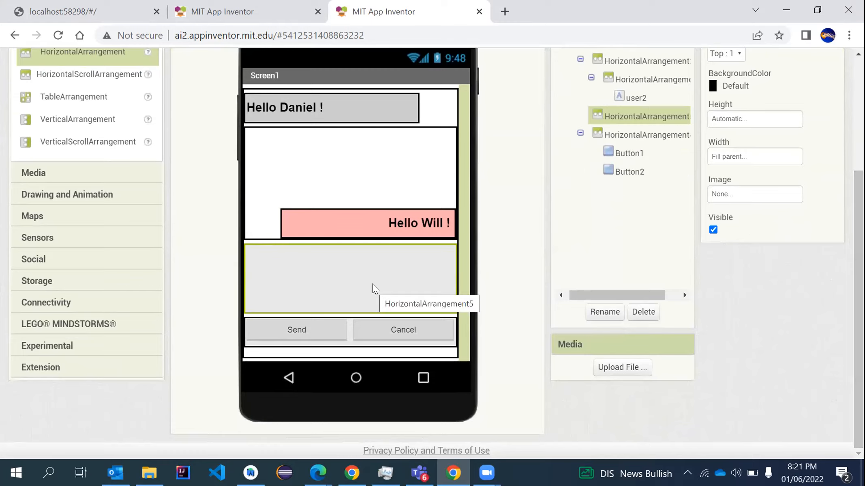
Add a TextBox inside the empty horizontal arrangement above the Send and Cancel buttons and set its width to Fill parent.
scroll(432, 254, up, 2)
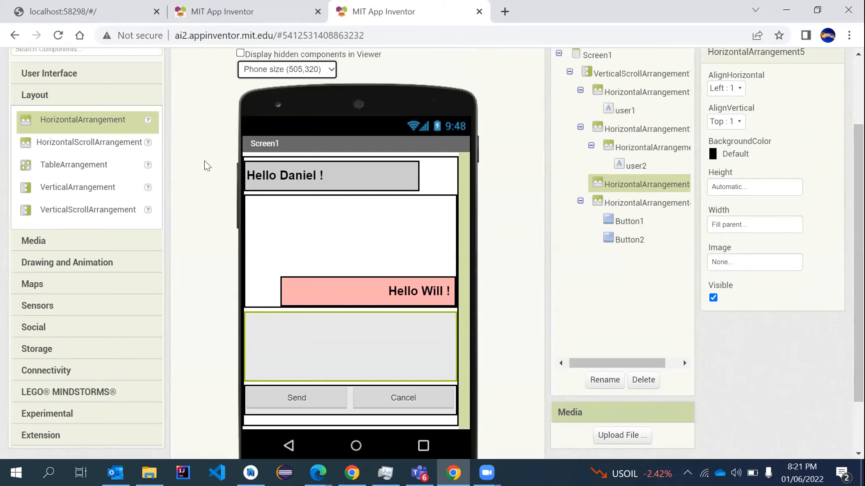
click(53, 74)
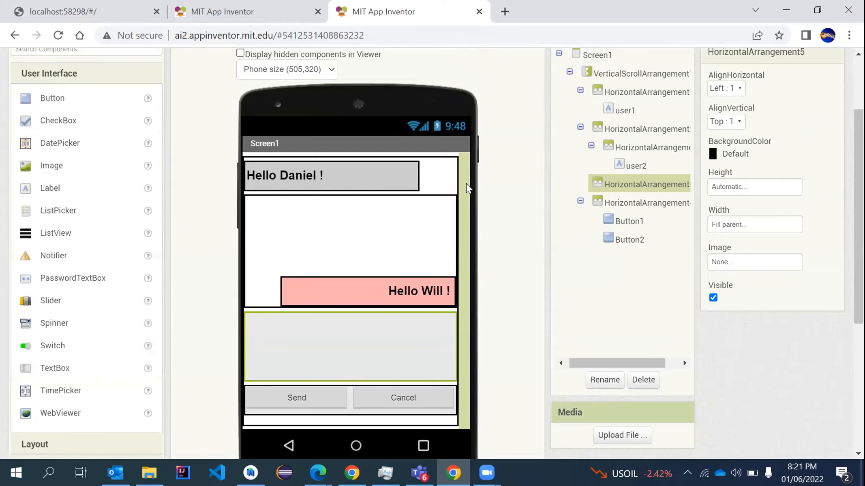
scroll(539, 288, down, 2)
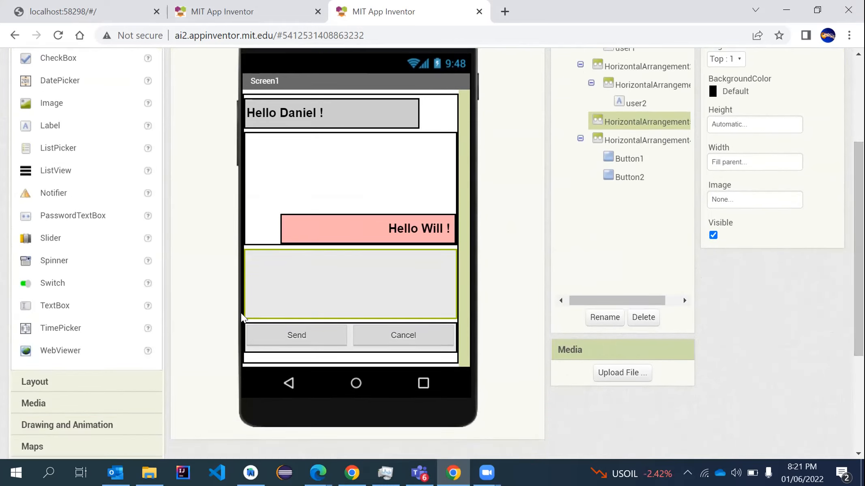
drag(43, 314, 302, 279)
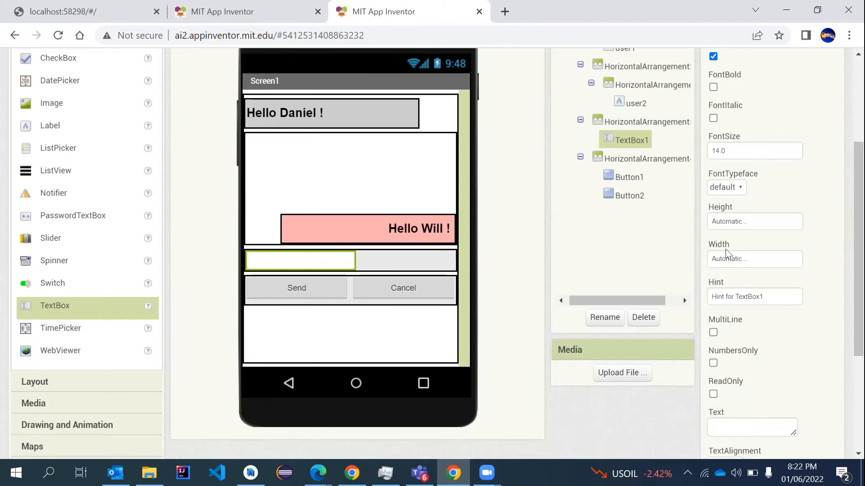
click(738, 259)
click(740, 276)
click(769, 320)
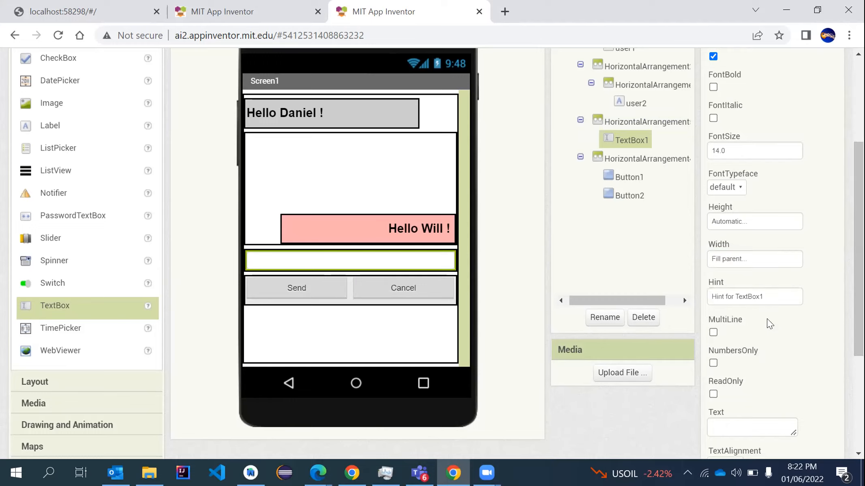
Enable the MultiLine property for the text box above the buttons.
scroll(766, 318, down, 3)
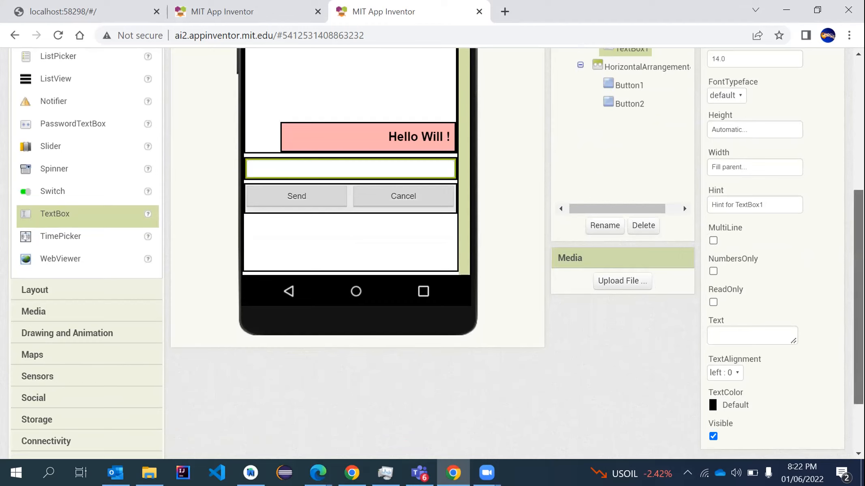
scroll(714, 244, up, 1)
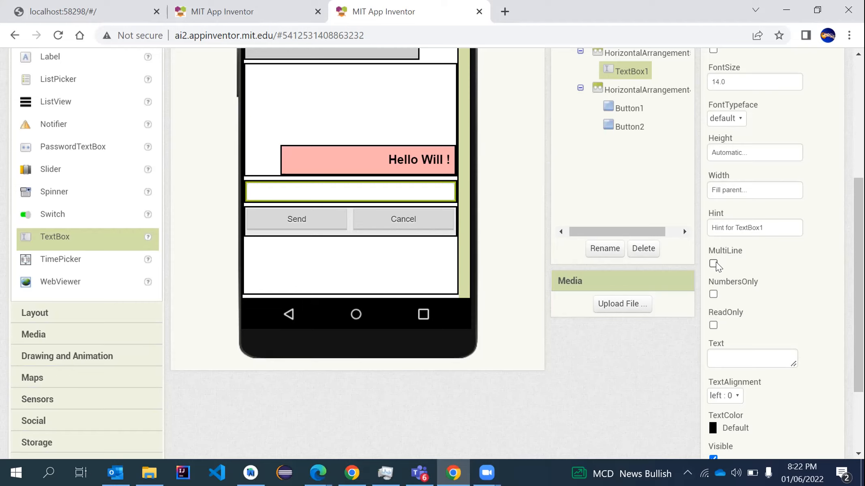
scroll(432, 251, up, 1)
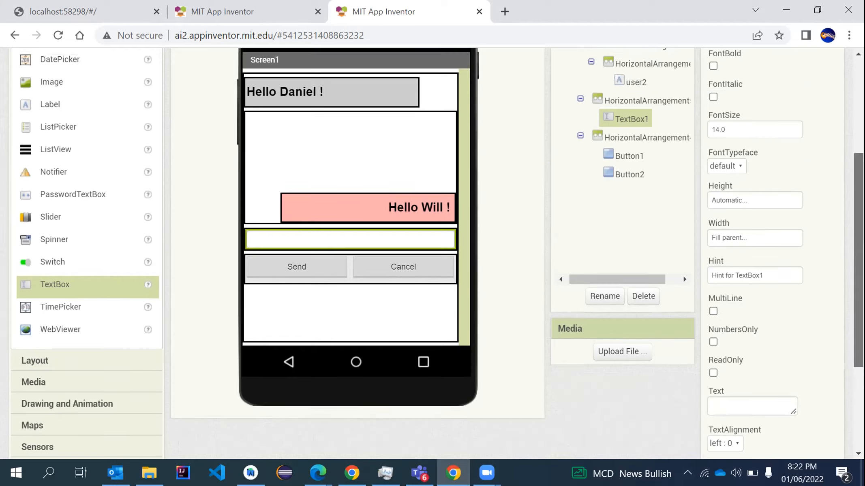
scroll(437, 254, down, 1)
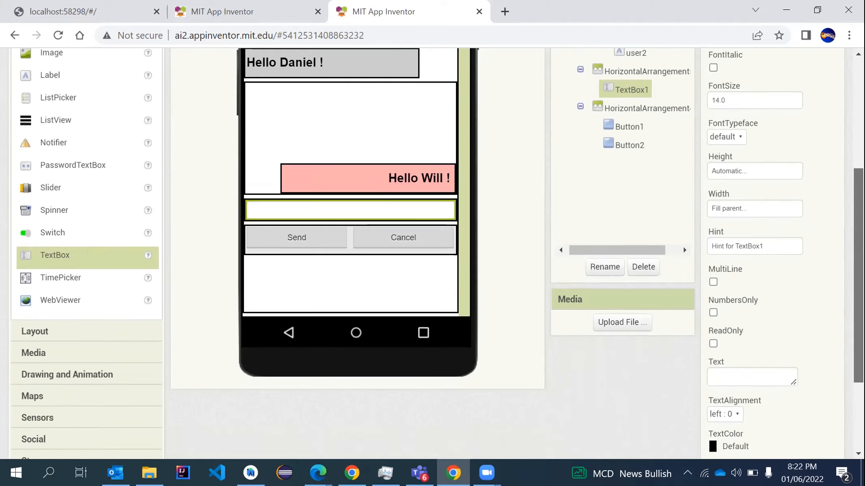
click(713, 283)
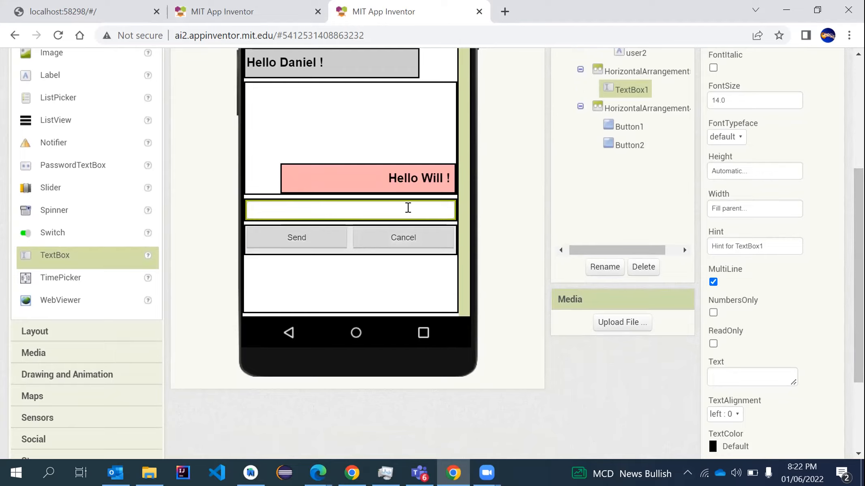
Try a height of 20 percent for the text box itself.
click(745, 170)
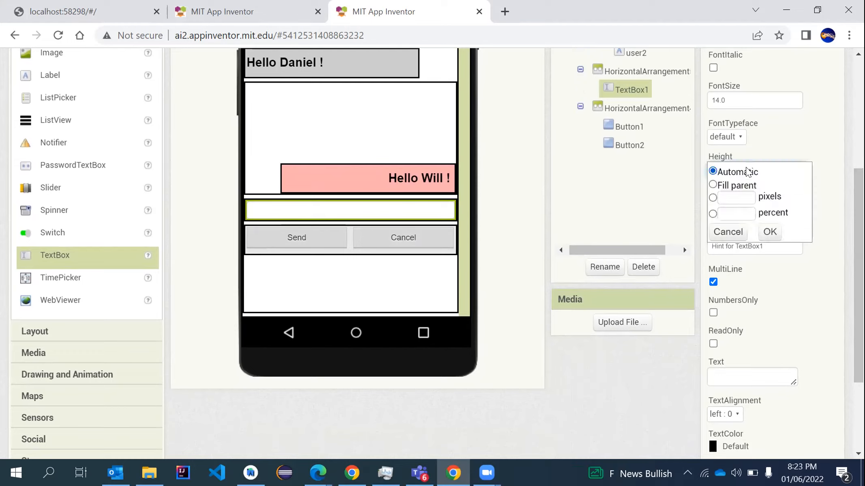
click(726, 211)
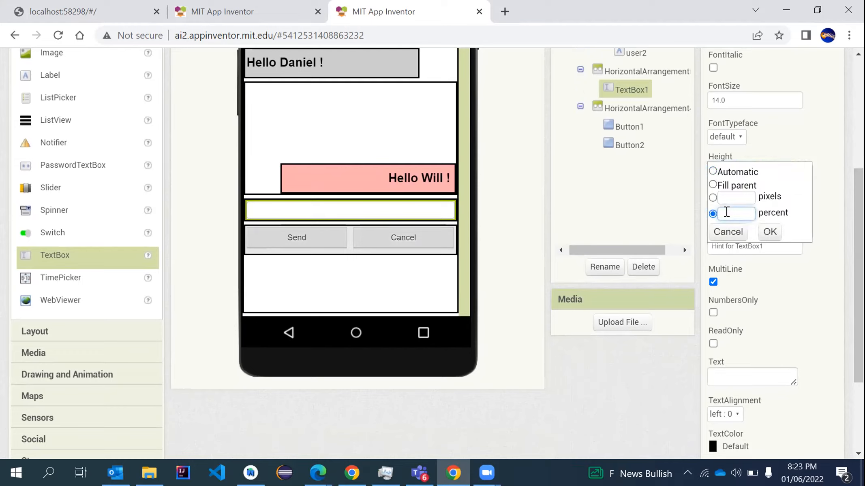
text(20)
click(762, 231)
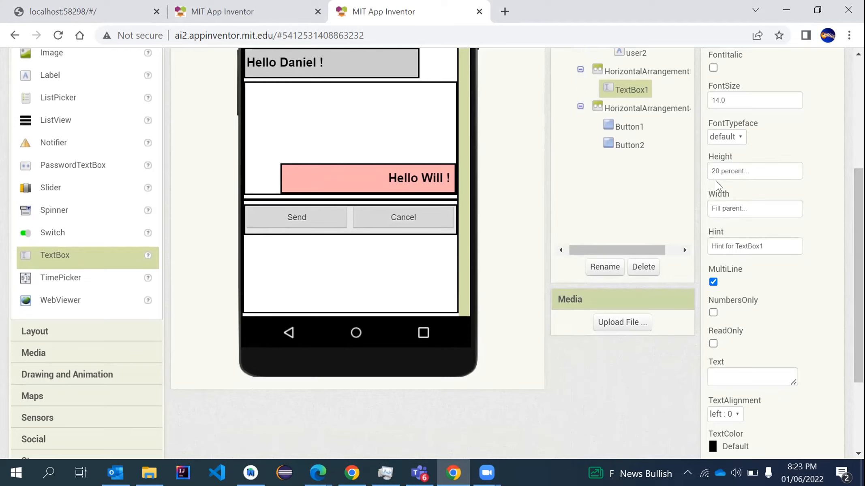
Set the text box's height to Fill parent.
click(718, 171)
click(713, 184)
click(778, 234)
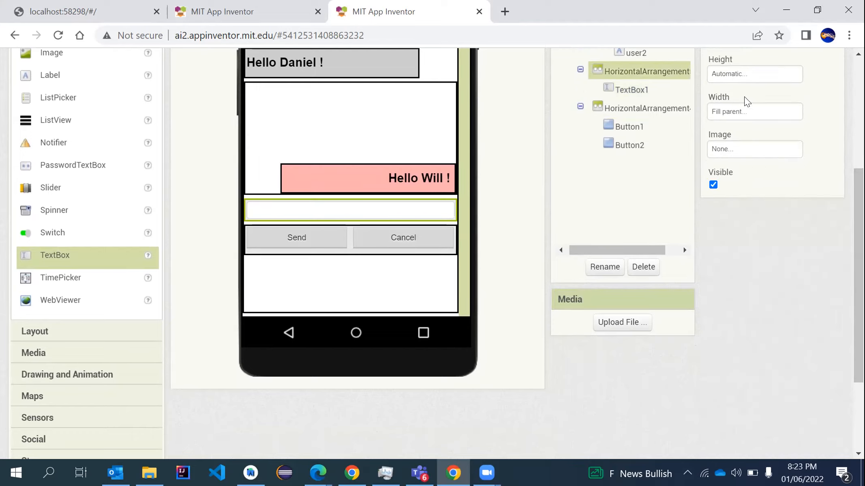
Set the height of the horizontal arrangement containing the text box to 20 percent and check the layout.
click(755, 72)
click(723, 116)
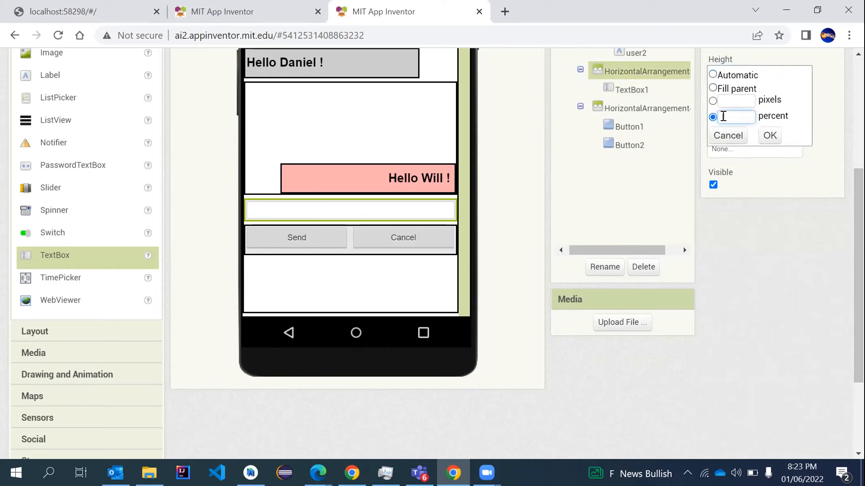
text(20)
click(769, 135)
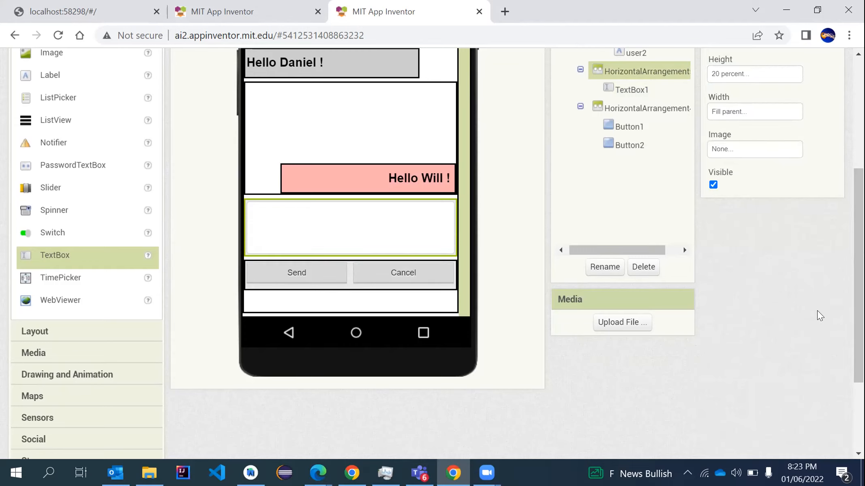
drag(858, 310, 858, 258)
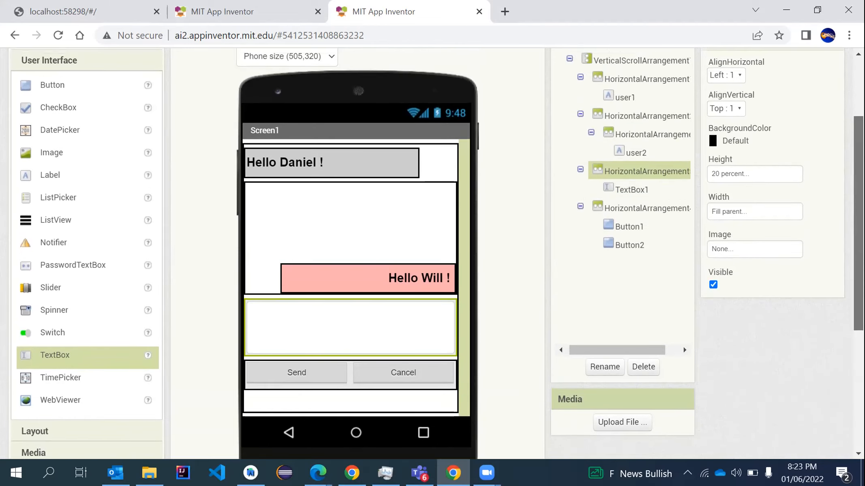
drag(858, 257, 859, 285)
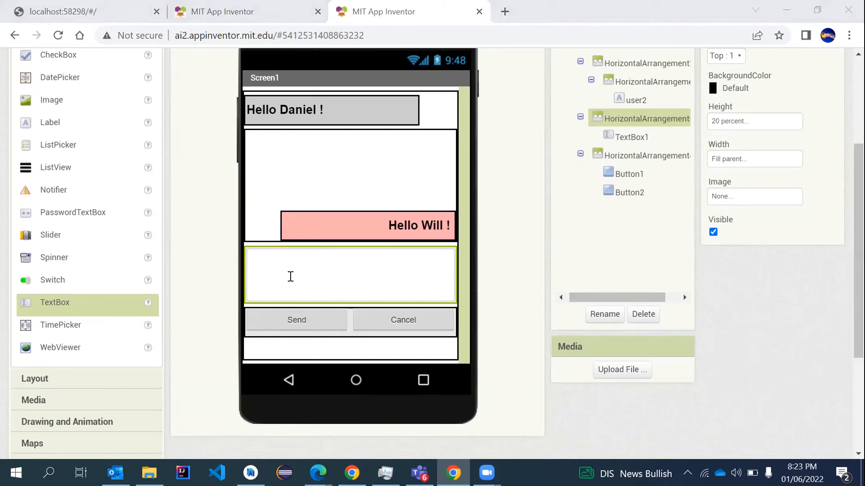
Review Screen1's chat layout in the designer and check its blocks workspace.
click(356, 173)
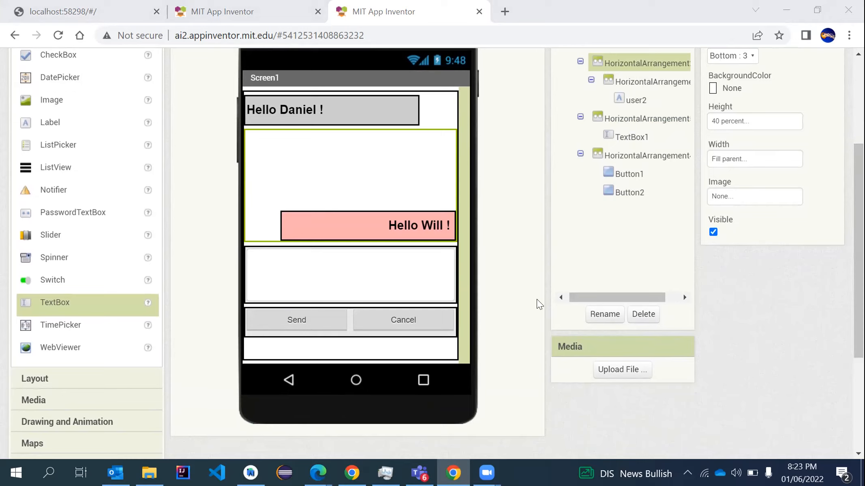
scroll(858, 243, up, 4)
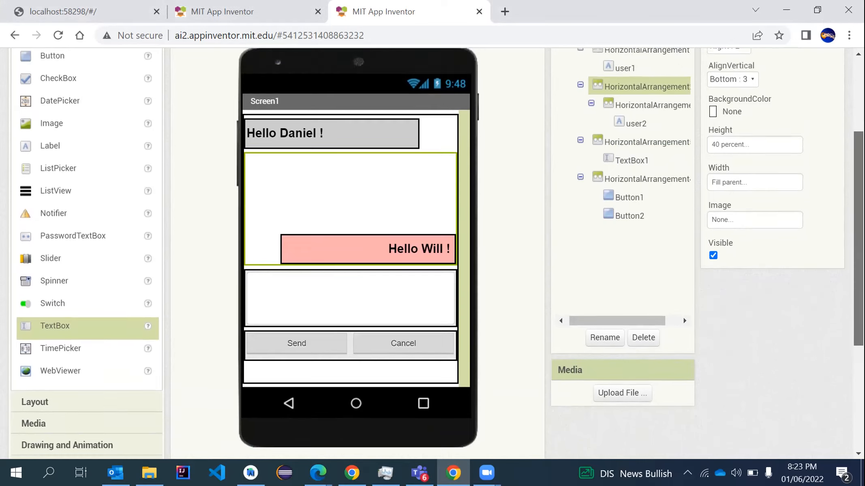
scroll(858, 243, down, 5)
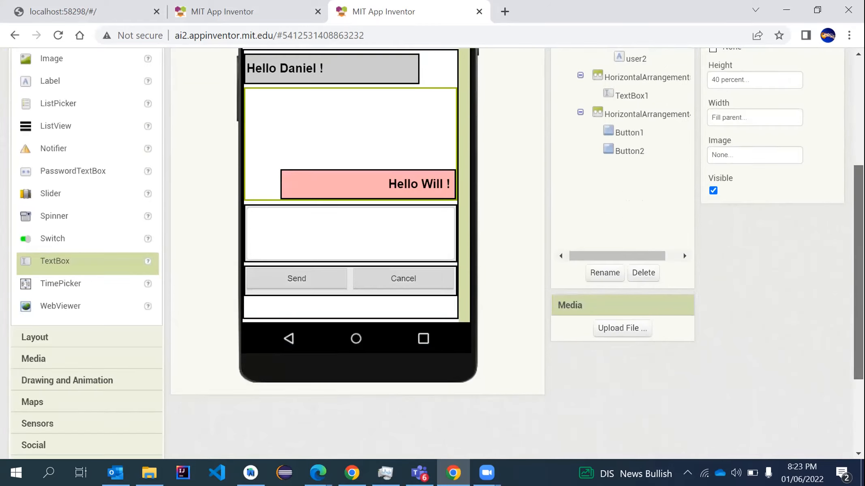
scroll(858, 243, up, 1)
scroll(858, 243, up, 4)
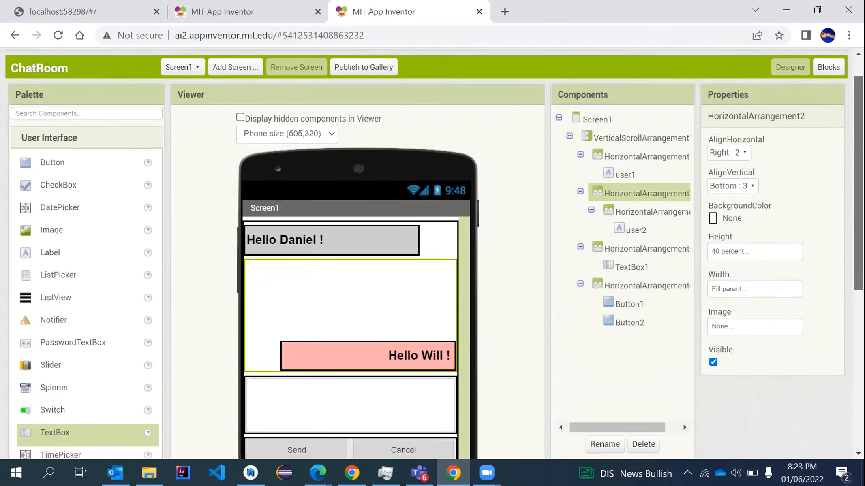
click(823, 98)
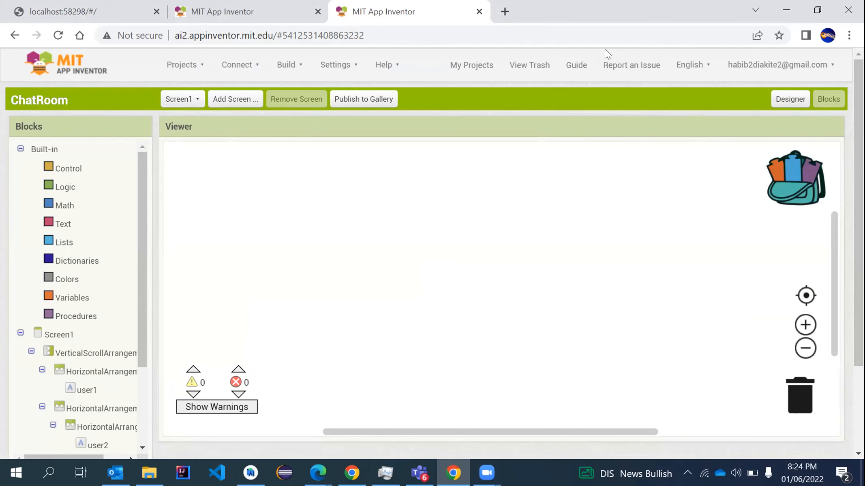
click(788, 99)
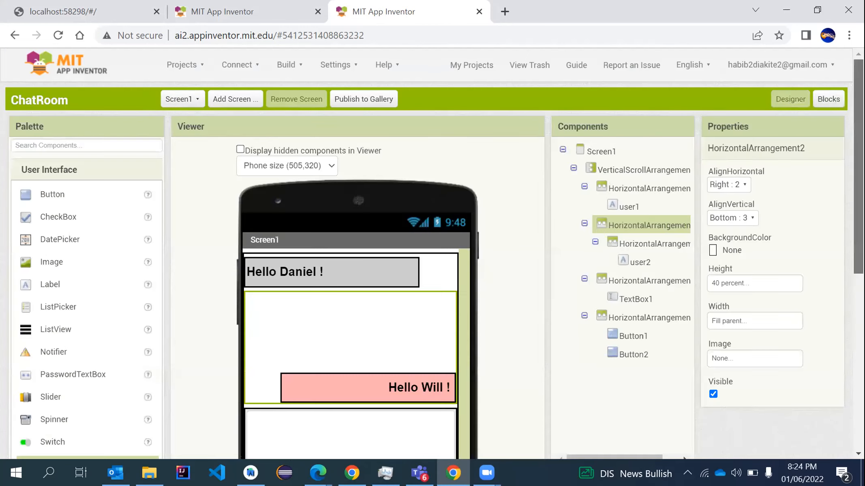
scroll(426, 253, down, 1)
scroll(435, 254, down, 1)
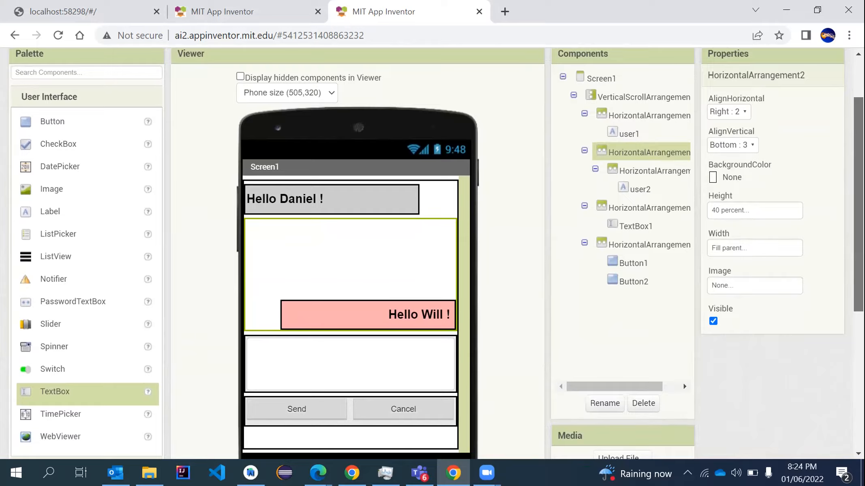
scroll(436, 254, up, 3)
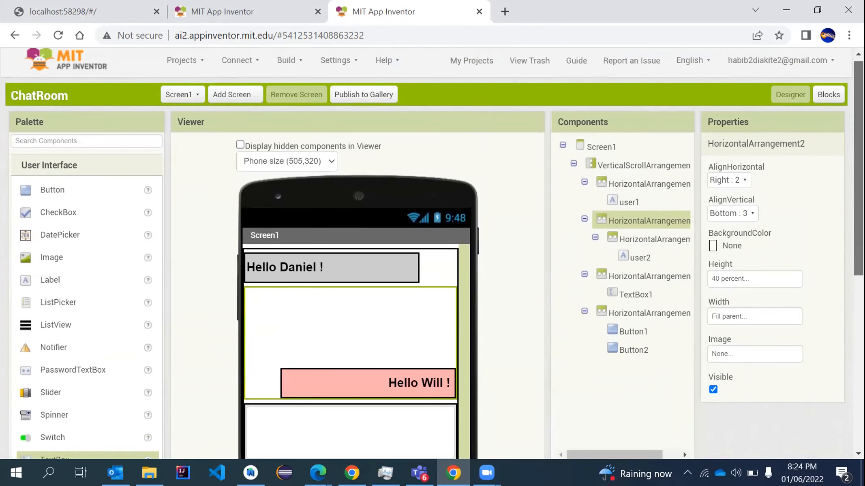
scroll(842, 171, down, 3)
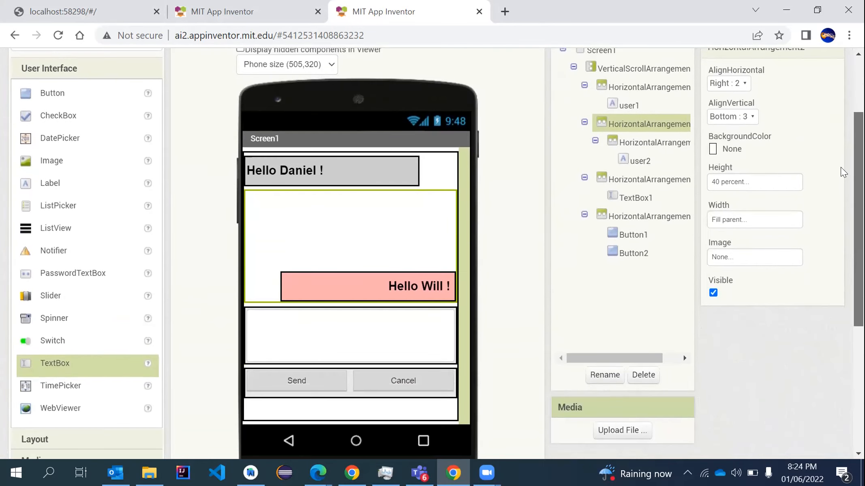
scroll(841, 166, up, 3)
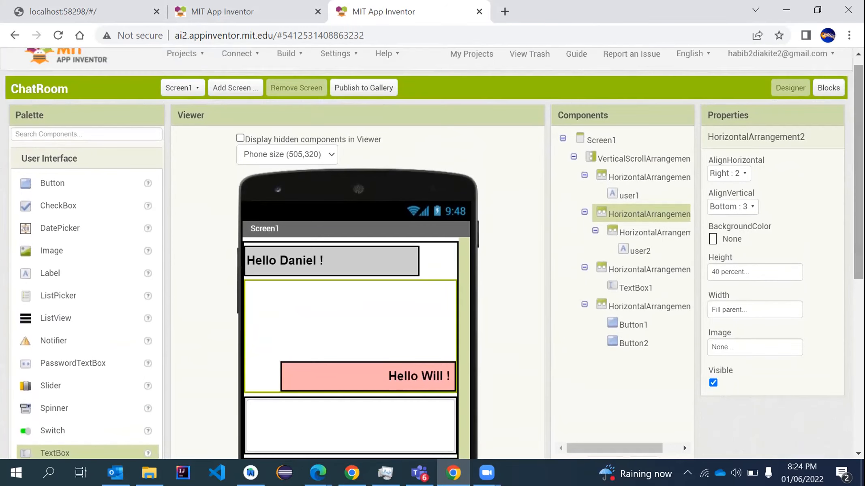
Add a new screen named receivermsg to the project.
click(230, 89)
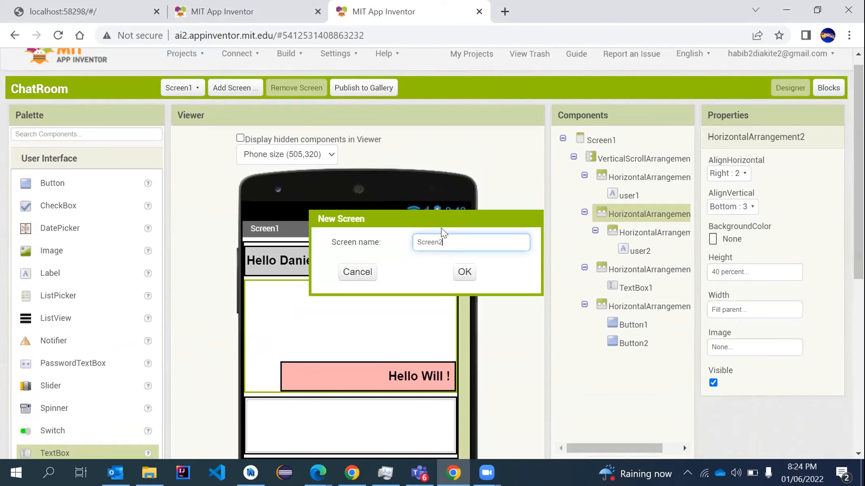
double_click(439, 238)
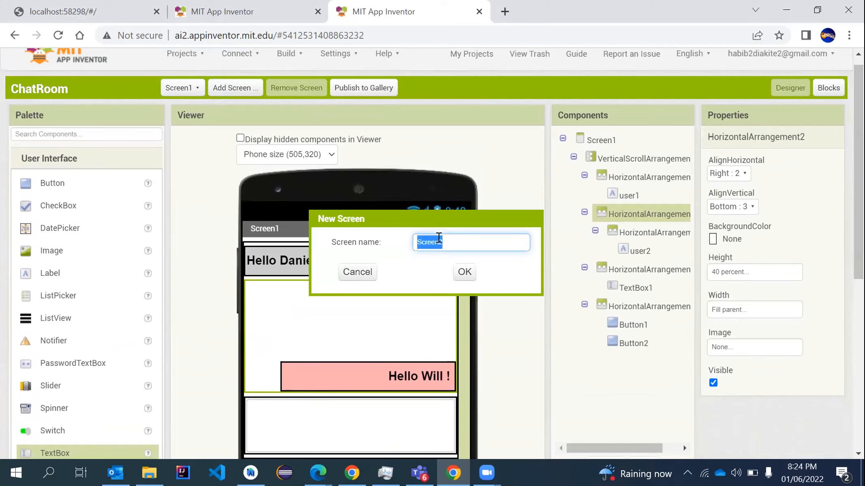
key(BackSpace)
text(messa)
key(BackSpace)
key(BackSpace)
key(BackSpace)
key(BackSpace)
key(BackSpace)
text(receiver)
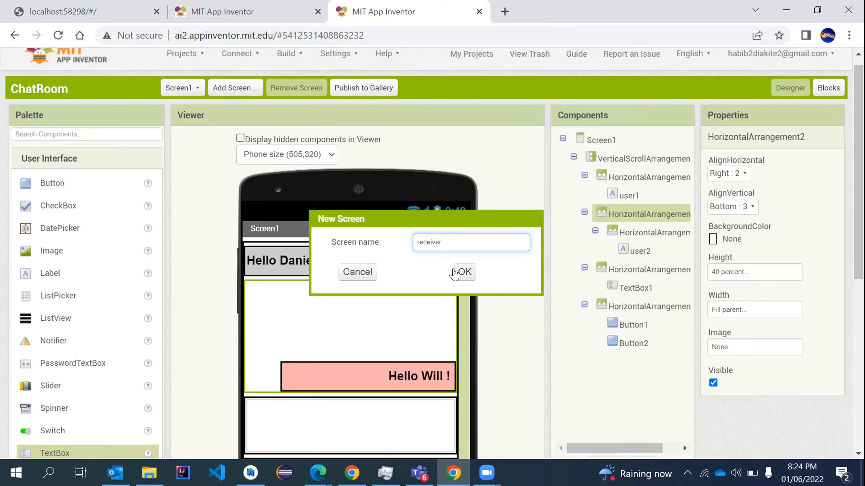
text(msg)
click(455, 274)
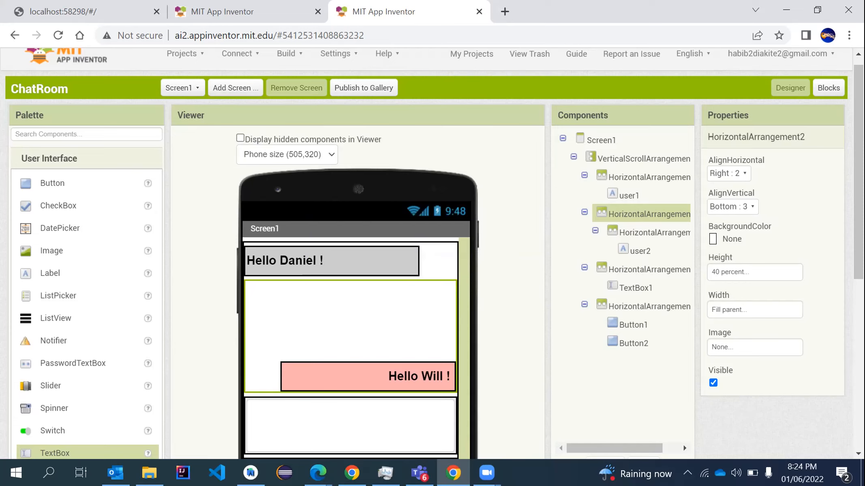
mouse_move(858, 133)
mouse_down()
mouse_move(858, 216)
mouse_move(858, 136)
mouse_up()
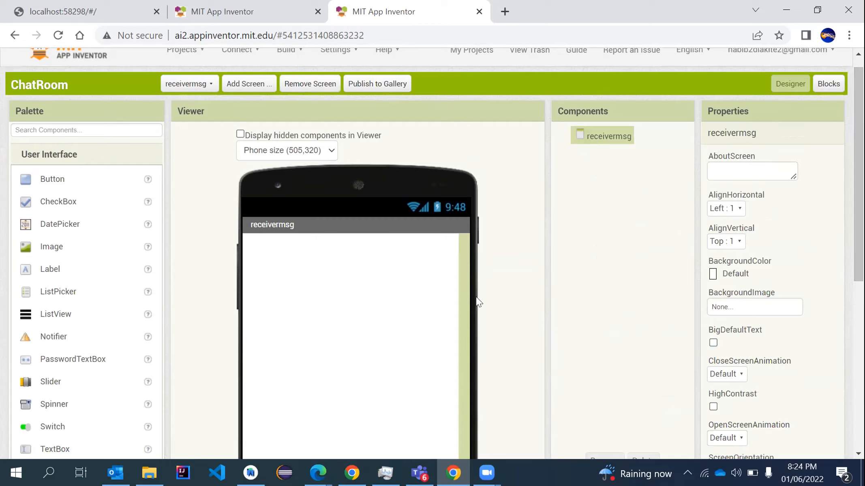
mouse_move(858, 205)
mouse_down()
mouse_move(859, 269)
mouse_move(858, 204)
mouse_up()
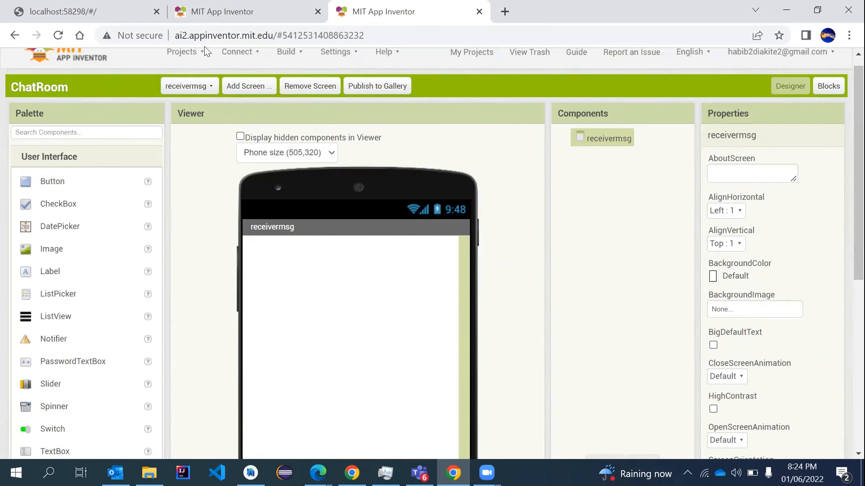
Switch between Screen1 and the receivermsg screen to view both, ending on Screen1.
click(174, 90)
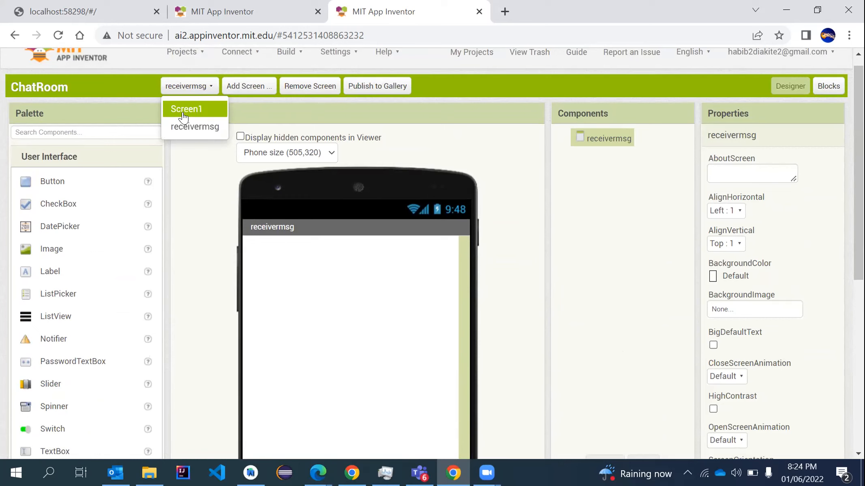
click(184, 116)
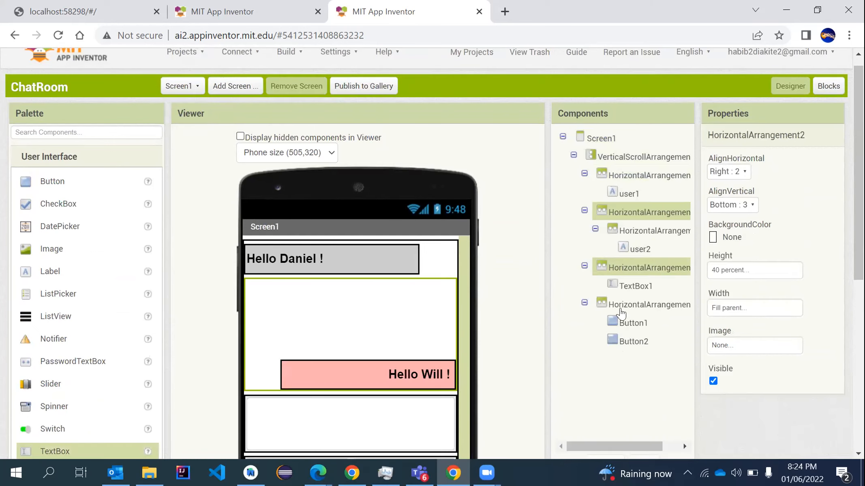
click(176, 88)
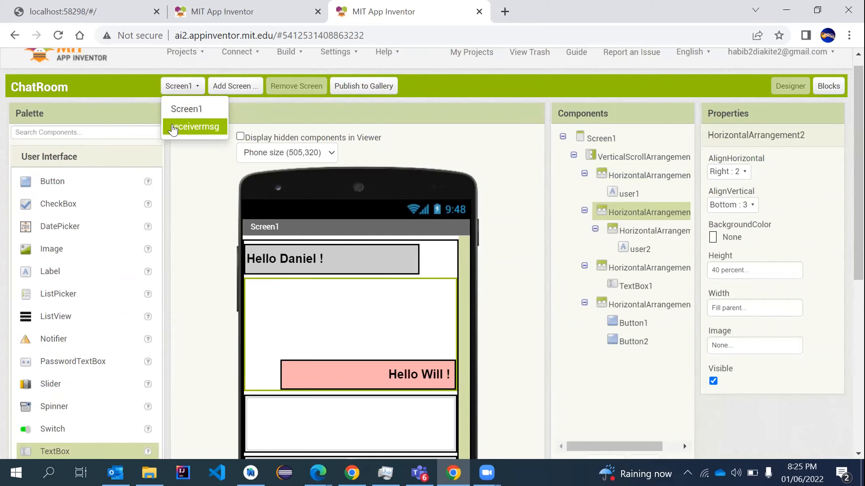
click(174, 127)
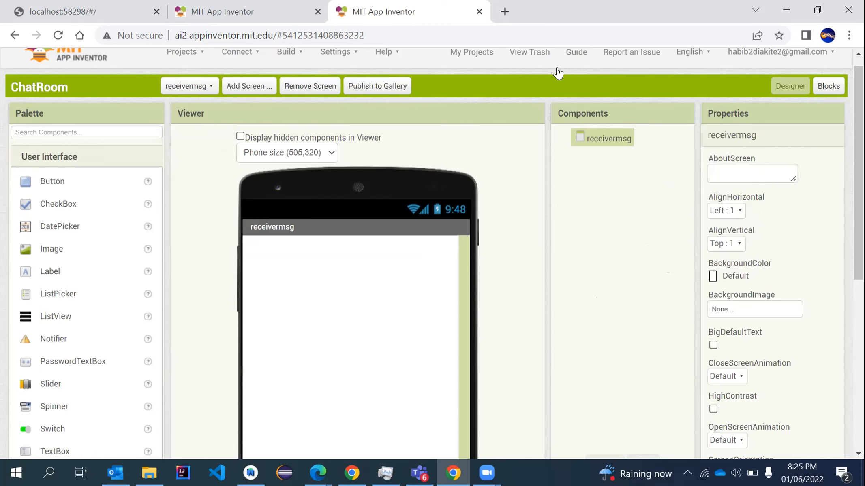
mouse_move(858, 236)
mouse_down()
mouse_move(859, 398)
mouse_move(858, 229)
mouse_up()
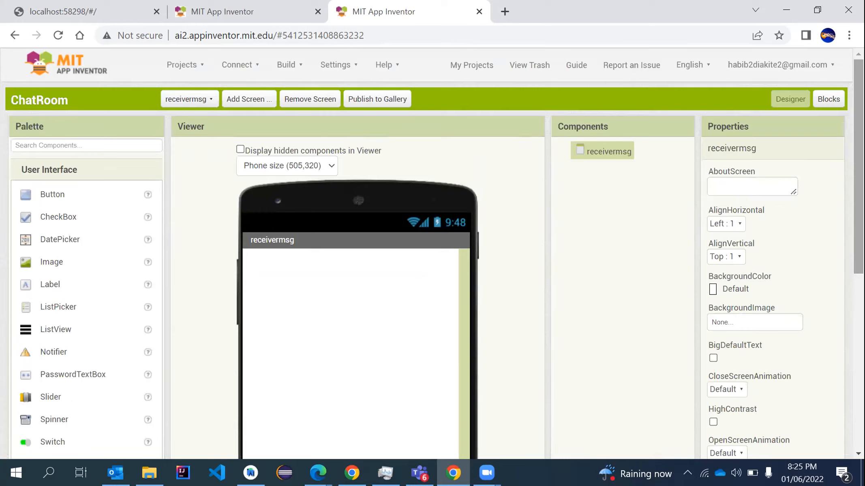
click(199, 103)
click(186, 123)
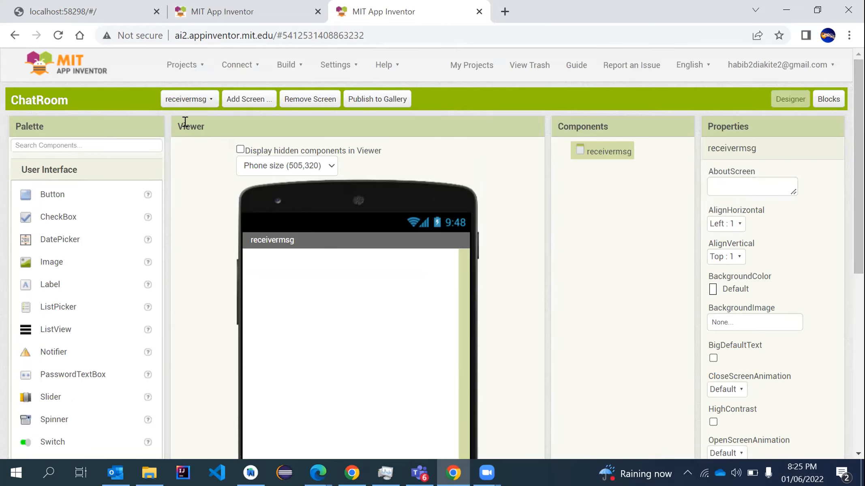
Examine the event blocks available for Button1 in Screen1's blocks editor.
click(828, 99)
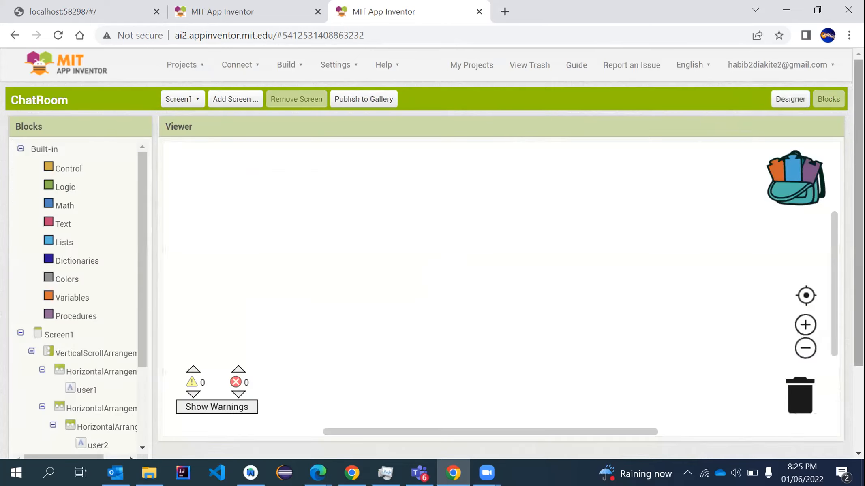
drag(138, 195, 119, 349)
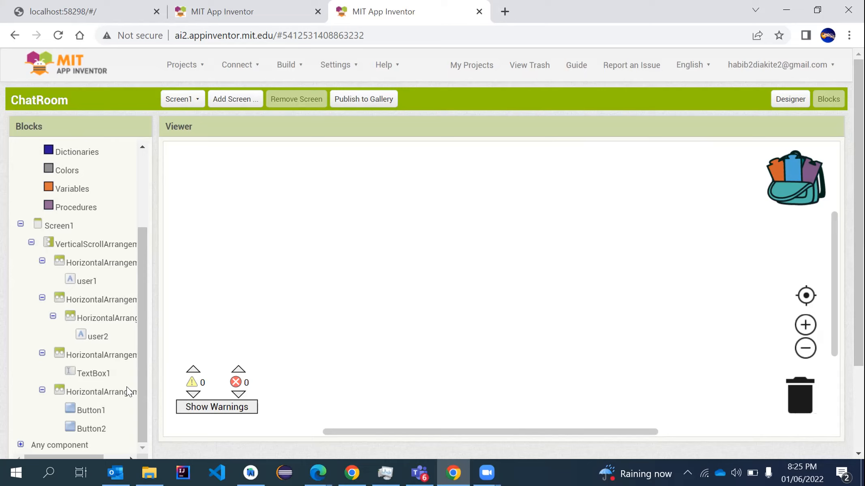
click(91, 410)
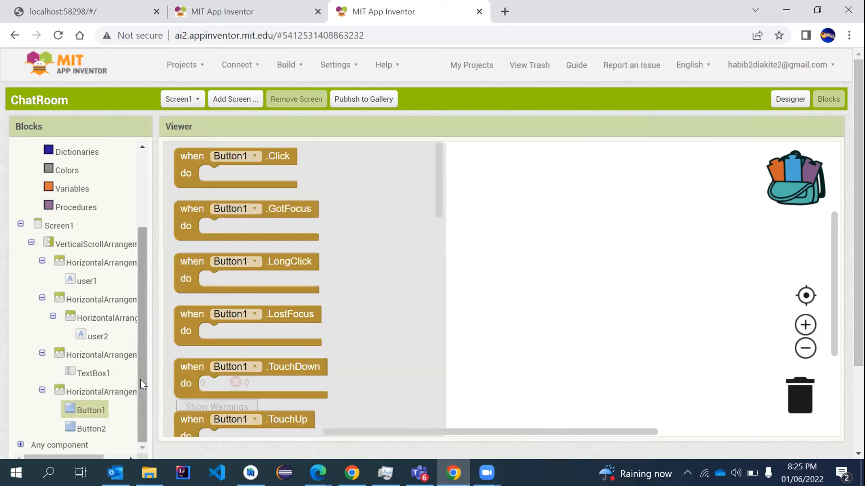
click(185, 284)
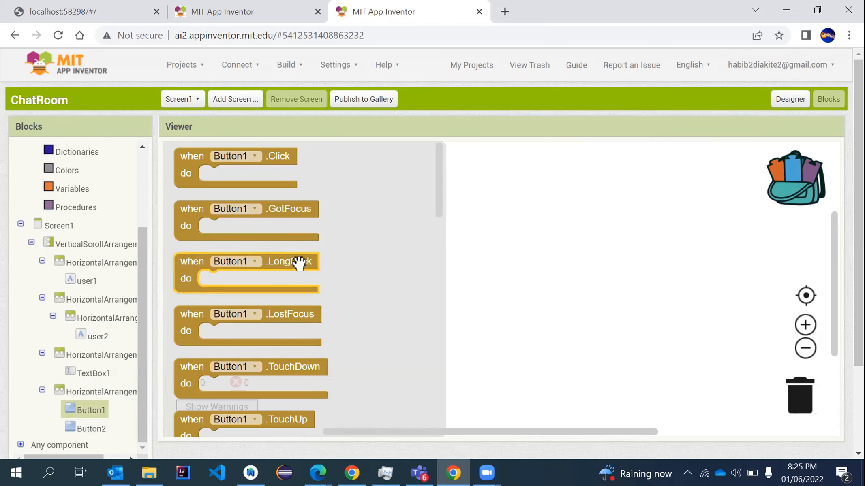
Return to the designer and rename the Send button component to btn_send.
click(781, 95)
scroll(81, 287, down, 5)
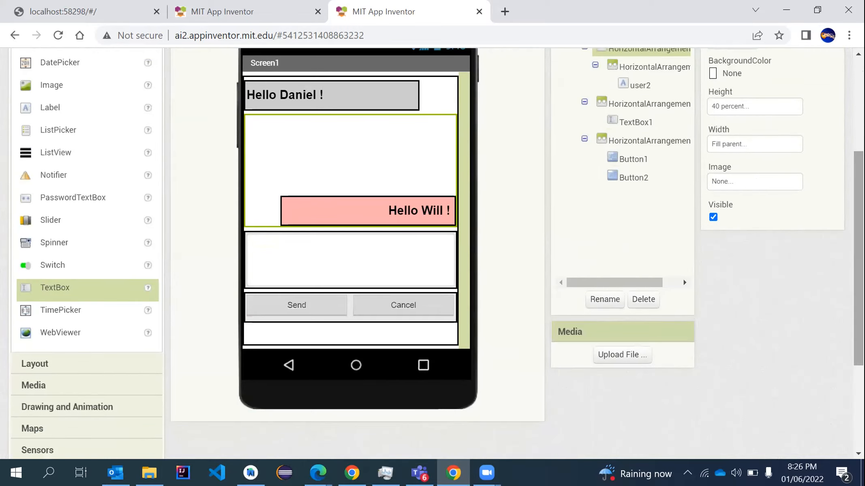
click(281, 307)
click(604, 298)
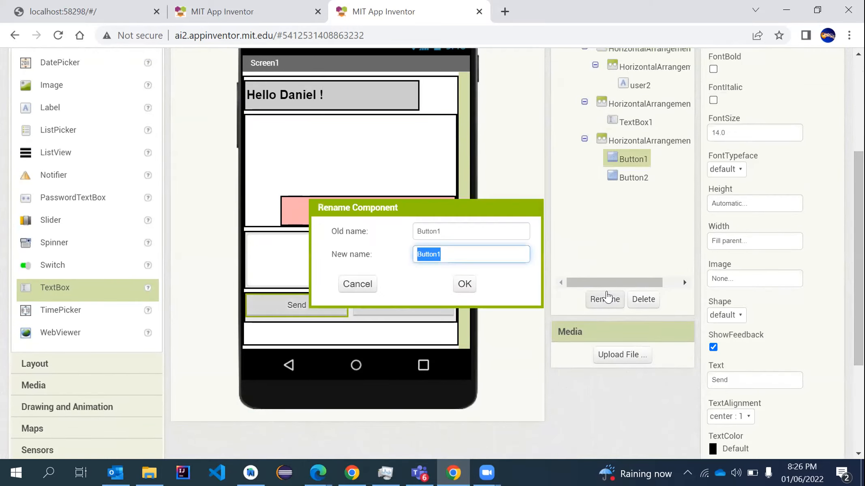
text(send)
key(BackSpace)
key(BackSpace)
key(BackSpace)
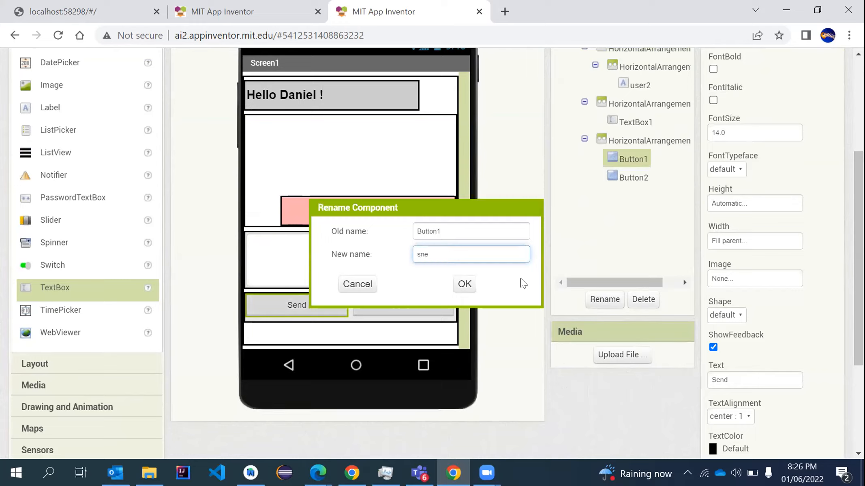
key(BackSpace)
text(btn_send)
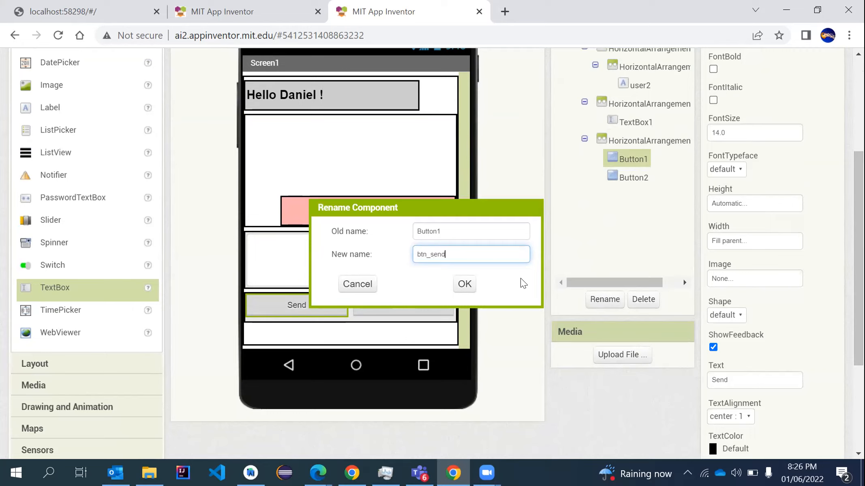
click(465, 284)
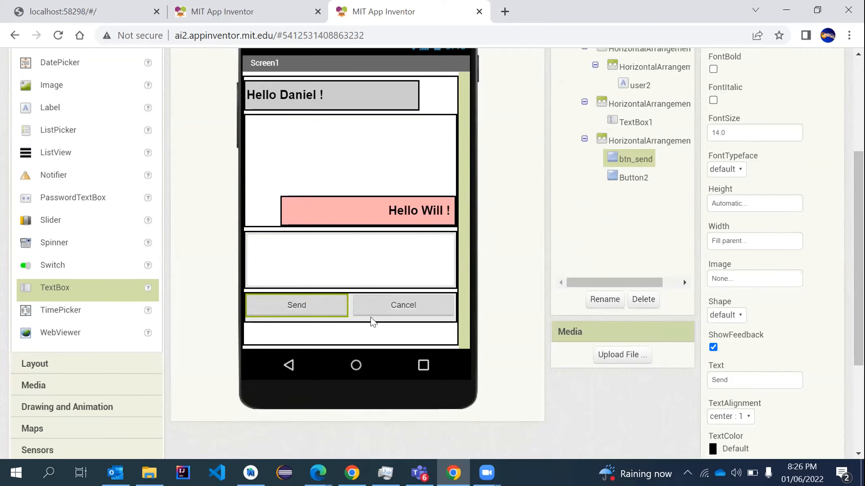
Rename the Cancel button component to btn_cancel.
click(372, 318)
click(387, 314)
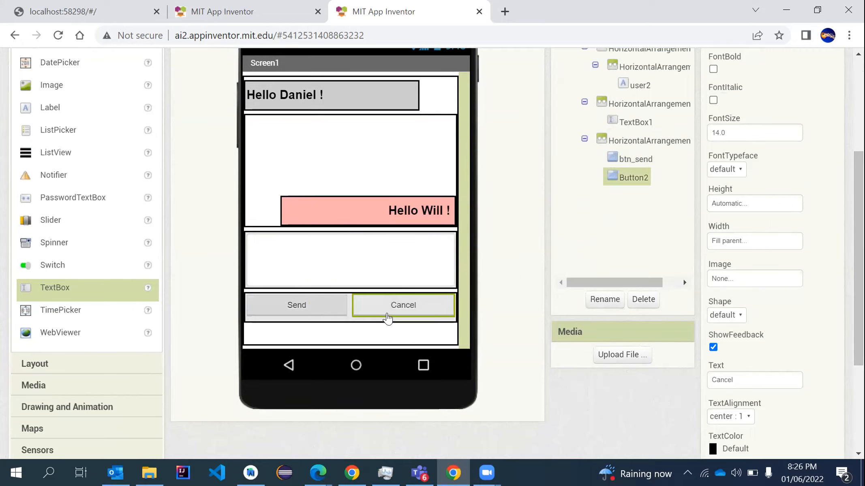
click(588, 299)
text(btn_cncel)
key(BackSpace)
key(BackSpace)
key(BackSpace)
key(BackSpace)
text(ancel)
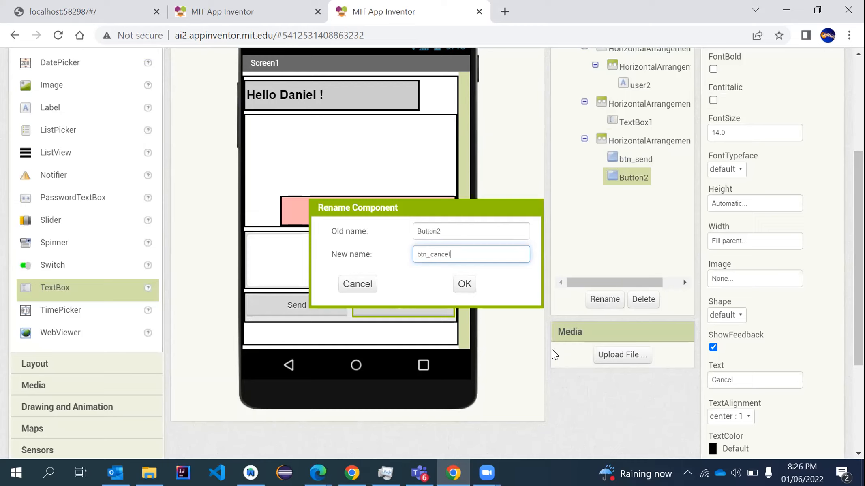
click(464, 284)
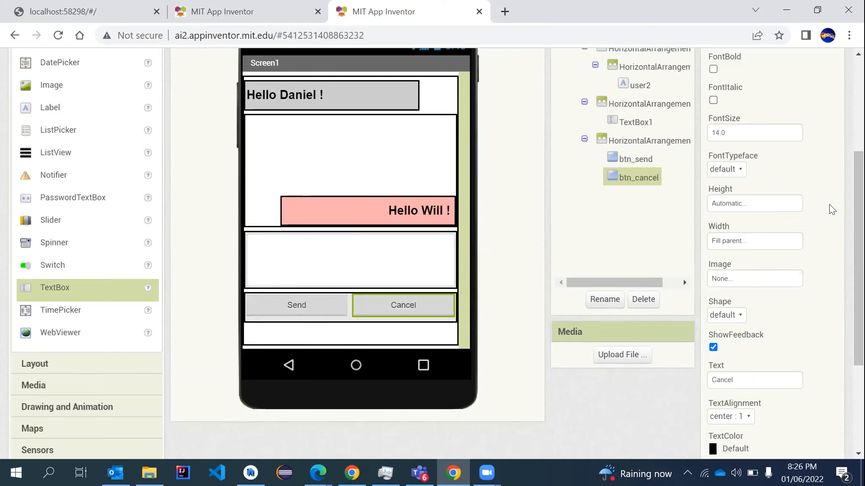
scroll(832, 210, up, 5)
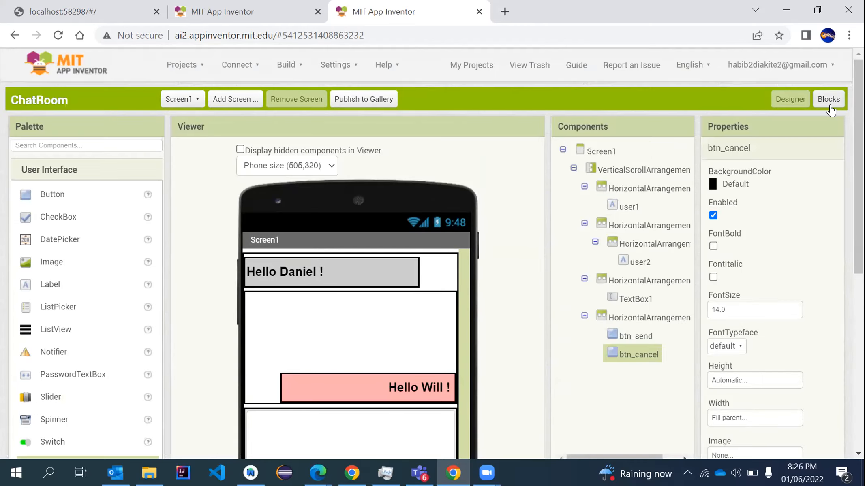
Open Screen1's blocks editor and place a btn_send Click event block in the workspace.
click(829, 99)
scroll(196, 290, down, 3)
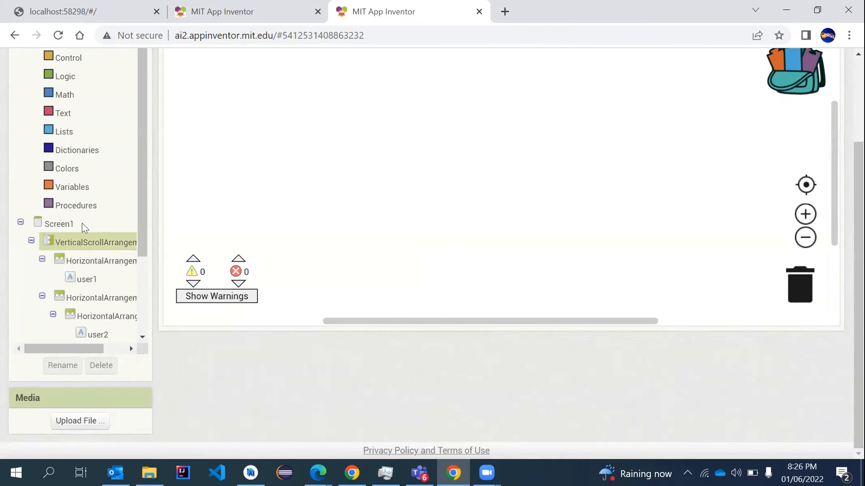
scroll(143, 223, down, 3)
click(89, 308)
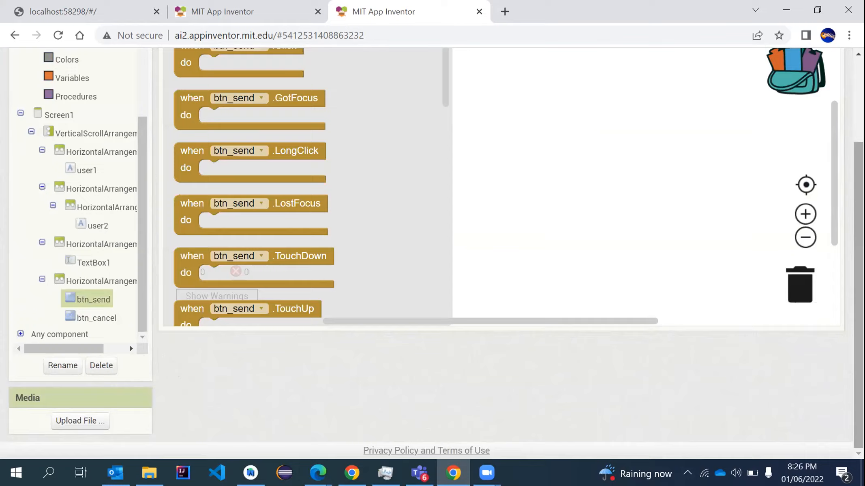
scroll(729, 170, up, 2)
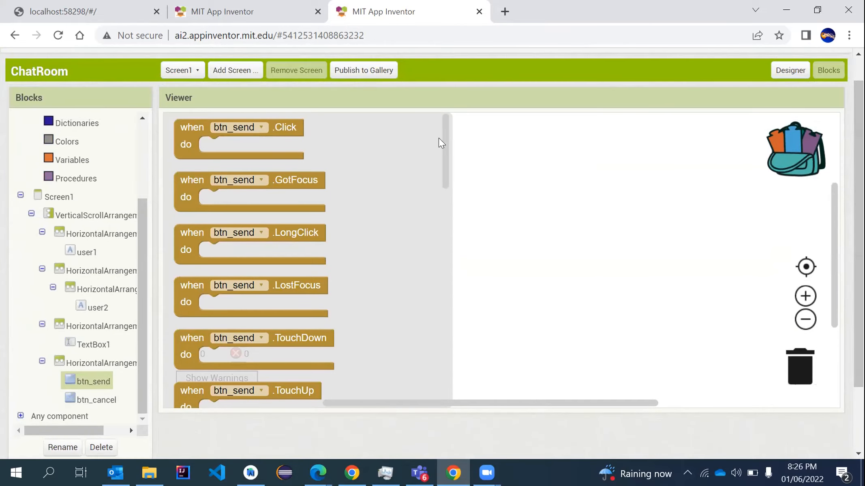
scroll(440, 162, down, 2)
scroll(437, 189, down, 10)
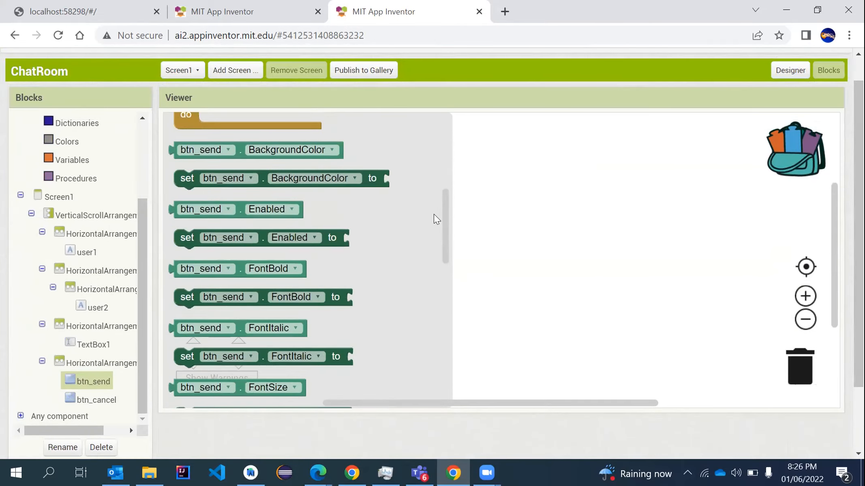
drag(435, 346, 436, 127)
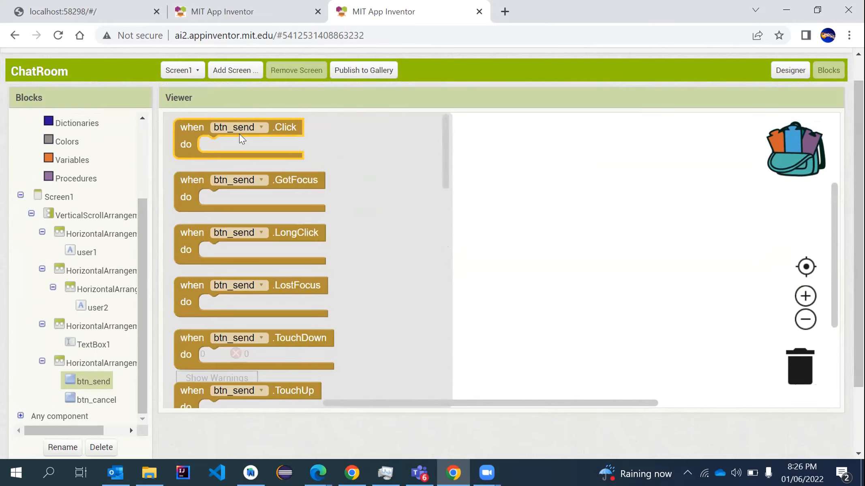
drag(190, 129, 221, 142)
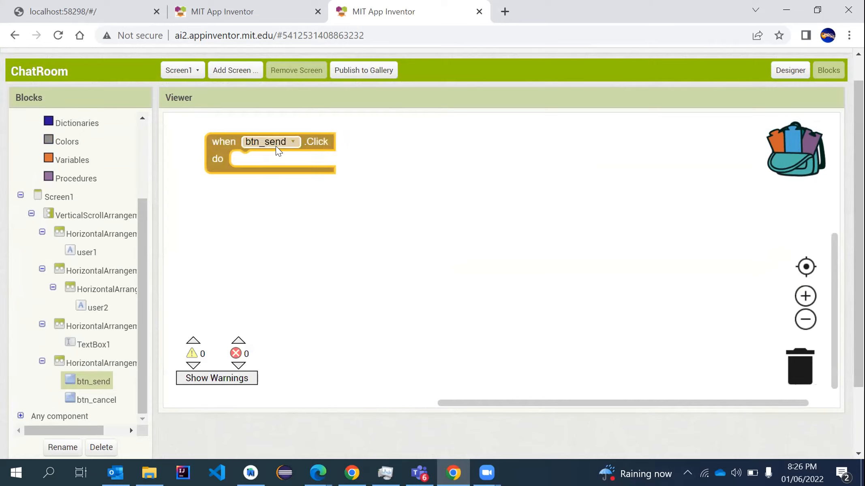
Put a TextBox1 setter block inside the btn_send Click event and set its property to Text.
click(92, 351)
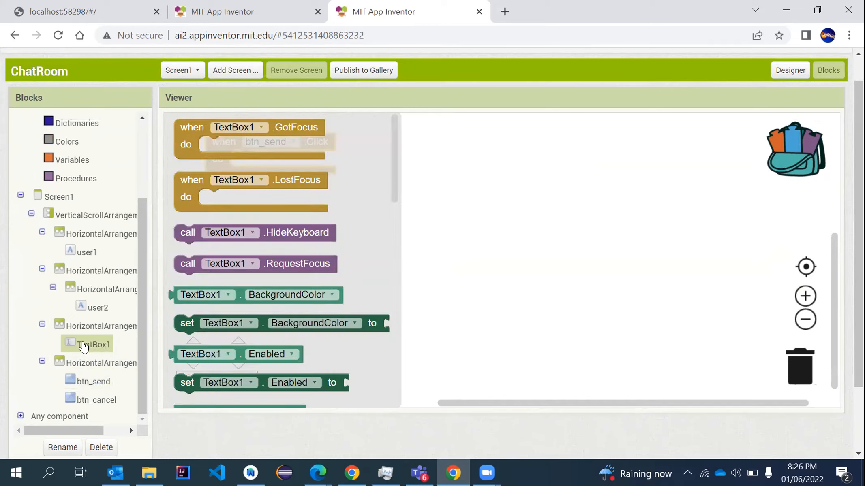
click(215, 296)
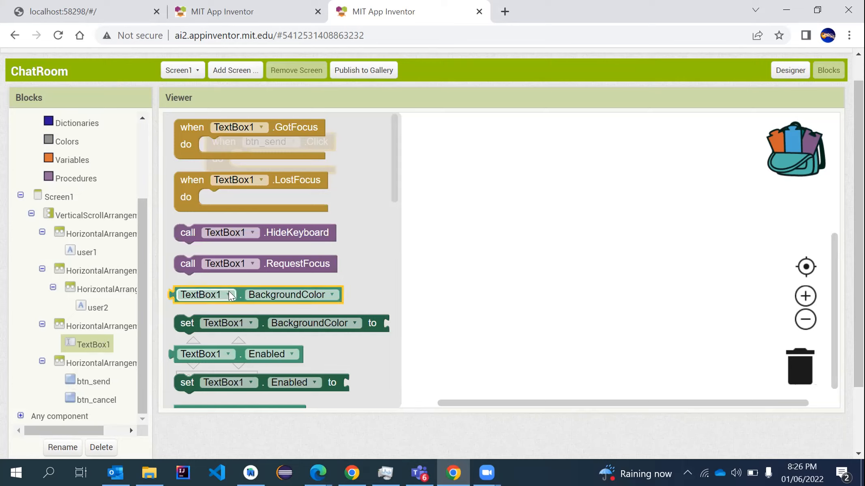
click(186, 324)
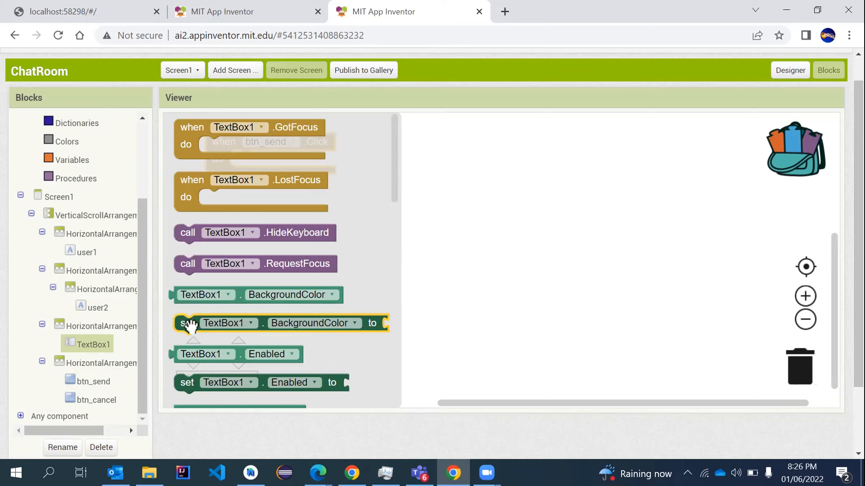
drag(194, 329, 240, 159)
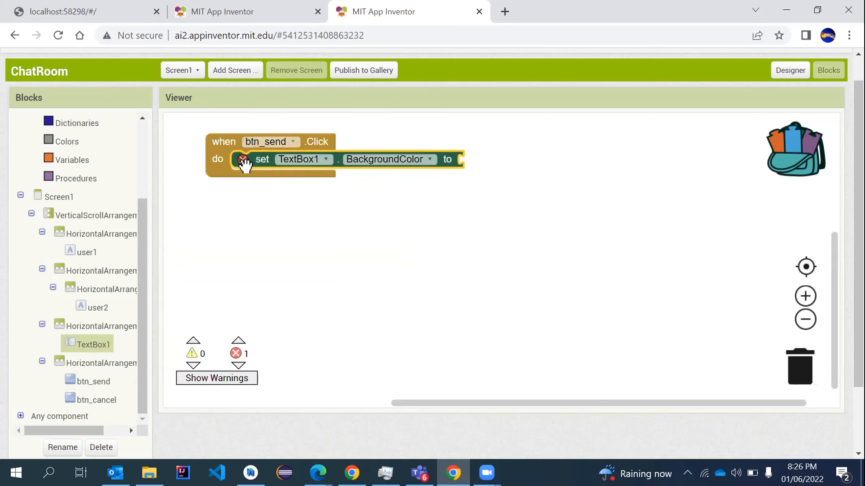
click(376, 158)
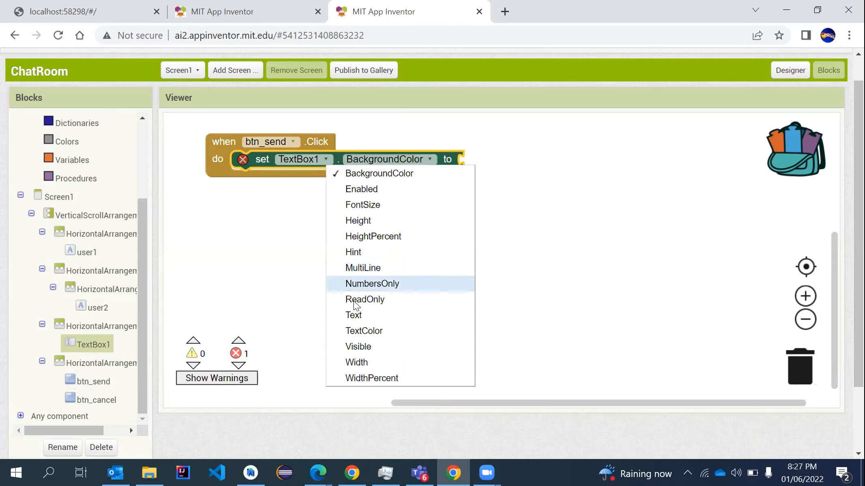
click(354, 316)
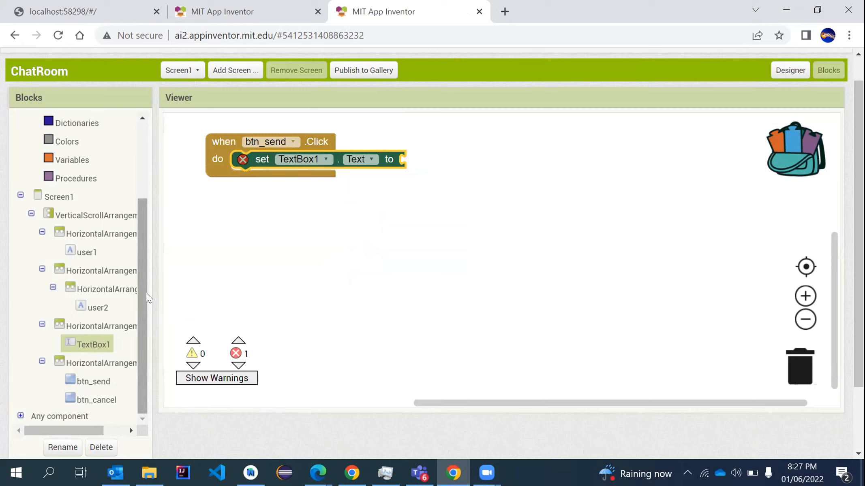
Attach a text string block to the btn_send event's TextBox1 setter, containing "Hello" followed by the recipient's first name.
drag(139, 280, 171, 163)
click(61, 195)
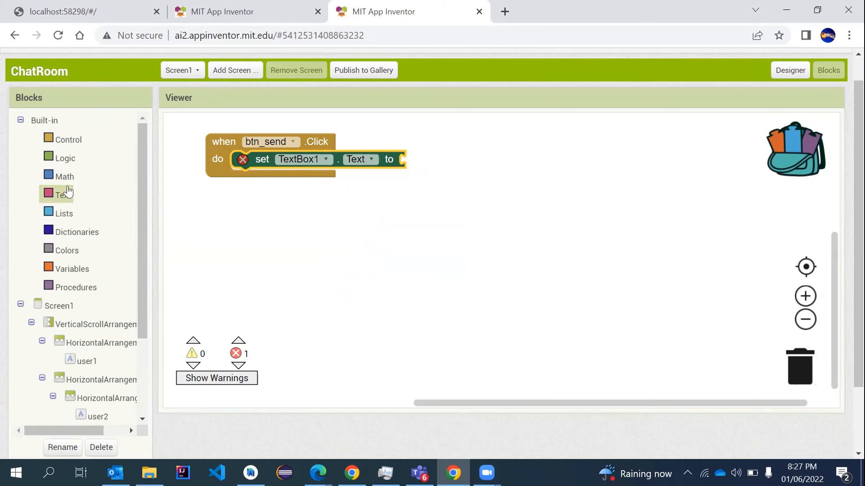
drag(170, 125, 405, 157)
click(409, 156)
text(Hello )
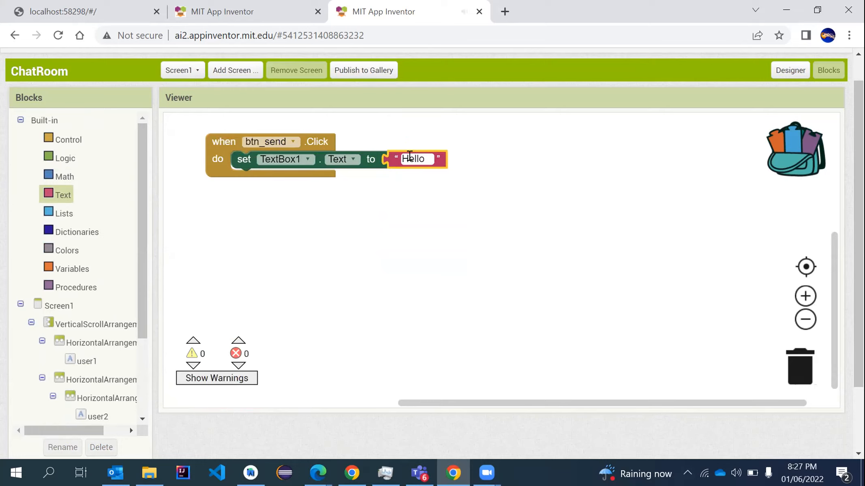
text(Daniel)
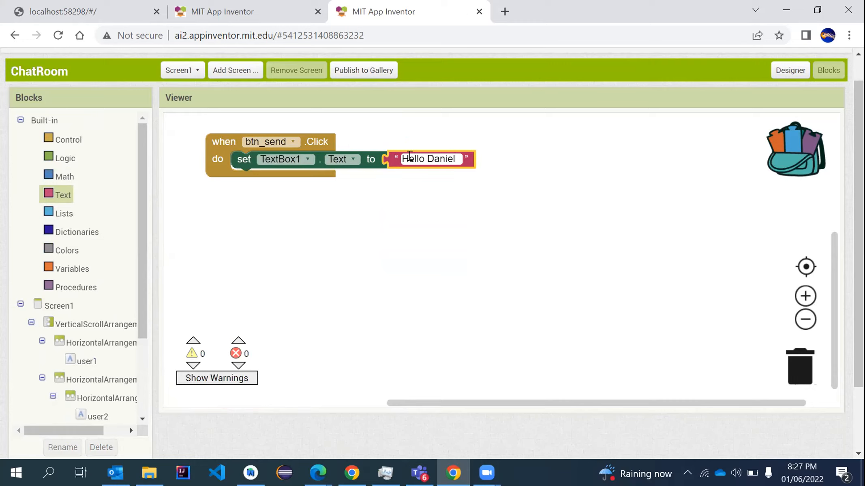
key(Return)
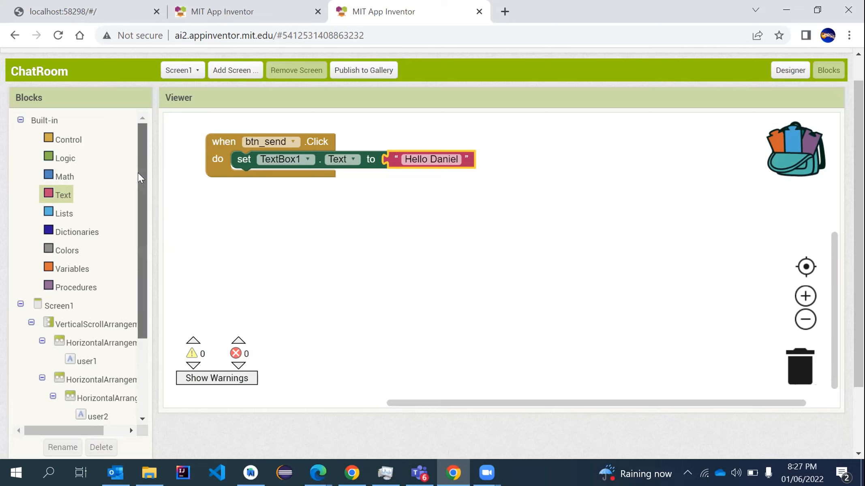
Place a btn_cancel Click event block below the btn_send event.
scroll(127, 275, down, 3)
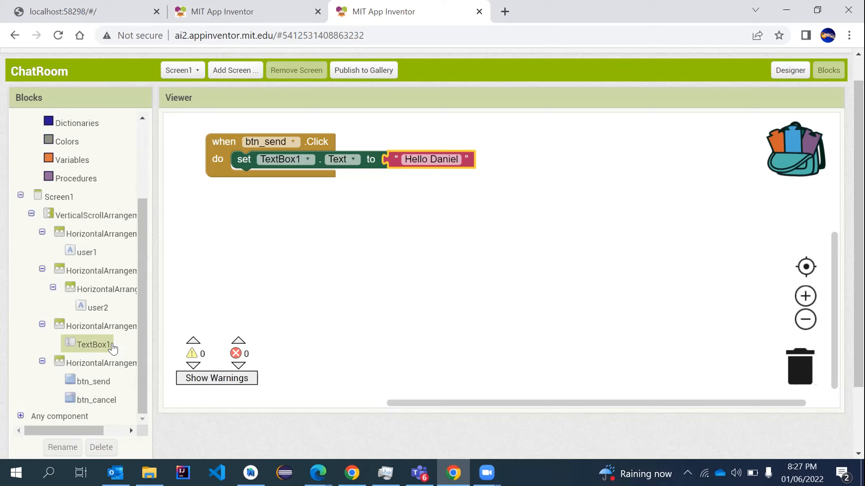
click(87, 400)
drag(189, 127, 217, 202)
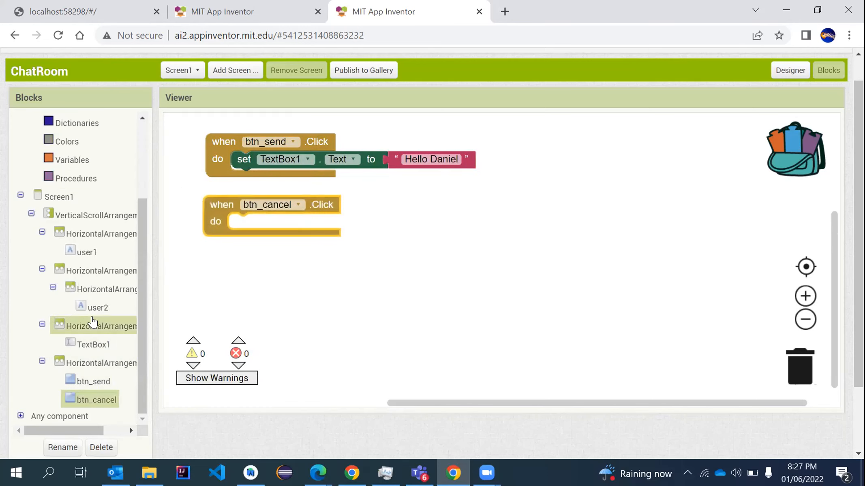
Put a TextBox1 setter block inside the btn_cancel Click event and set its property to Text.
click(90, 344)
drag(240, 269, 441, 333)
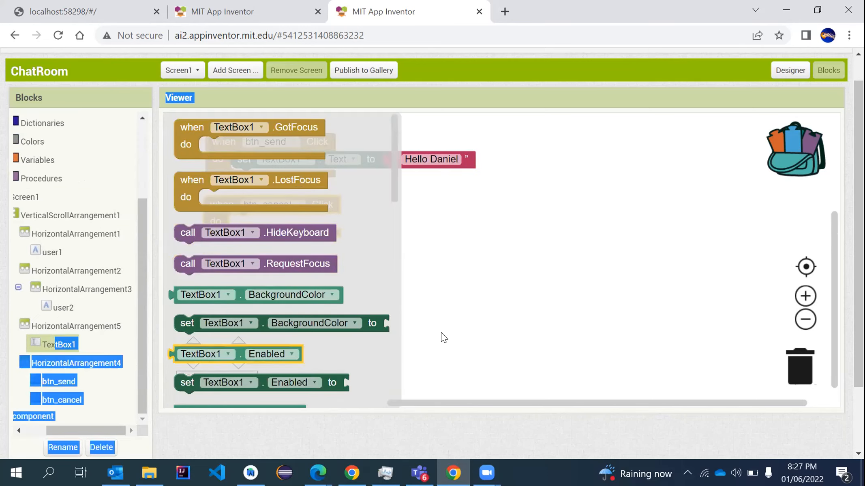
click(441, 334)
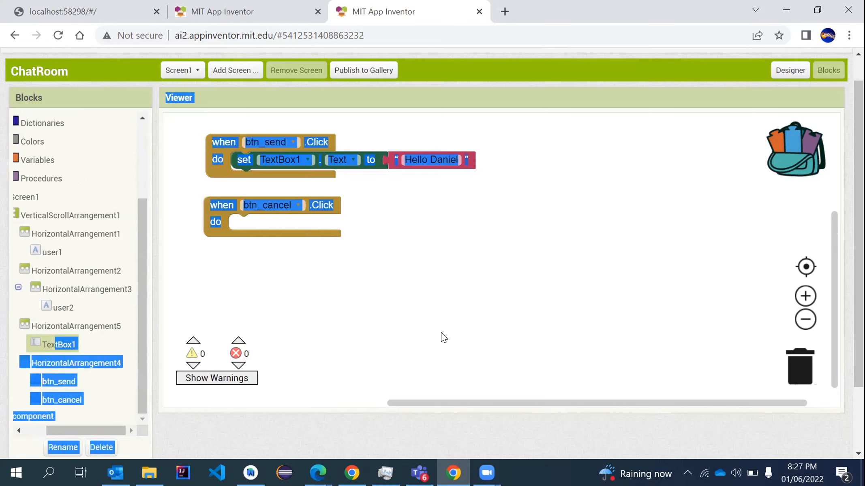
click(159, 314)
drag(63, 349, 75, 349)
drag(188, 323, 244, 227)
click(362, 224)
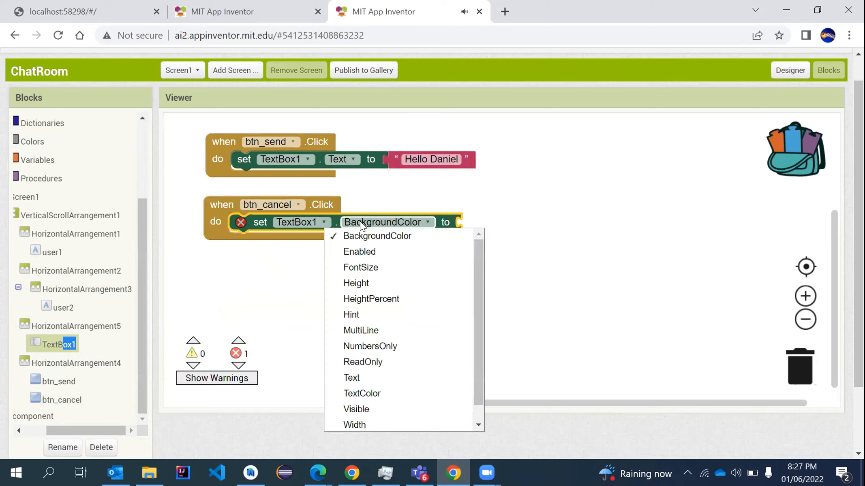
click(351, 378)
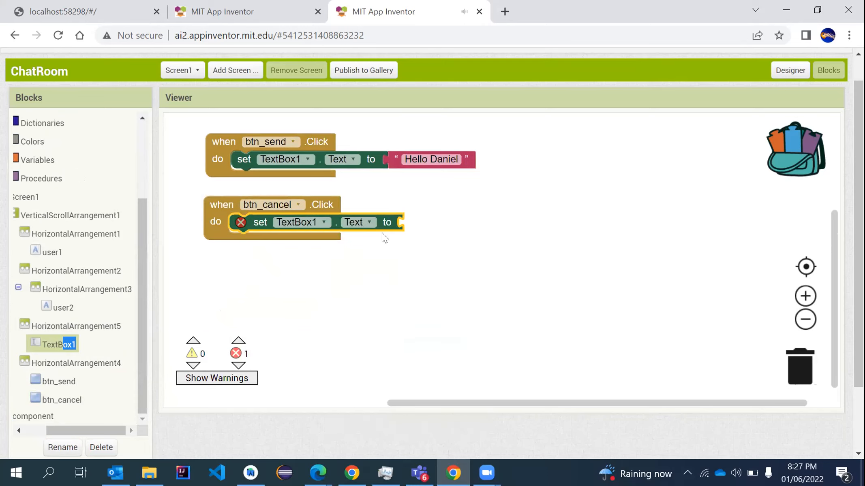
Duplicate the greeting text block, attach the copy to the btn_cancel event's Text setter and empty its text.
right_click(390, 159)
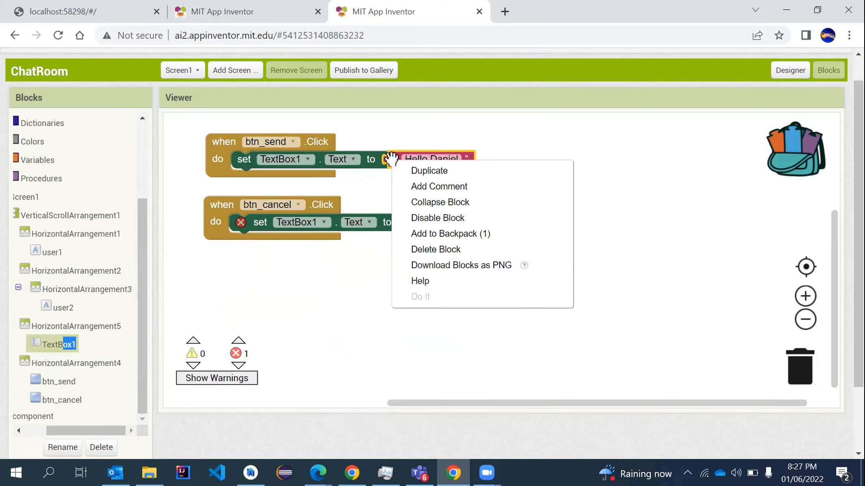
click(406, 170)
drag(408, 178, 410, 213)
click(411, 219)
double_click(420, 223)
key(BackSpace)
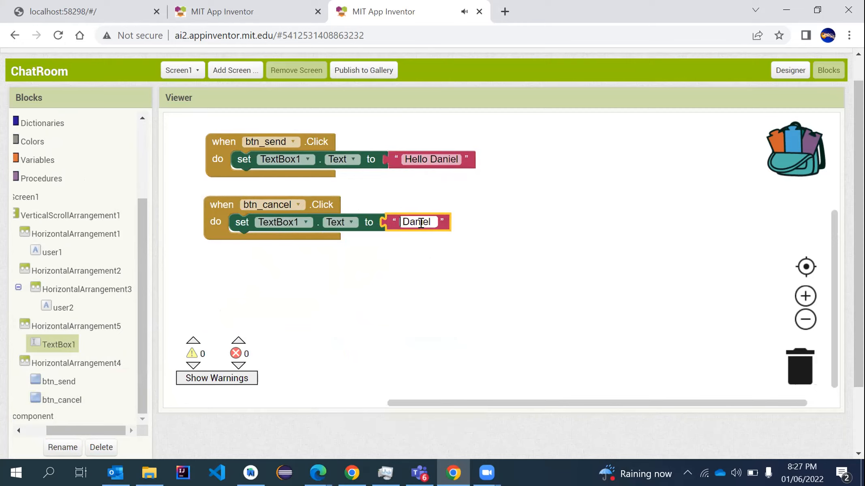
double_click(420, 224)
key(BackSpace)
click(465, 220)
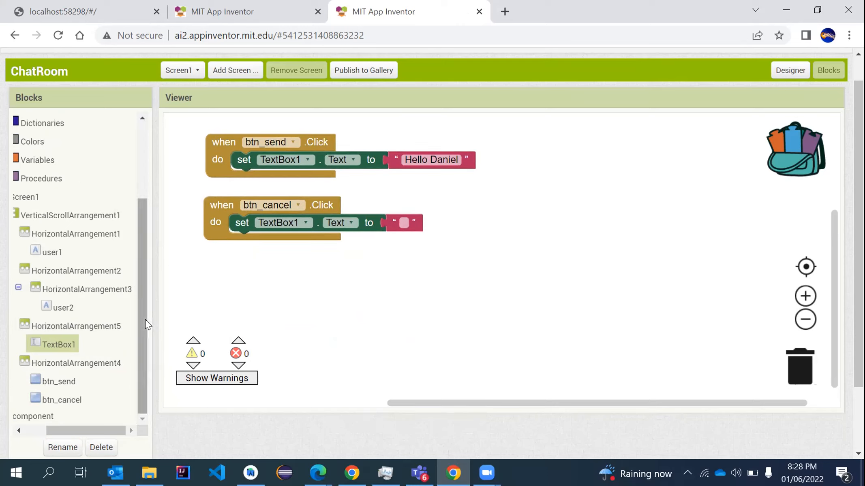
Add an open another screen block under the btn_cancel event's Text setter, with receivermsg as the screen name.
drag(145, 319, 158, 200)
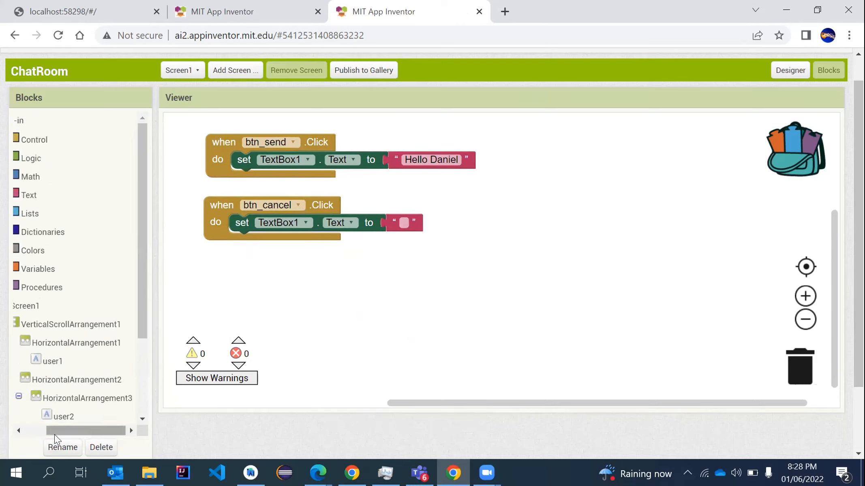
drag(54, 435, 16, 436)
click(65, 140)
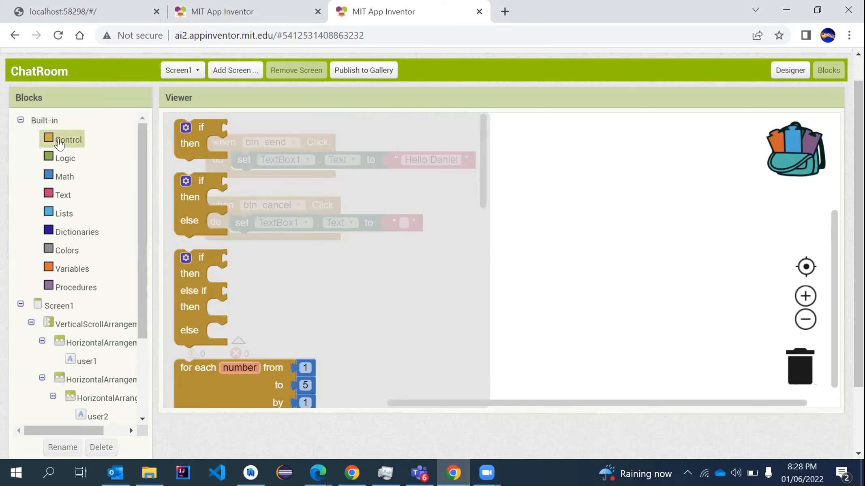
scroll(190, 203, down, 12)
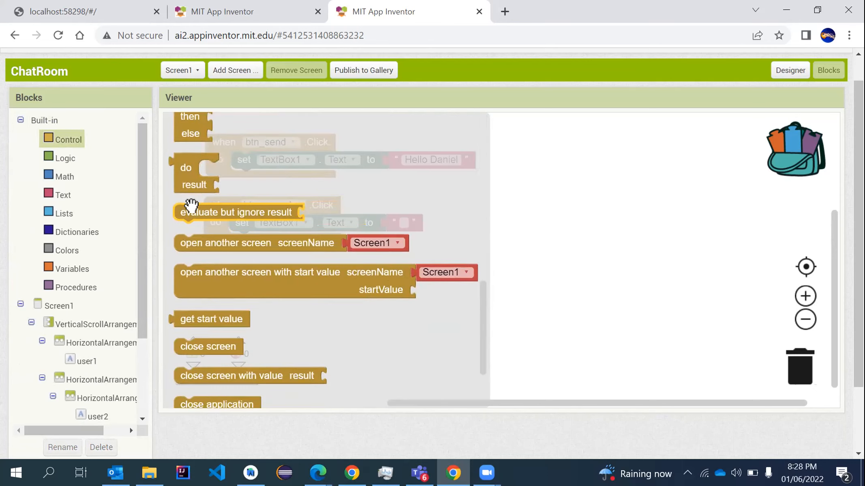
scroll(191, 205, down, 1)
drag(181, 231, 233, 239)
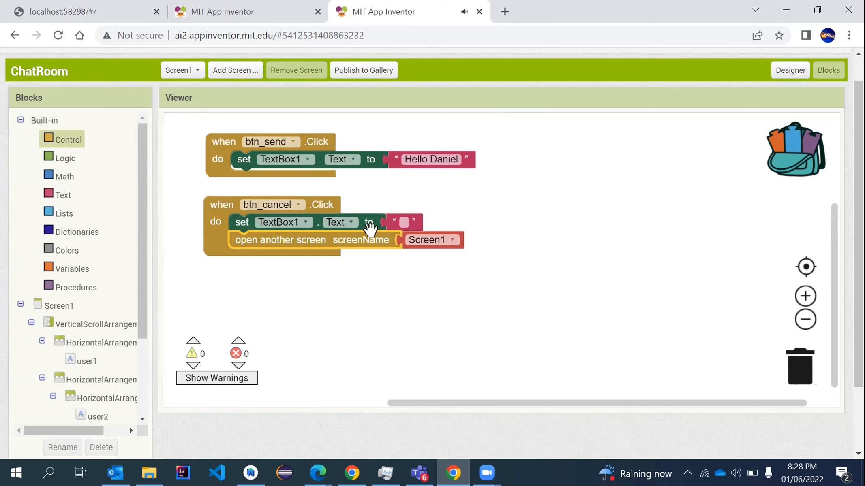
click(426, 235)
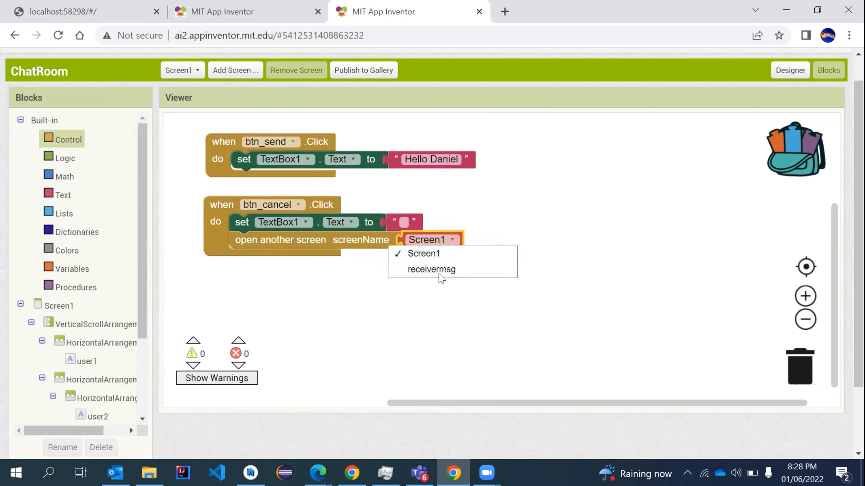
click(426, 267)
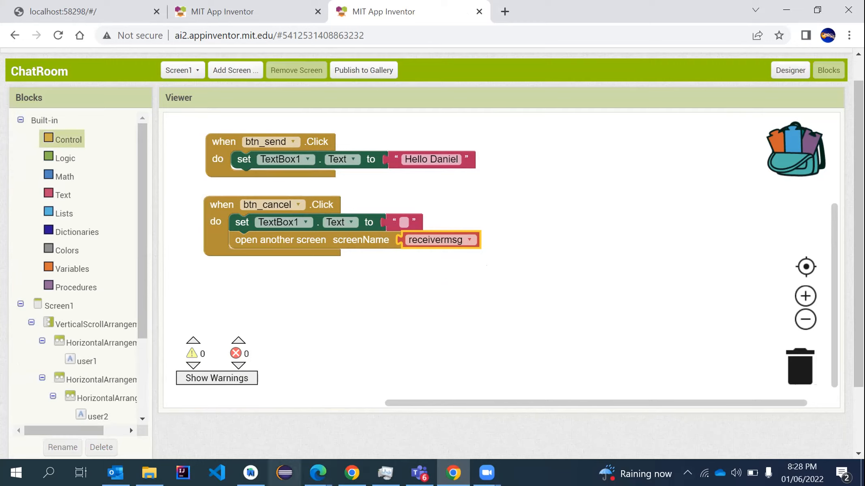
Turn on block warnings and change the property of the btn_cancel event's TextBox1 setter to BackgroundColor.
click(317, 461)
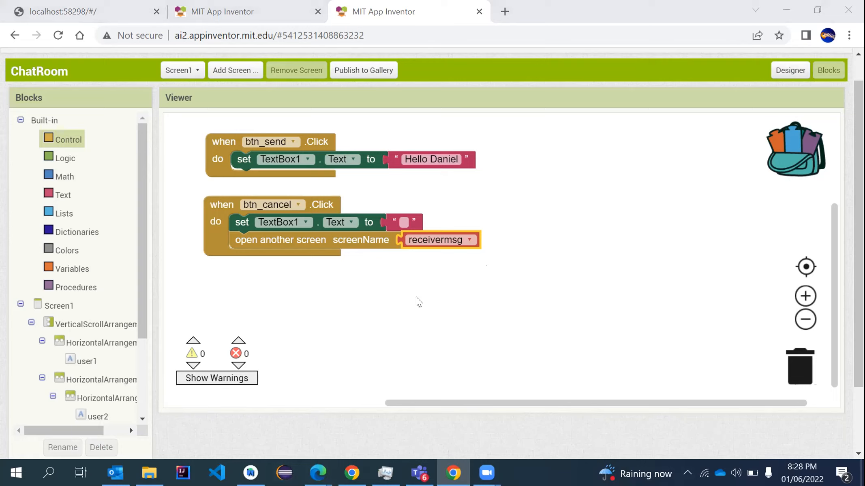
click(499, 255)
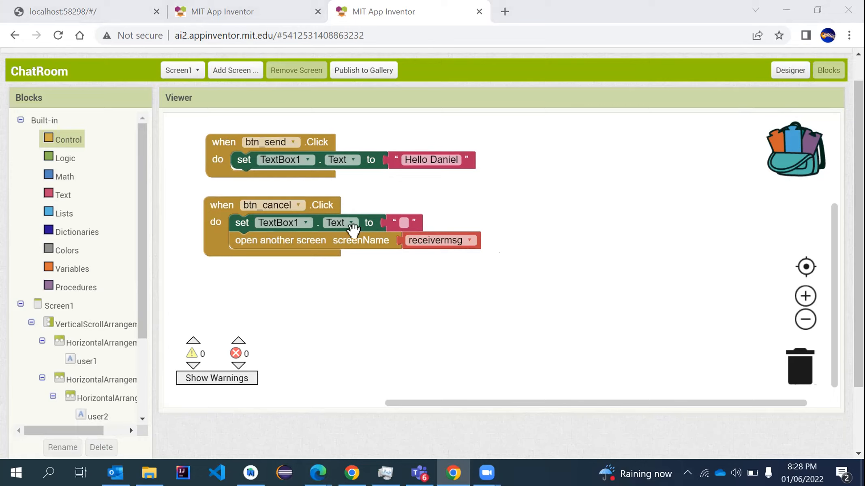
click(207, 386)
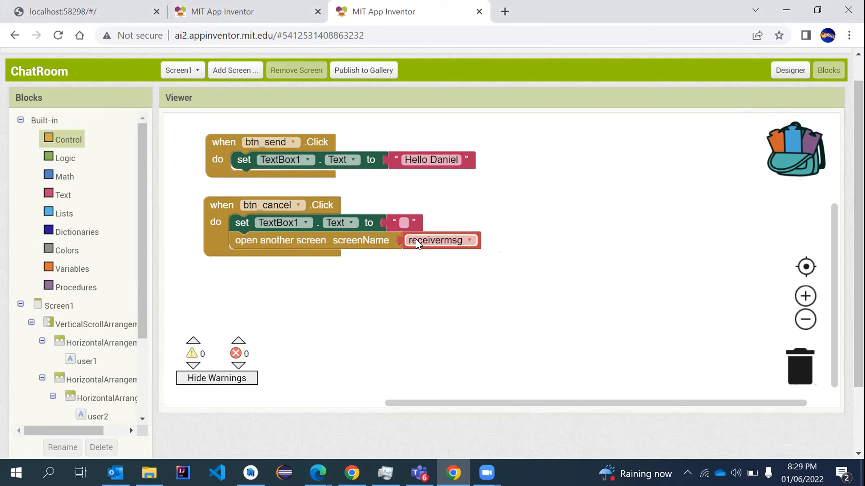
click(341, 225)
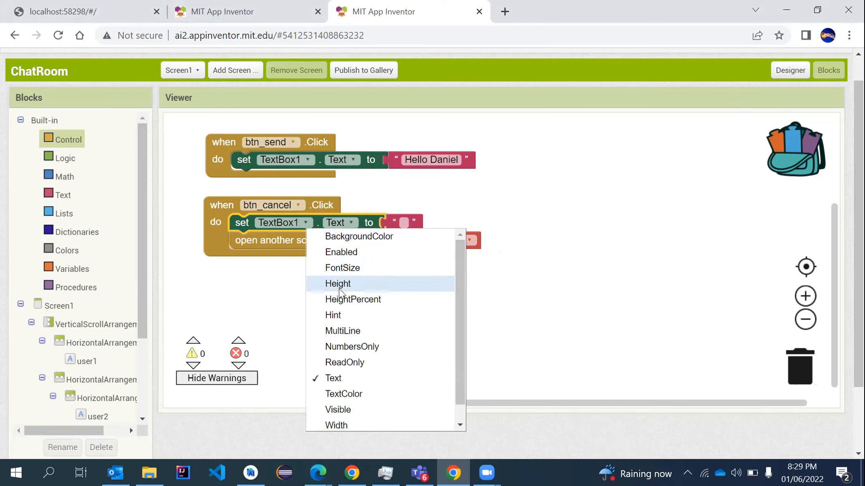
click(333, 234)
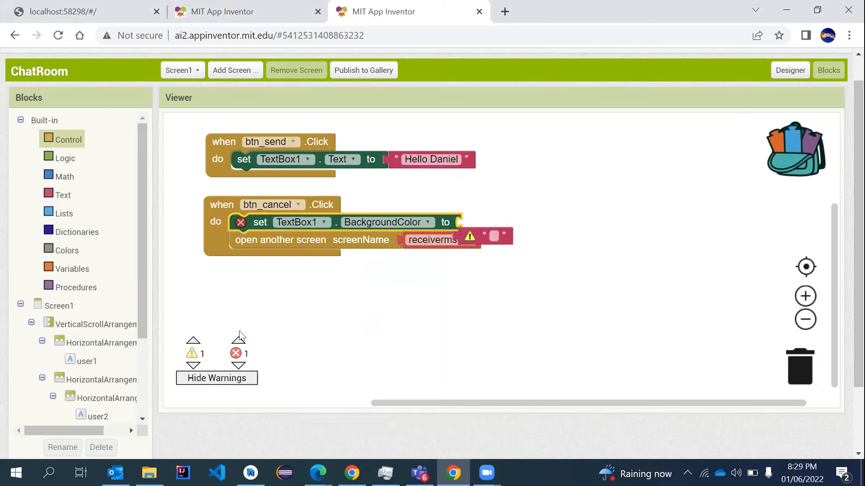
Move the detached empty text block clear of the btn_cancel event's blocks.
click(233, 379)
click(233, 378)
drag(470, 232, 501, 210)
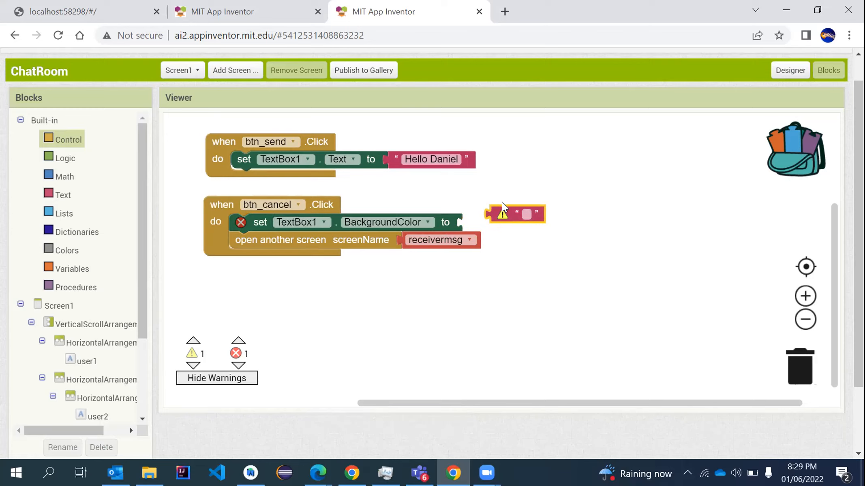
drag(502, 201, 505, 209)
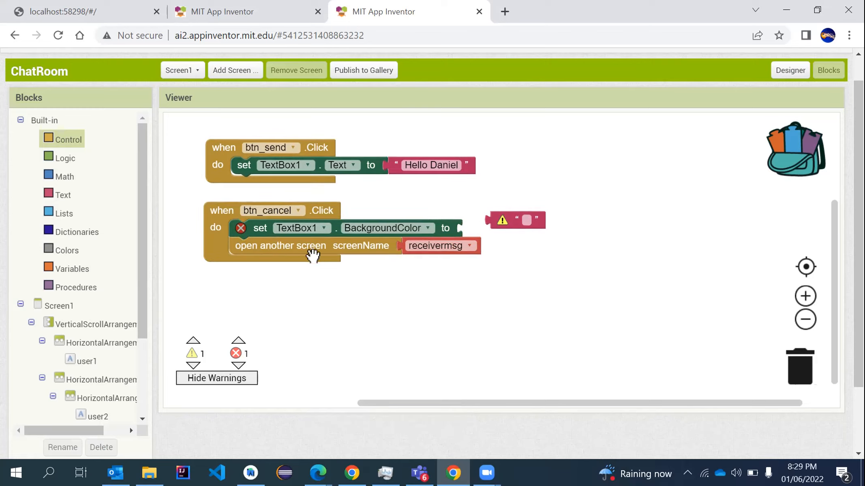
Attach a cyan color block to the btn_cancel event's BackgroundColor setter.
click(291, 234)
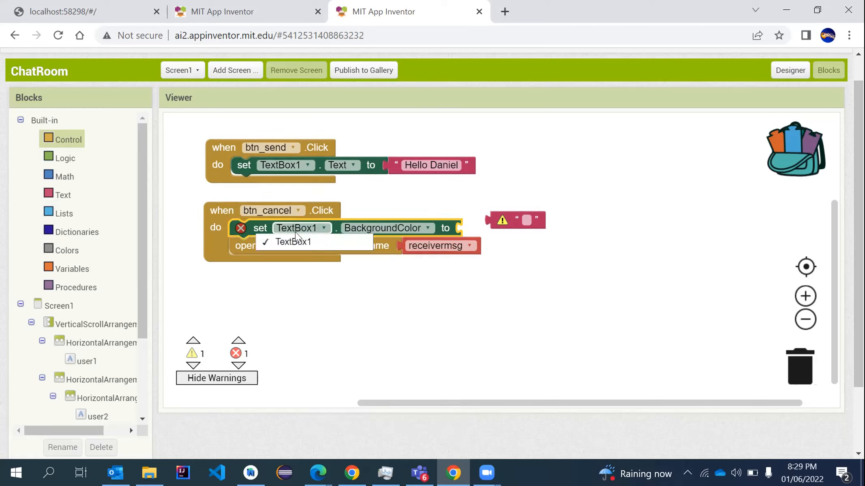
click(73, 250)
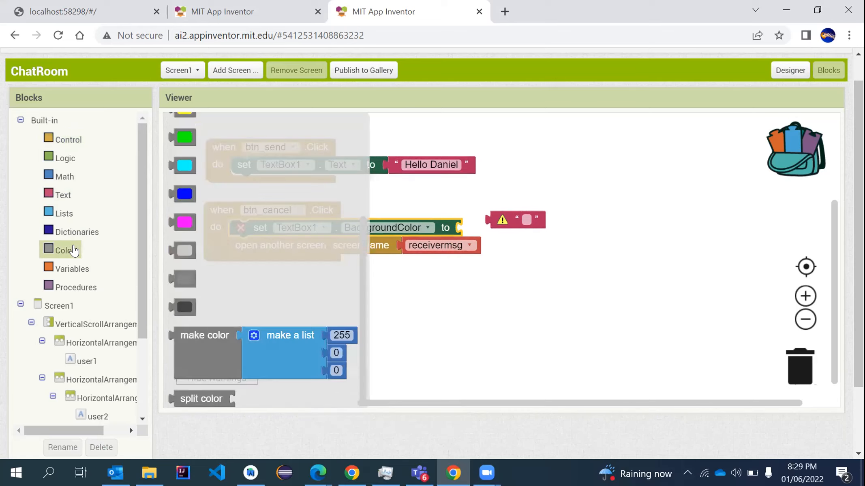
drag(183, 166, 479, 221)
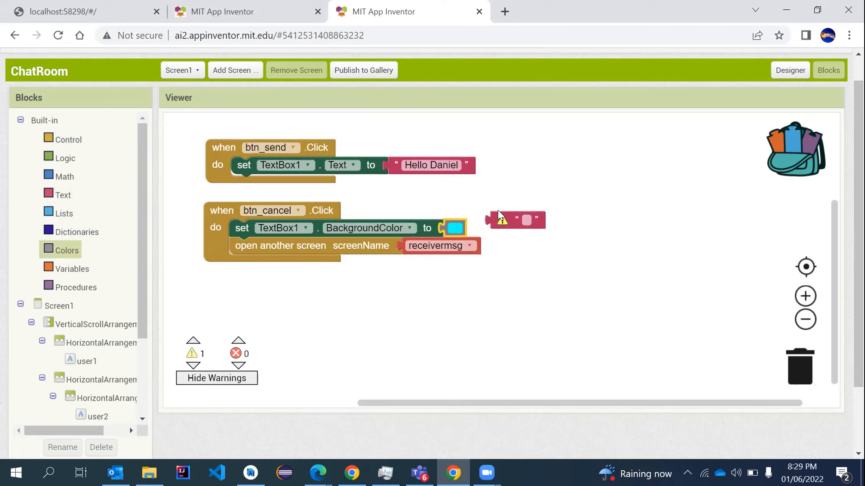
Move the unused empty text block further away from the event blocks and delete it.
drag(499, 213, 556, 169)
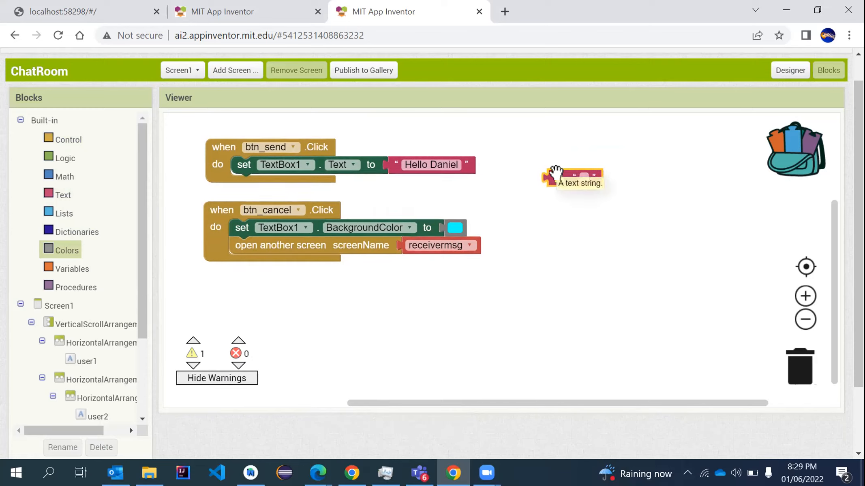
right_click(553, 175)
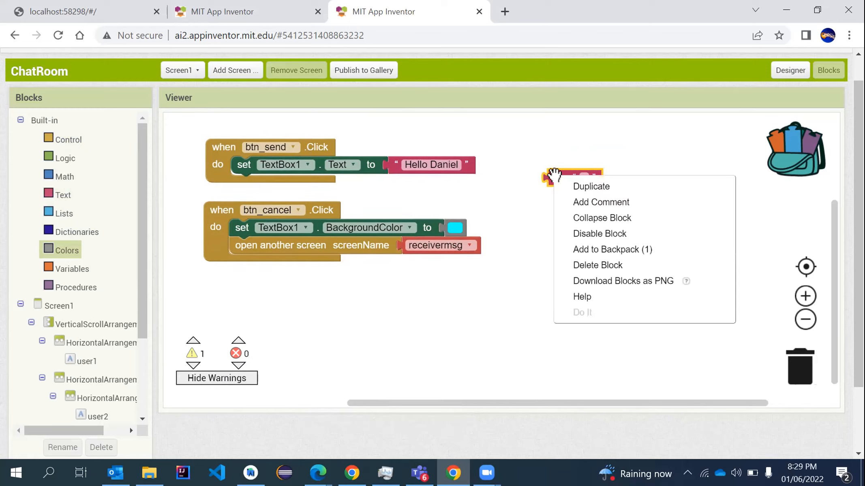
click(577, 264)
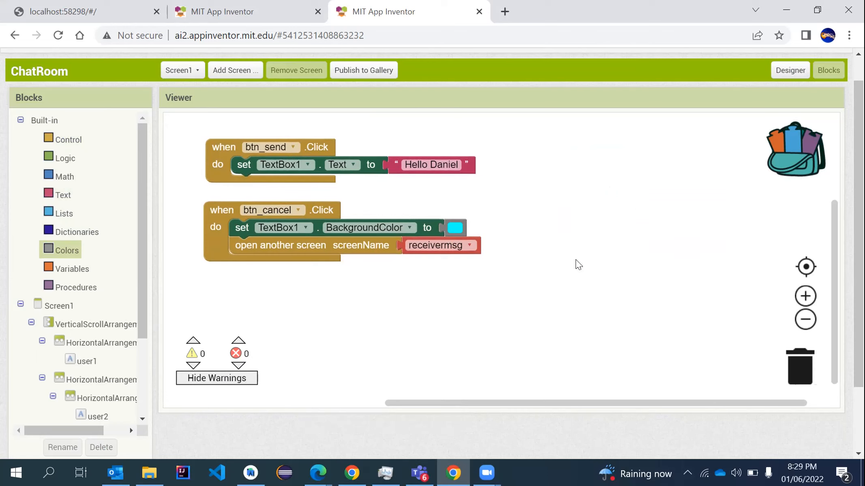
Return to the Screen1 design view and start an AI Companion connection for the ChatRoom project.
click(774, 71)
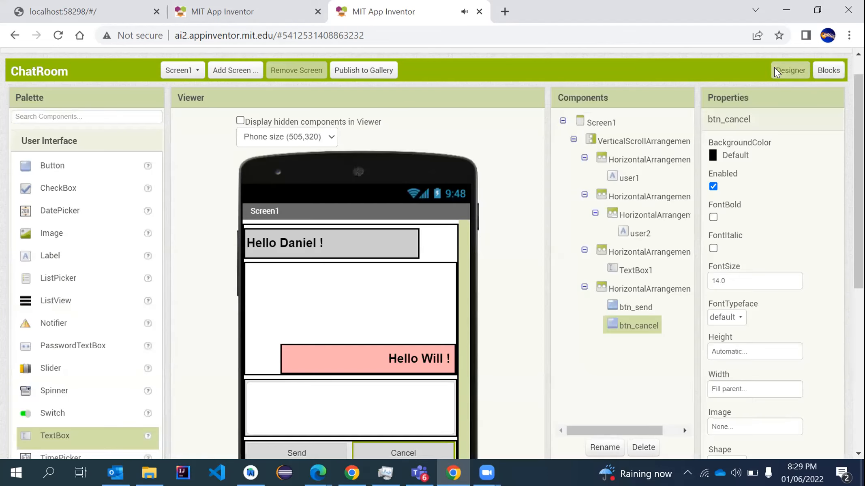
scroll(433, 255, up, 2)
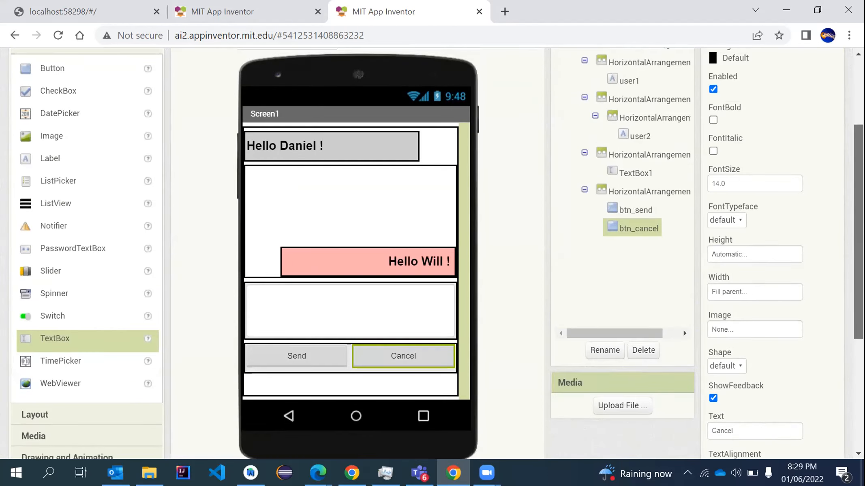
scroll(433, 254, up, 3)
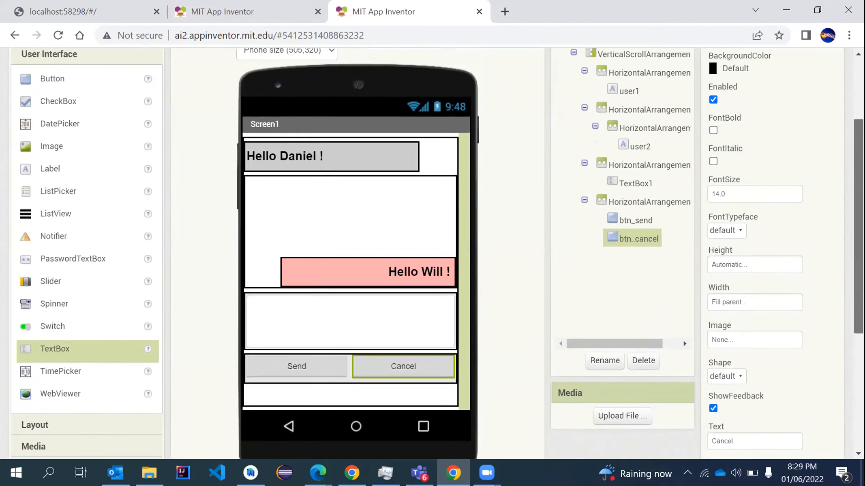
scroll(432, 254, up, 3)
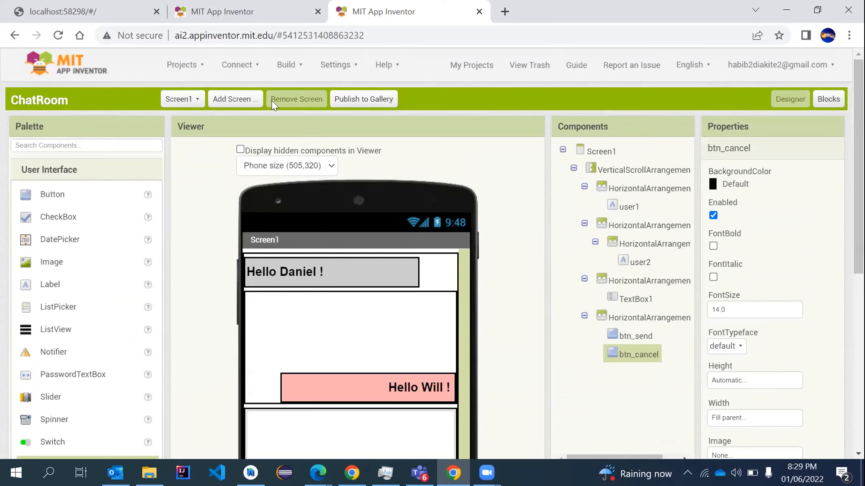
click(235, 66)
click(240, 94)
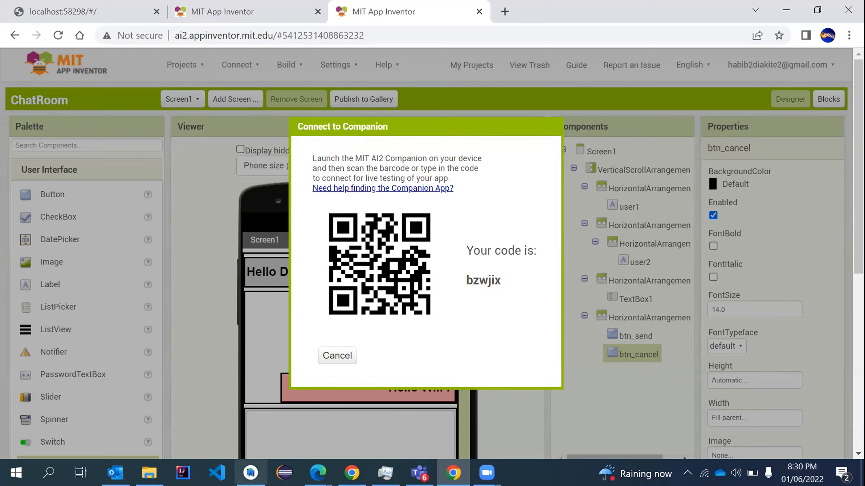
Switch to the Zoom meeting to show the shared phone screen.
click(486, 472)
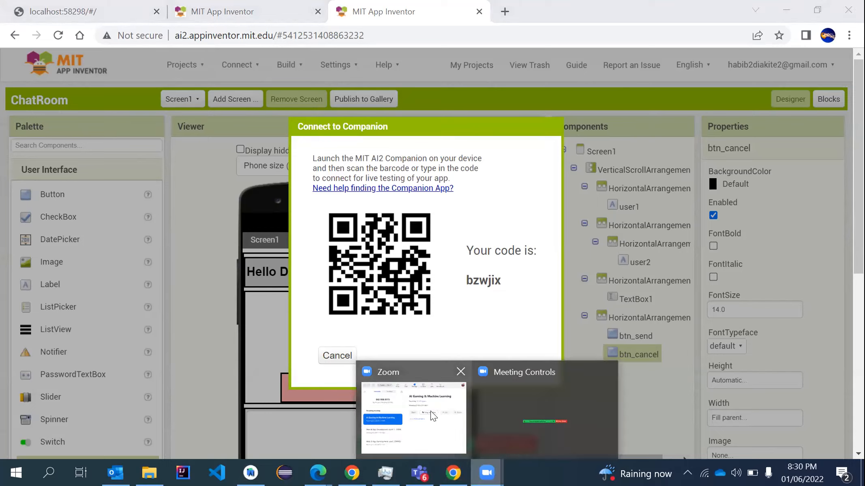
click(433, 416)
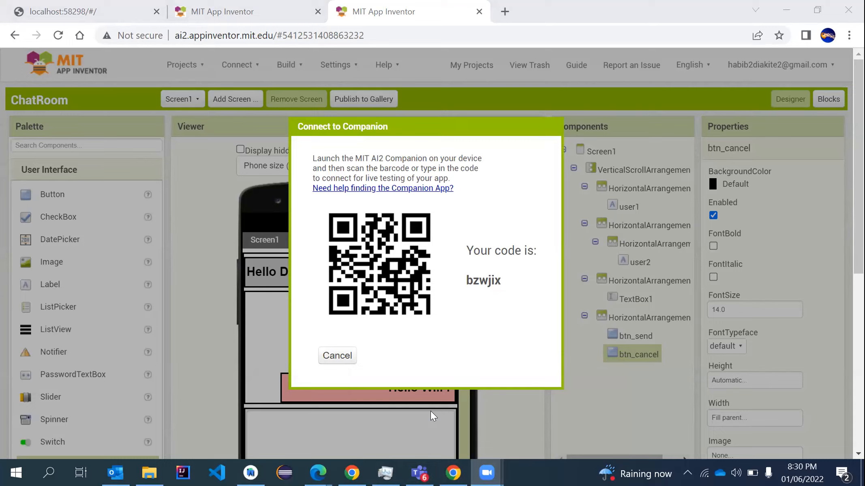
click(648, 15)
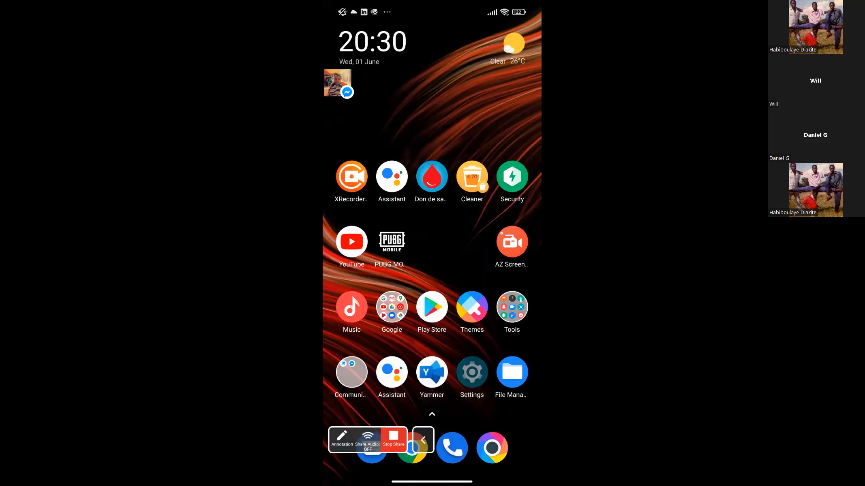
Load the ChatRoom project on the phone through the MIT AI2 Companion.
drag(432, 388, 432, 195)
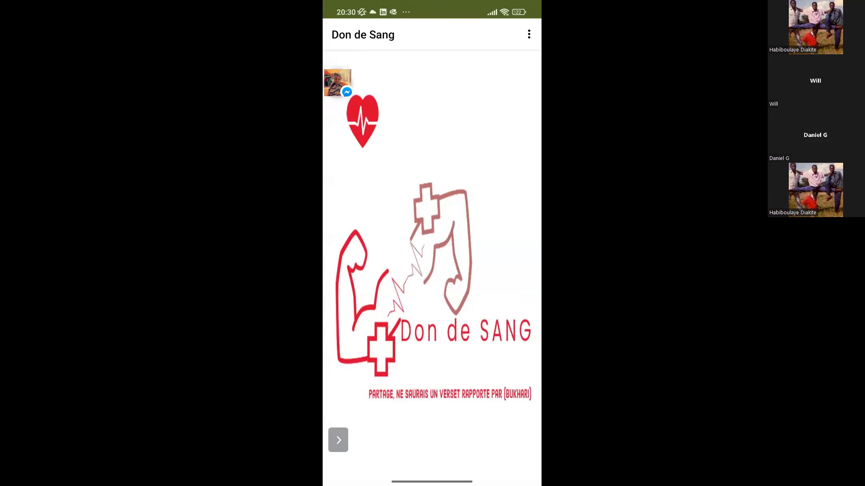
drag(432, 482, 438, 333)
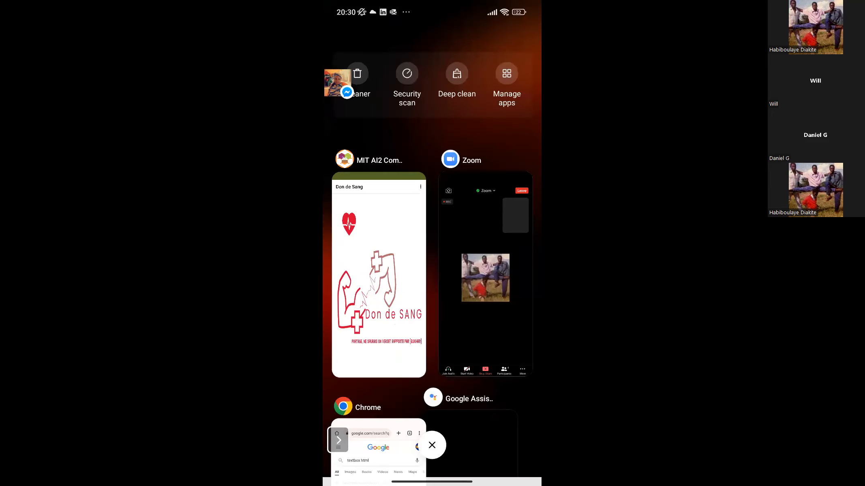
drag(432, 389, 432, 194)
click(431, 74)
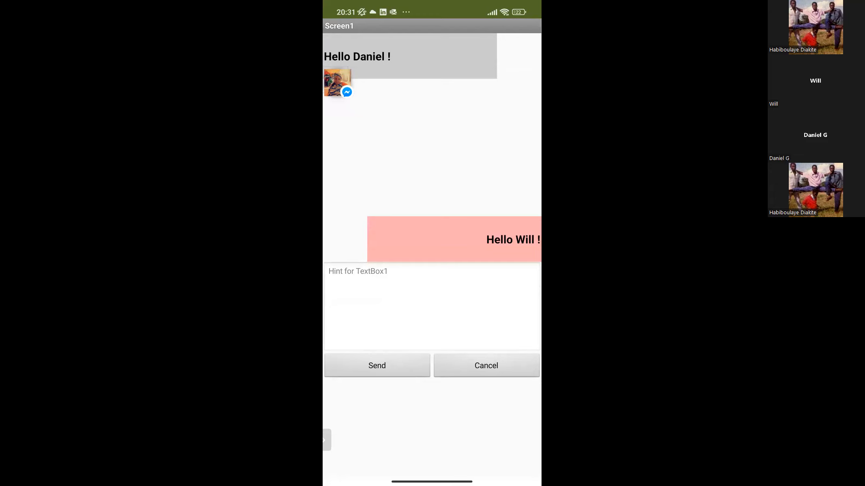
Enter a test message starting with a capital H in the running app's TextBox1, clearing any mistyped letters.
click(432, 306)
text(h)
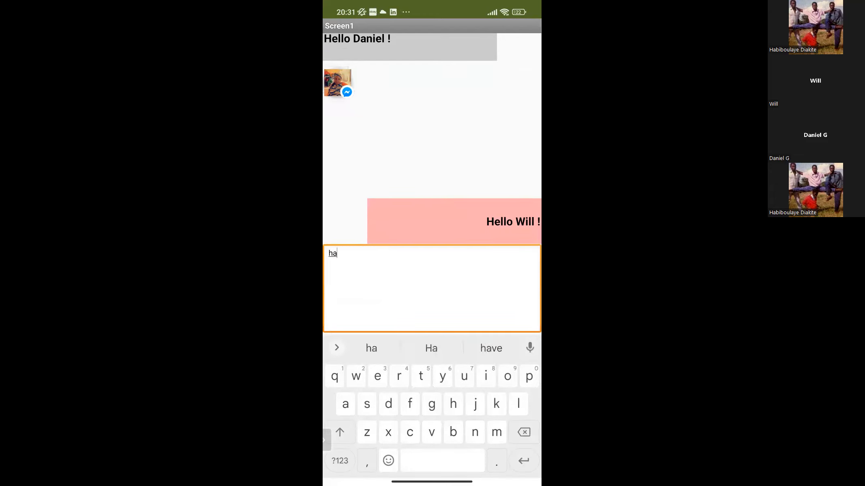
key(BackSpace)
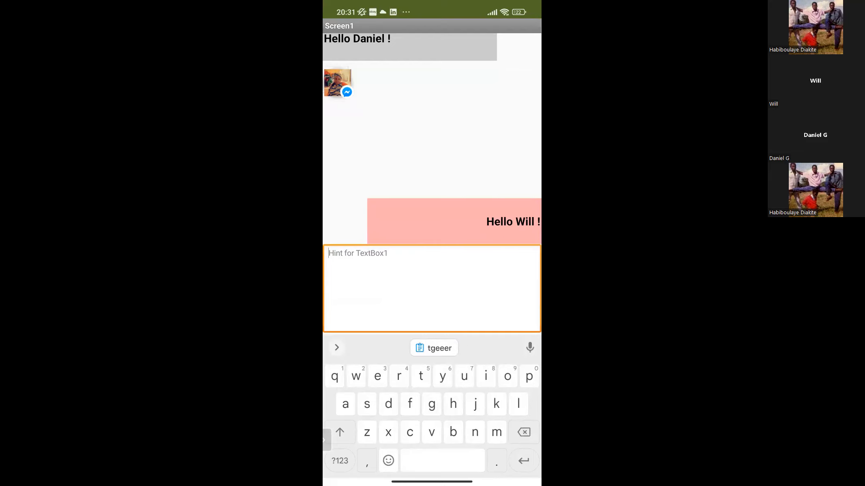
text(h)
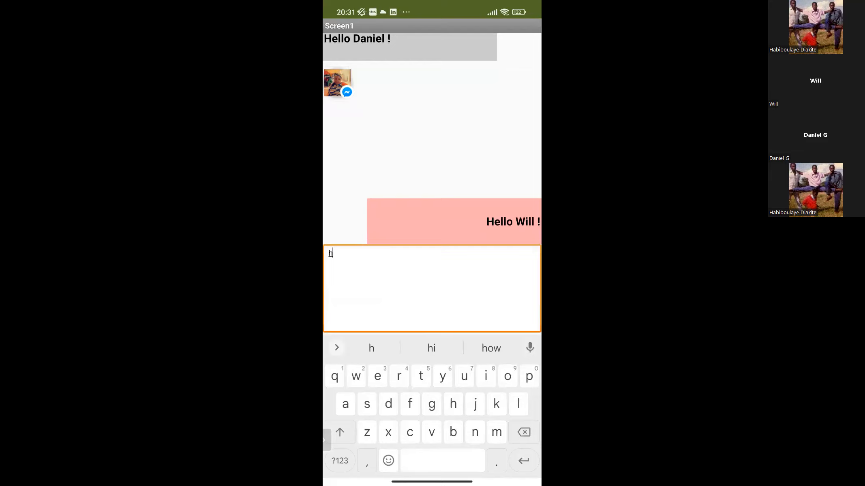
key(BackSpace)
text(He)
key(BackSpace)
text(lo)
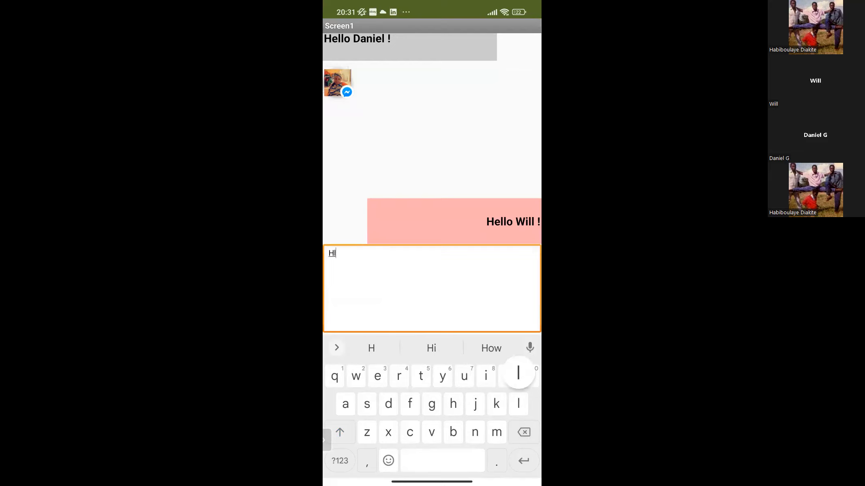